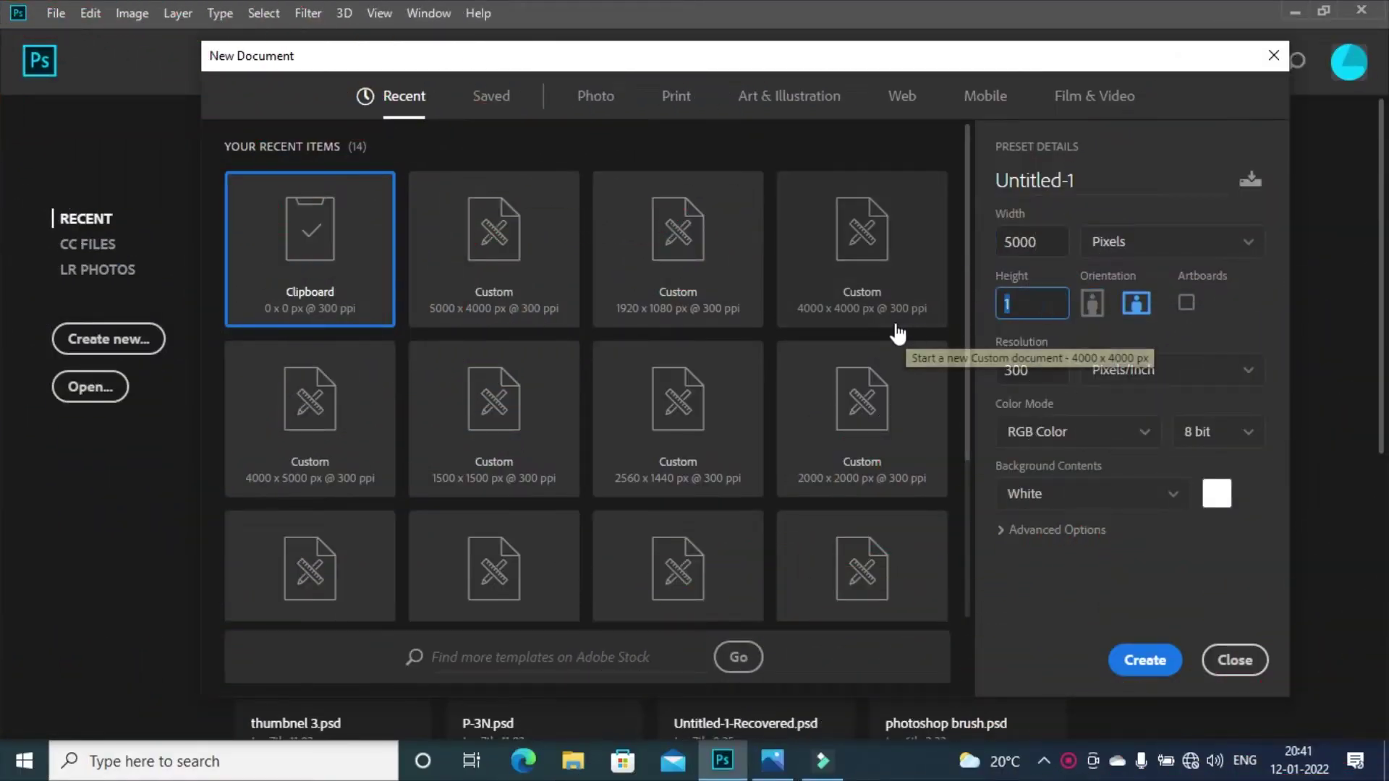
Create a 5000×4000 px document named ID CARD DEISGNE.
{"action": "type", "text": "4000"}
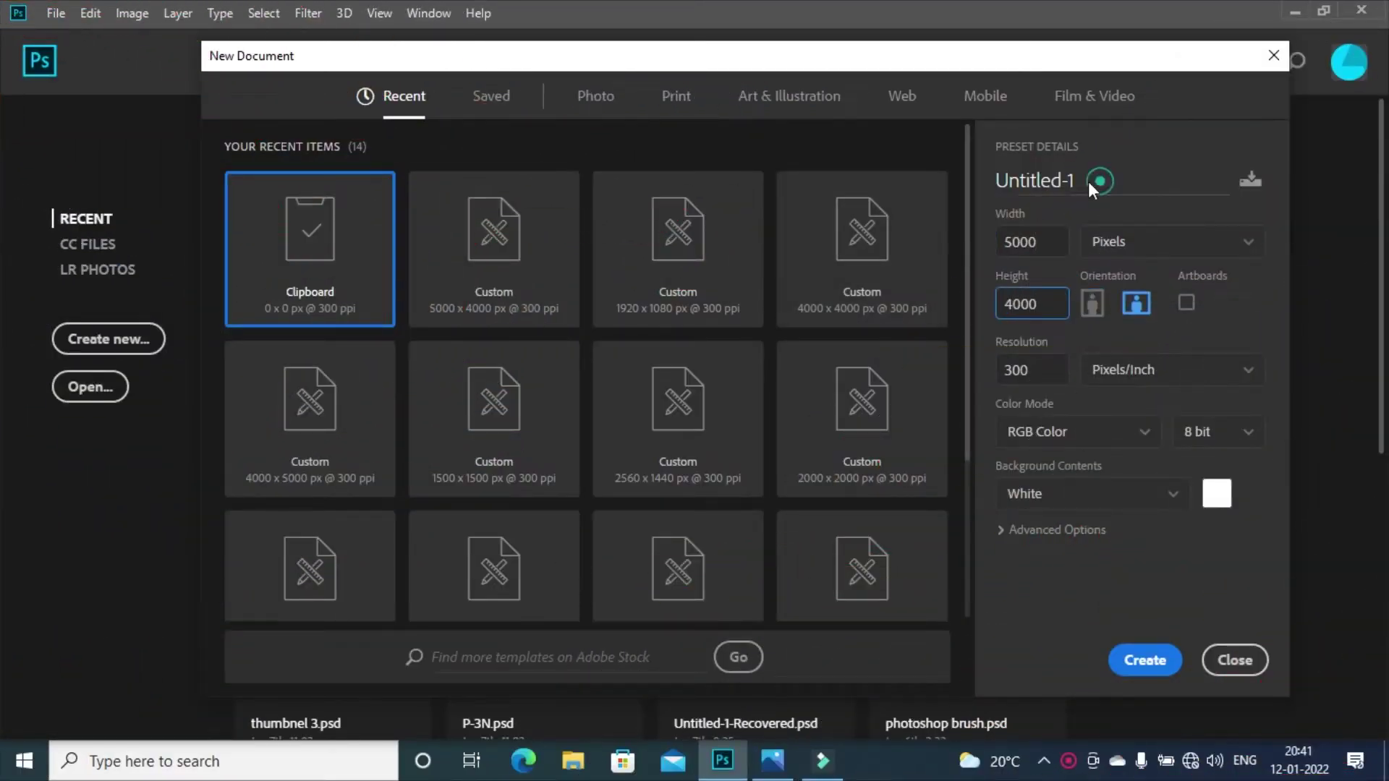
{"action": "left_click", "coordinate": [1101, 181]}
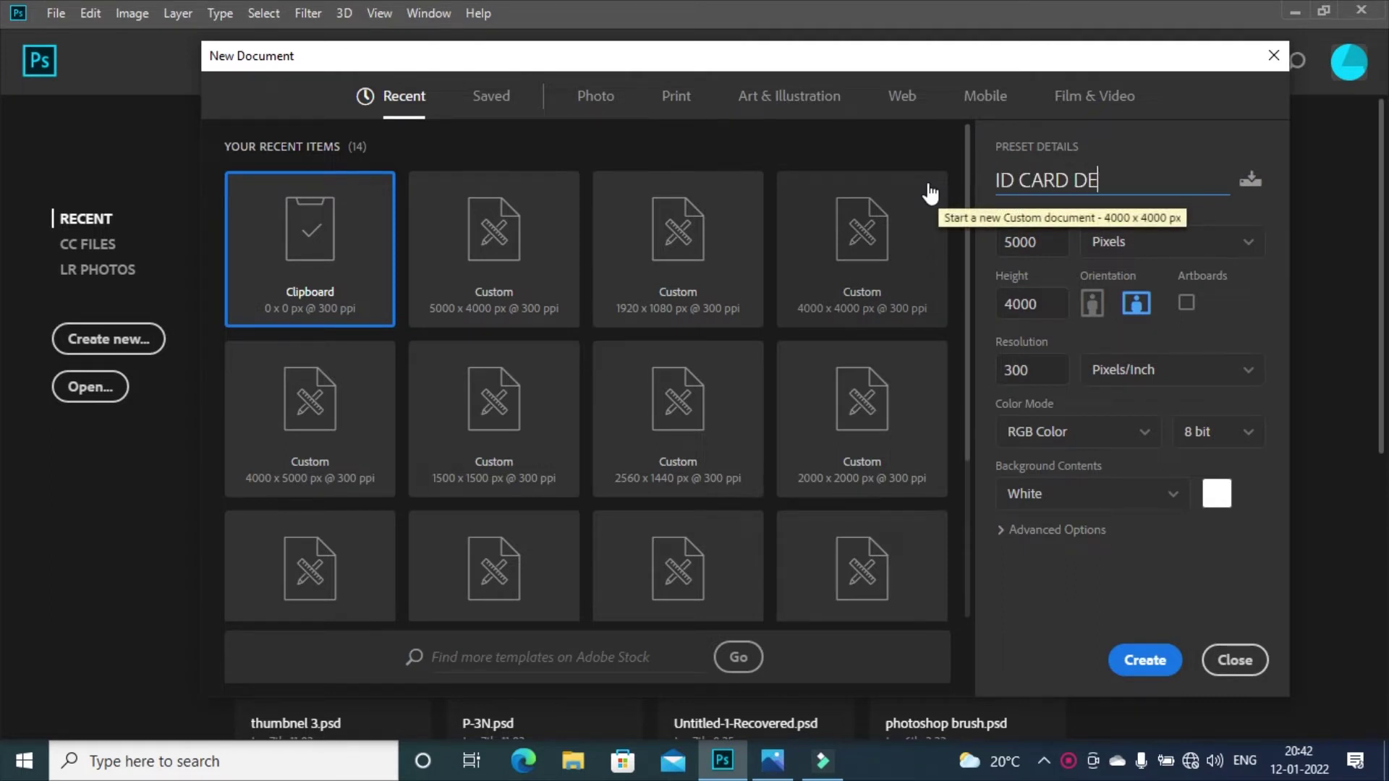
{"action": "type", "text": "ID CARD DEISGNE"}
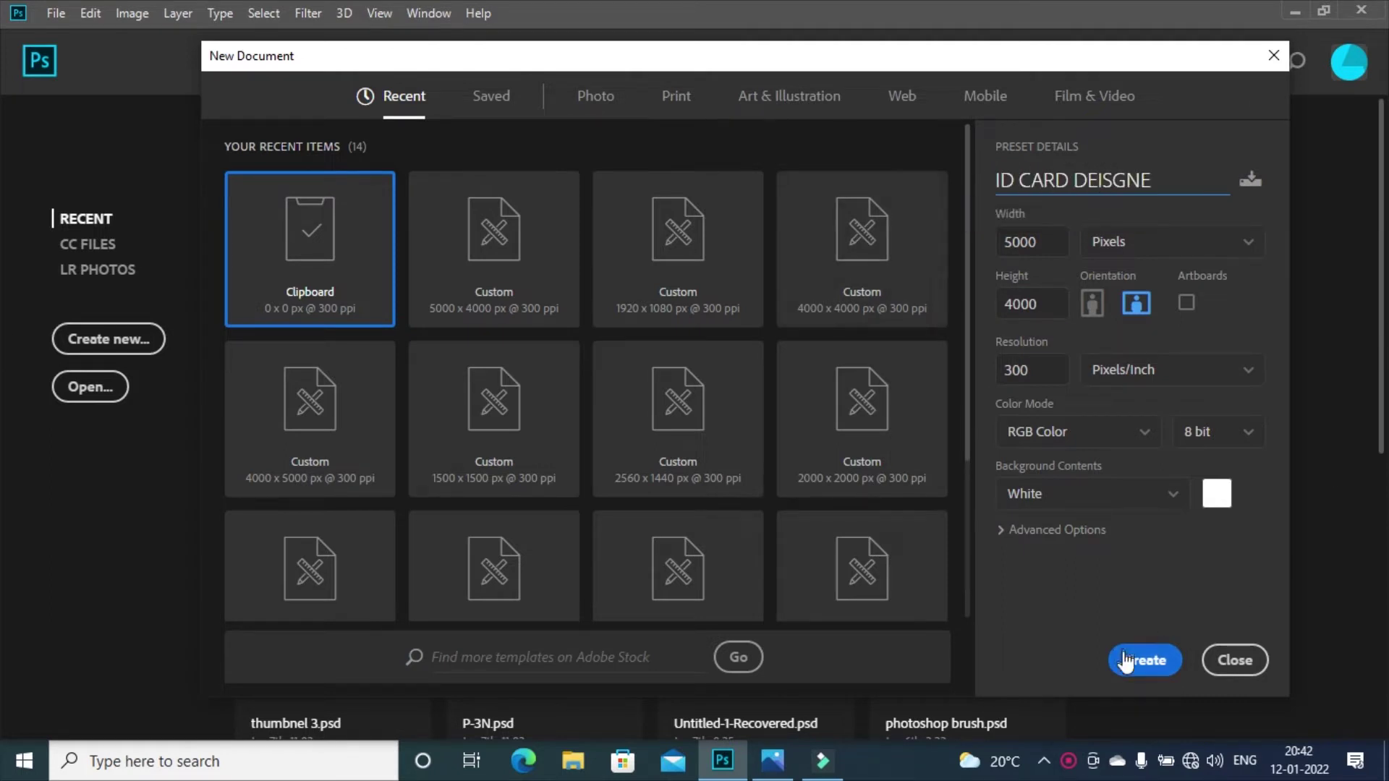
{"action": "left_click", "coordinate": [1136, 661]}
Cover the document with a grey #858585 Solid Color fill layer.
{"action": "left_click", "coordinate": [1271, 727]}
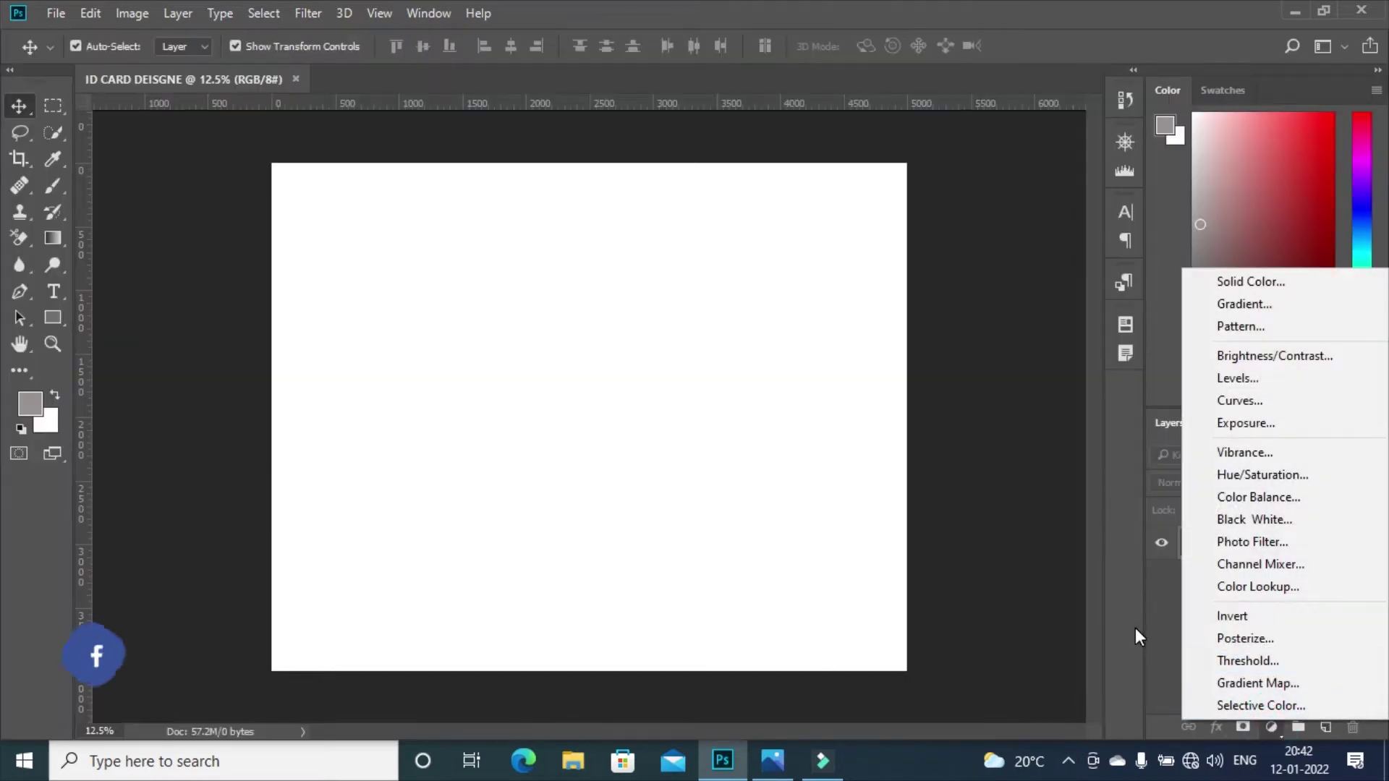
{"action": "left_click", "coordinate": [1250, 282]}
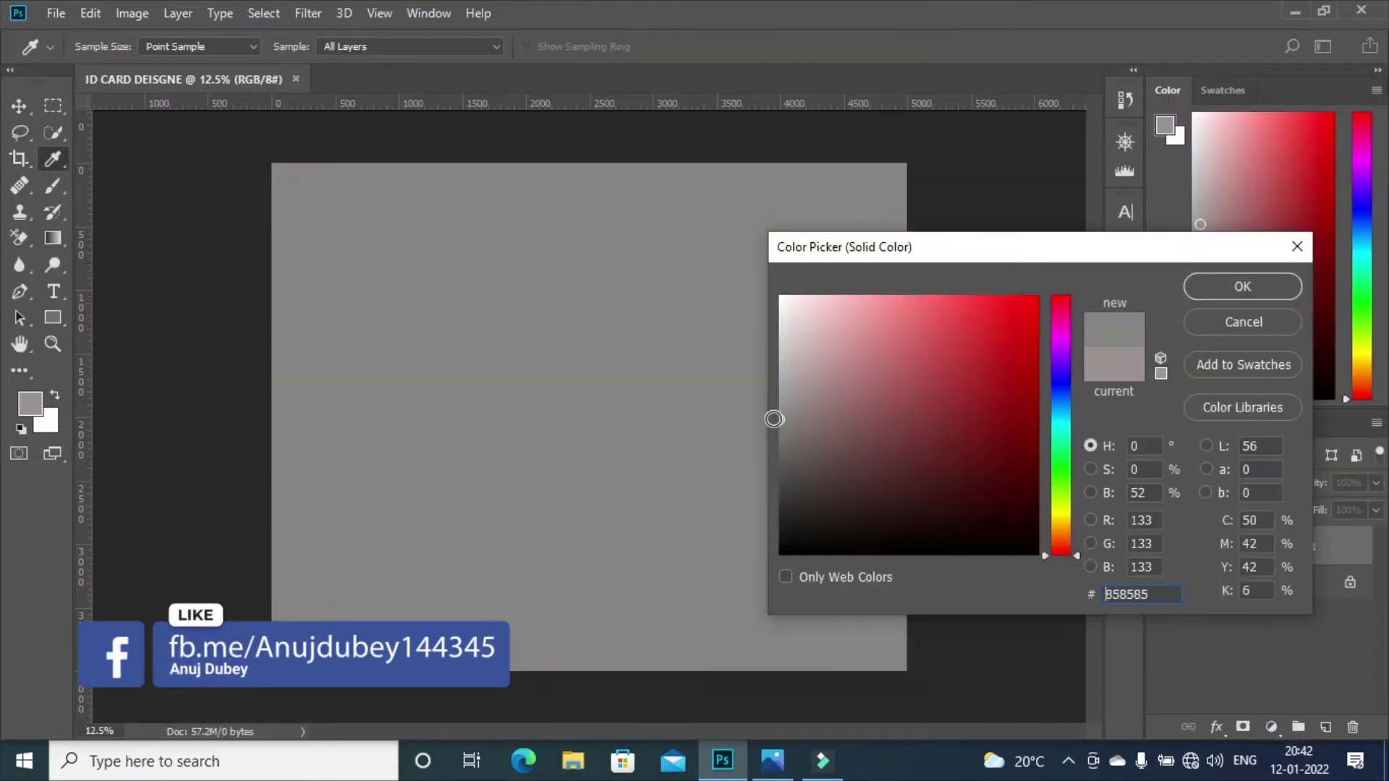
{"action": "left_click", "coordinate": [1242, 287]}
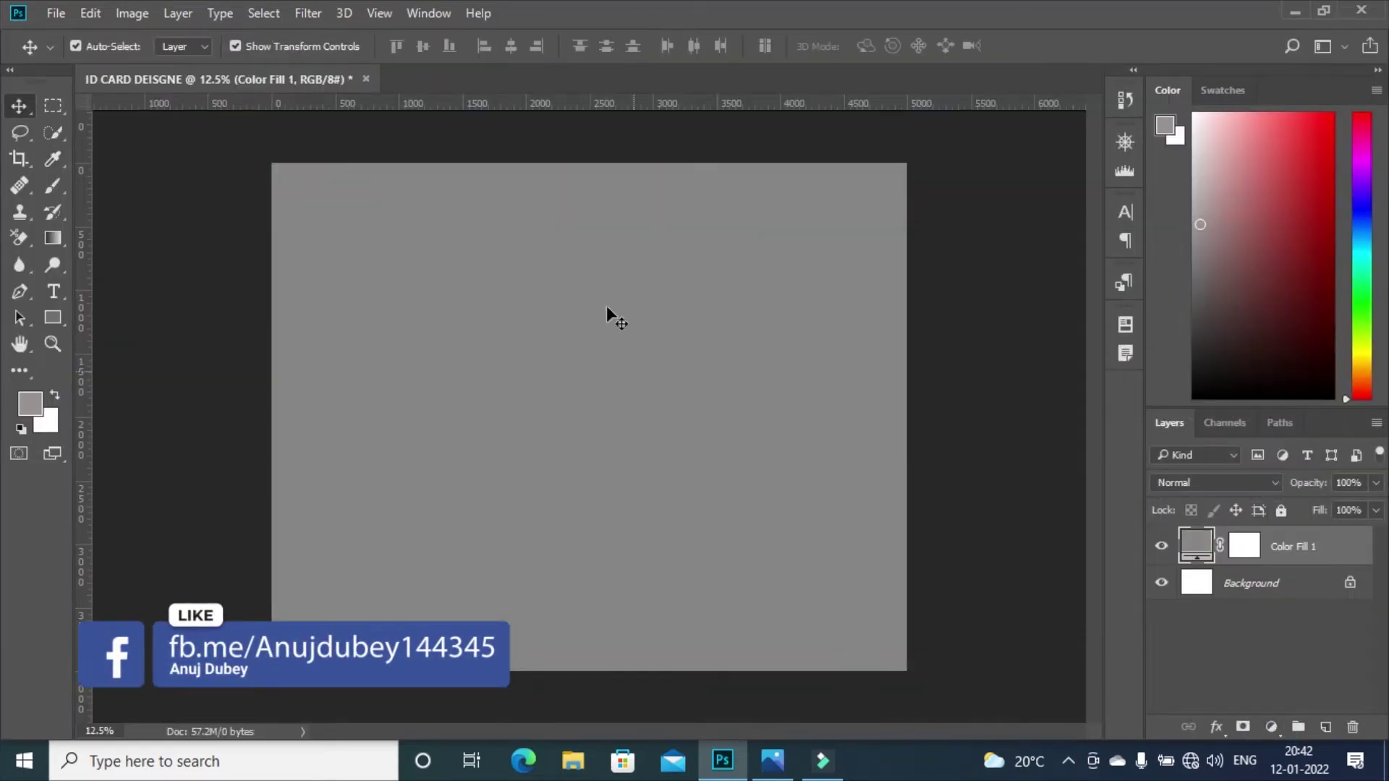
{"action": "left_click", "coordinate": [55, 321]}
{"action": "left_click", "coordinate": [387, 332]}
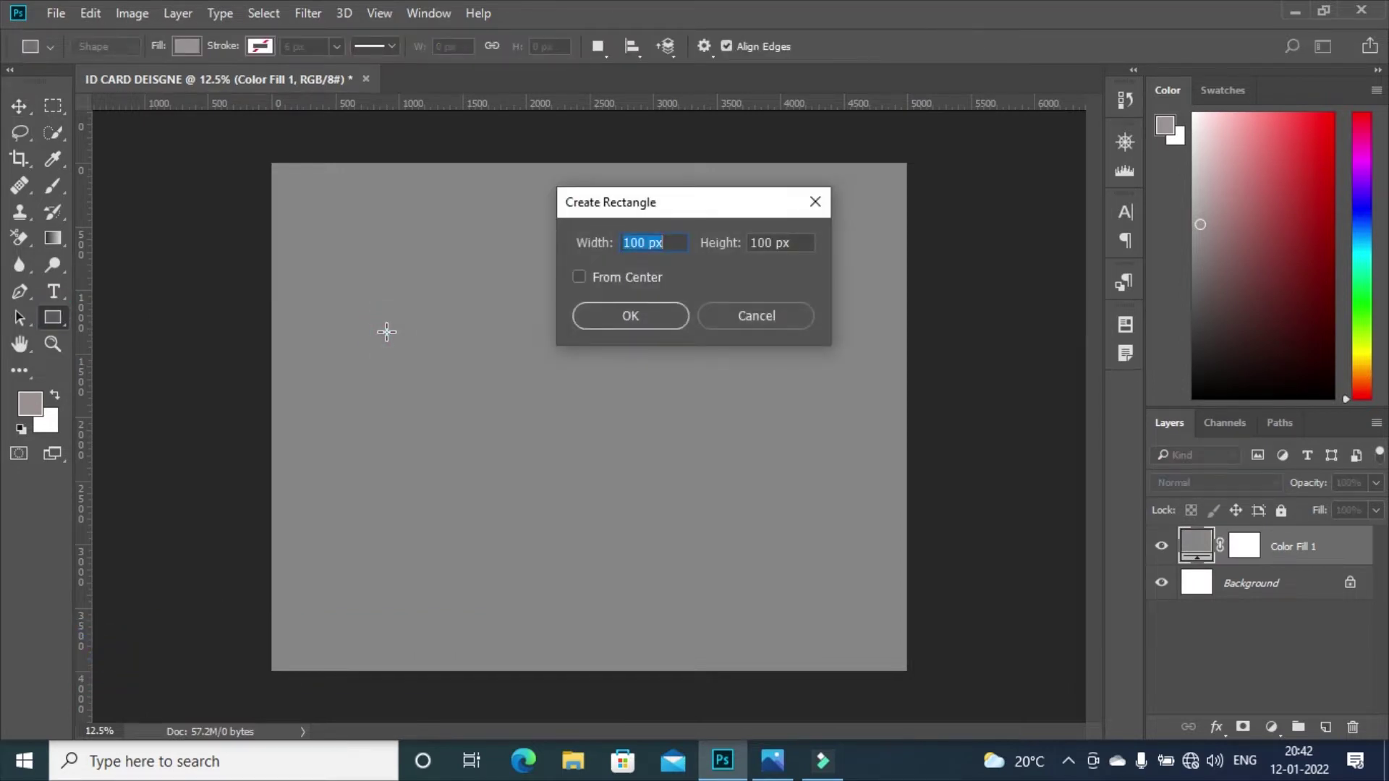
{"action": "type", "text": "1800"}
Create a white 1800×2840 px card with 100 px rounded corners.
{"action": "type", "text": "2840"}
{"action": "left_click", "coordinate": [628, 318]}
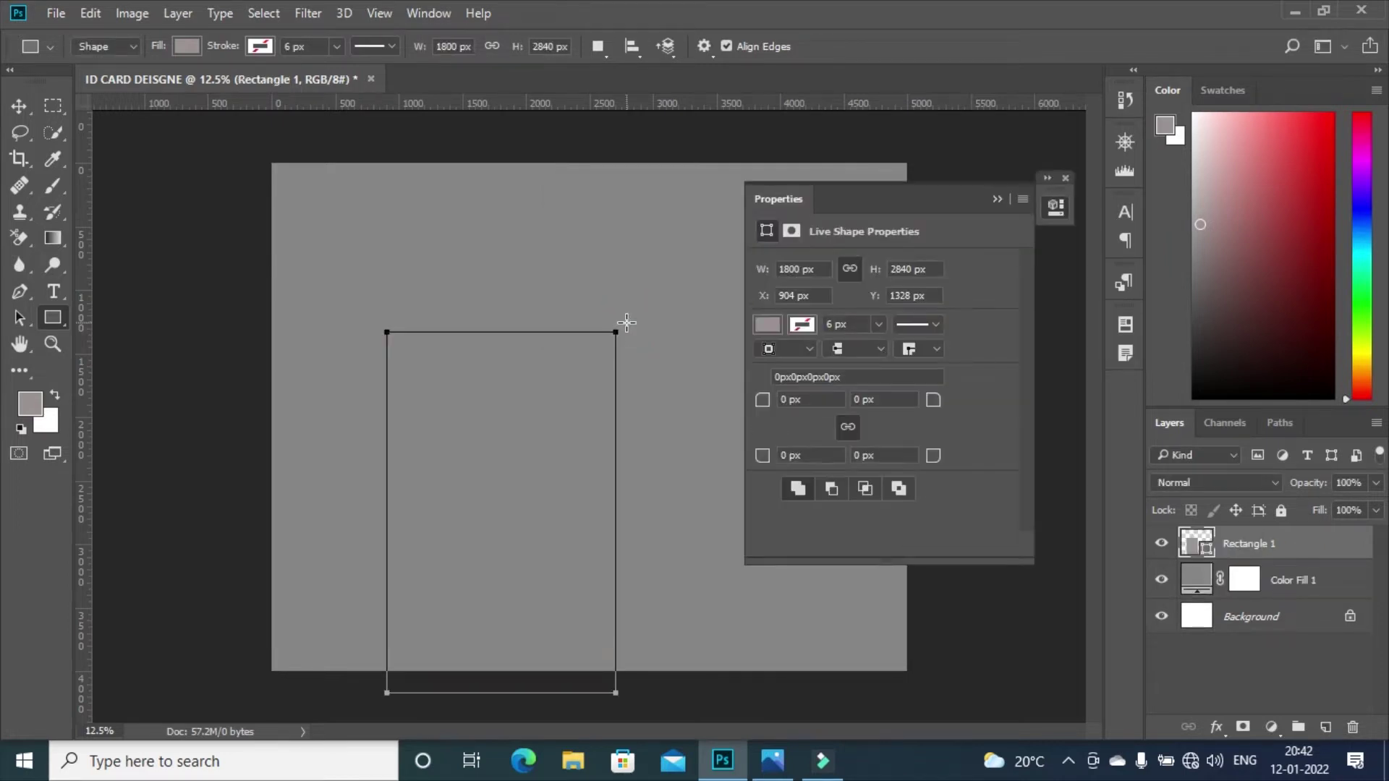
{"action": "left_click", "coordinate": [769, 323]}
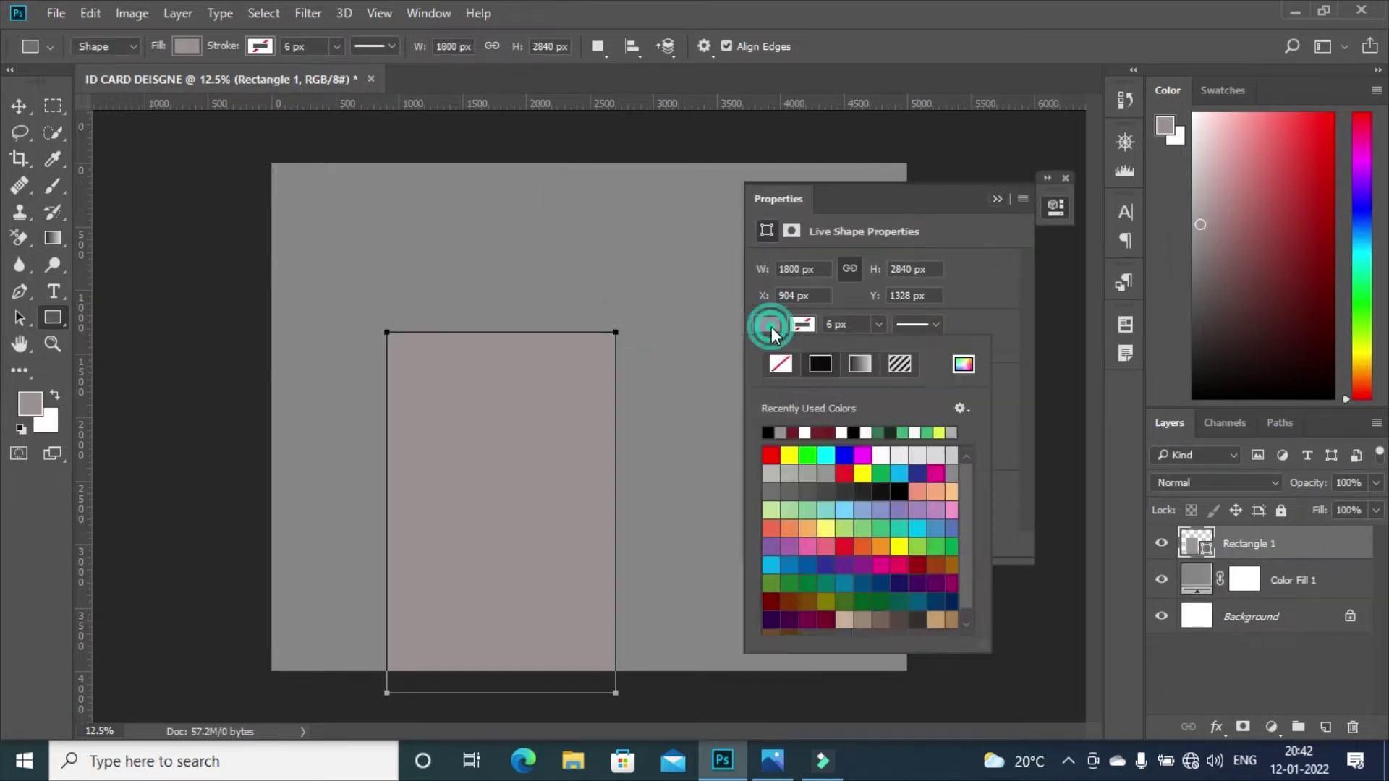
{"action": "left_click", "coordinate": [816, 432]}
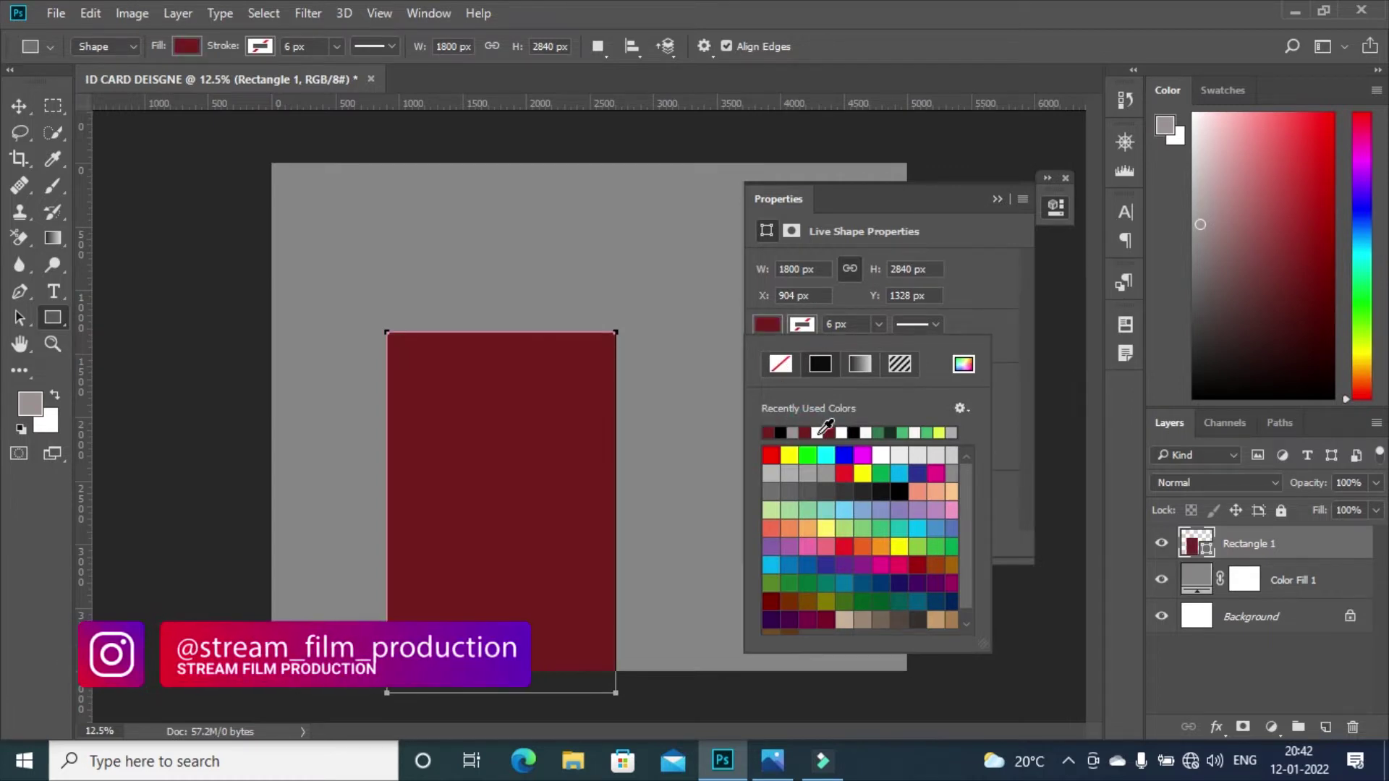
{"action": "left_click", "coordinate": [816, 432]}
{"action": "left_click", "coordinate": [1000, 208]}
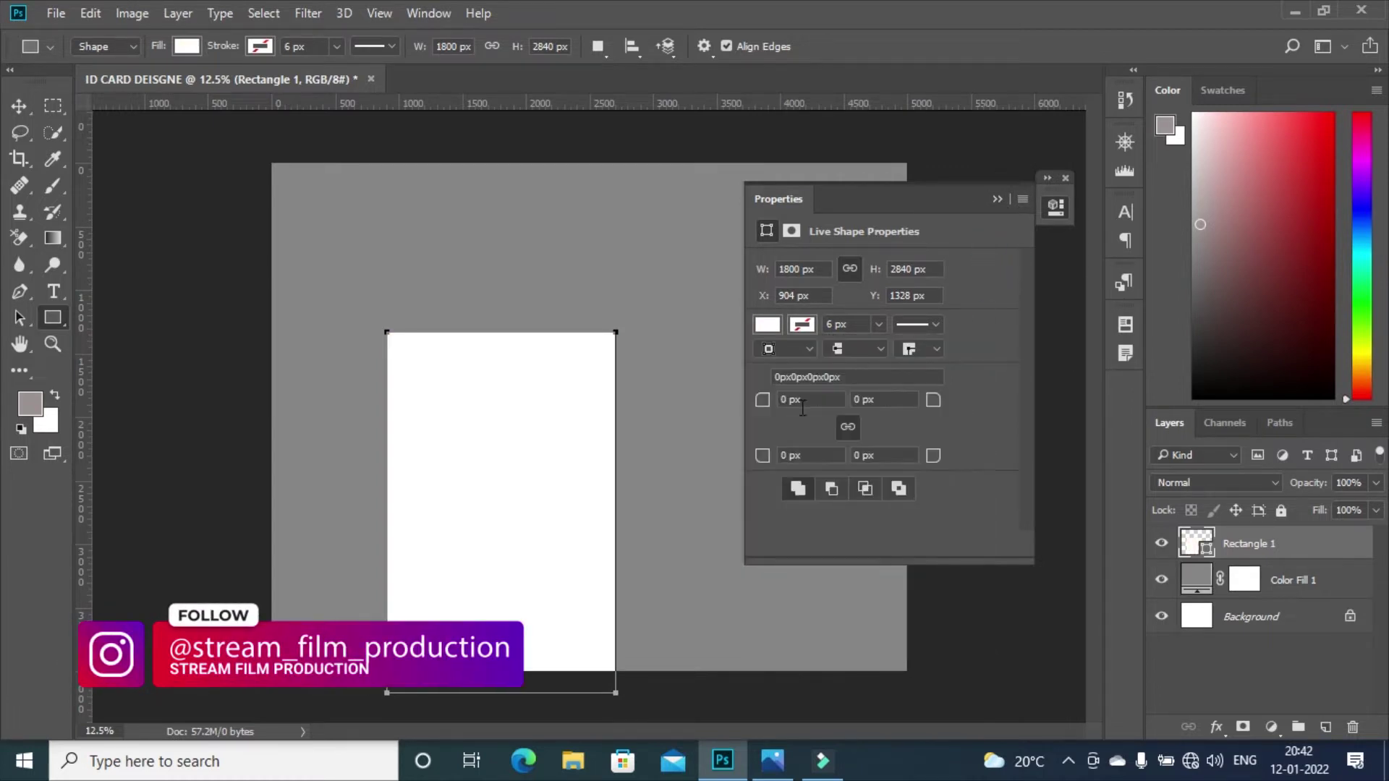
{"action": "type", "text": "100"}
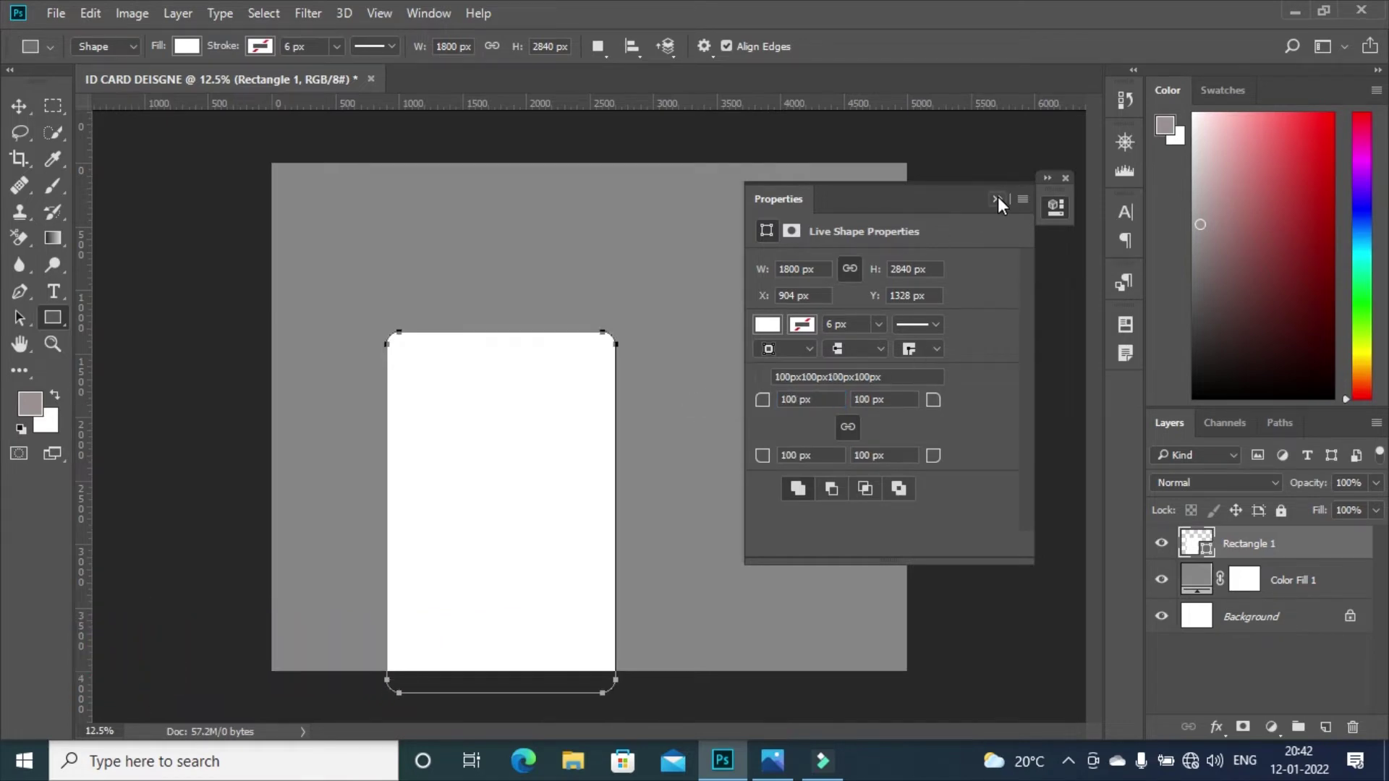
{"action": "left_click", "coordinate": [998, 199]}
Alt-drag a duplicate of the white card beside the original.
{"action": "left_click", "coordinate": [20, 108]}
{"action": "mouse_move", "coordinate": [499, 489]}
{"action": "left_mouse_down", "text": "alt"}
{"action": "mouse_move", "coordinate": [447, 392]}
{"action": "mouse_move", "coordinate": [744, 384]}
{"action": "left_mouse_up", "text": "alt"}
{"action": "key", "text": "p"}
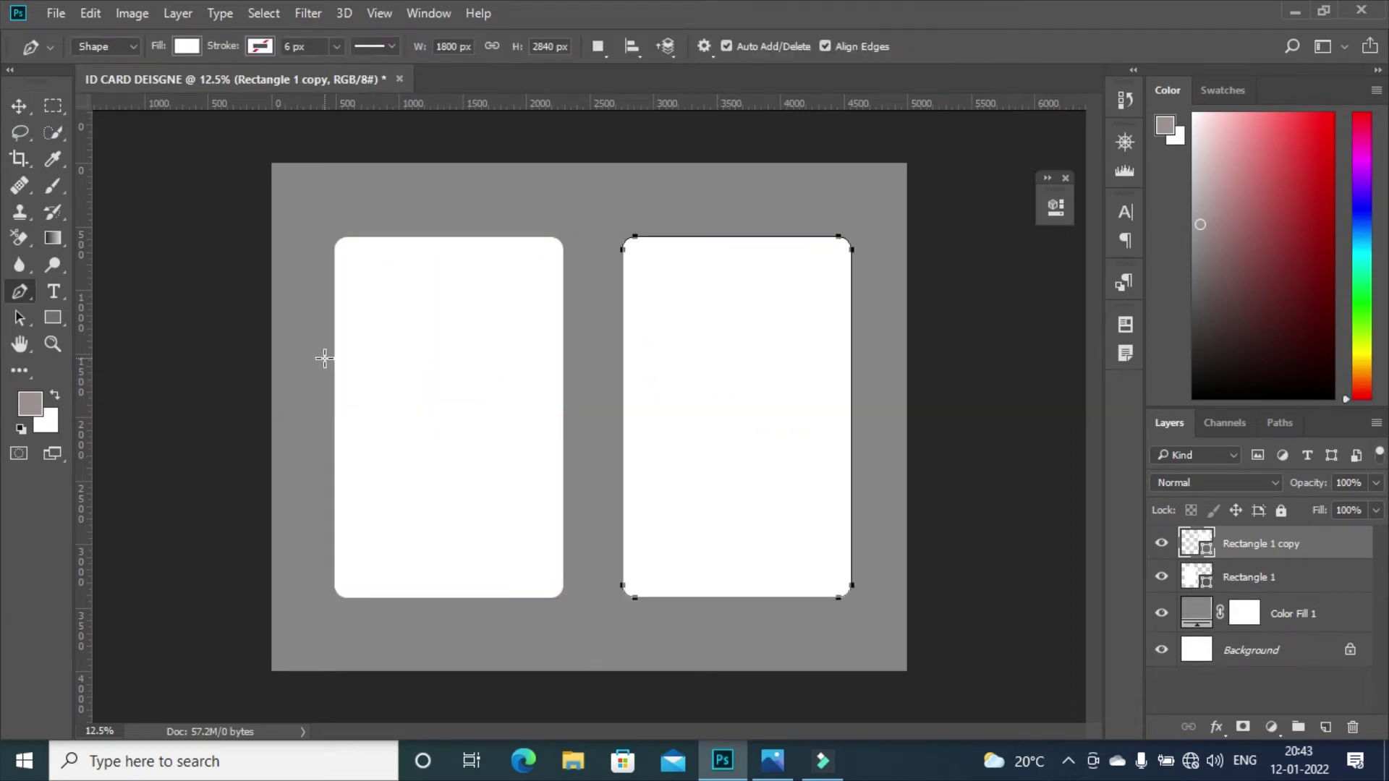
Draw a curved Pen shape over the left card's top and fill it dark red.
{"action": "left_click", "coordinate": [326, 361]}
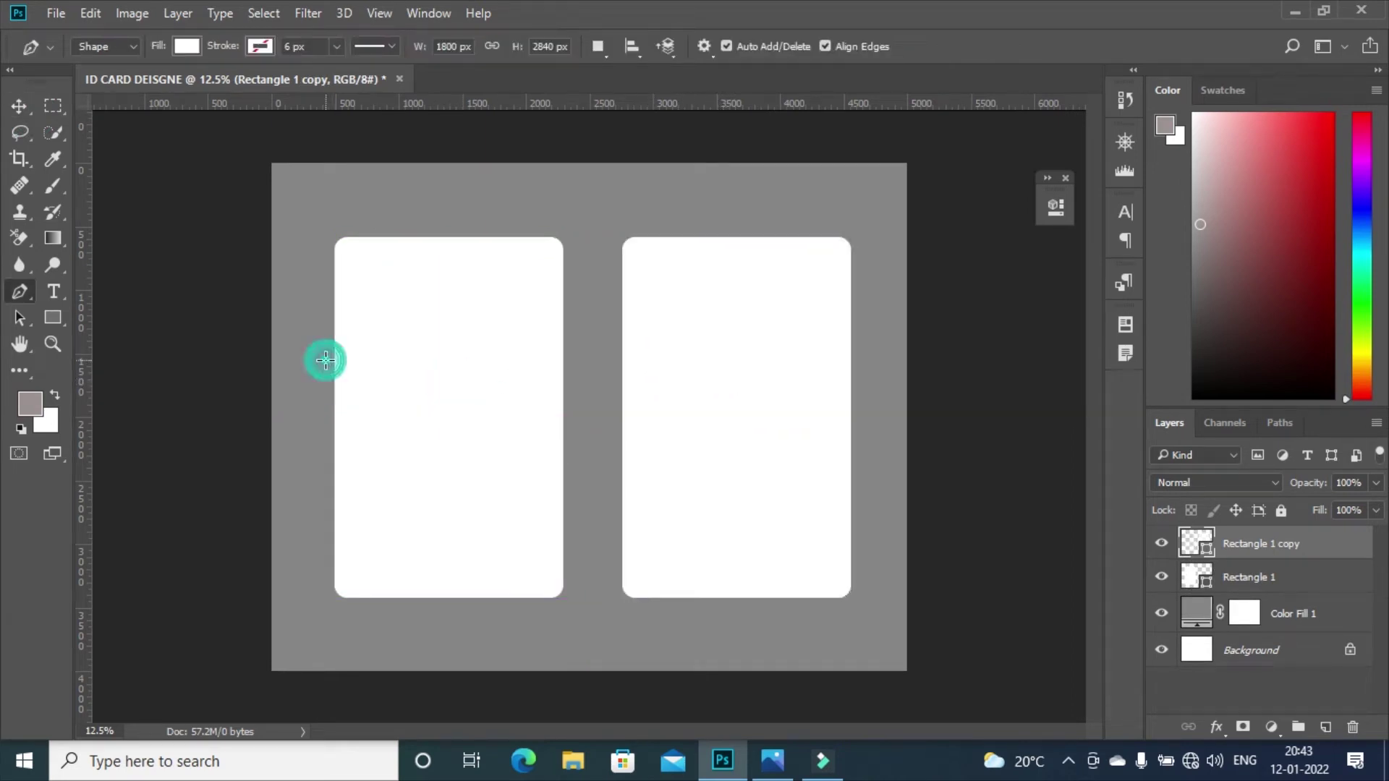
{"action": "left_click_drag", "start_coordinate": [584, 291], "coordinate": [693, 181]}
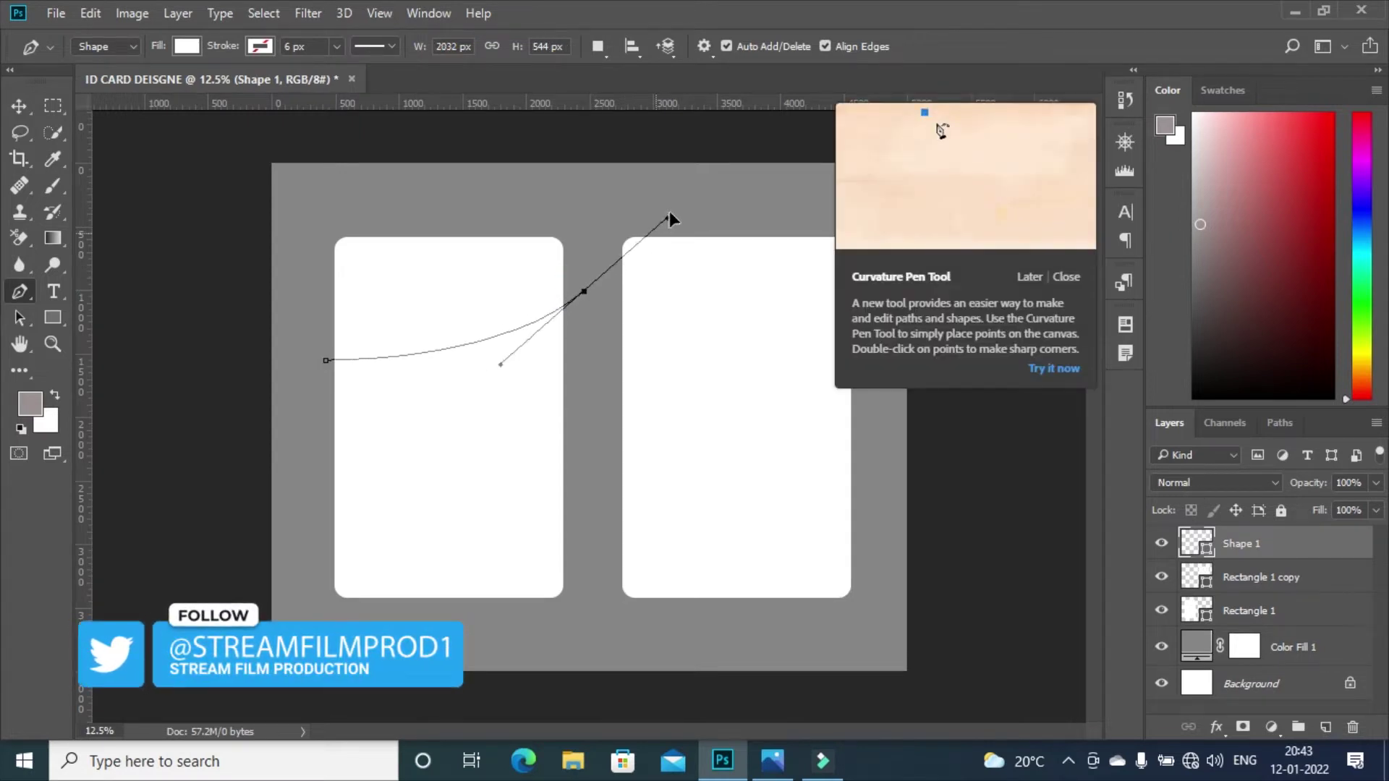
{"action": "left_click", "coordinate": [583, 199]}
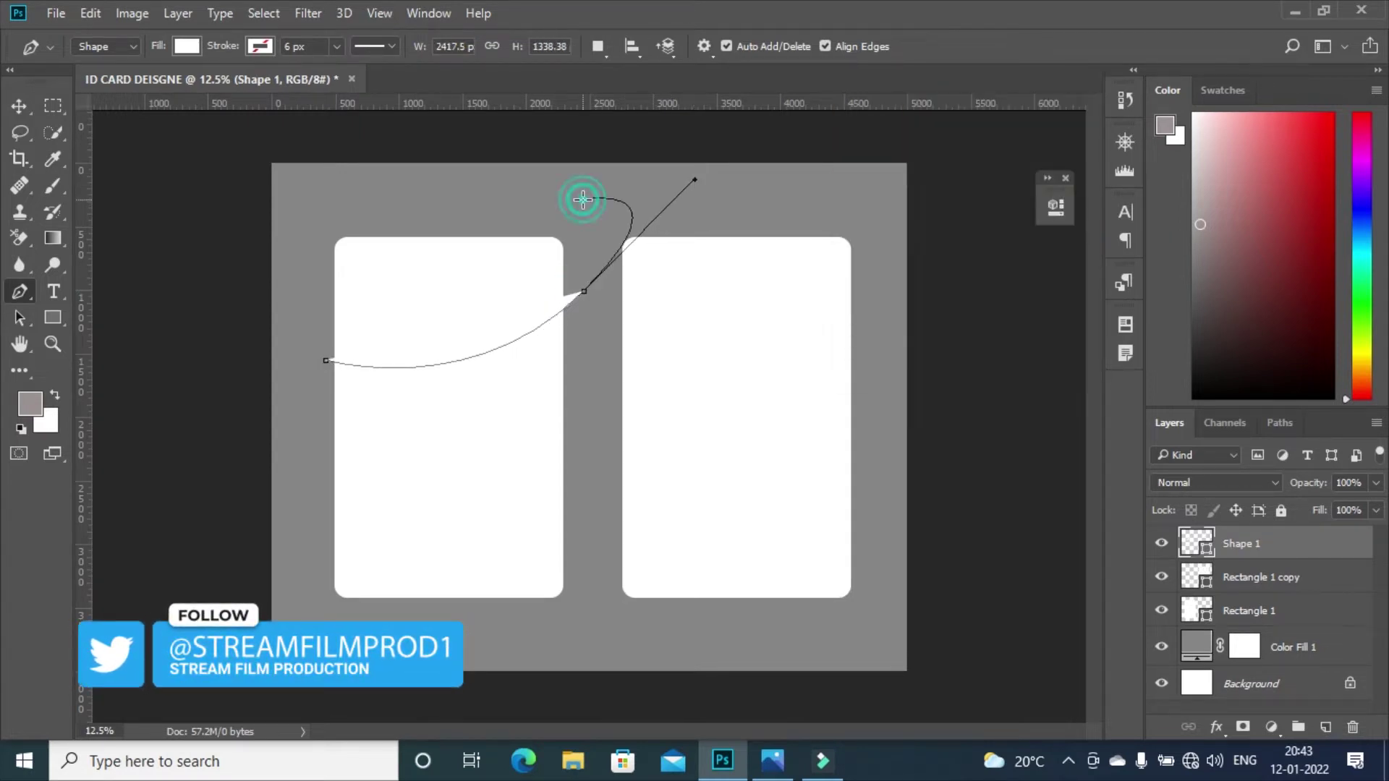
{"action": "left_click", "coordinate": [417, 174]}
{"action": "left_click_drag", "start_coordinate": [334, 173], "coordinate": [267, 210]}
{"action": "left_click", "coordinate": [319, 361]}
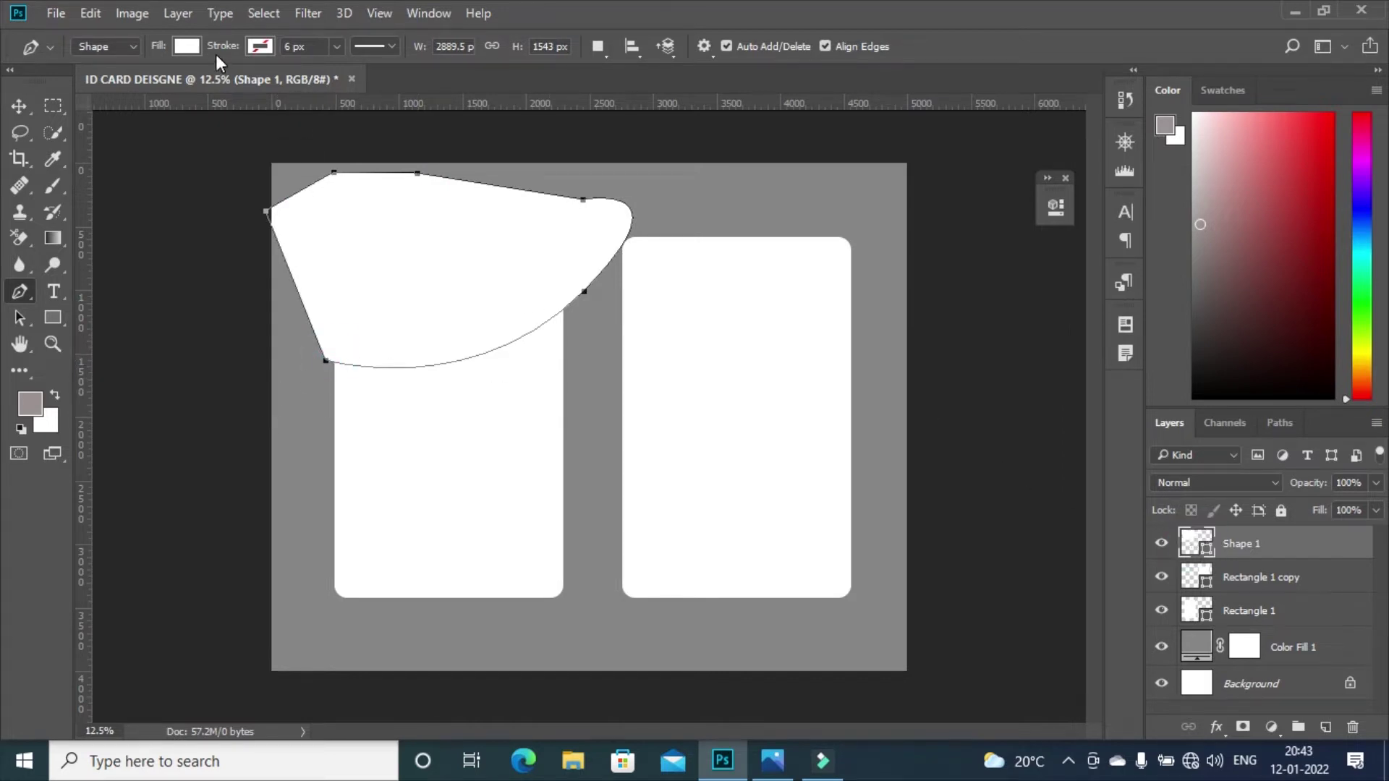
{"action": "left_click", "coordinate": [189, 47]}
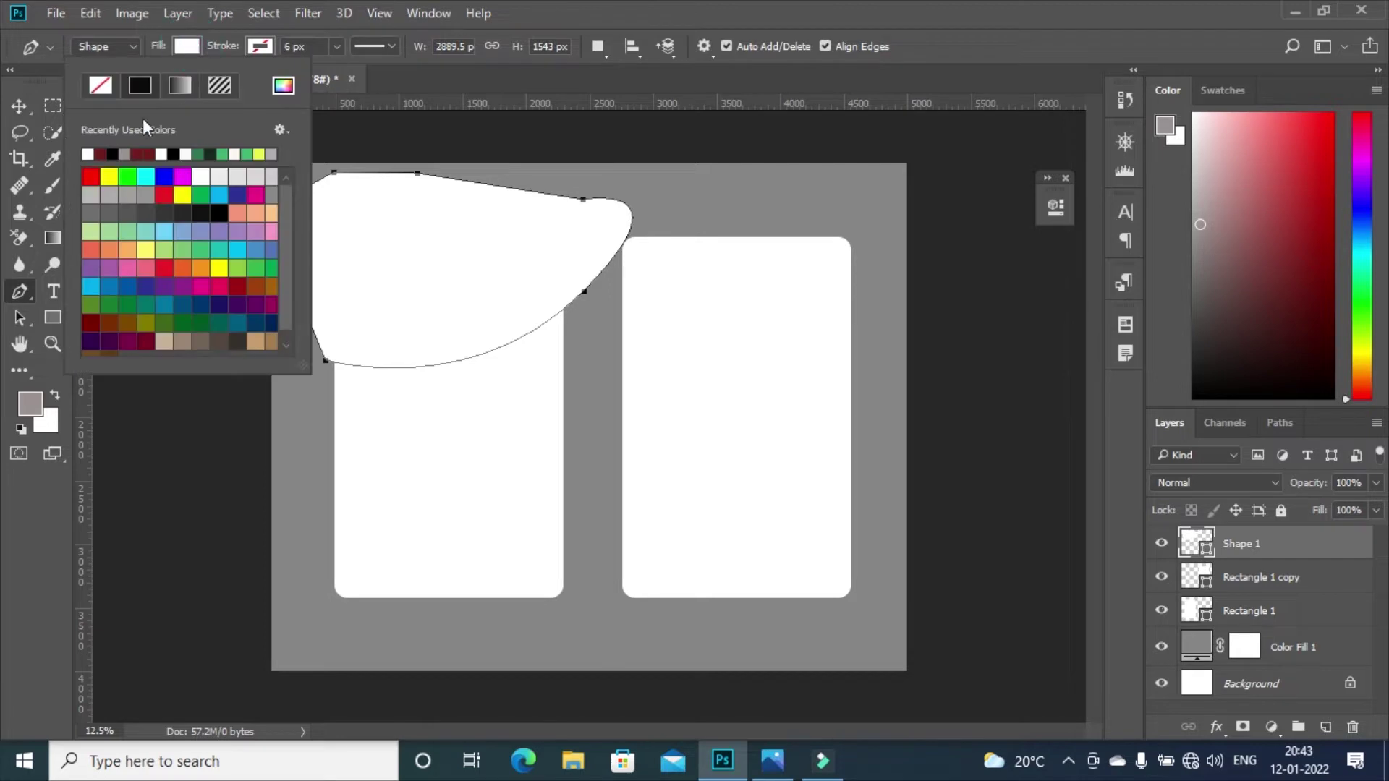
{"action": "left_click", "coordinate": [105, 151]}
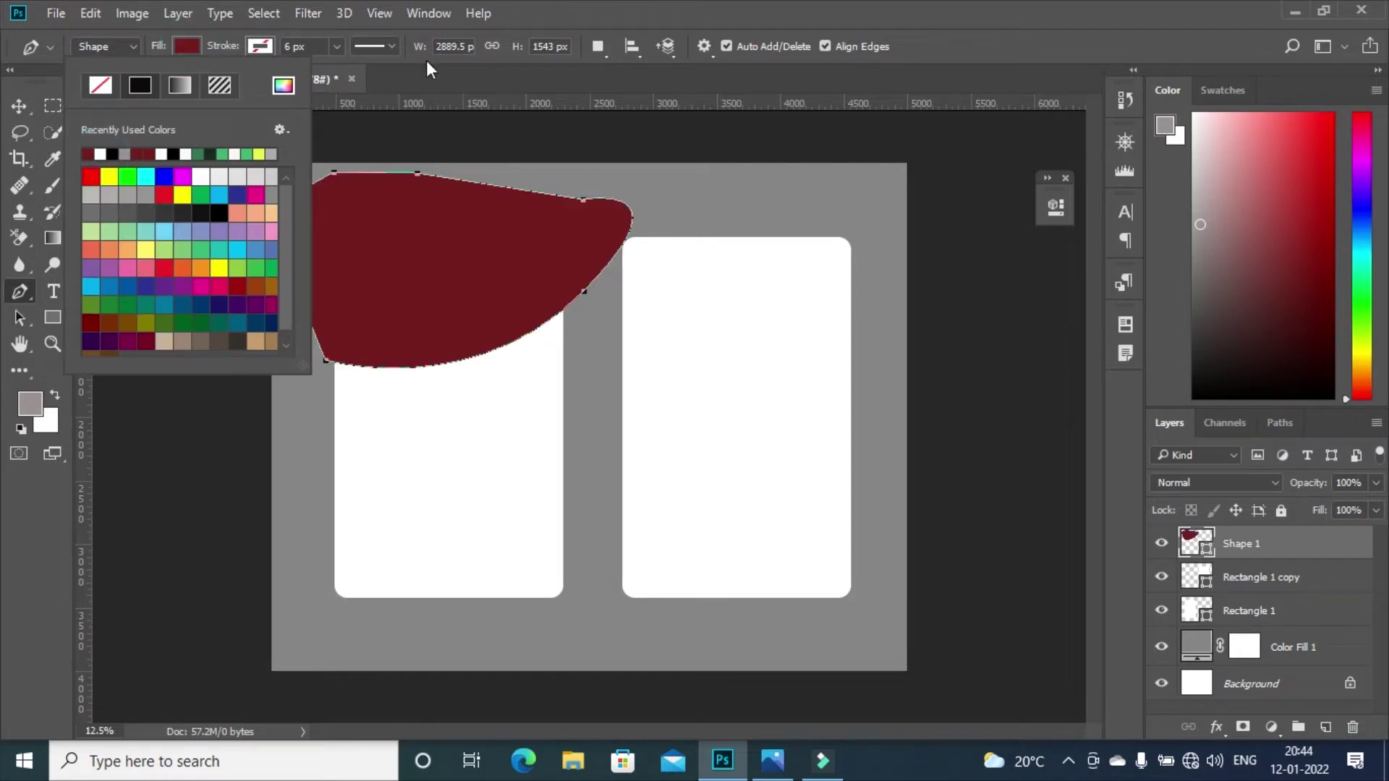
{"action": "left_click", "coordinate": [377, 75]}
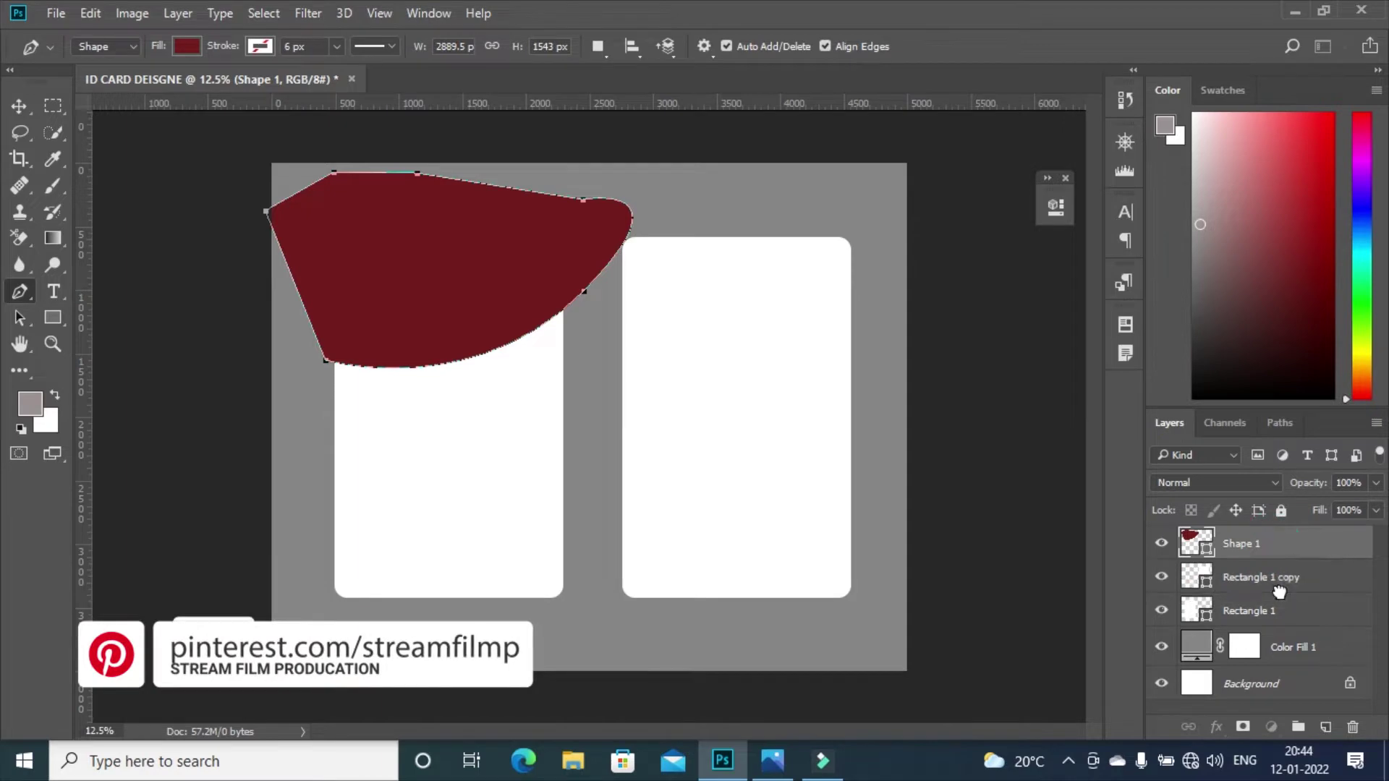
Clip the red curve into Rectangle 1 and duplicate it.
{"action": "left_click_drag", "start_coordinate": [1279, 592], "coordinate": [1279, 579]}
{"action": "right_click", "coordinate": [1273, 578]}
{"action": "left_click", "coordinate": [875, 469]}
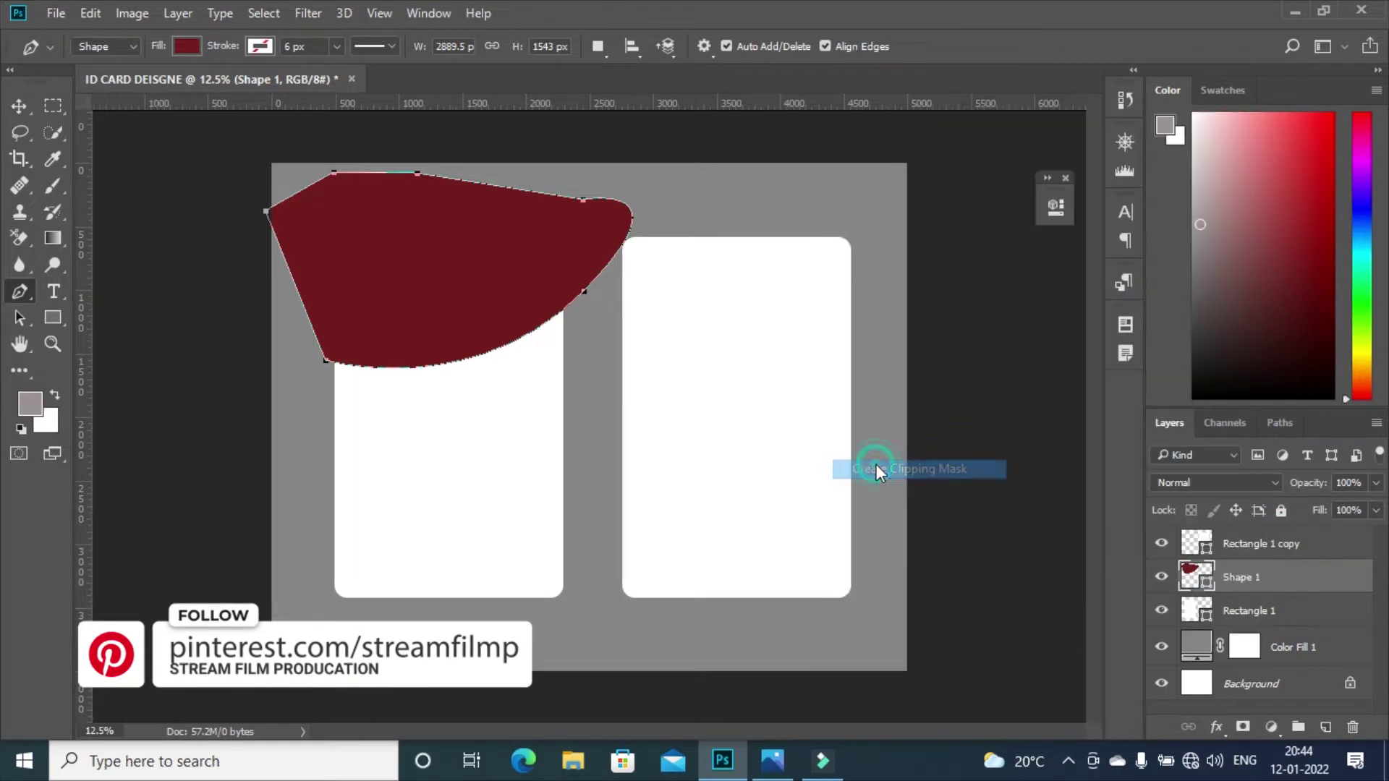
{"action": "key", "text": "v"}
{"action": "key", "text": "ctrl+j"}
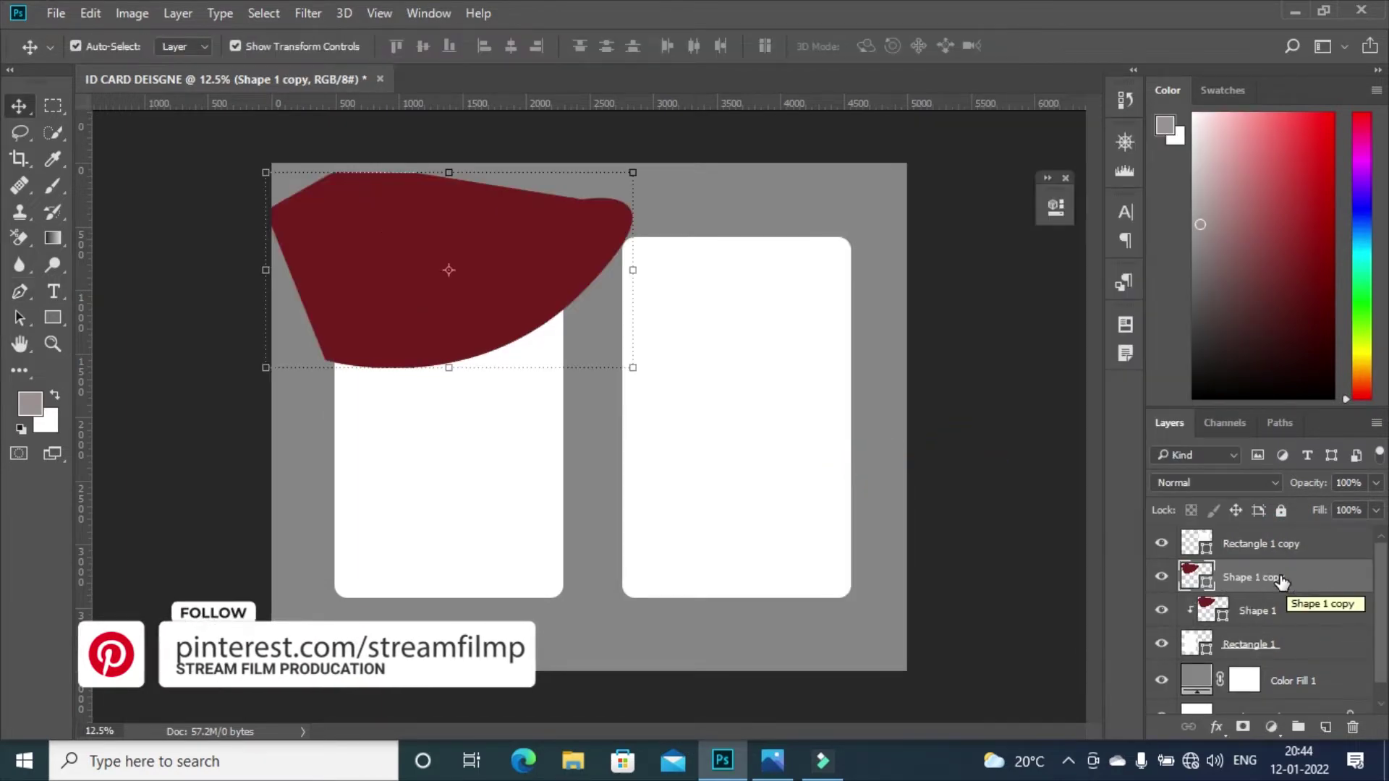
Clip Shape 1 copy into the left card, recolour it a slightly different dark red, and nudge it.
{"action": "right_click", "coordinate": [1286, 579]}
{"action": "left_click", "coordinate": [931, 469]}
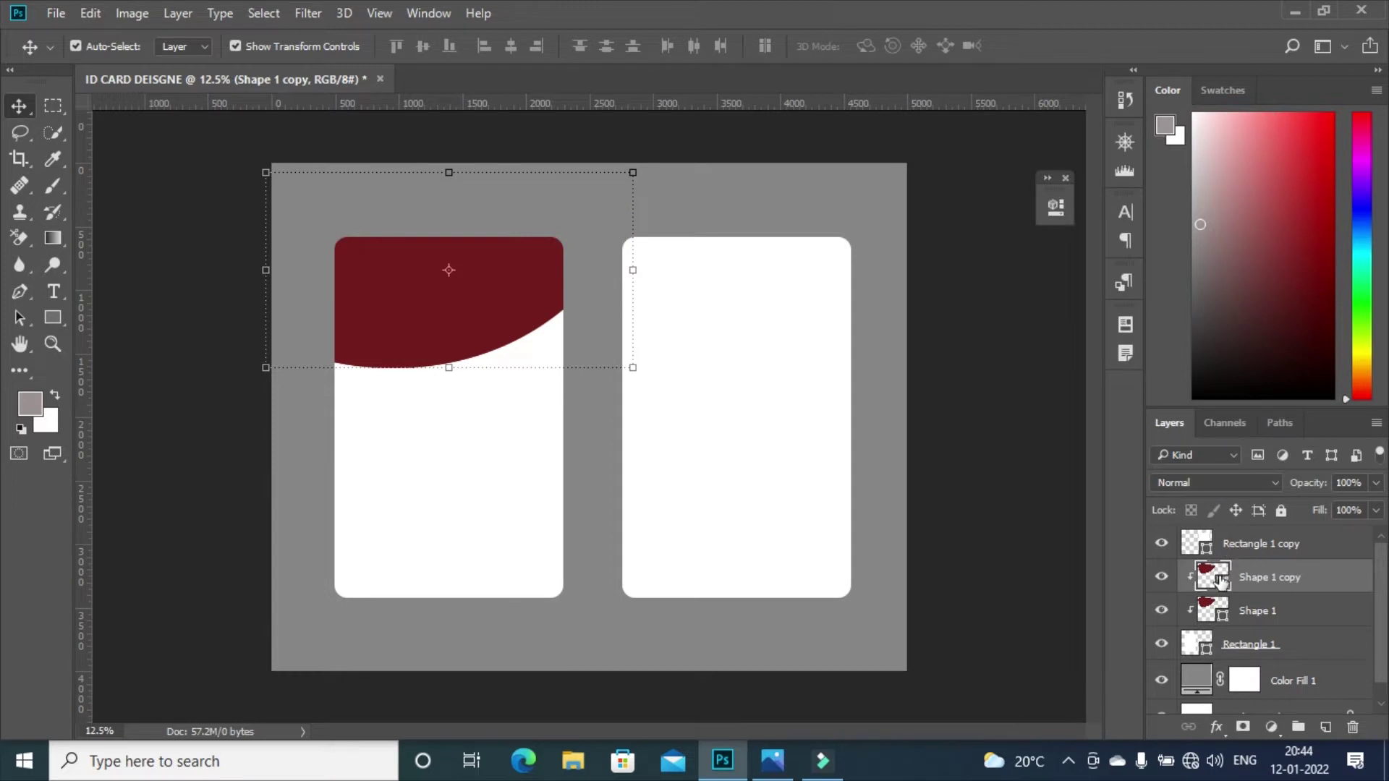
{"action": "double_click", "coordinate": [1215, 579]}
{"action": "left_click_drag", "start_coordinate": [970, 437], "coordinate": [963, 422]}
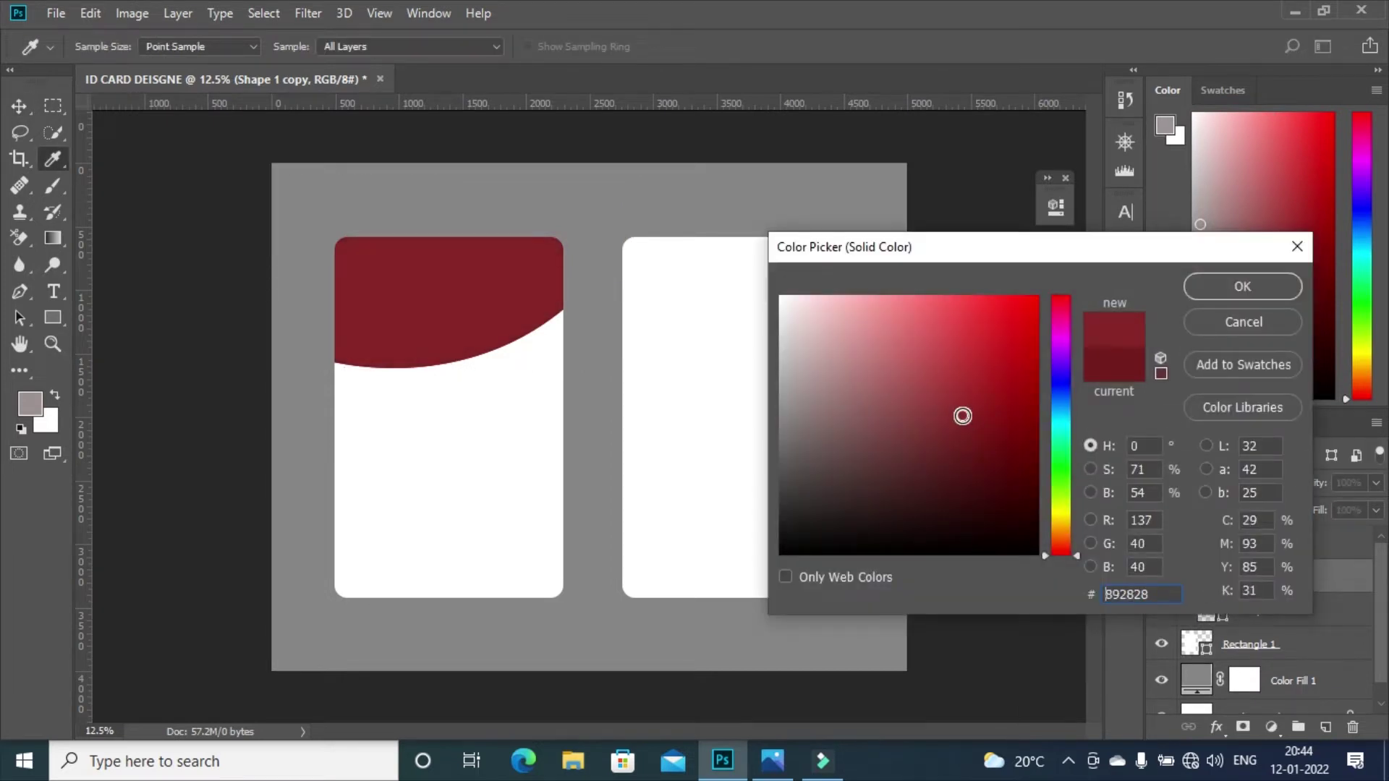
{"action": "left_click", "coordinate": [1239, 323]}
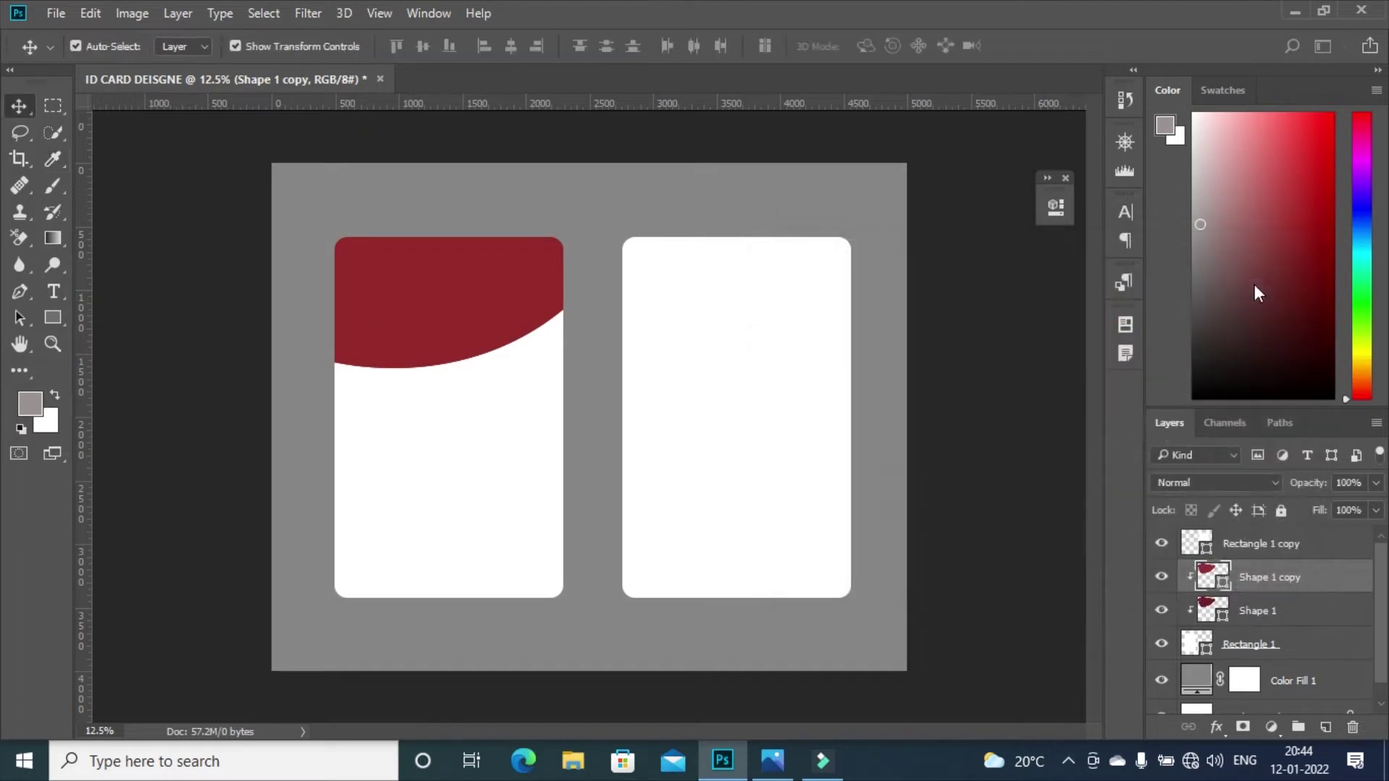
{"action": "key", "text": "shift+Up"}
{"action": "key", "text": "shift+Up"}
{"action": "key", "text": "shift+Up"}
{"action": "key", "text": "shift+Up"}
{"action": "key", "text": "shift+Up"}
{"action": "key", "text": "shift+Up"}
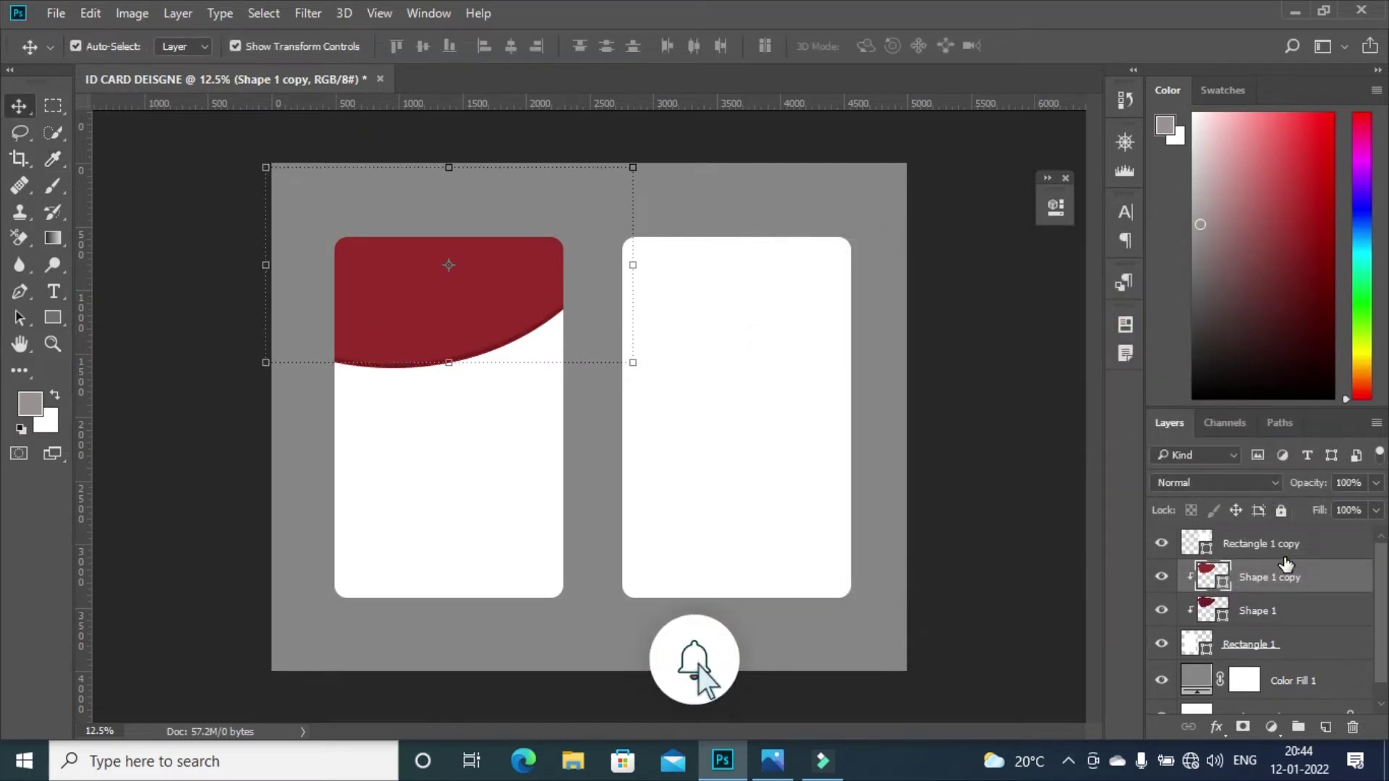
{"action": "key", "text": "shift+Left"}
{"action": "key", "text": "shift+Left"}
{"action": "key", "text": "shift+Left"}
{"action": "key", "text": "shift+Left"}
{"action": "key", "text": "shift+Left"}
{"action": "key", "text": "shift+Left"}
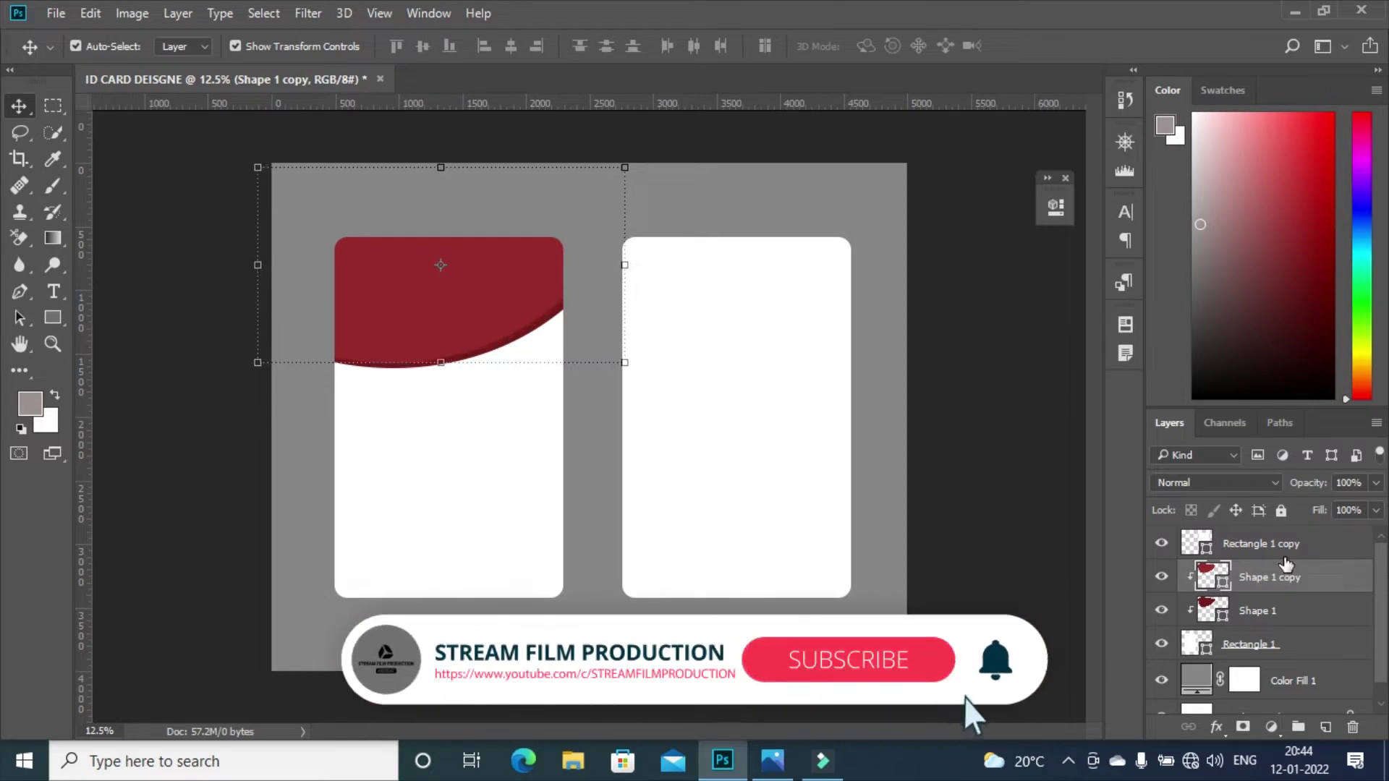
{"action": "key", "text": "shift+Down"}
{"action": "key", "text": "shift+Down"}
{"action": "key", "text": "shift+Down"}
{"action": "key", "text": "shift+Down"}
{"action": "key", "text": "shift+Down"}
Give the header copy a Gradient Overlay angled -22° with a brighter red right stop.
{"action": "left_click", "coordinate": [1216, 727]}
{"action": "left_click", "coordinate": [1207, 642]}
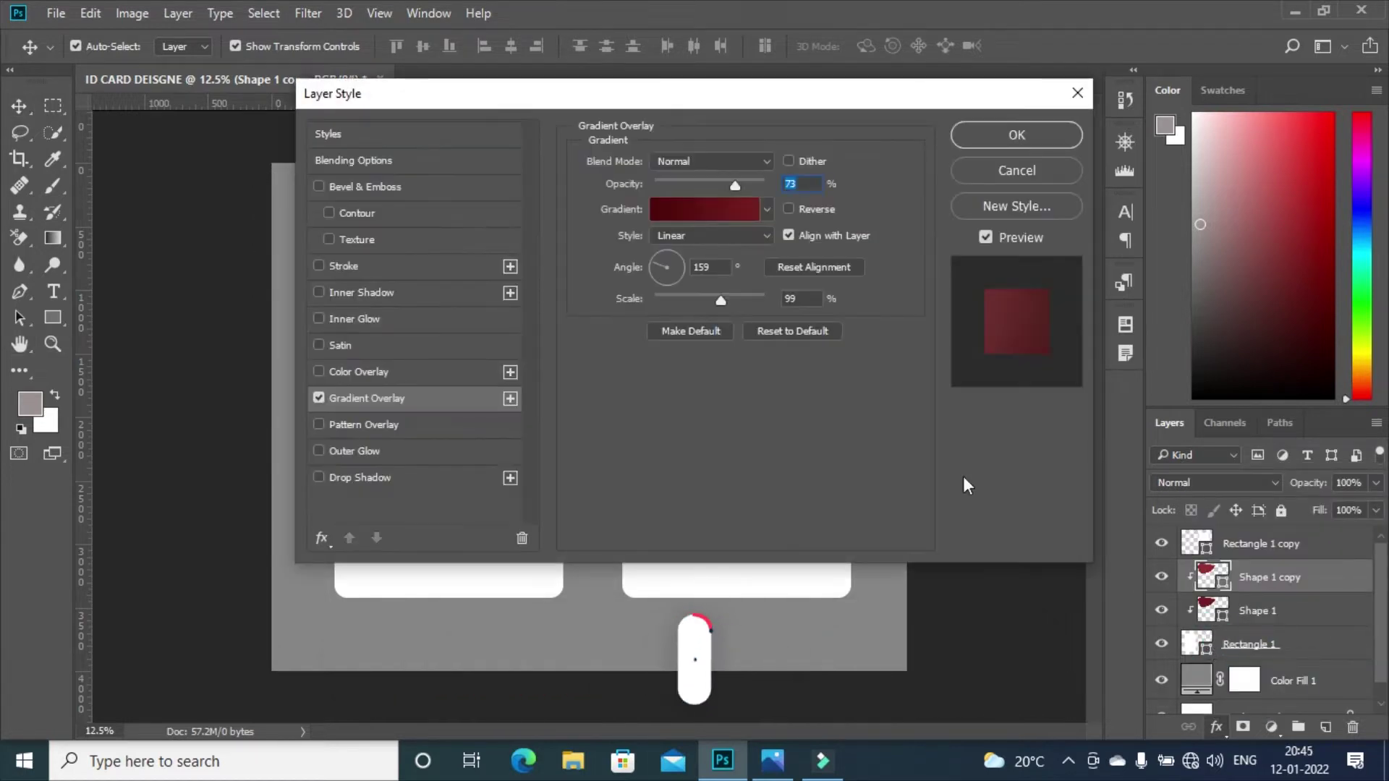
{"action": "left_click_drag", "start_coordinate": [641, 102], "coordinate": [1087, 186]}
{"action": "left_click", "coordinate": [1123, 353]}
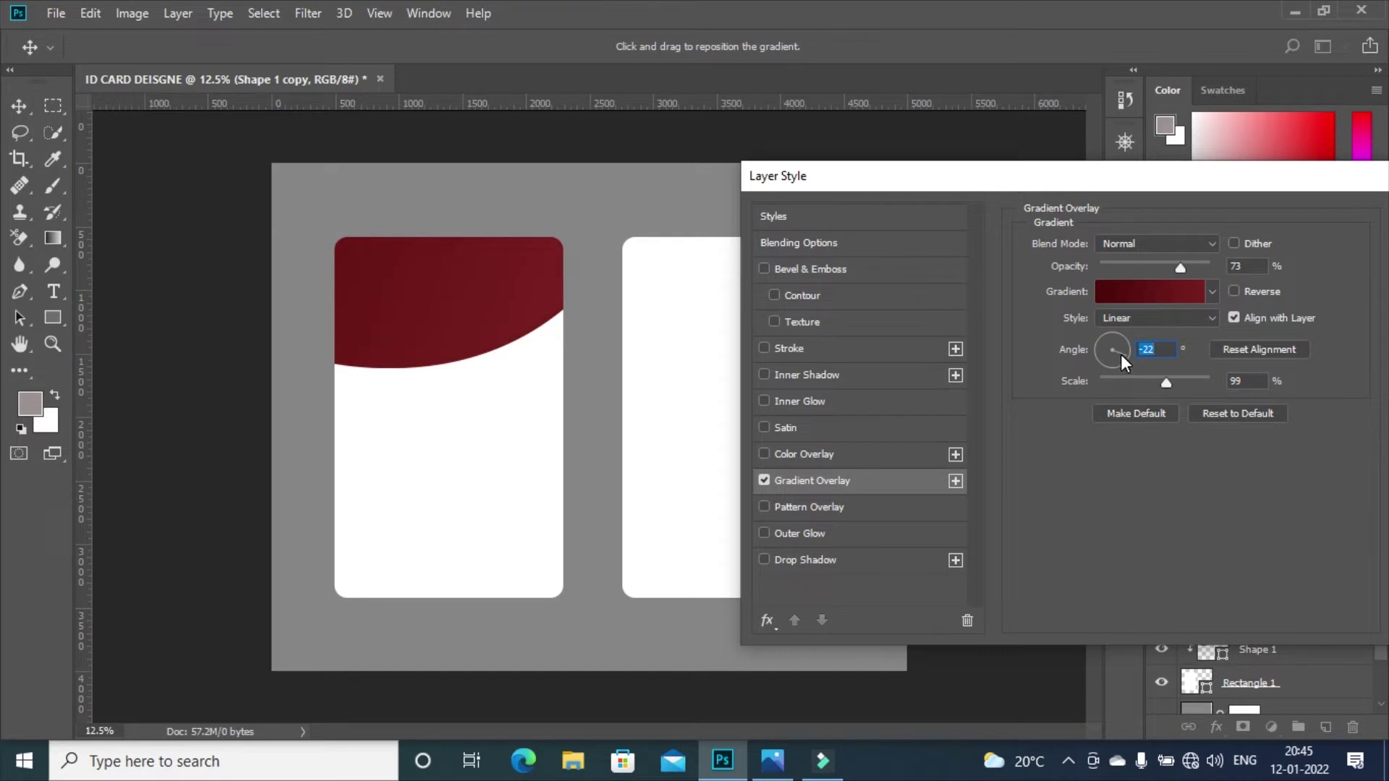
{"action": "left_click", "coordinate": [1151, 292]}
{"action": "left_click", "coordinate": [1304, 466]}
{"action": "left_click", "coordinate": [1005, 546]}
{"action": "mouse_move", "coordinate": [971, 434]}
{"action": "left_mouse_down"}
{"action": "mouse_move", "coordinate": [964, 397]}
{"action": "mouse_move", "coordinate": [977, 395]}
{"action": "left_mouse_up"}
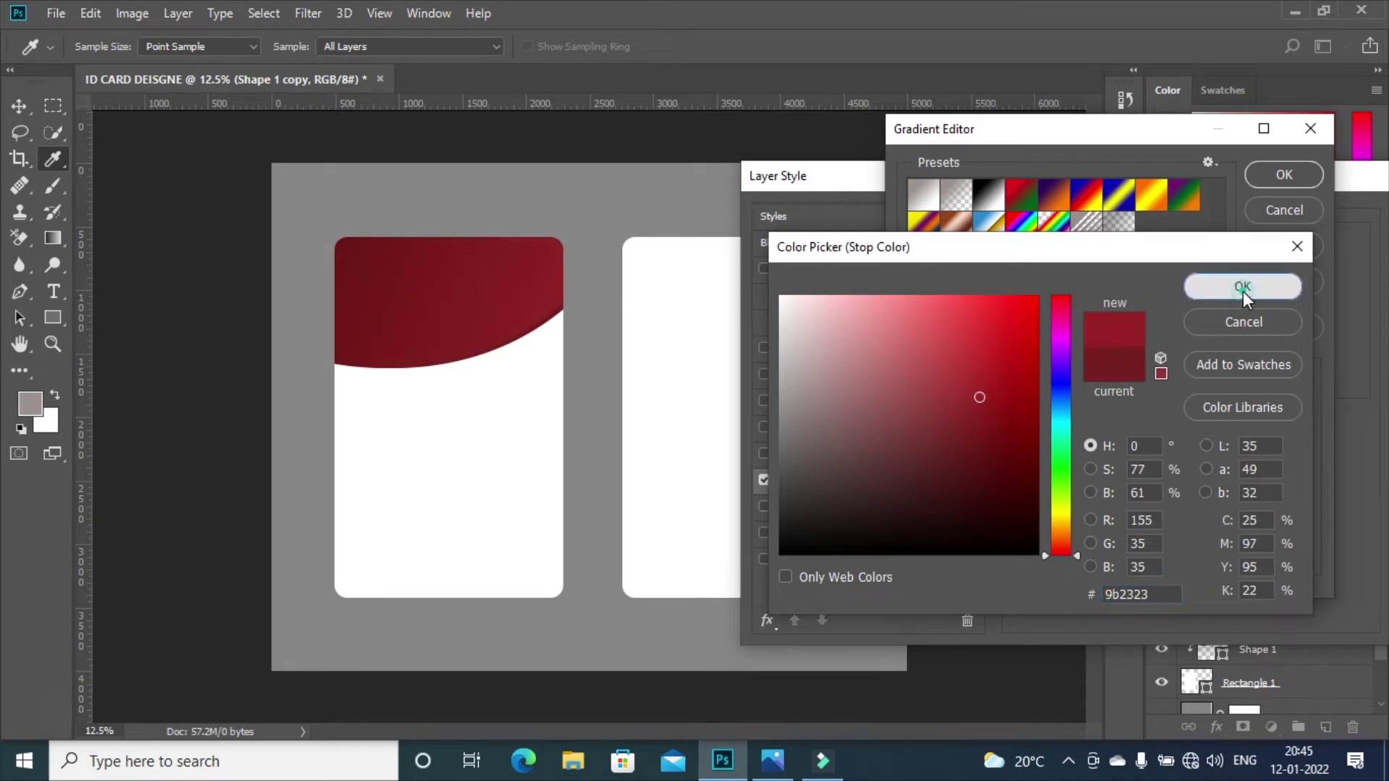
{"action": "left_click", "coordinate": [1242, 286]}
{"action": "left_click", "coordinate": [1284, 175]}
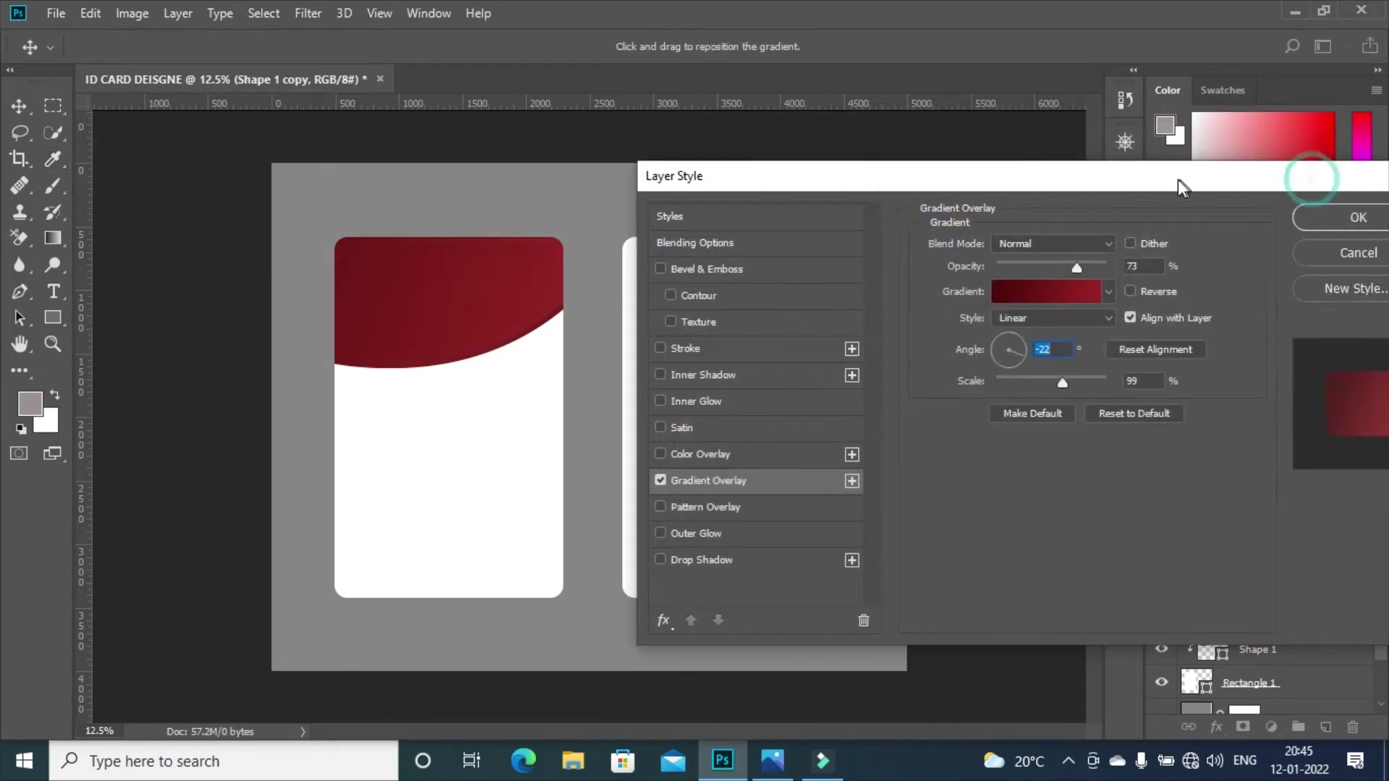
{"action": "left_click", "coordinate": [1313, 217]}
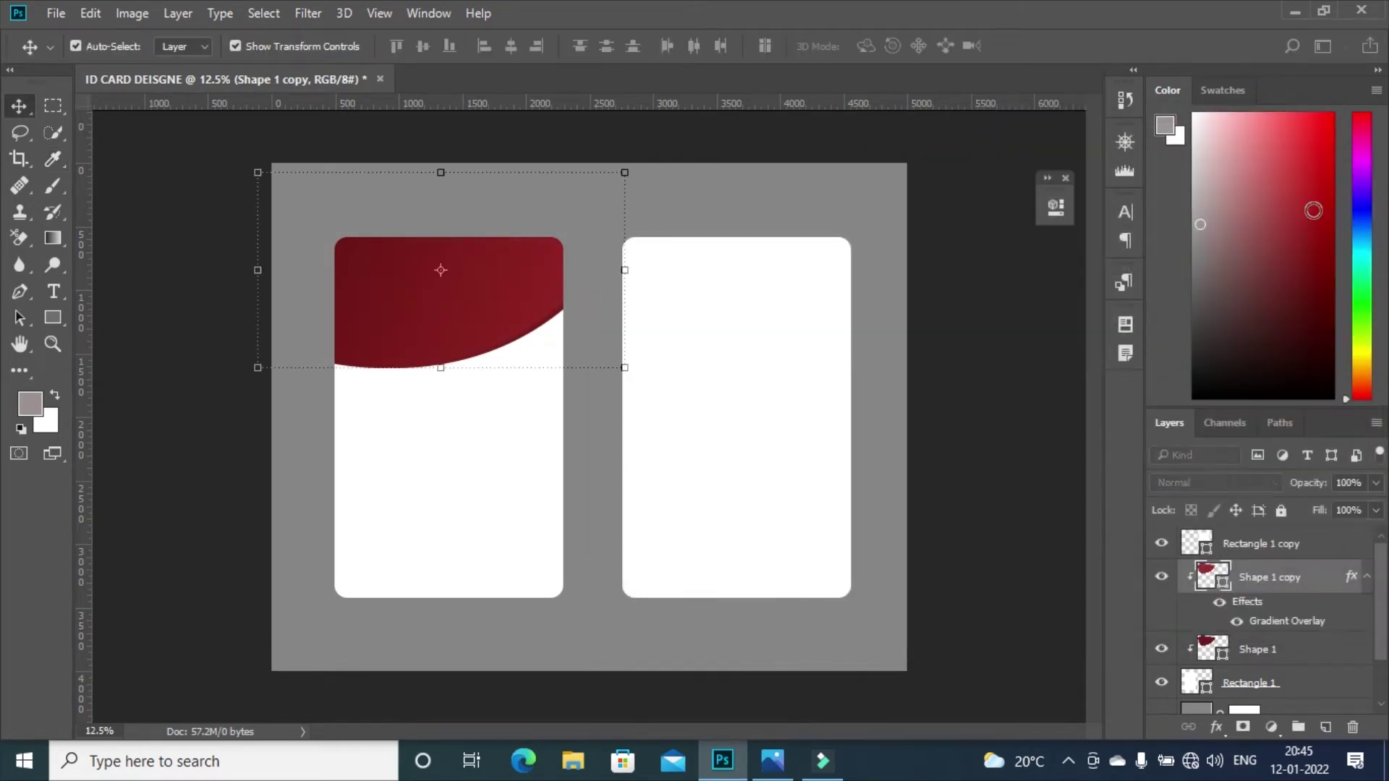
{"action": "left_click", "coordinate": [51, 319]}
{"action": "left_click", "coordinate": [1368, 577]}
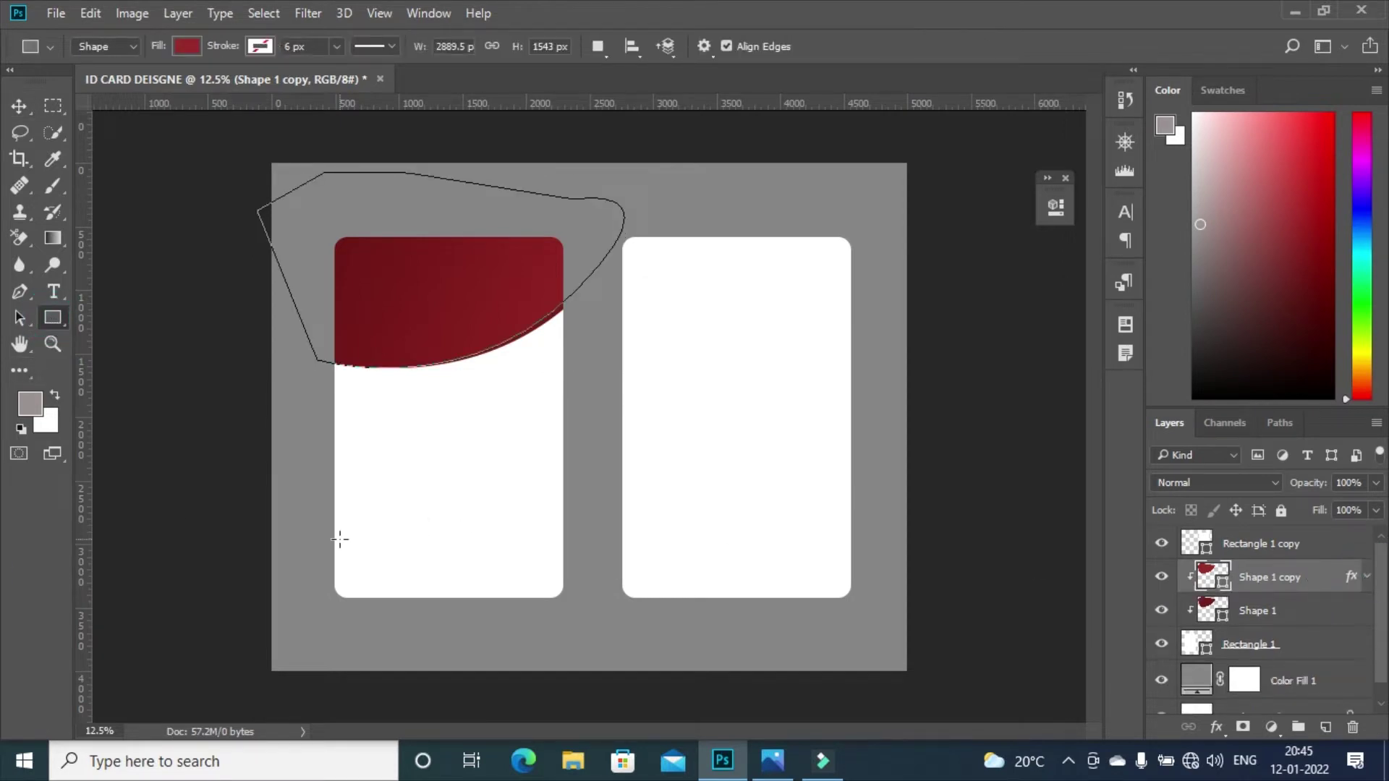
Draw a red bar along the front card's bottom and clip it to the card.
{"action": "left_click_drag", "start_coordinate": [322, 566], "coordinate": [582, 635]}
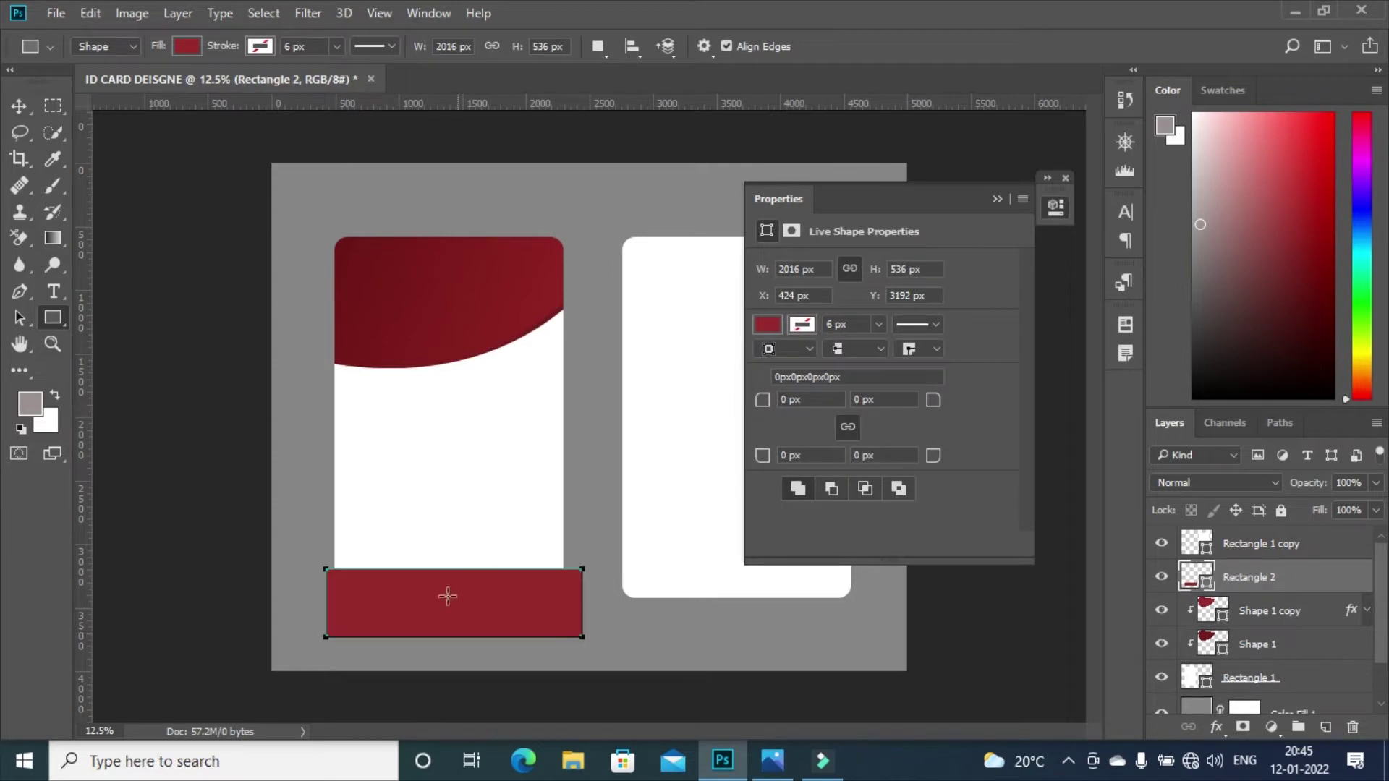
{"action": "left_click", "coordinate": [25, 113]}
{"action": "left_click_drag", "start_coordinate": [402, 604], "coordinate": [397, 599]}
{"action": "left_click", "coordinate": [997, 199]}
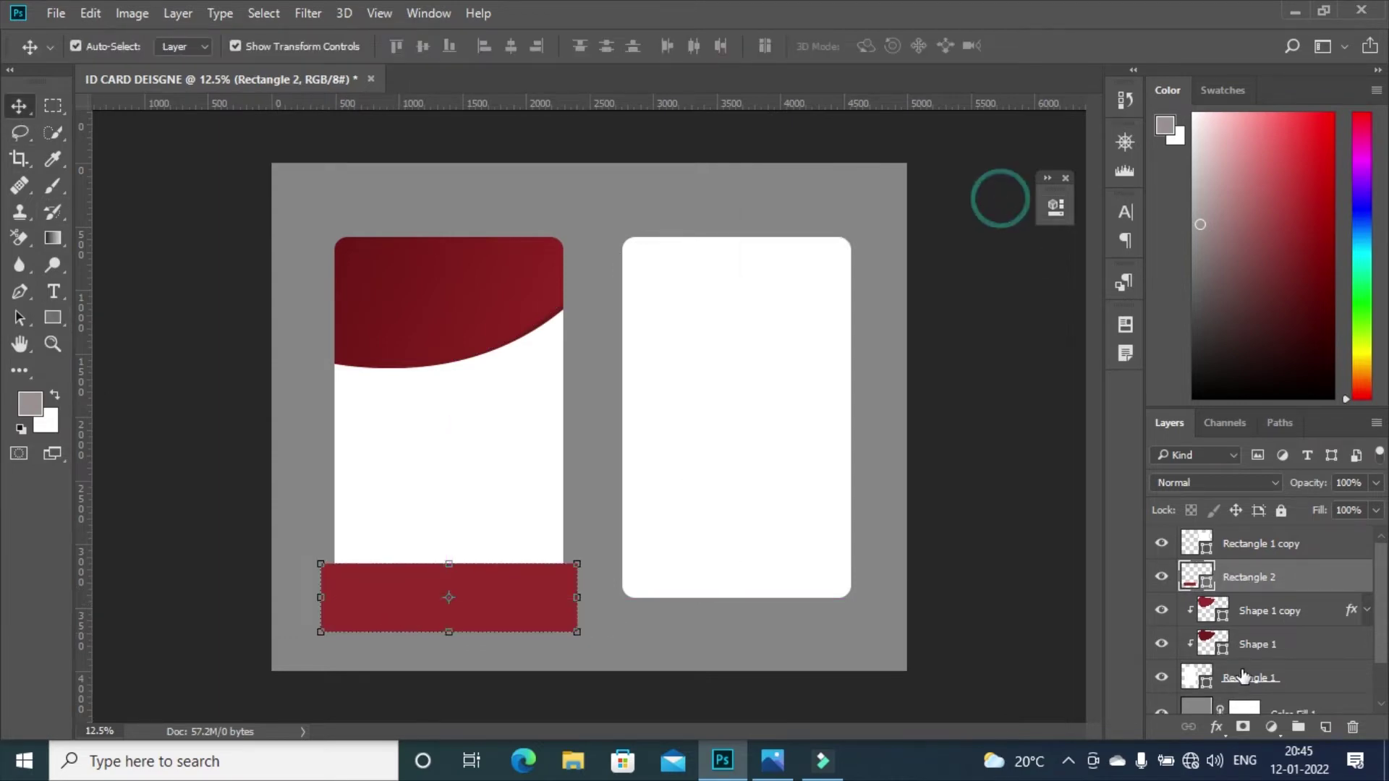
{"action": "right_click", "coordinate": [1280, 581]}
{"action": "left_click", "coordinate": [952, 462]}
{"action": "left_click", "coordinate": [954, 527]}
{"action": "left_click", "coordinate": [454, 587]}
Add a Gradient Overlay angled 159° to the footer bar.
{"action": "left_click", "coordinate": [1216, 727]}
{"action": "left_click", "coordinate": [1201, 644]}
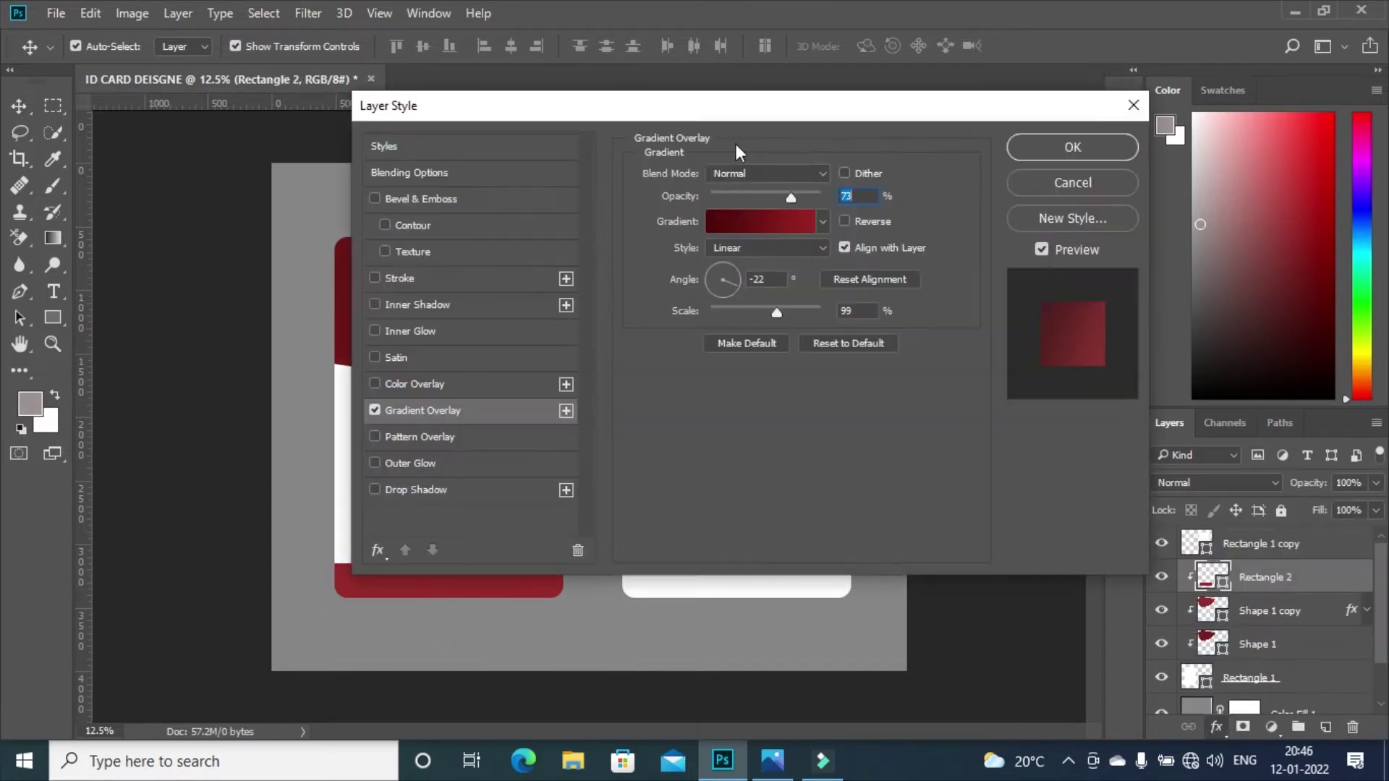
{"action": "left_click_drag", "start_coordinate": [749, 110], "coordinate": [1052, 122]}
{"action": "left_click_drag", "start_coordinate": [1009, 279], "coordinate": [996, 278]}
{"action": "mouse_move", "coordinate": [1071, 319]}
{"action": "left_mouse_down"}
{"action": "mouse_move", "coordinate": [1045, 314]}
{"action": "mouse_move", "coordinate": [1082, 318]}
{"action": "left_mouse_up"}
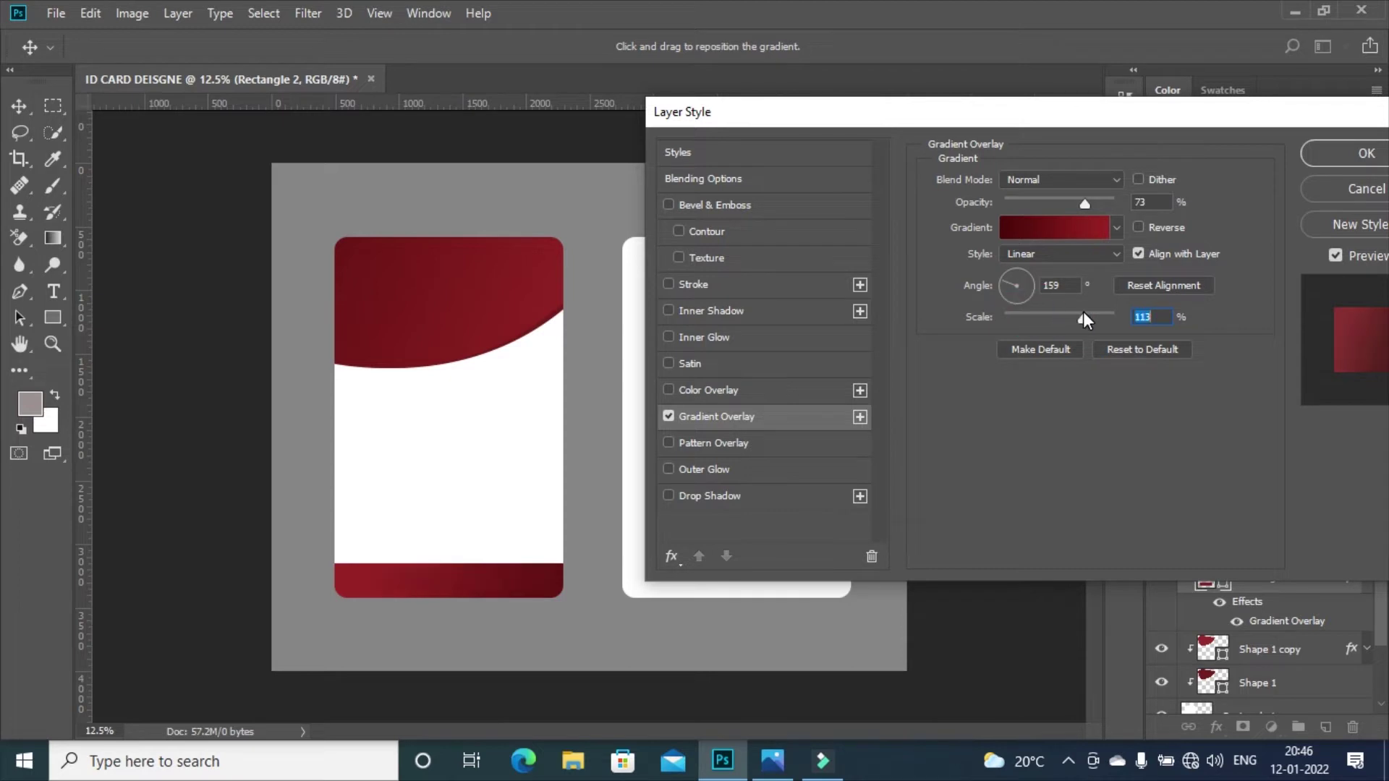
{"action": "left_click", "coordinate": [1186, 174]}
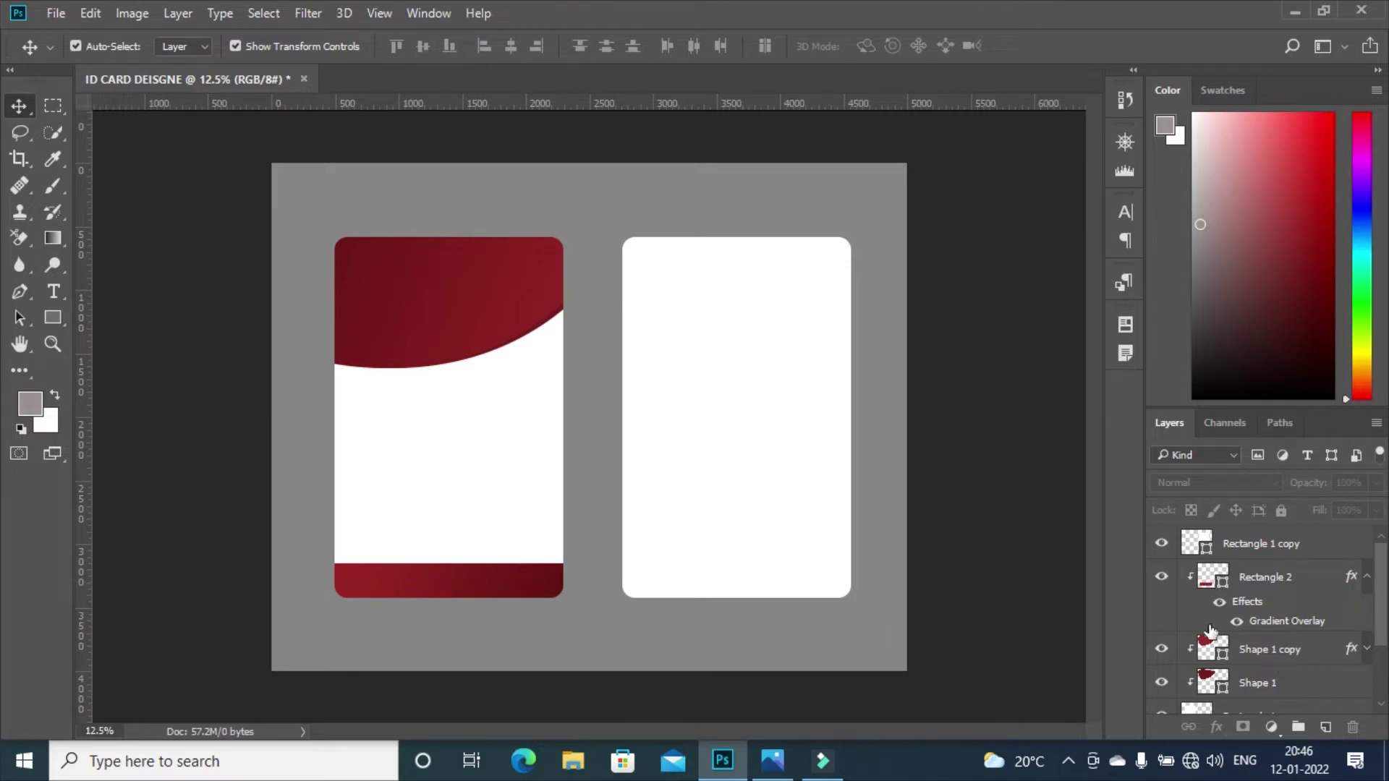
{"action": "left_click", "coordinate": [1367, 578]}
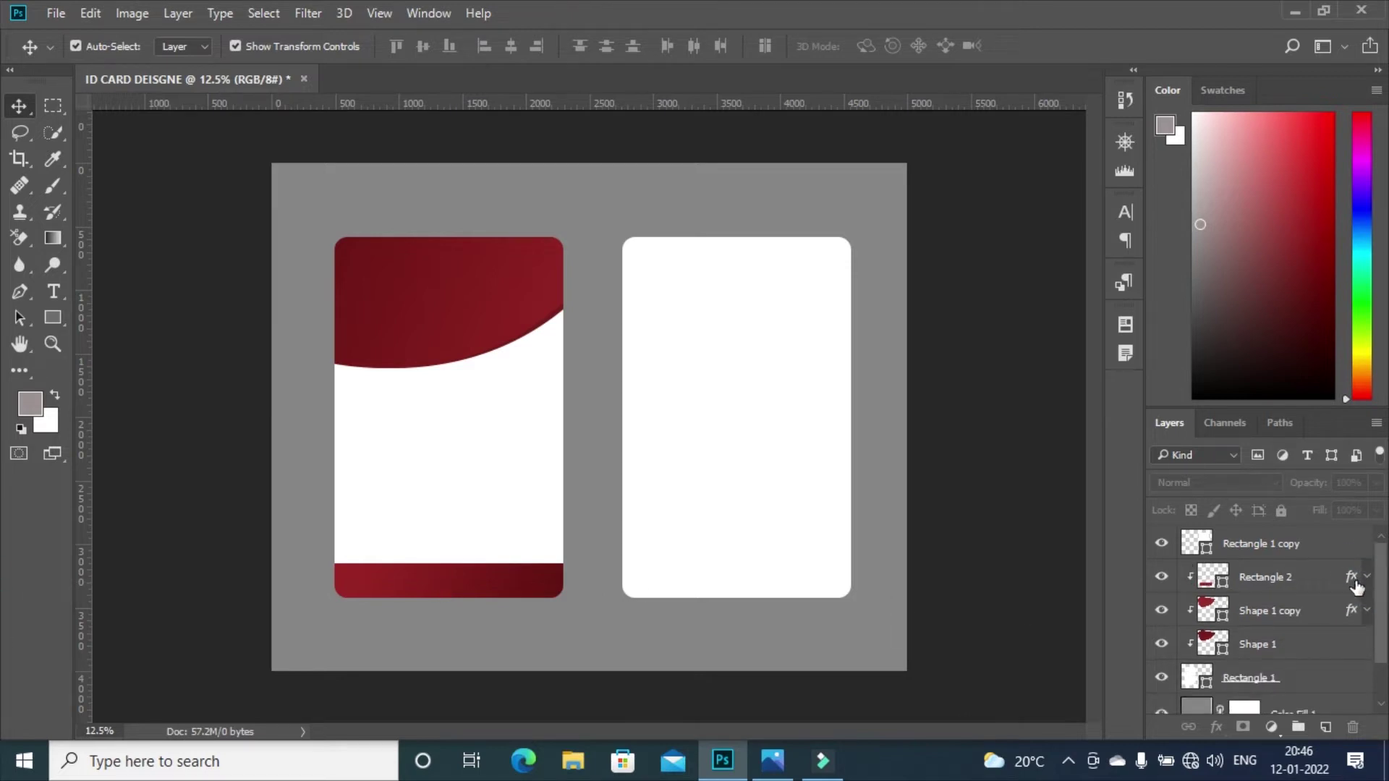
Duplicate the footer bar onto the back card's bottom and clip it to that card.
{"action": "left_click", "coordinate": [1262, 581]}
{"action": "key", "text": "ctrl+j"}
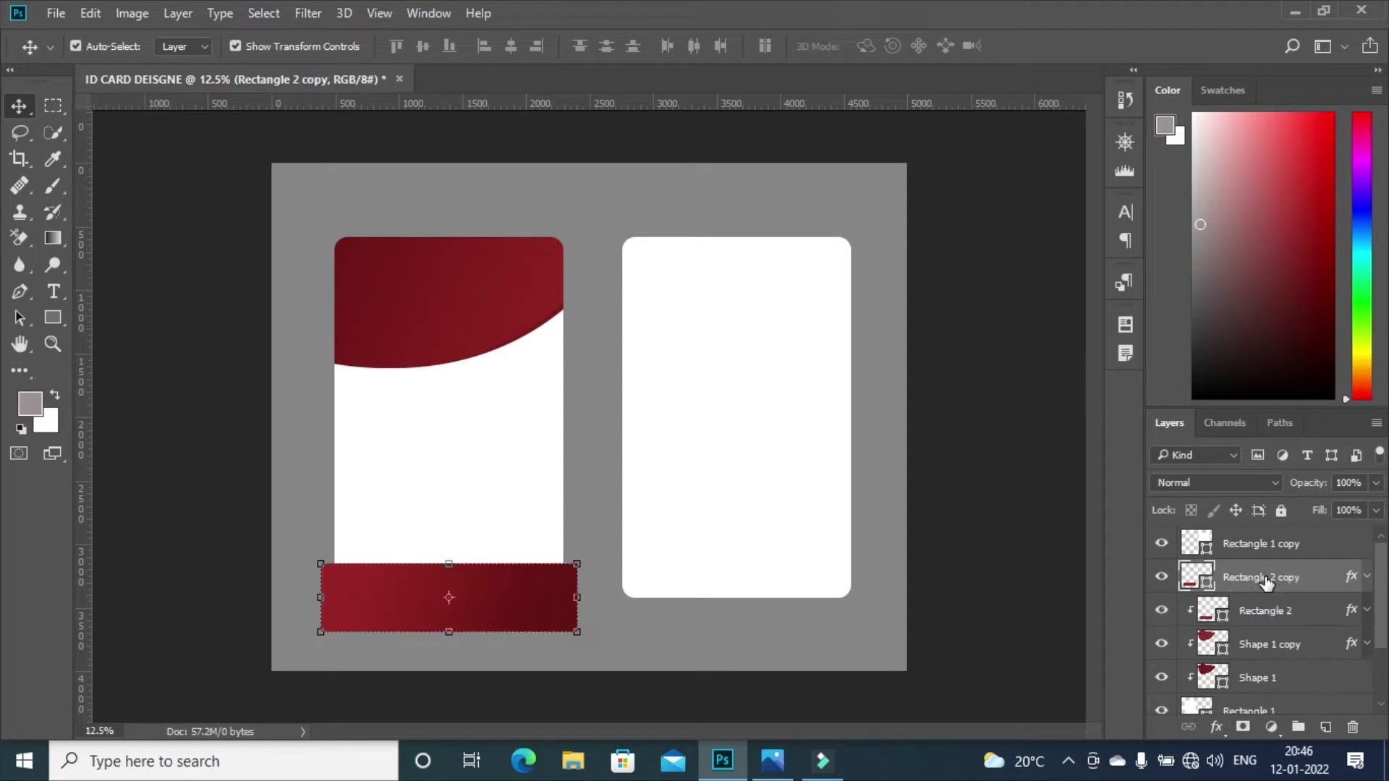
{"action": "left_click_drag", "start_coordinate": [1262, 581], "coordinate": [1270, 533]}
{"action": "left_click_drag", "start_coordinate": [391, 603], "coordinate": [682, 602]}
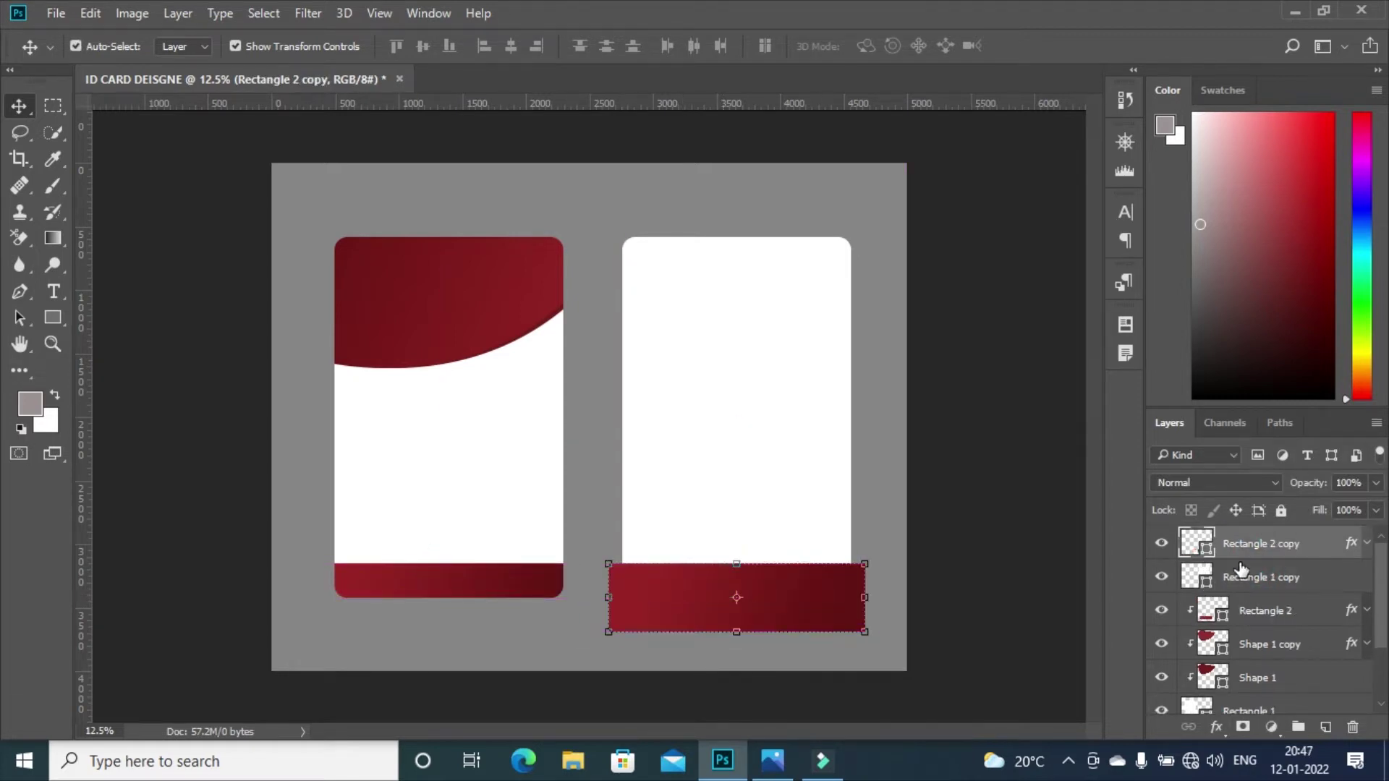
{"action": "right_click", "coordinate": [1262, 546]}
{"action": "left_click", "coordinate": [915, 475]}
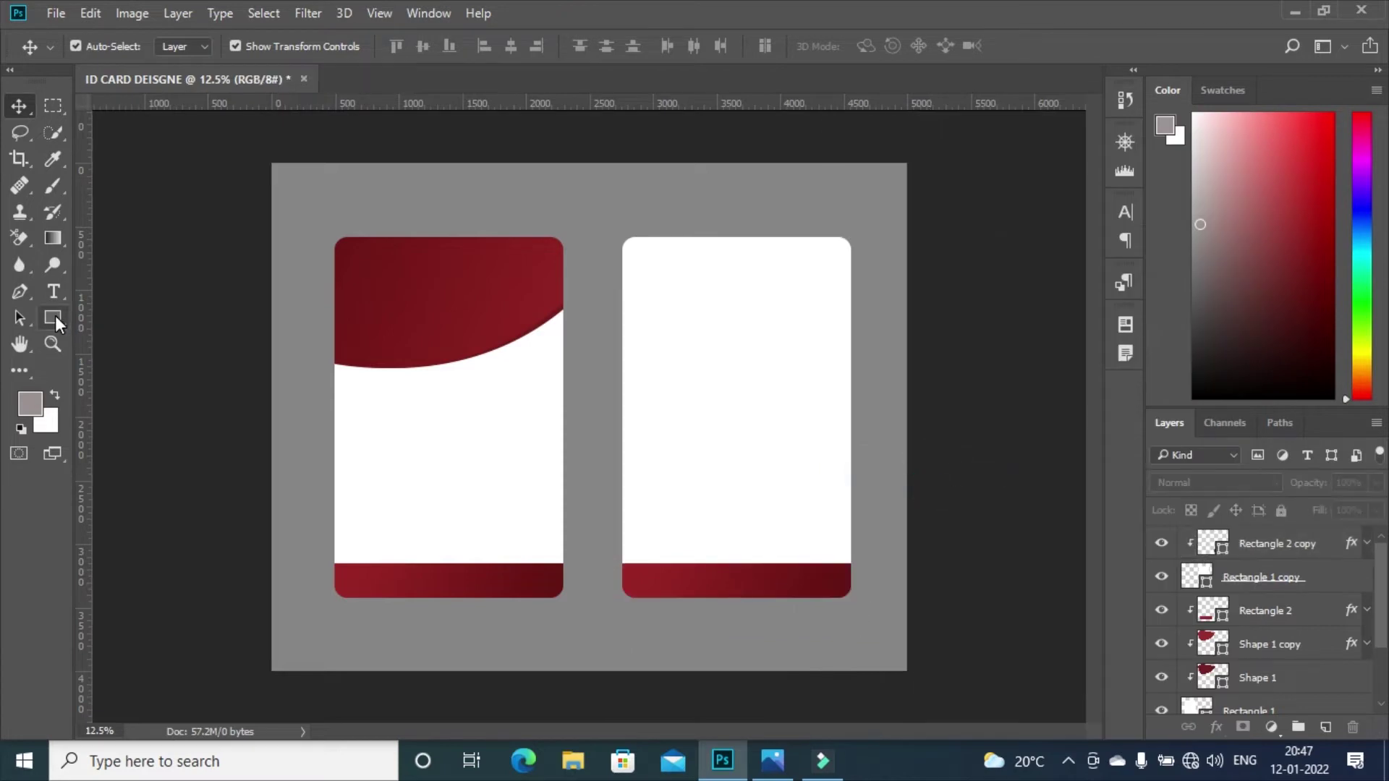
Create an 800 px circle on the front card with the Ellipse tool.
{"action": "left_click", "coordinate": [117, 353]}
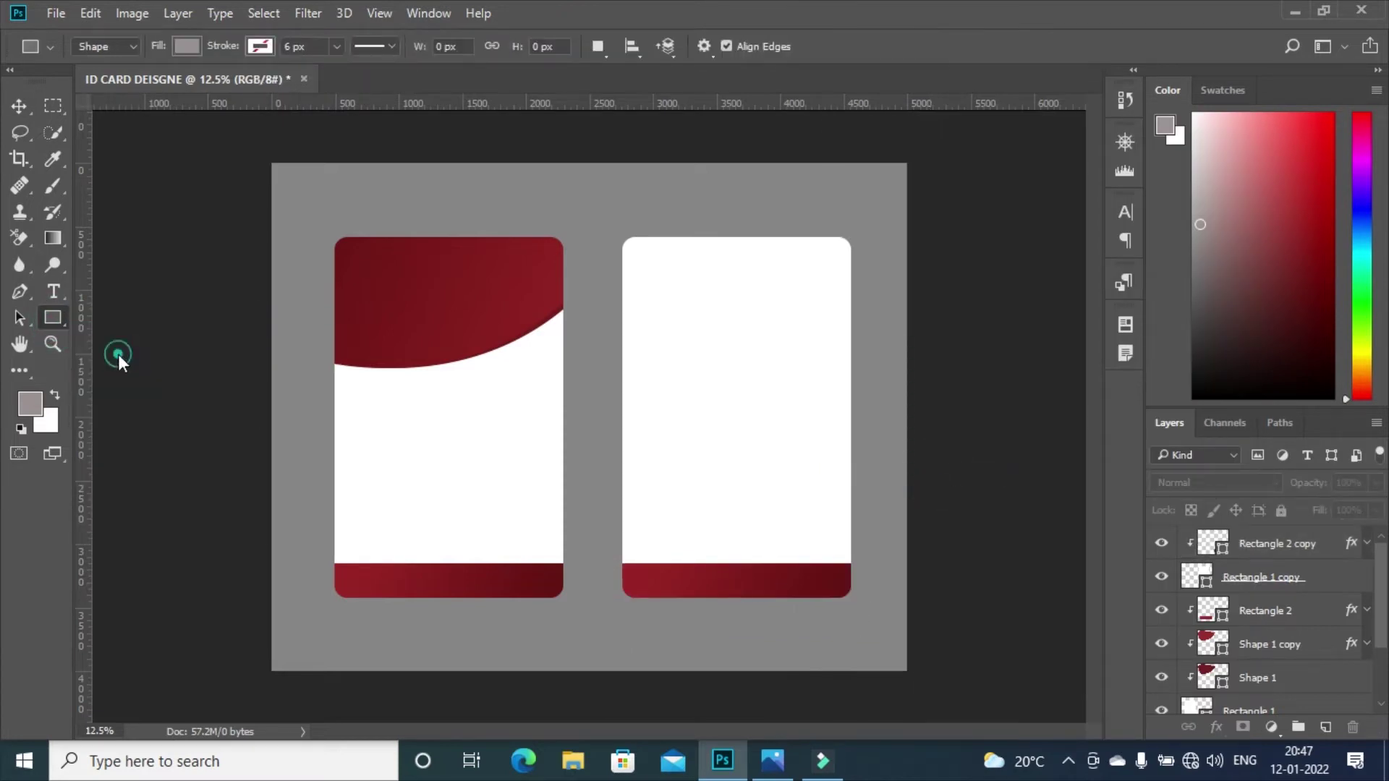
{"action": "left_click", "coordinate": [429, 347]}
{"action": "type", "text": "8"}
{"action": "key", "text": "Tab"}
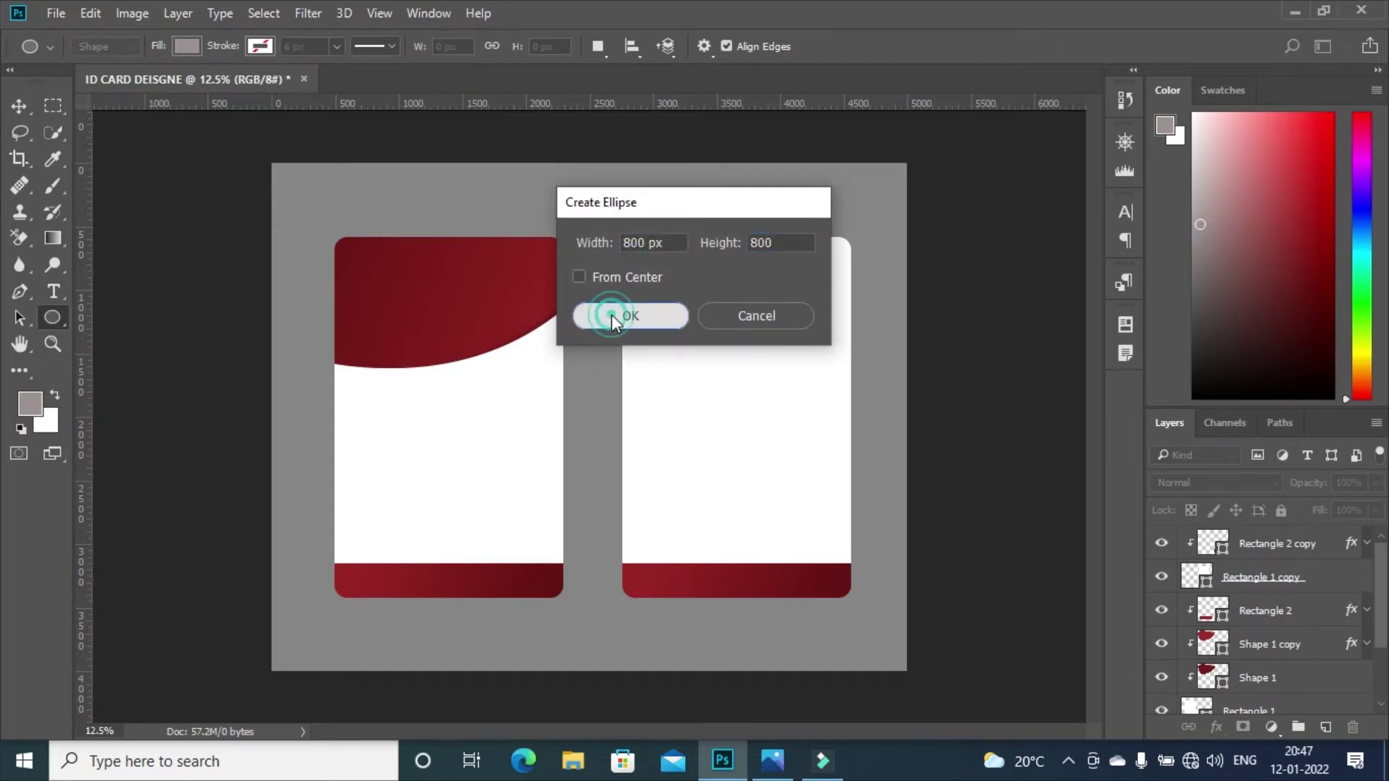
{"action": "left_click", "coordinate": [611, 314]}
{"action": "left_click", "coordinate": [997, 198]}
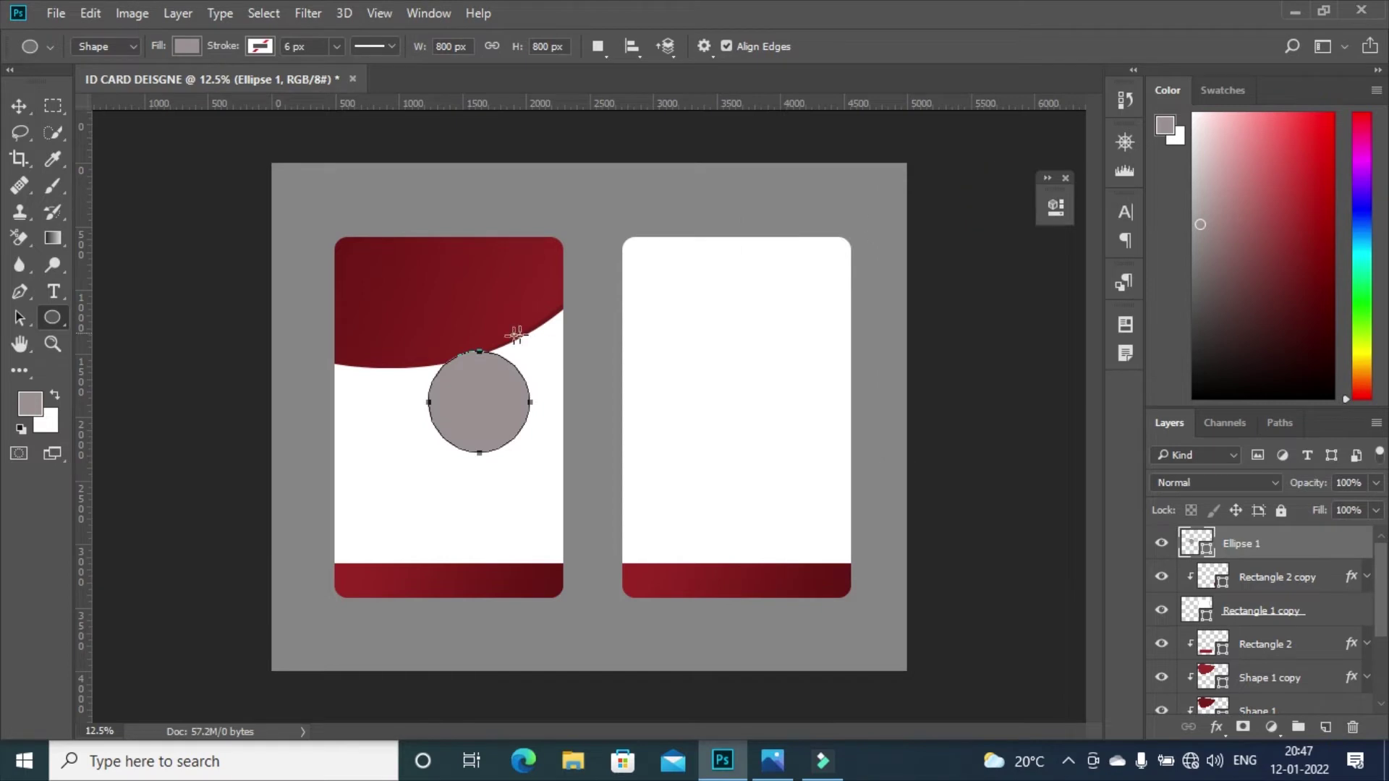
Resize the circle to 1000×1000 px and move it onto the header curve.
{"action": "left_click", "coordinate": [1062, 209]}
{"action": "type", "text": "1000"}
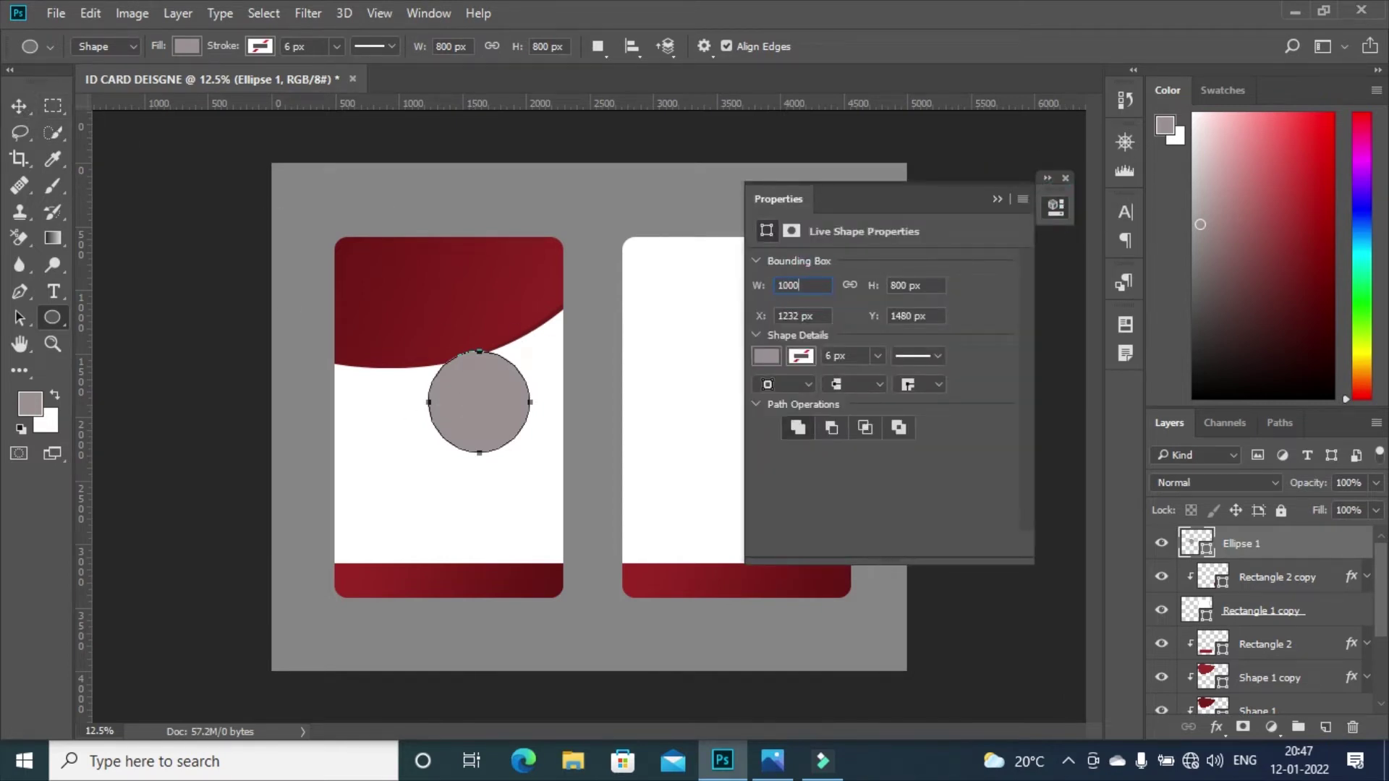
{"action": "key", "text": "Tab"}
{"action": "type", "text": "1000"}
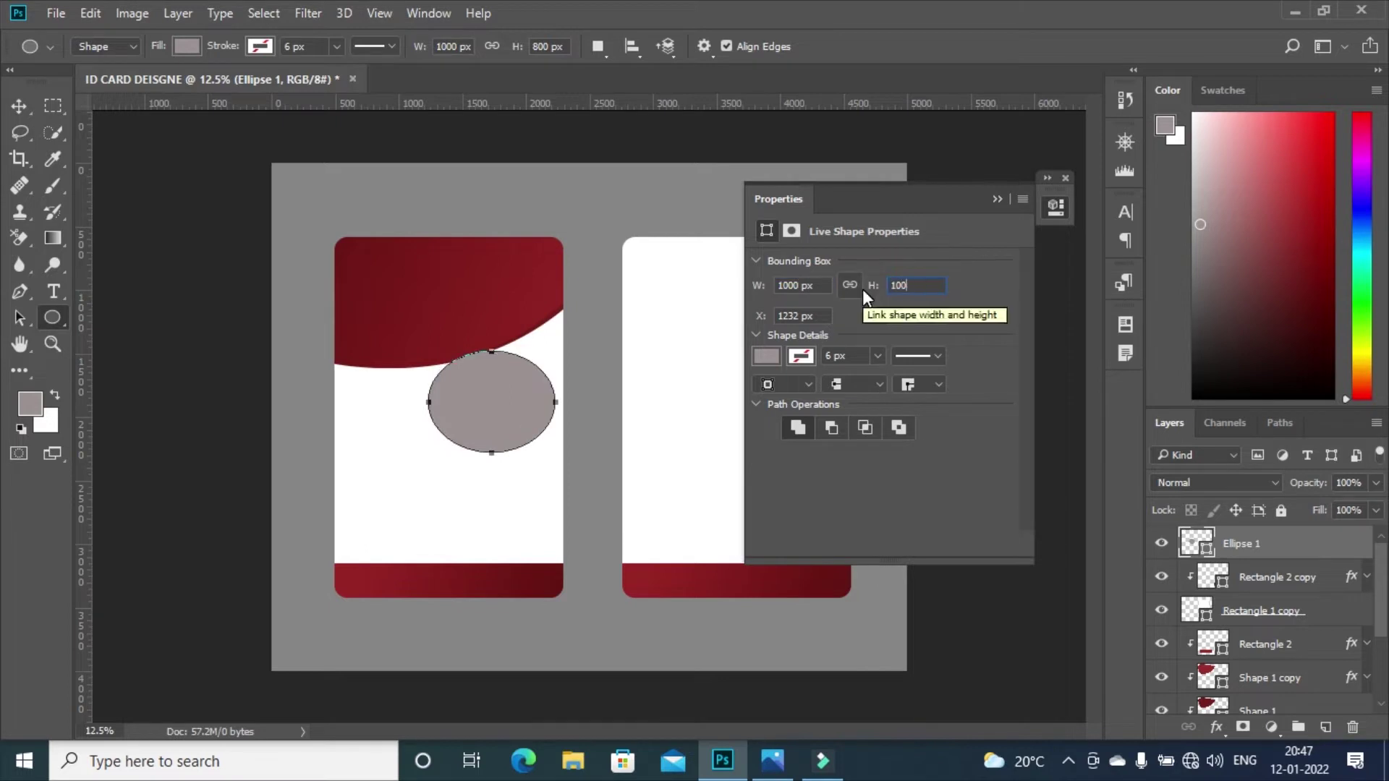
{"action": "key", "text": "Return"}
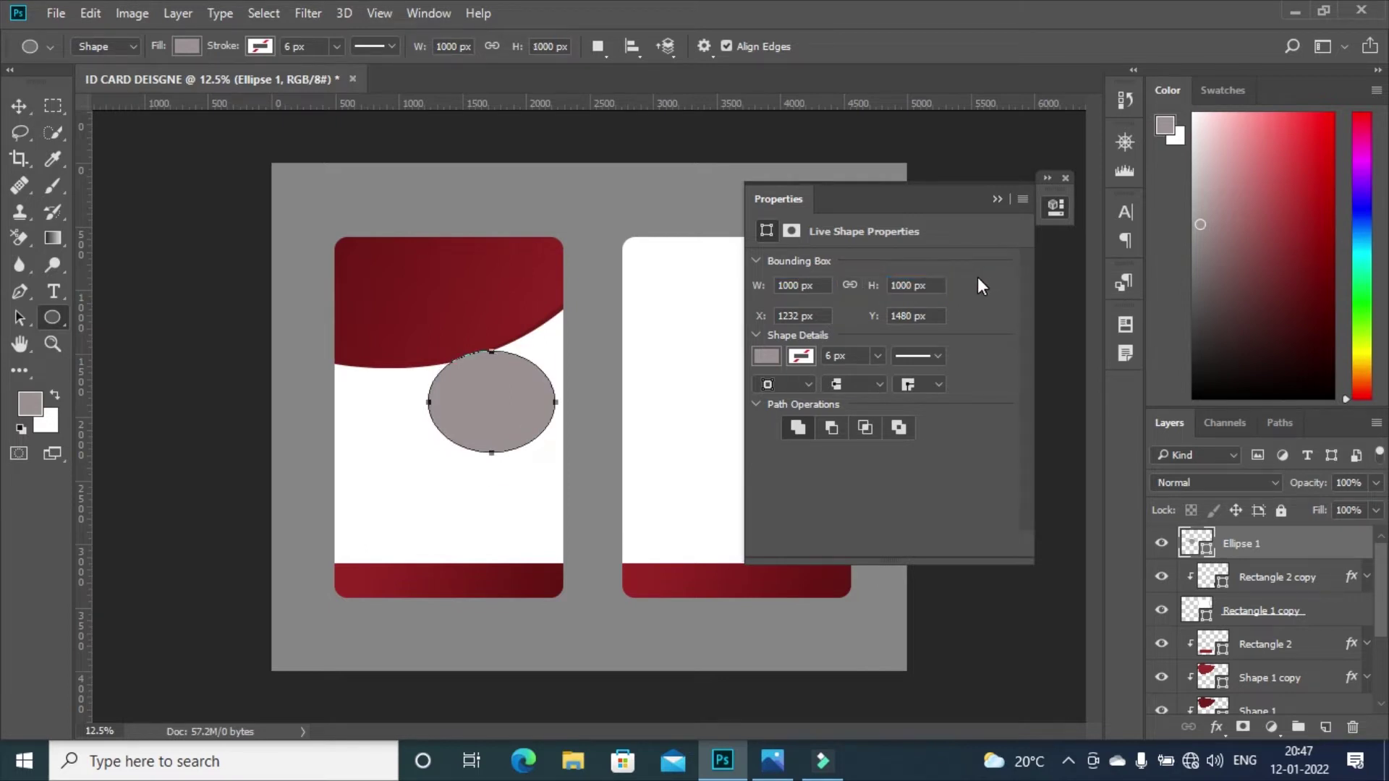
{"action": "left_click", "coordinate": [19, 106]}
{"action": "left_click_drag", "start_coordinate": [471, 393], "coordinate": [429, 345]}
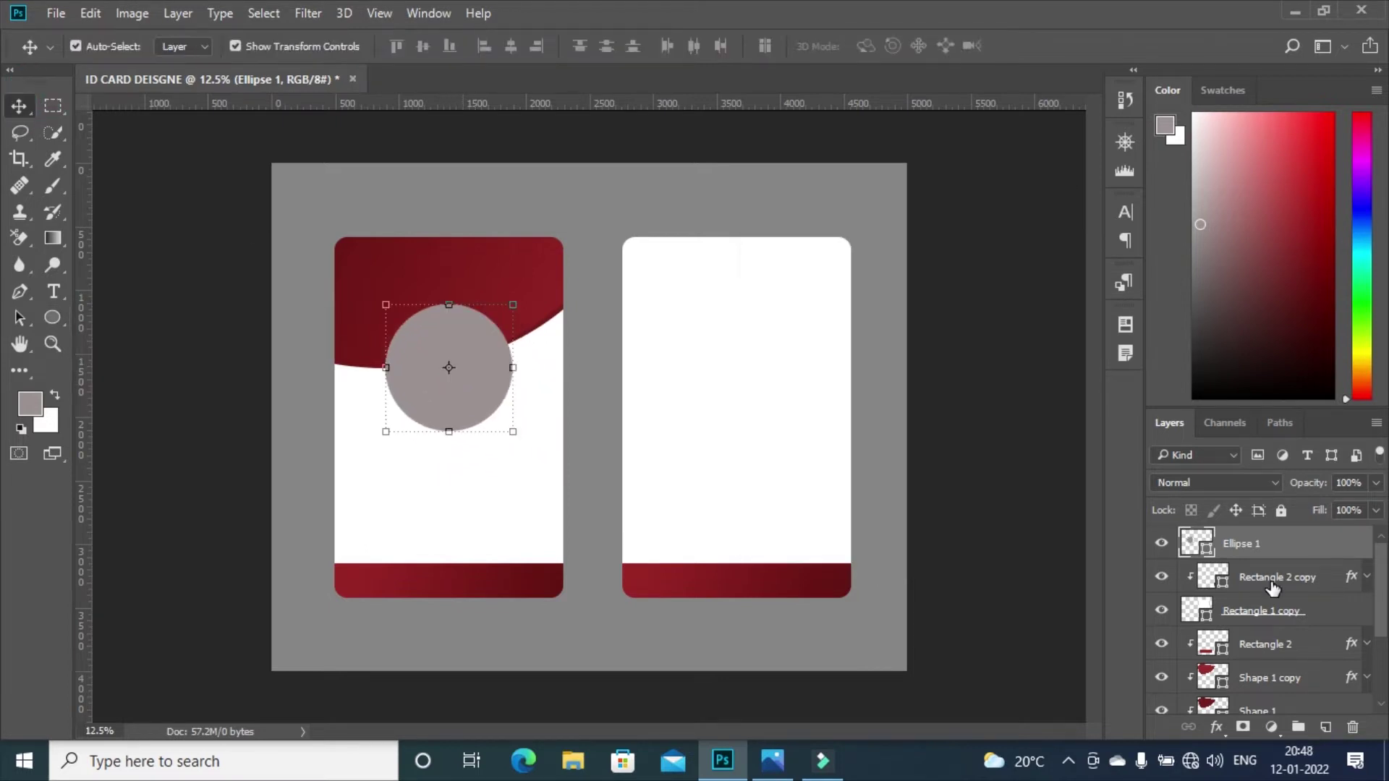
Duplicate the circle and remove the copy's fill.
{"action": "key", "text": "ctrl+j"}
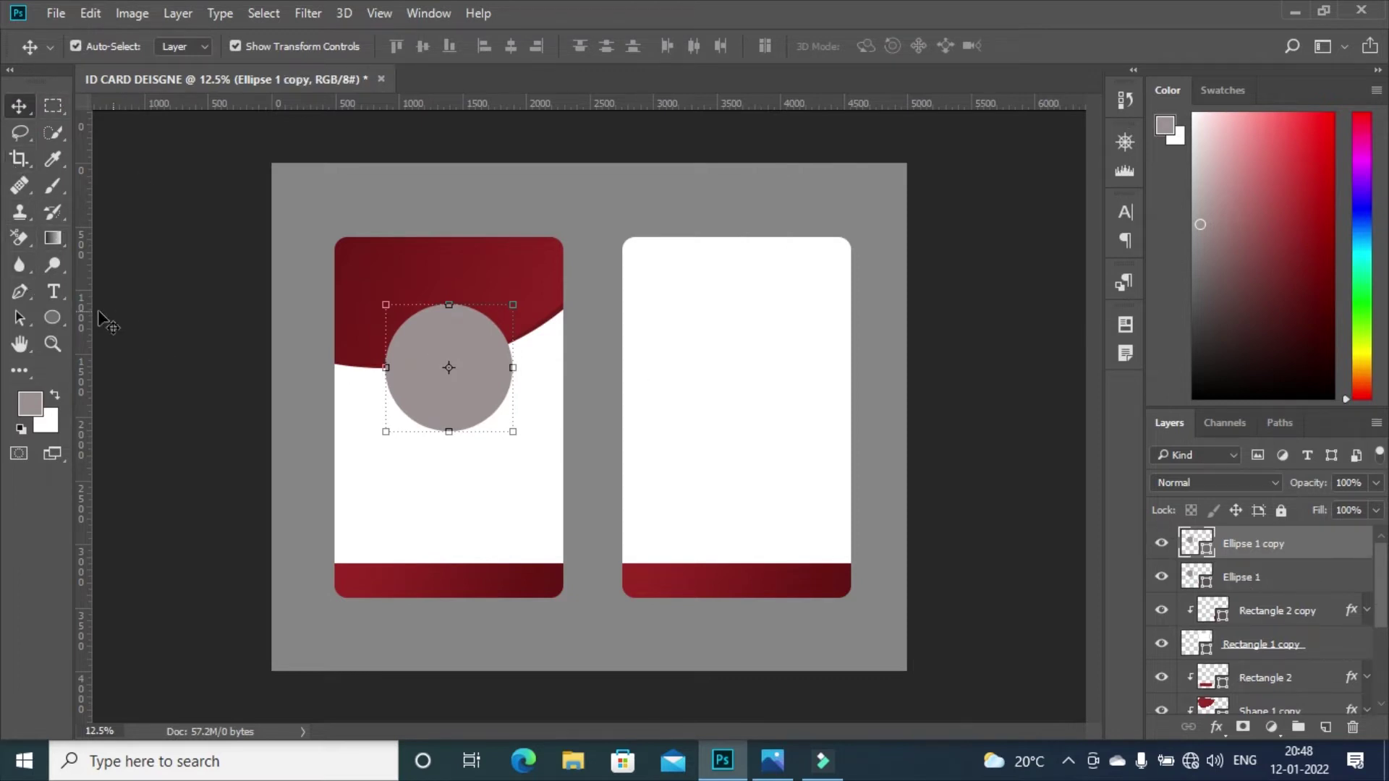
{"action": "left_click", "coordinate": [52, 316]}
{"action": "left_click", "coordinate": [187, 43]}
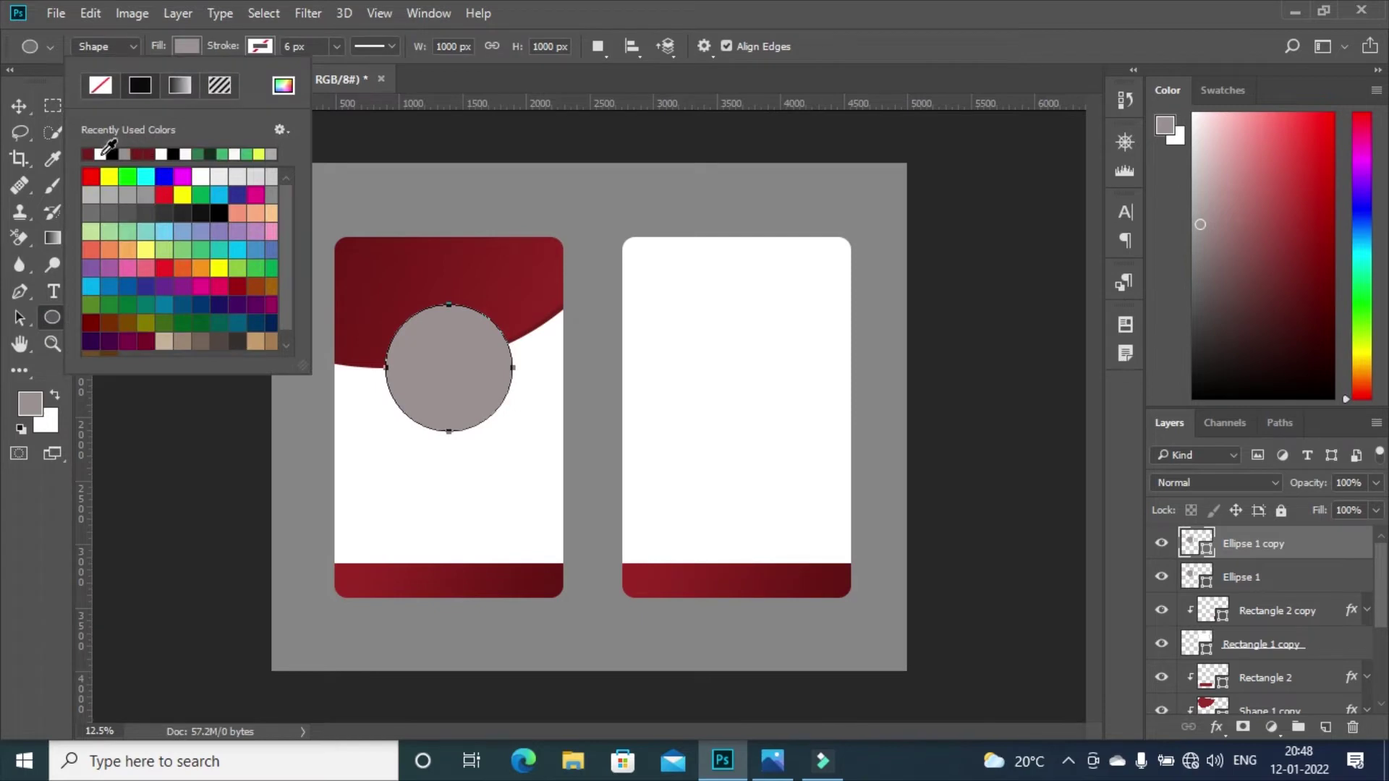
{"action": "left_click", "coordinate": [259, 45]}
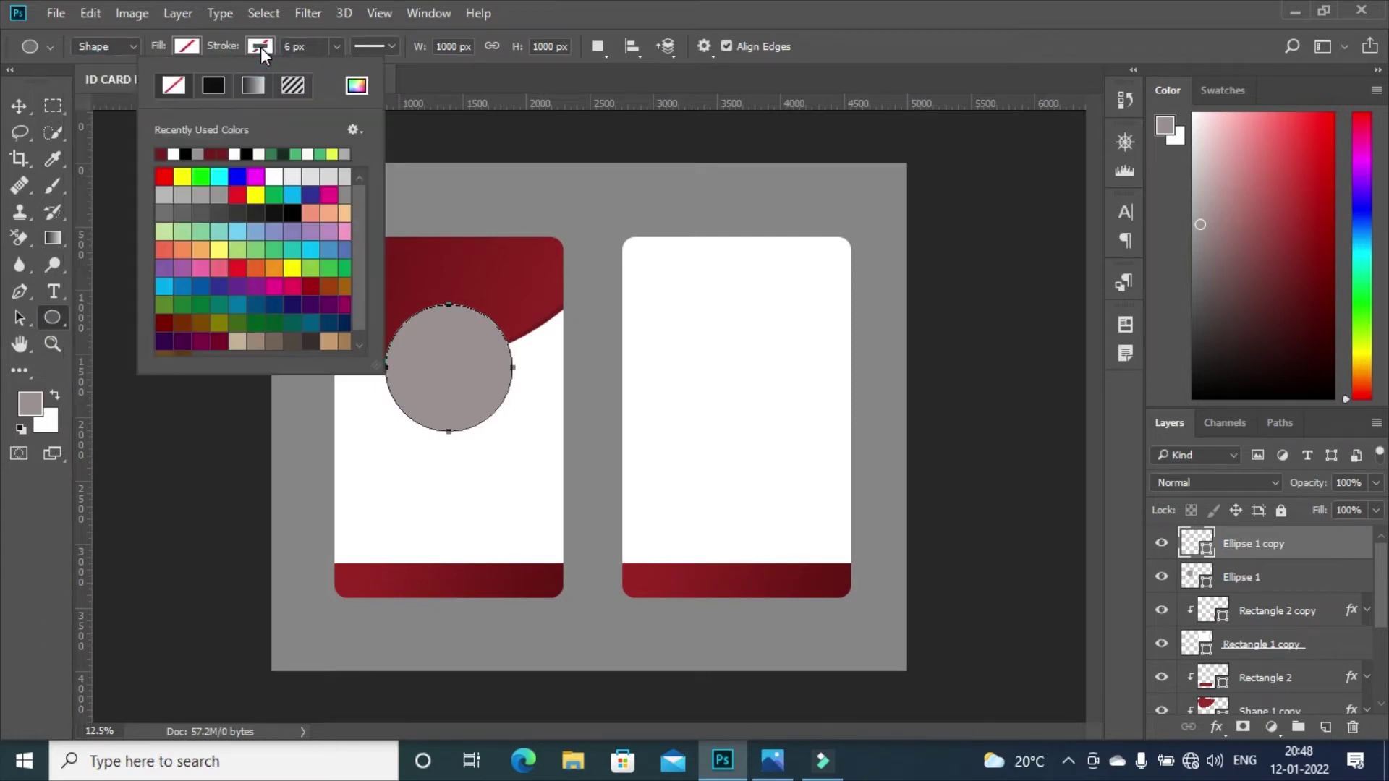
Give the circle copy a 6 px dark red #731d1d stroke sampled from the header.
{"action": "left_click", "coordinate": [159, 154]}
{"action": "left_click", "coordinate": [311, 116]}
{"action": "left_click", "coordinate": [753, 314]}
{"action": "left_click", "coordinate": [262, 45]}
{"action": "left_click", "coordinate": [355, 88]}
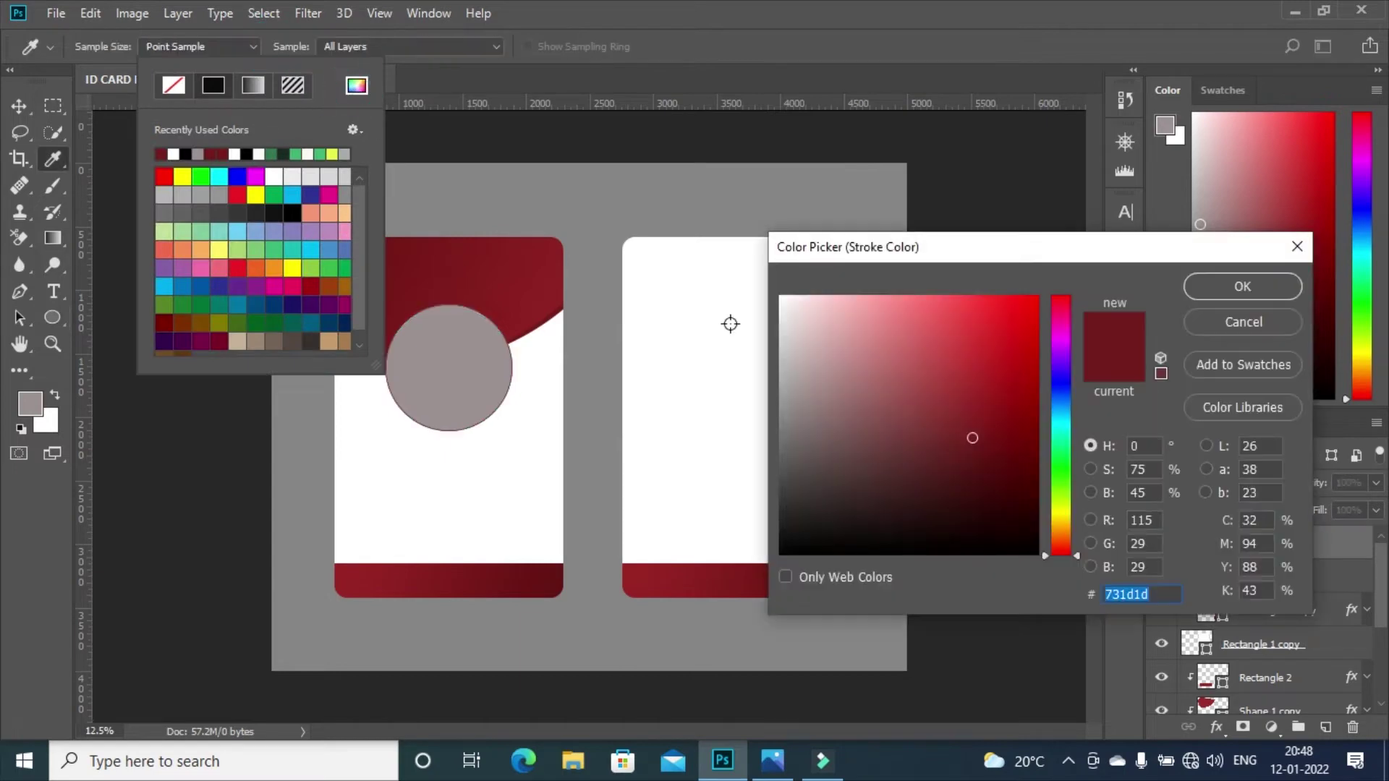
{"action": "left_click", "coordinate": [498, 270]}
{"action": "left_click", "coordinate": [1226, 288]}
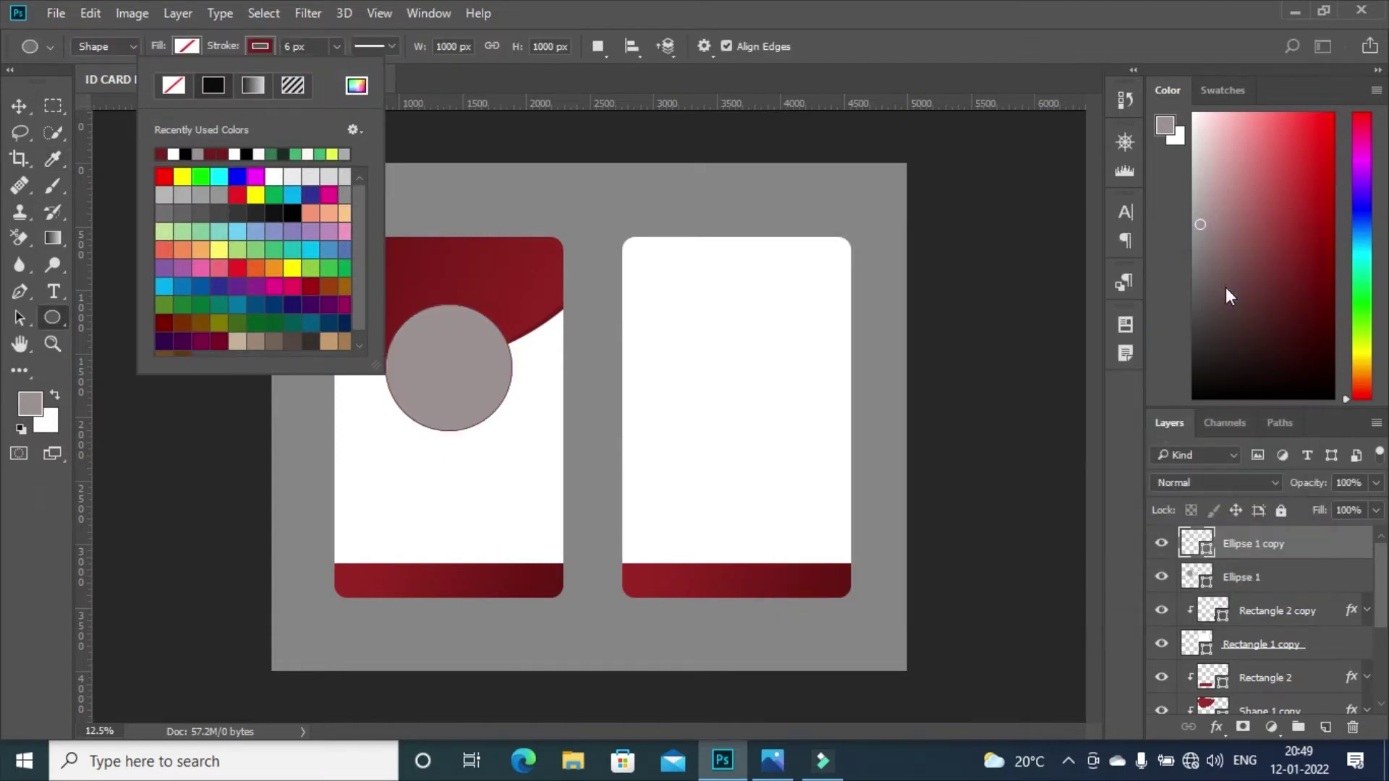
{"action": "key", "text": "Escape"}
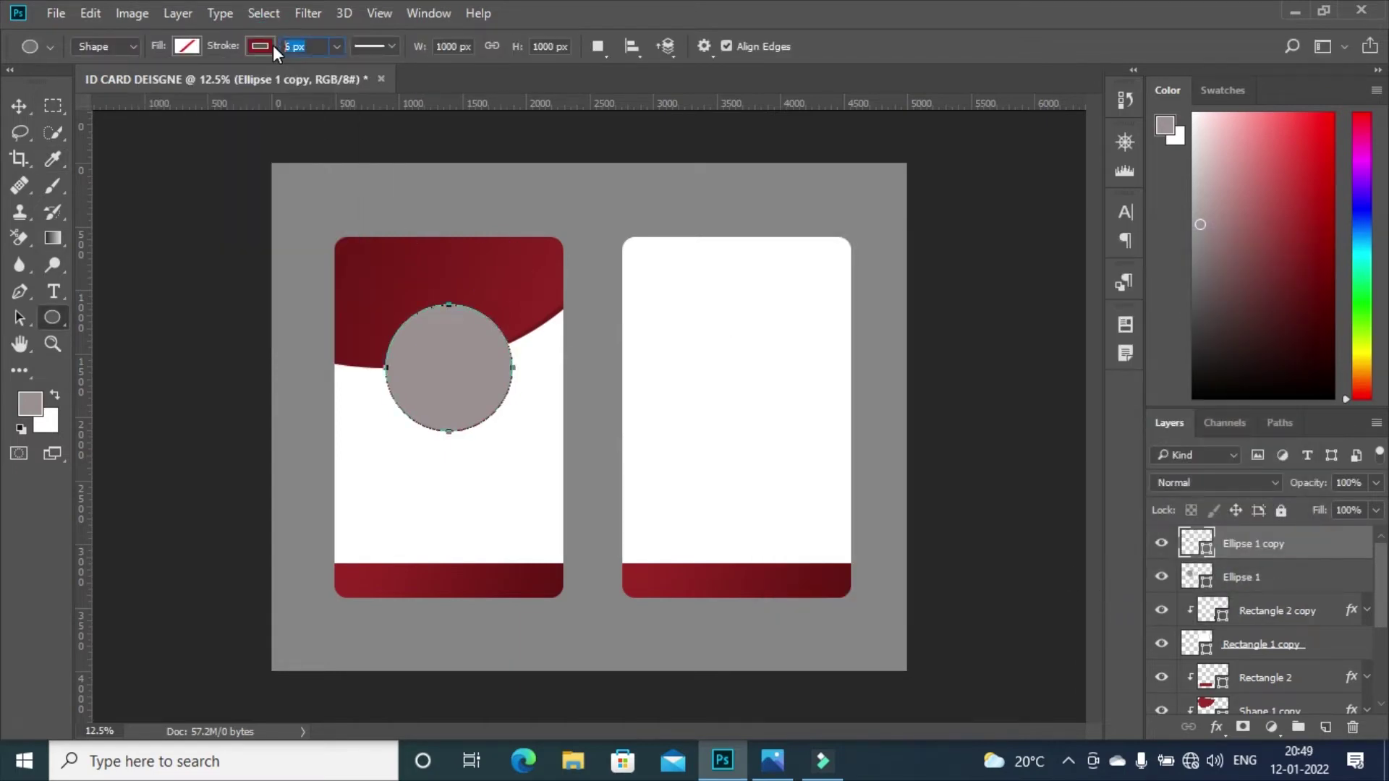
{"action": "key", "text": "v"}
{"action": "left_click", "coordinate": [56, 13]}
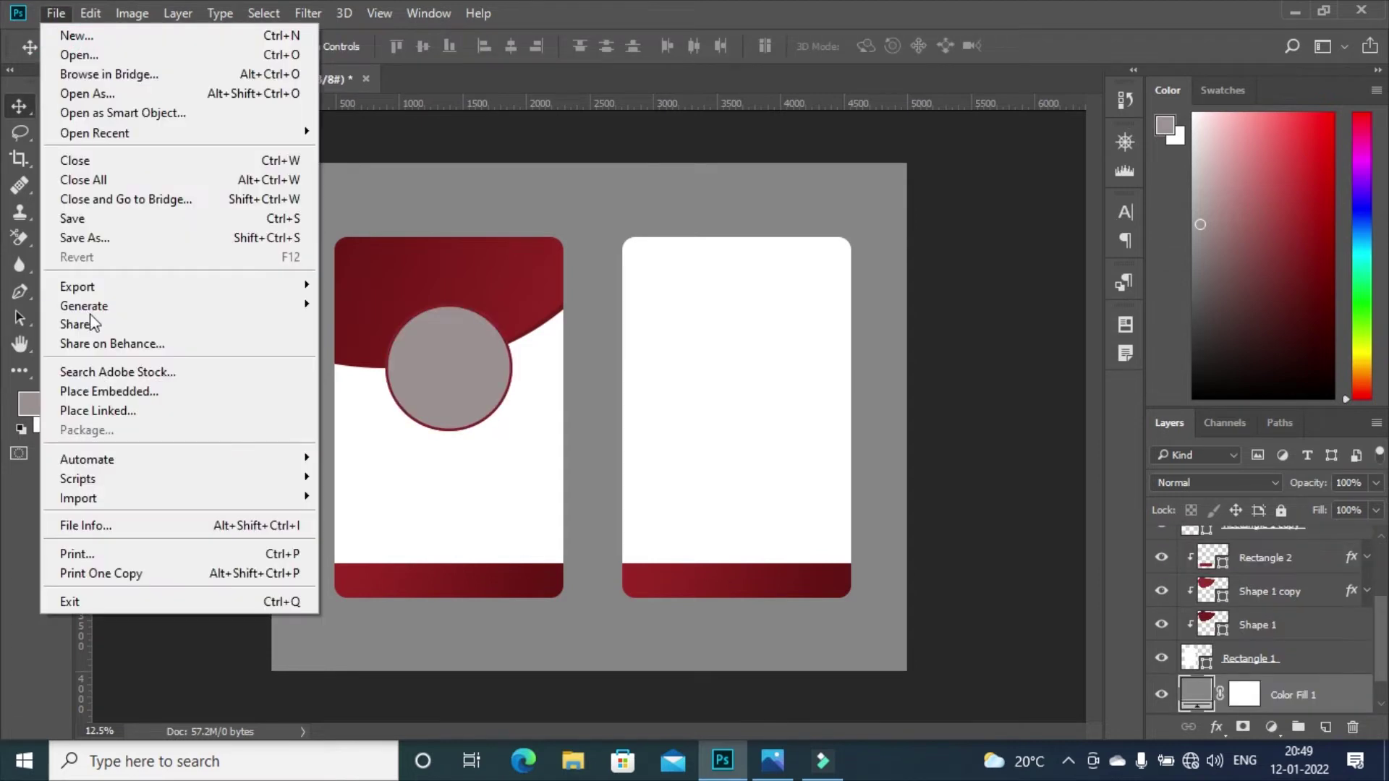
Place the man-4398724 photo and scale it over the front card's circle.
{"action": "left_click", "coordinate": [105, 387]}
{"action": "key", "text": "Return"}
{"action": "mouse_move", "coordinate": [1280, 680]}
{"action": "left_mouse_down"}
{"action": "mouse_move", "coordinate": [1247, 654]}
{"action": "mouse_move", "coordinate": [1248, 562]}
{"action": "left_mouse_up"}
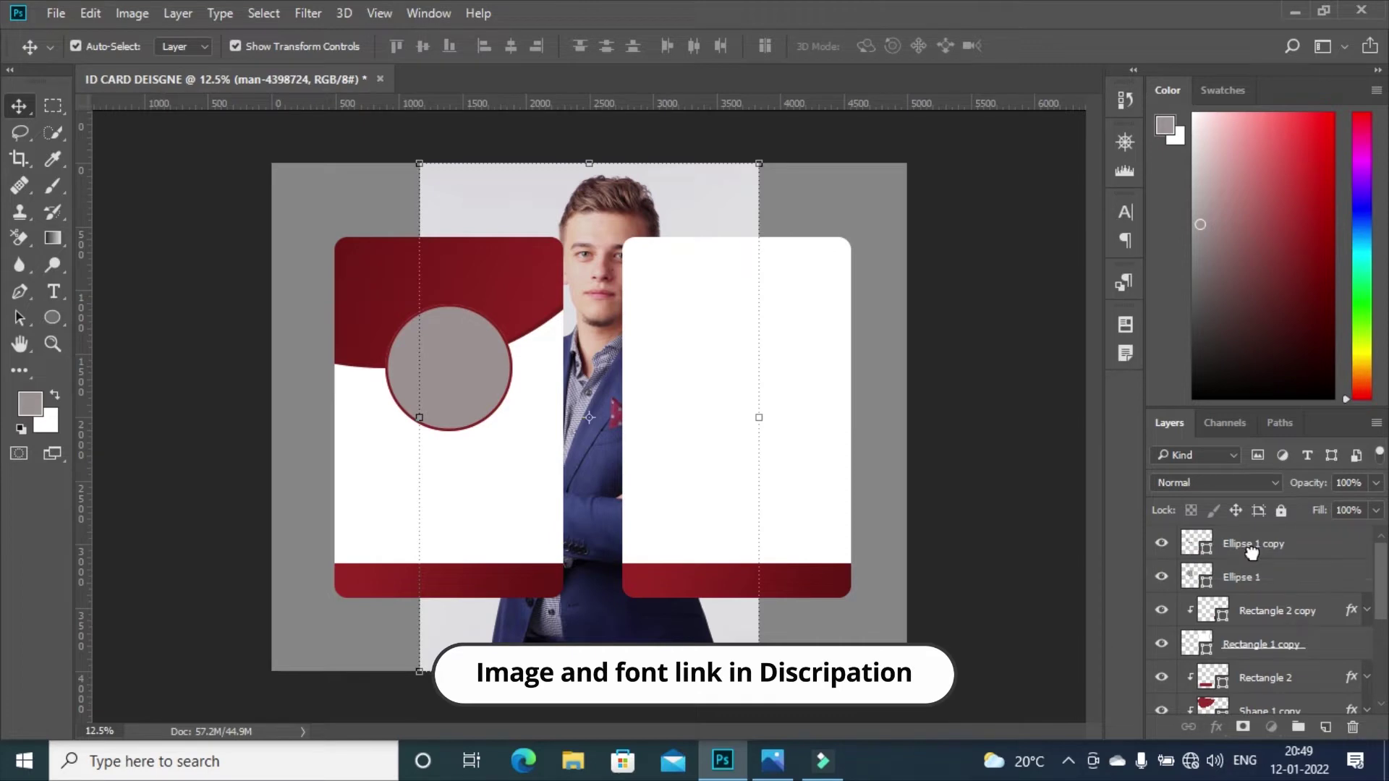
{"action": "left_click_drag", "start_coordinate": [758, 671], "coordinate": [592, 392]}
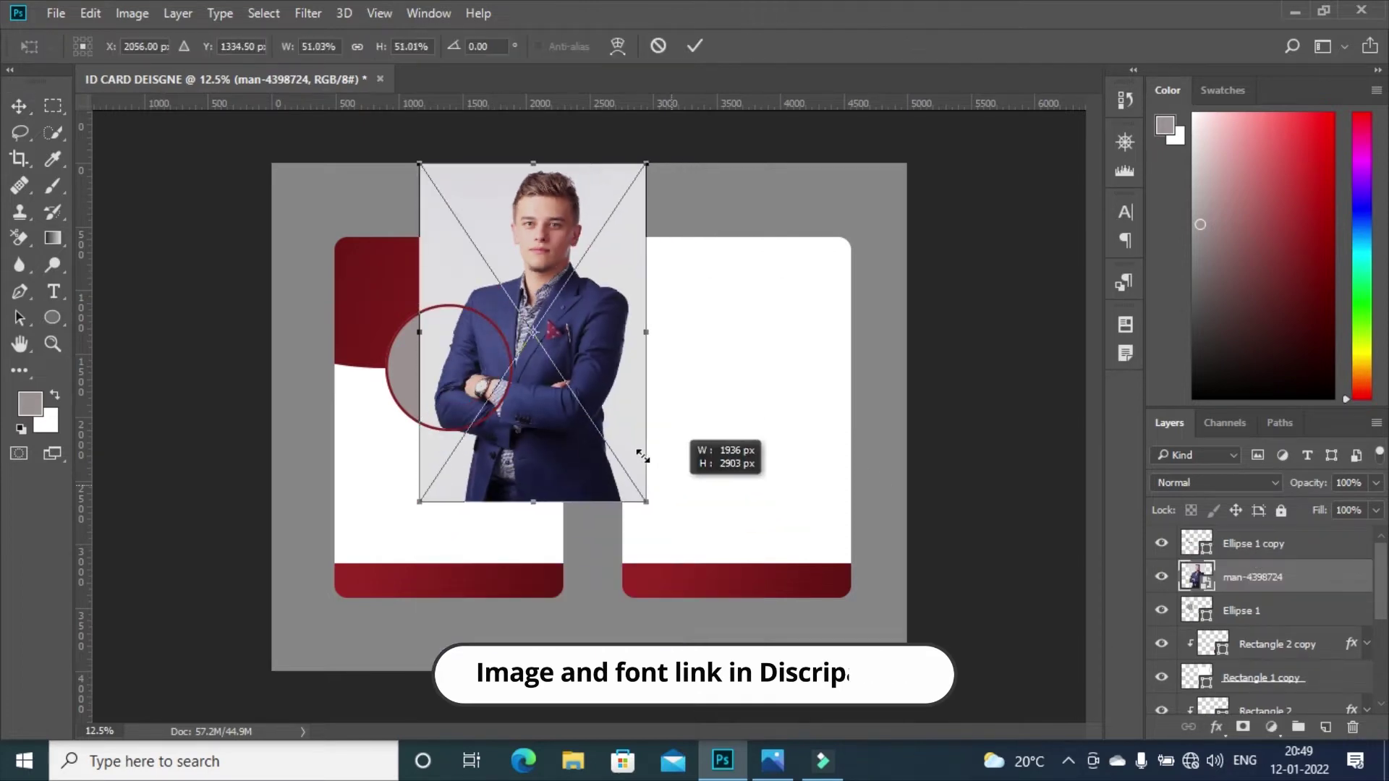
{"action": "left_click_drag", "start_coordinate": [499, 201], "coordinate": [452, 337]}
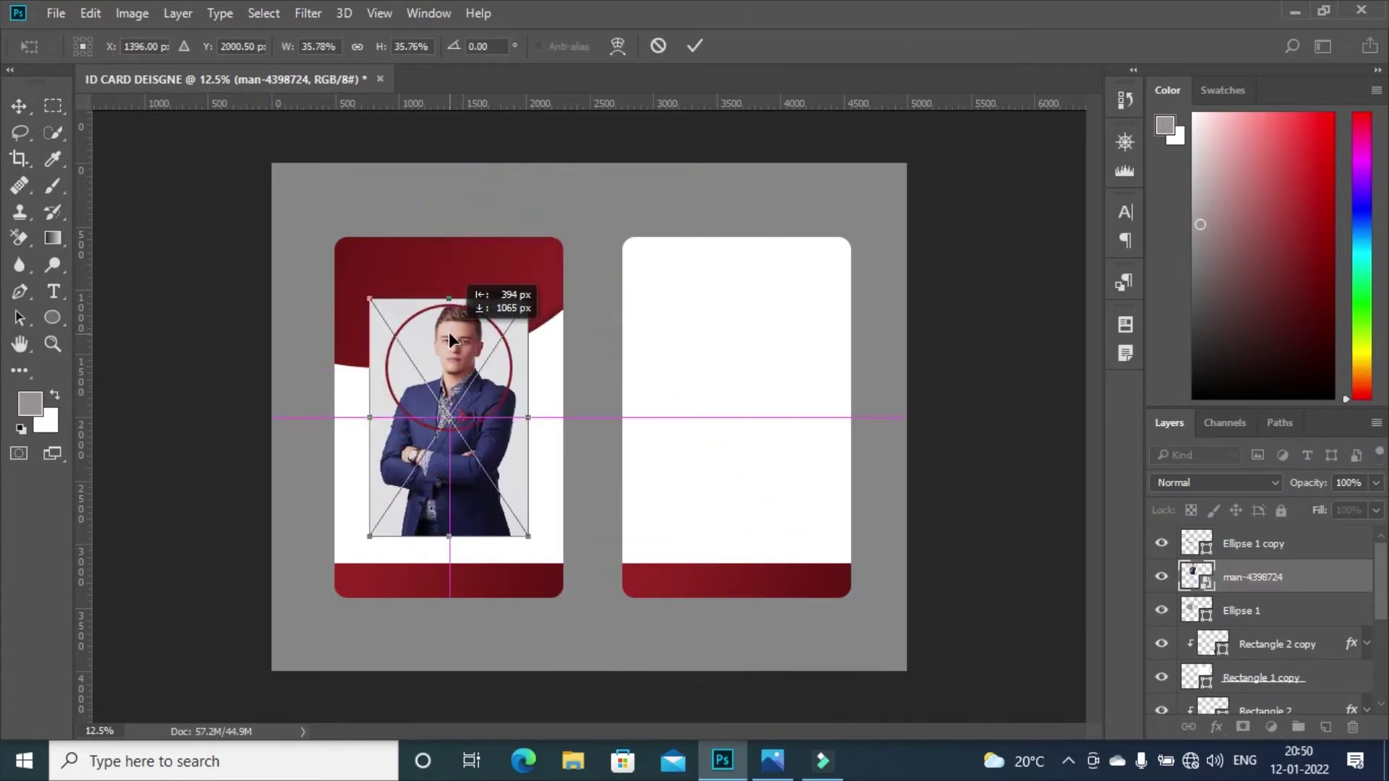
{"action": "left_click", "coordinate": [694, 46]}
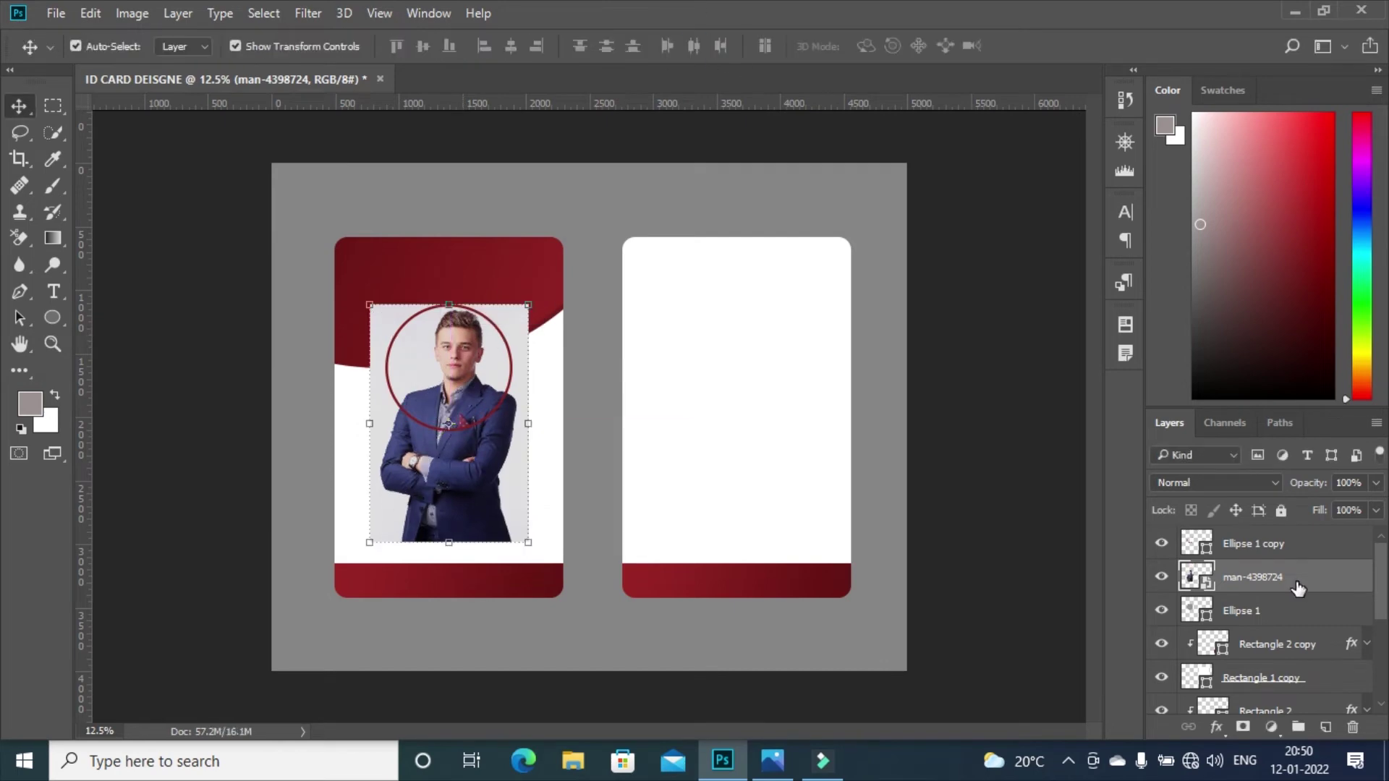
Clip the portrait into the grey circle and place the logo3 graphic.
{"action": "right_click", "coordinate": [1292, 579]}
{"action": "left_click", "coordinate": [928, 538]}
{"action": "left_click", "coordinate": [55, 13]}
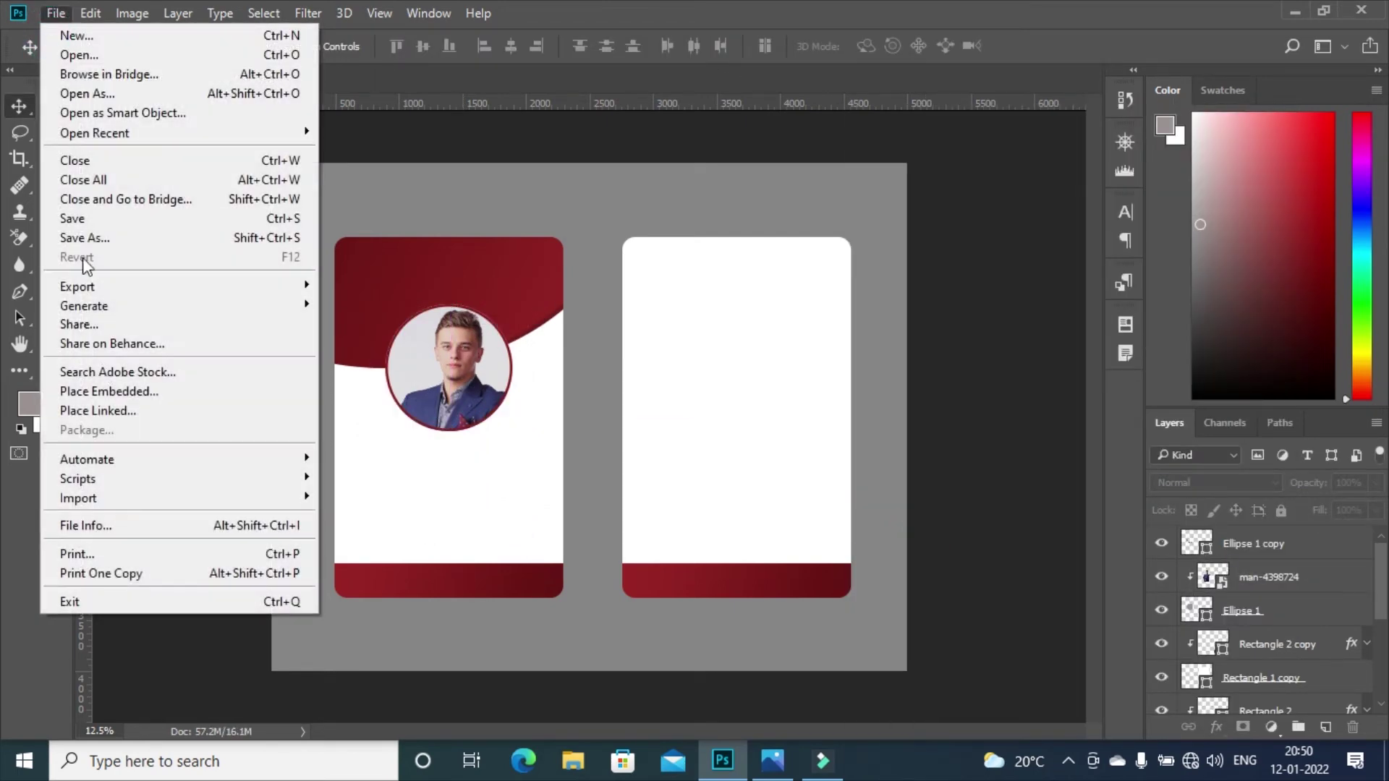
{"action": "left_click", "coordinate": [120, 391]}
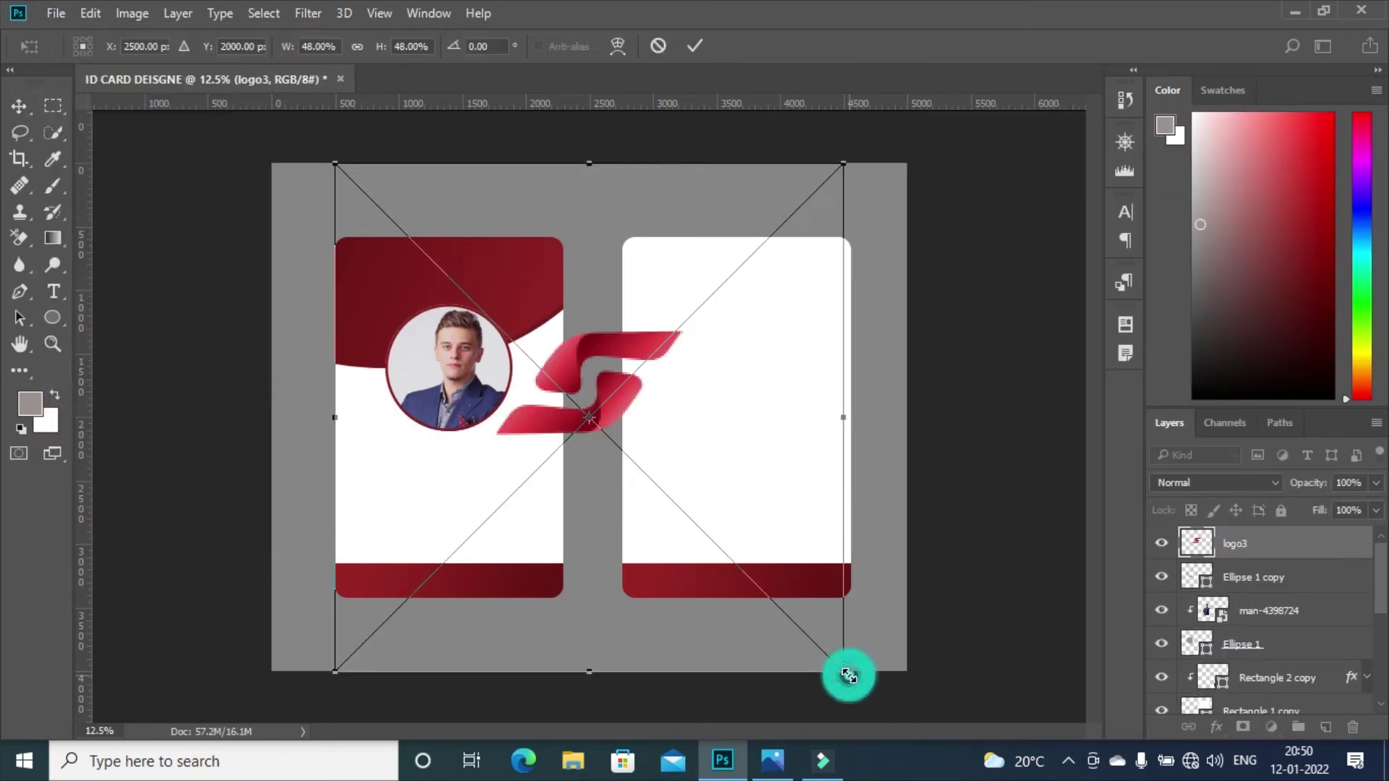
Scale logo3 down and move it onto the front card's red header.
{"action": "left_click_drag", "start_coordinate": [846, 672], "coordinate": [458, 300]}
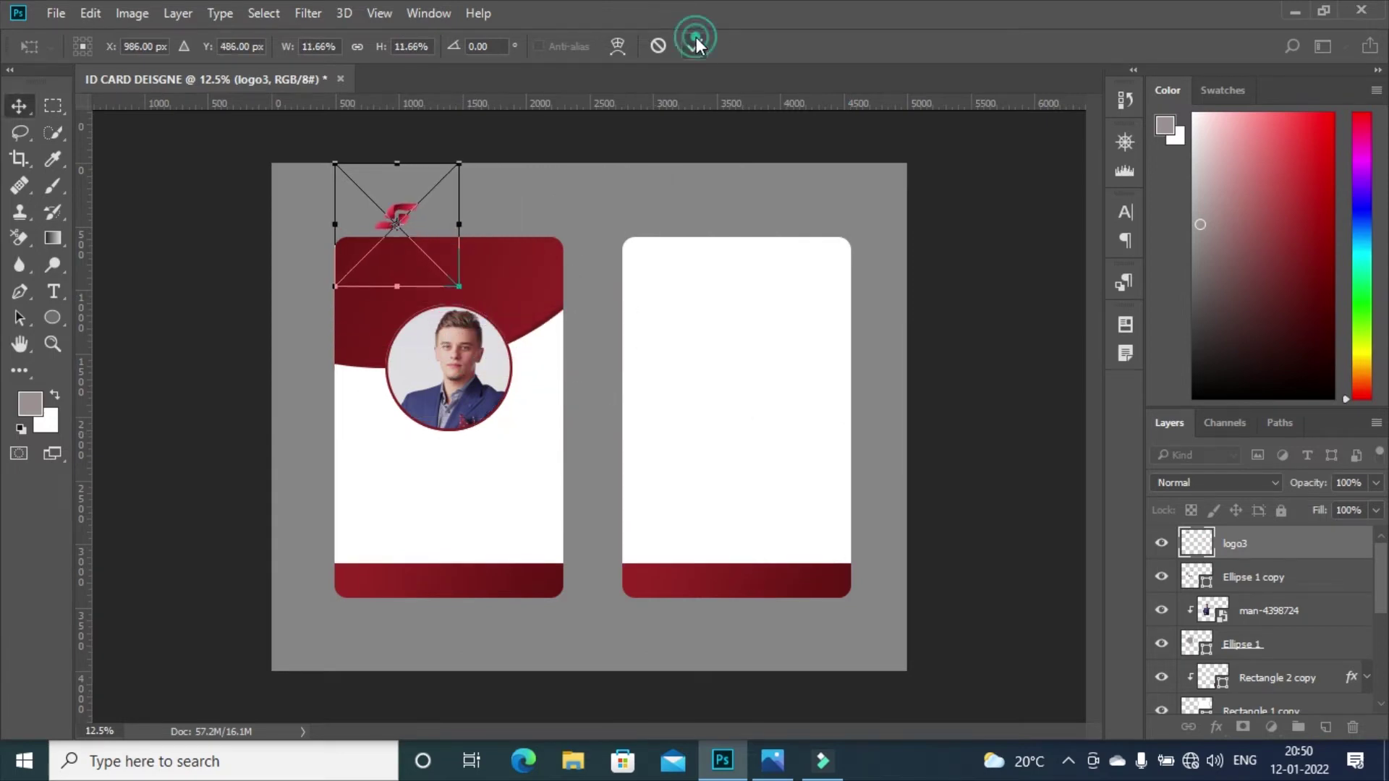
{"action": "left_click", "coordinate": [694, 45]}
{"action": "left_click_drag", "start_coordinate": [395, 219], "coordinate": [376, 274]}
{"action": "key", "text": "ctrl+t"}
{"action": "key", "text": "Return"}
Give the logo a white Normal-mode Color Overlay and add a new empty layer.
{"action": "left_click", "coordinate": [1216, 727]}
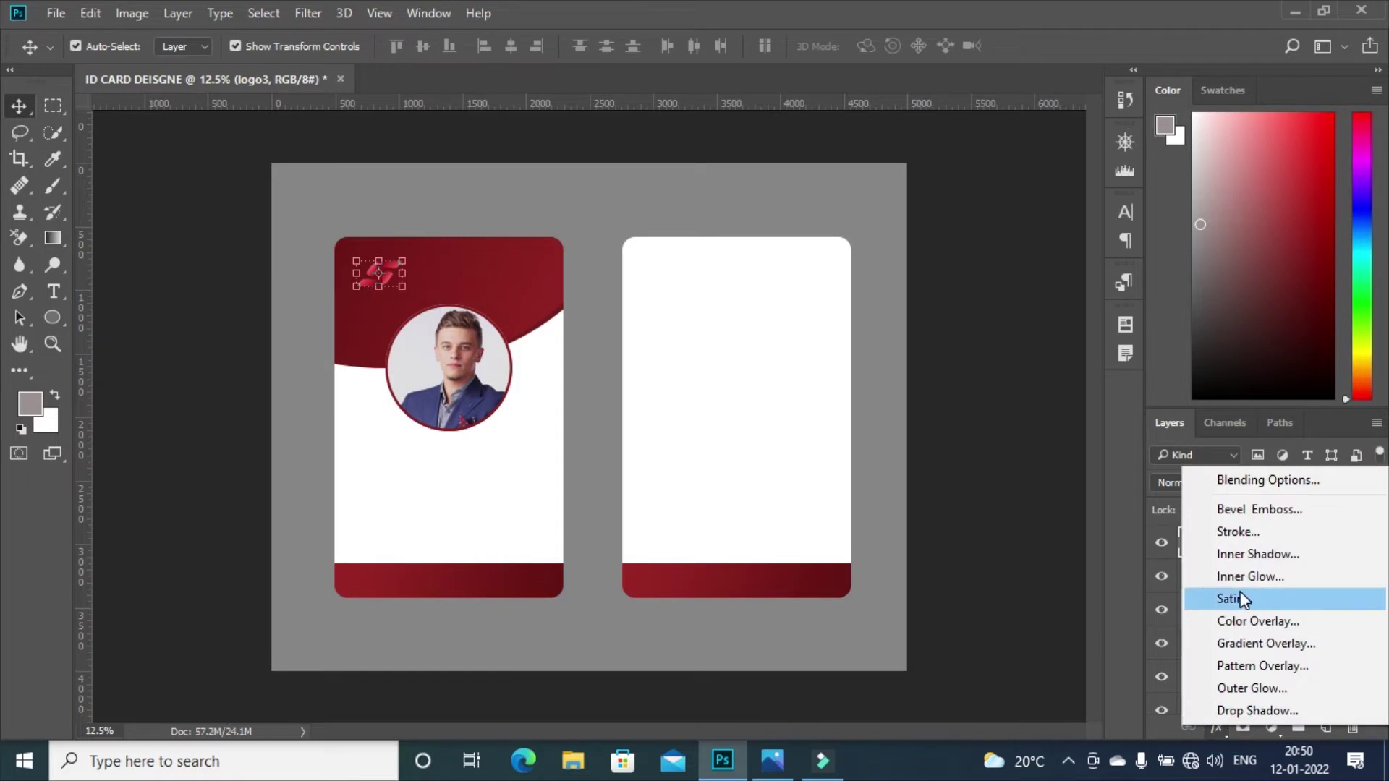
{"action": "left_click", "coordinate": [1229, 620]}
{"action": "left_click", "coordinate": [902, 201]}
{"action": "left_click", "coordinate": [887, 215]}
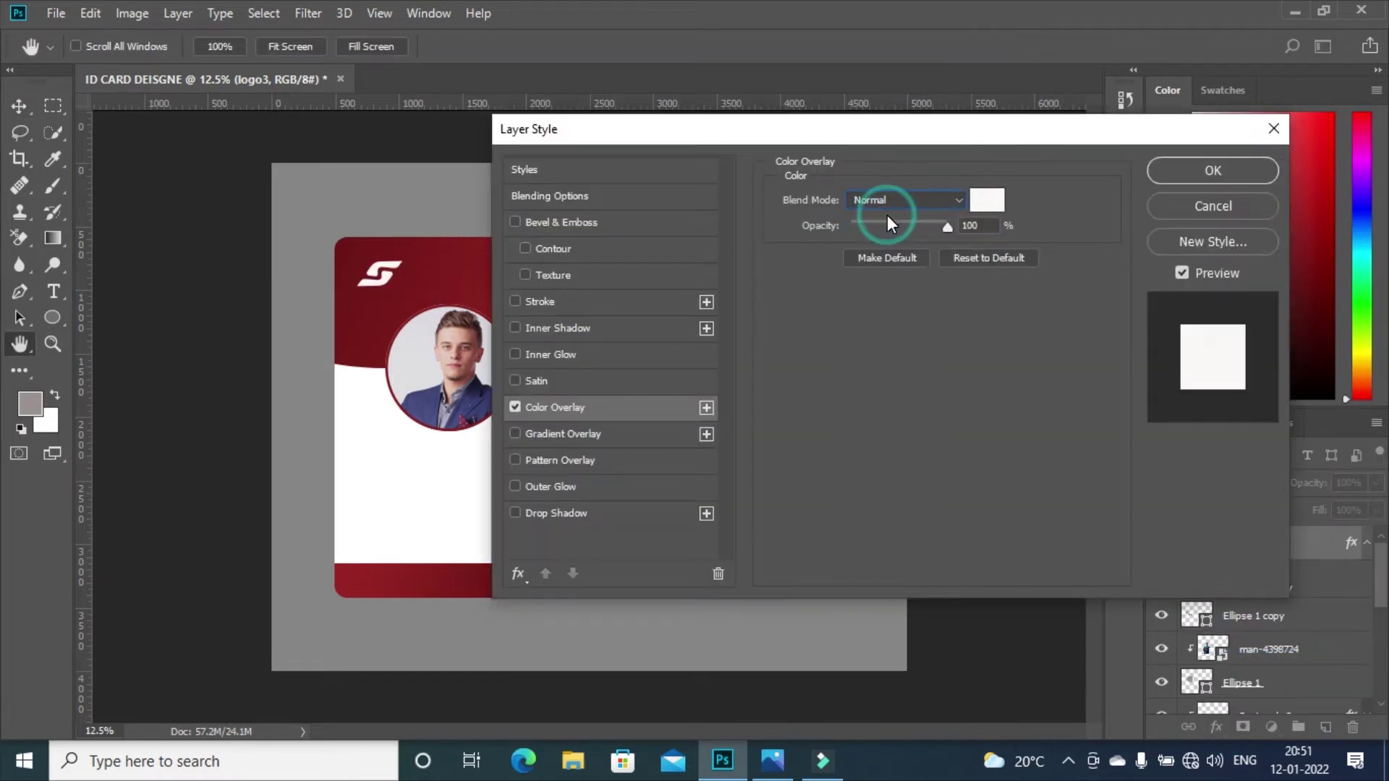
{"action": "left_click", "coordinate": [1176, 180]}
{"action": "left_click", "coordinate": [1325, 727]}
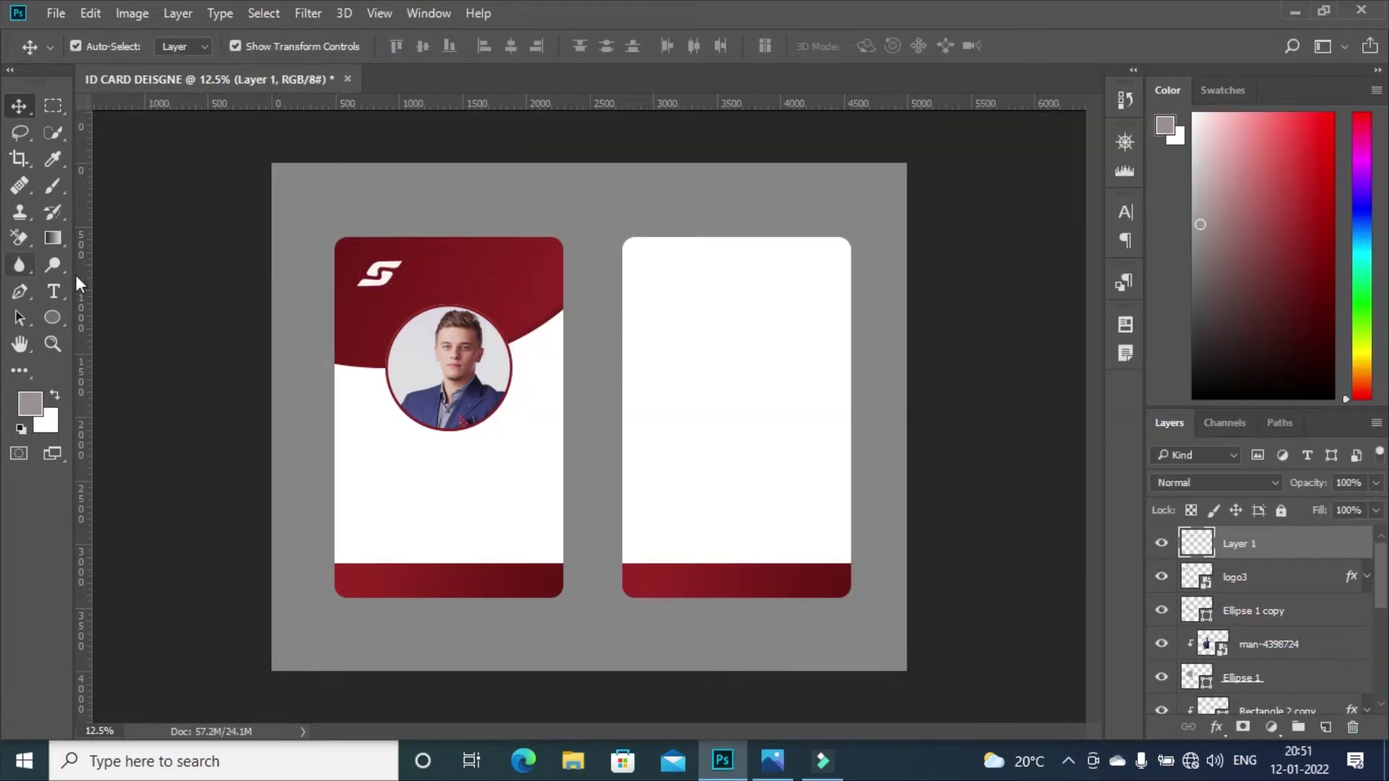
{"action": "left_click", "coordinate": [55, 290]}
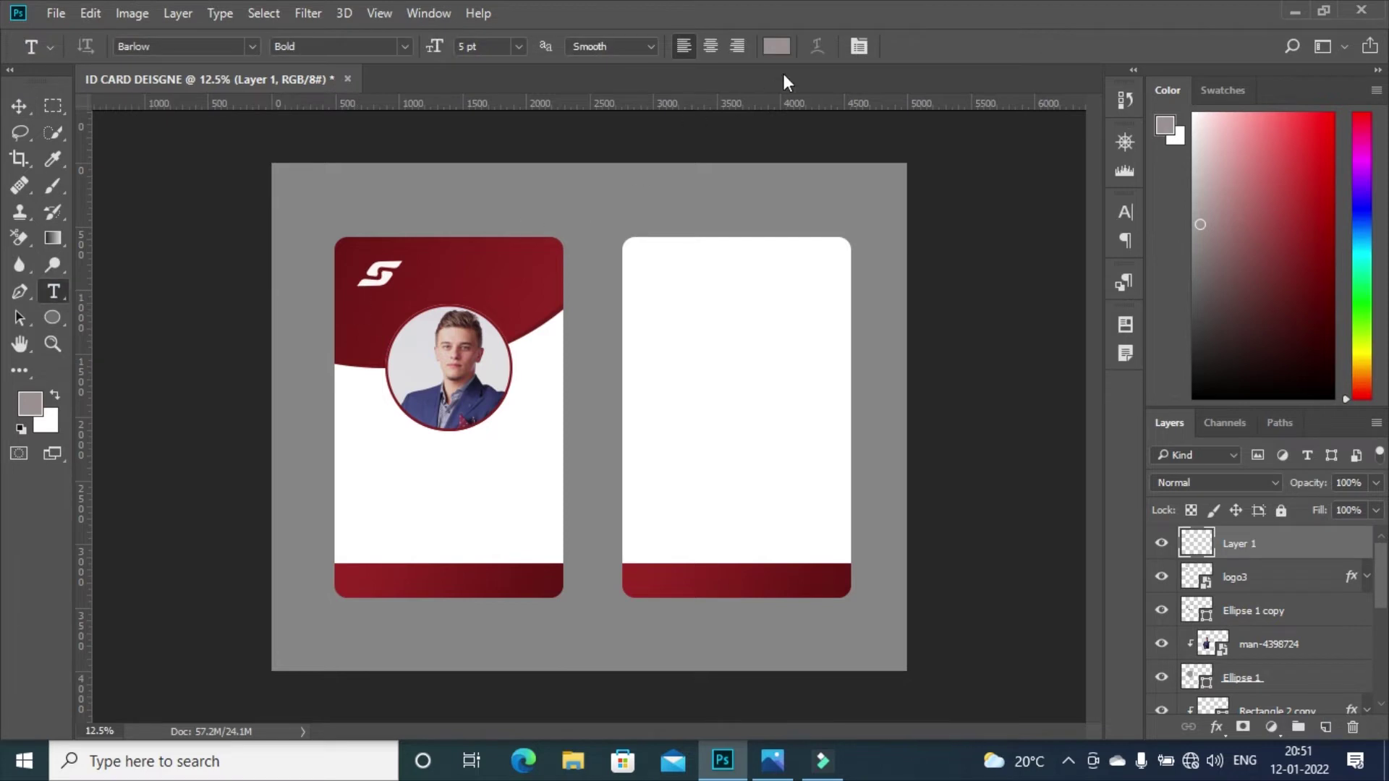
Add white 20 pt YOUR LOGO text and move it just under the logo.
{"action": "left_click", "coordinate": [776, 45]}
{"action": "left_click", "coordinate": [787, 301]}
{"action": "left_click", "coordinate": [1232, 293]}
{"action": "left_click", "coordinate": [478, 45]}
{"action": "type", "text": "20"}
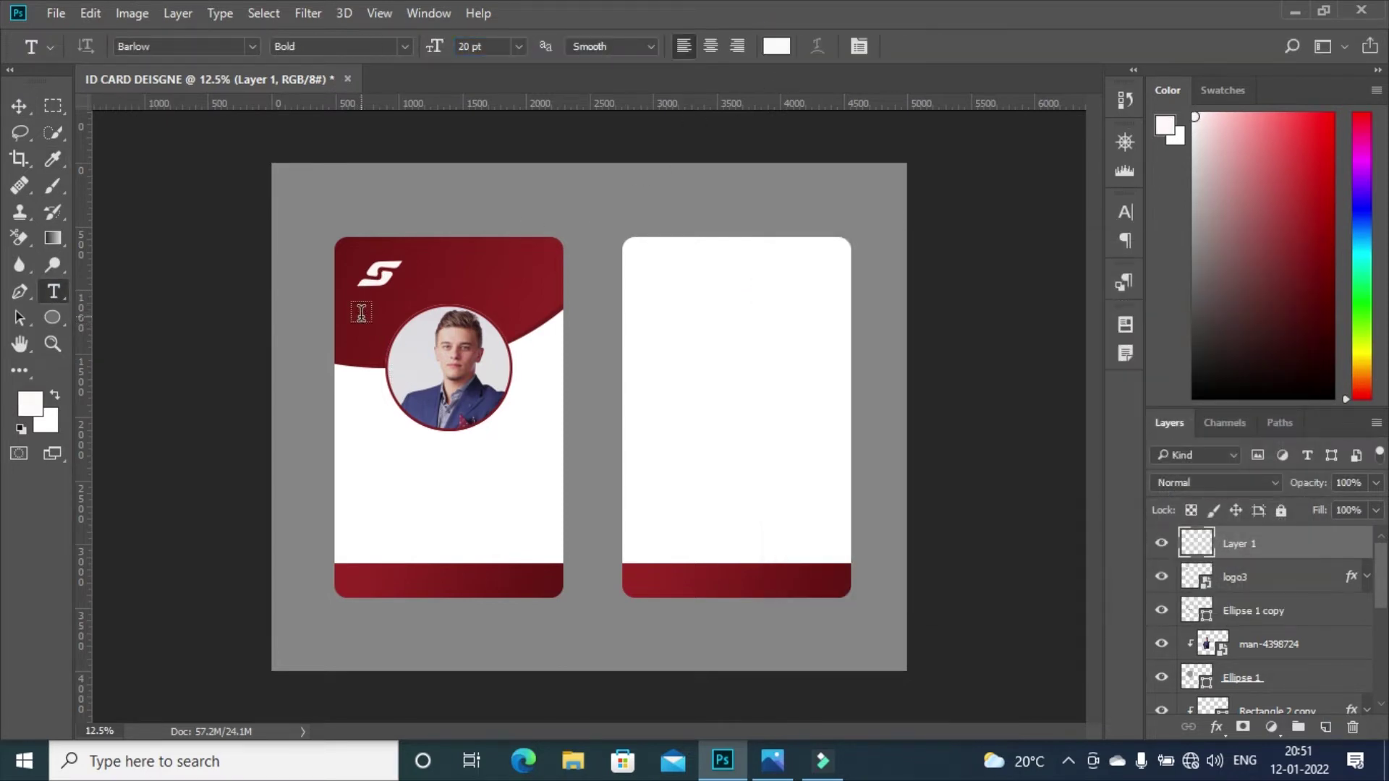
{"action": "left_click", "coordinate": [360, 311]}
{"action": "type", "text": "YOUR LOGO"}
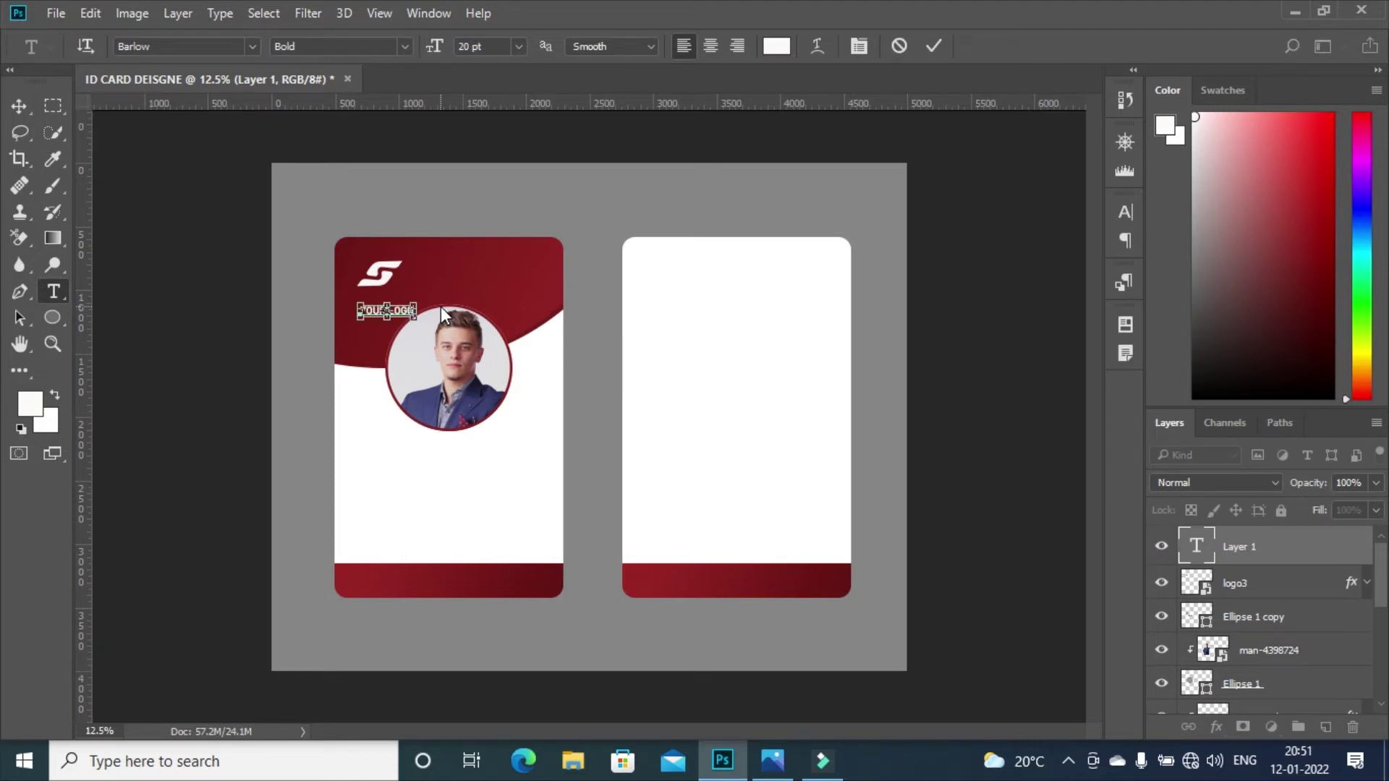
{"action": "left_click", "coordinate": [934, 46]}
{"action": "left_click", "coordinate": [18, 108]}
{"action": "left_click_drag", "start_coordinate": [387, 311], "coordinate": [376, 297]}
On a new layer, start a black (000000) 35 pt text line below the photo.
{"action": "left_click", "coordinate": [1325, 727]}
{"action": "left_click", "coordinate": [54, 294]}
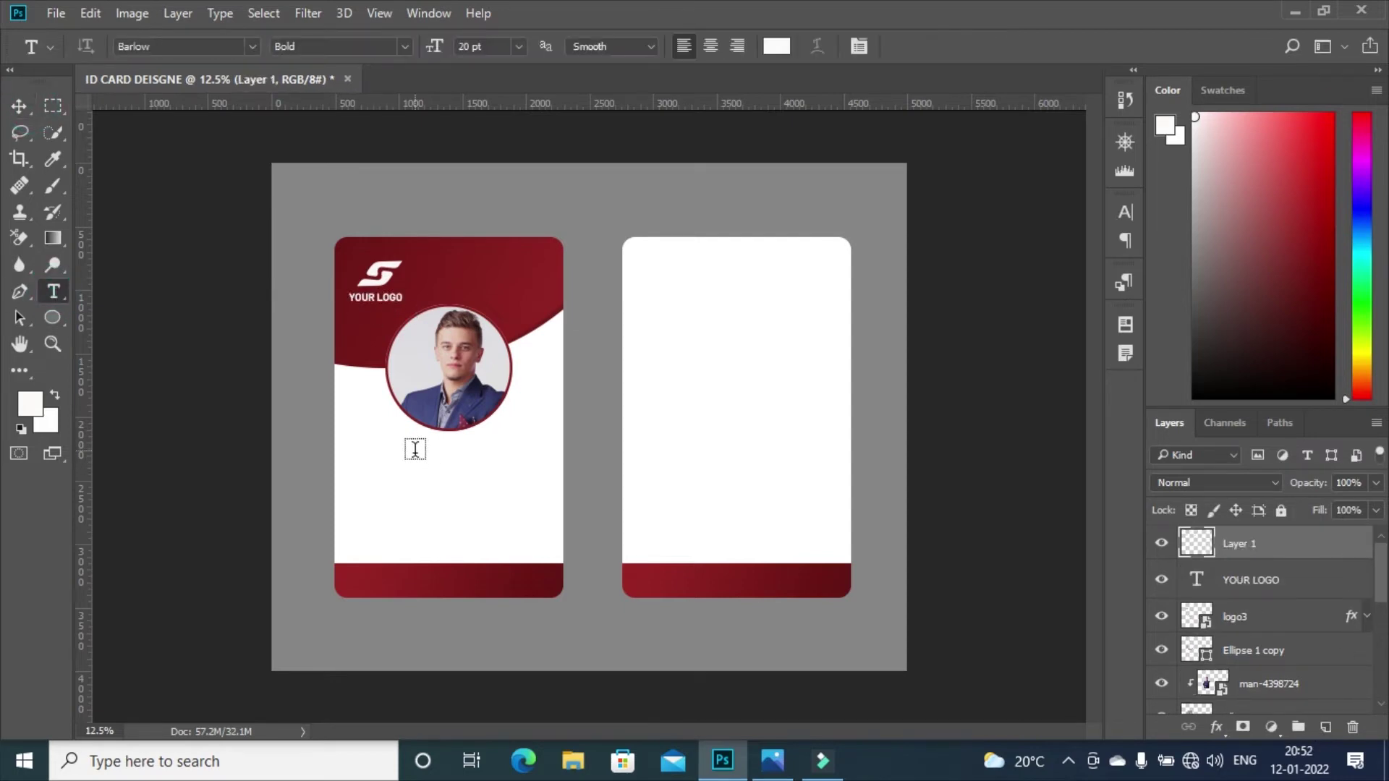
{"action": "left_click", "coordinate": [776, 46]}
{"action": "type", "text": "000000"}
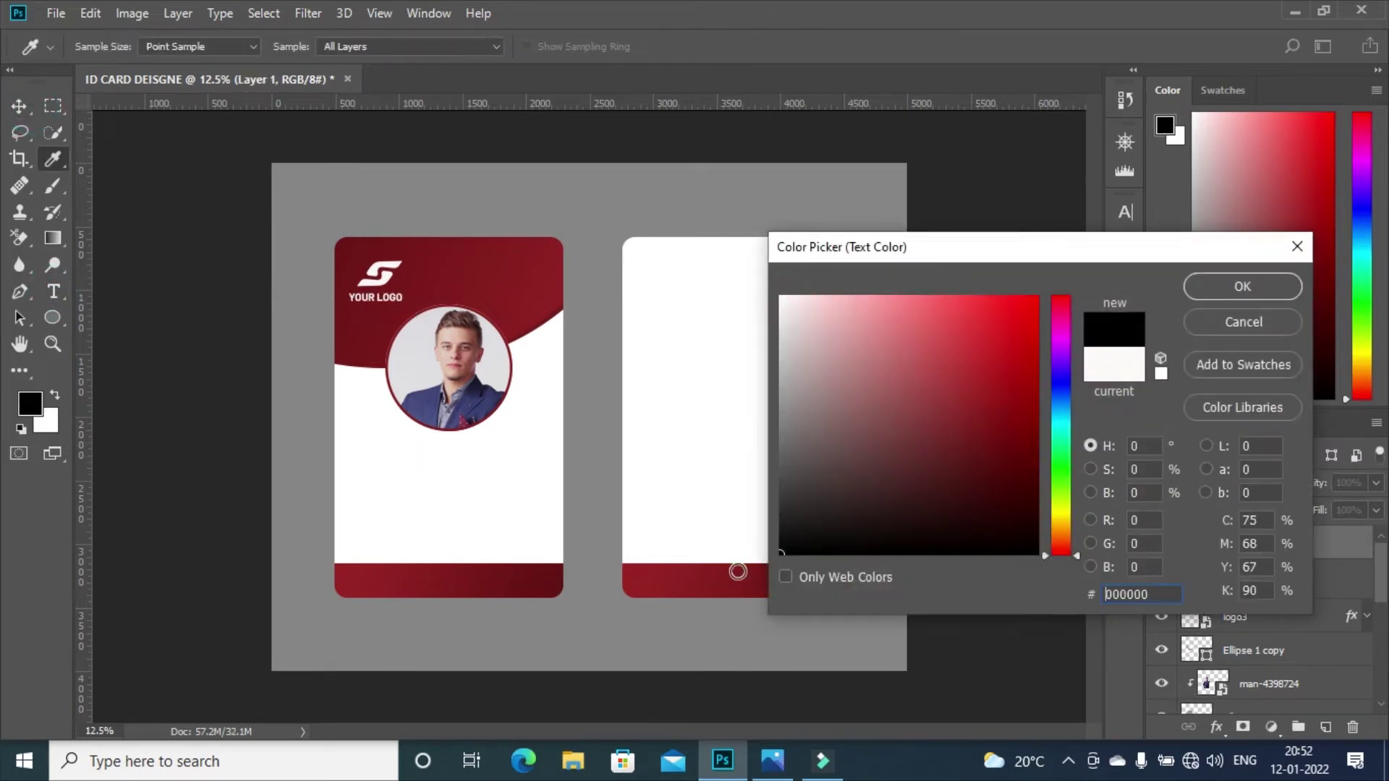
{"action": "left_click", "coordinate": [1282, 294]}
{"action": "left_click", "coordinate": [487, 45]}
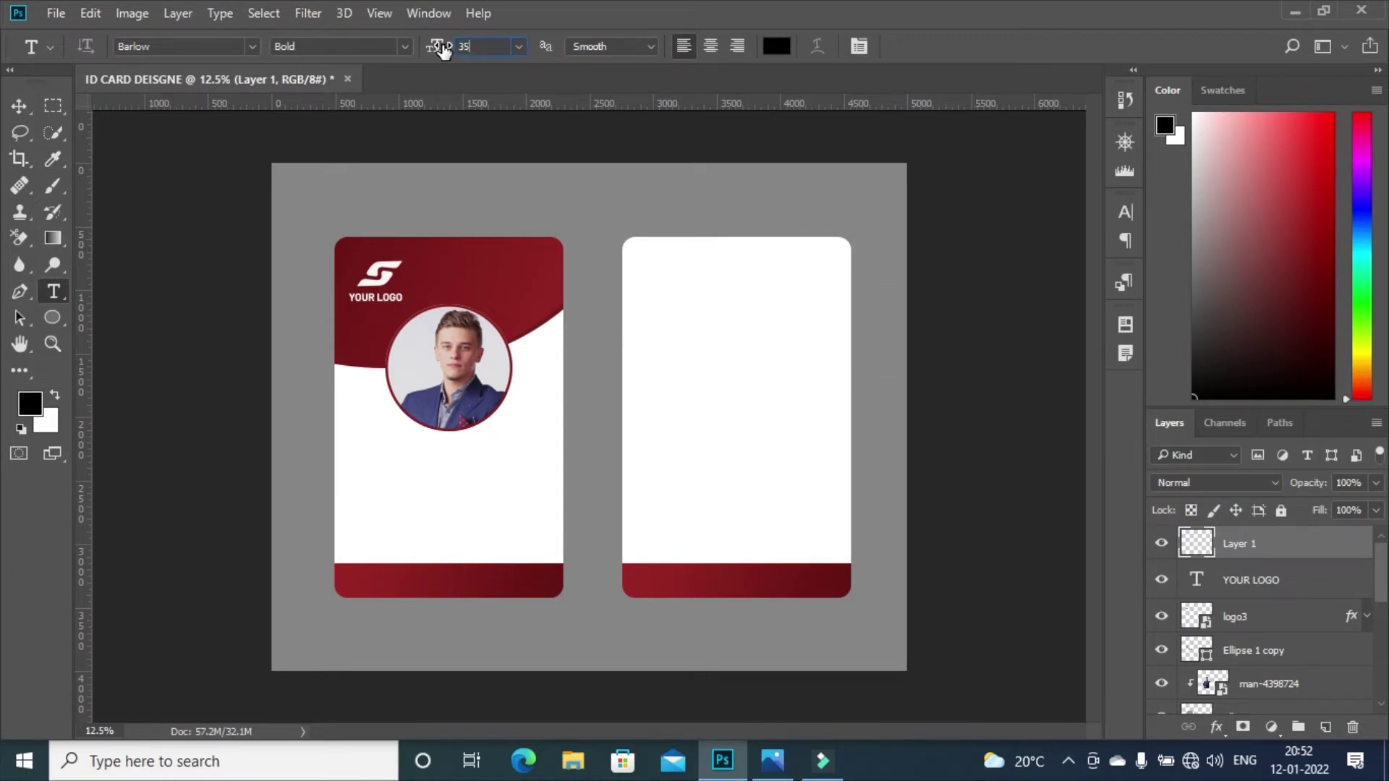
{"action": "left_click", "coordinate": [389, 453]}
{"action": "type", "text": "YOUR NAME"}
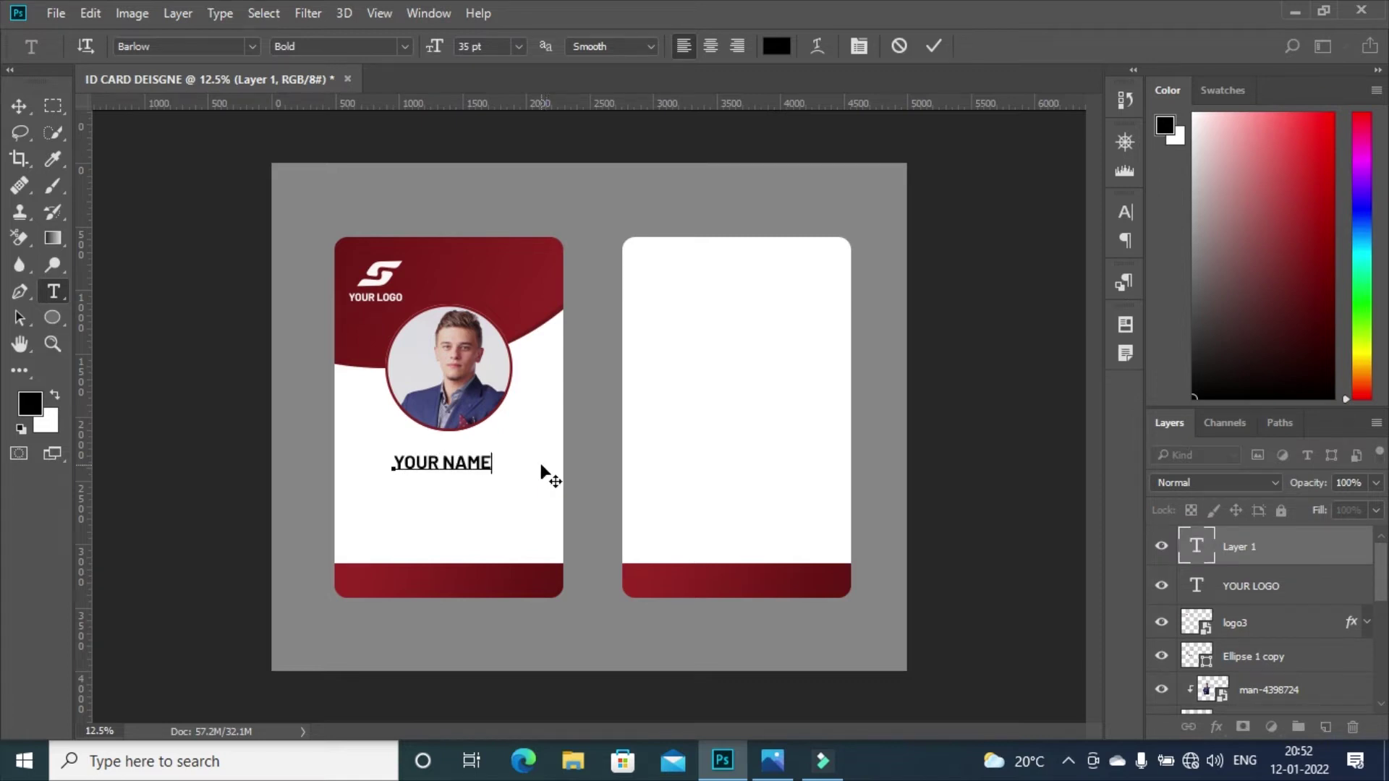
Make the YOUR NAME heading ExtraBold and move it up closer to the photo.
{"action": "key", "text": "ctrl+a"}
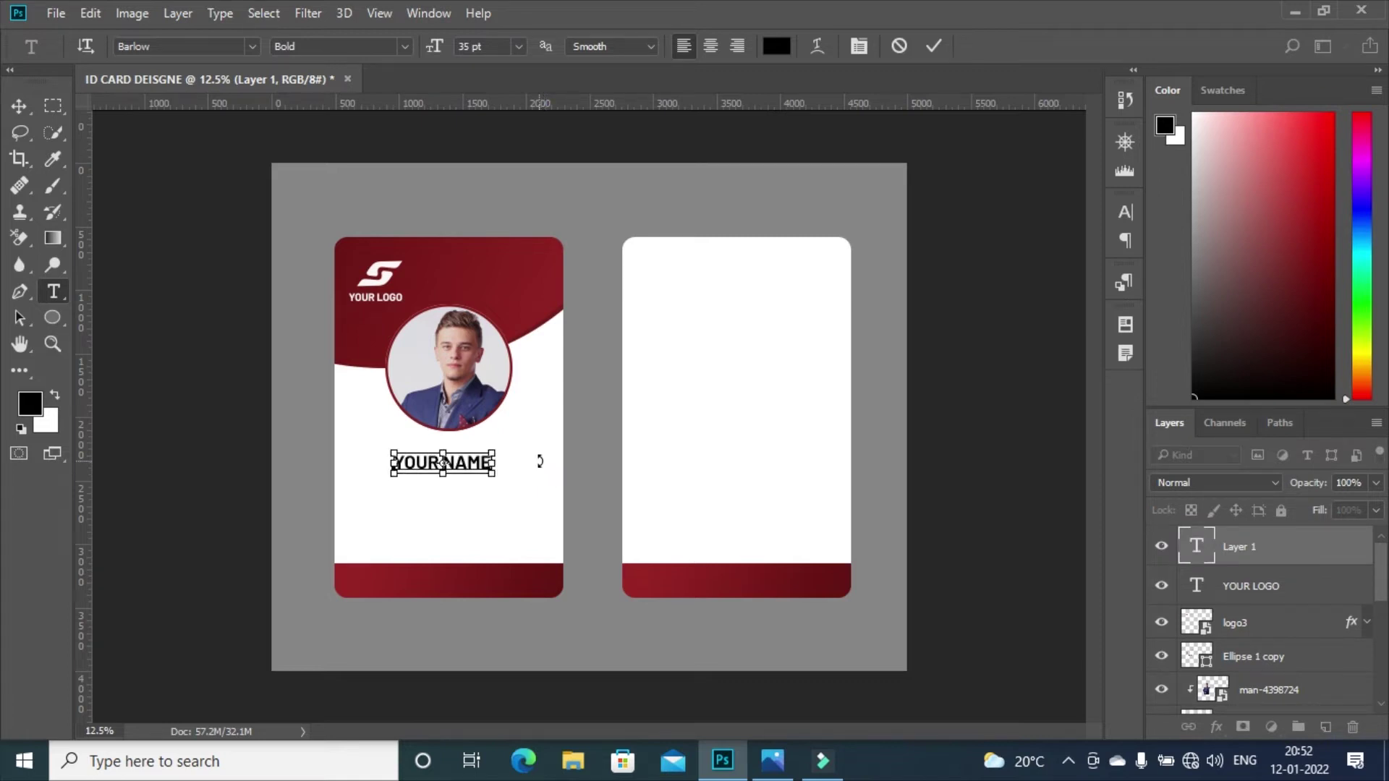
{"action": "left_click", "coordinate": [404, 45]}
{"action": "left_click", "coordinate": [337, 294]}
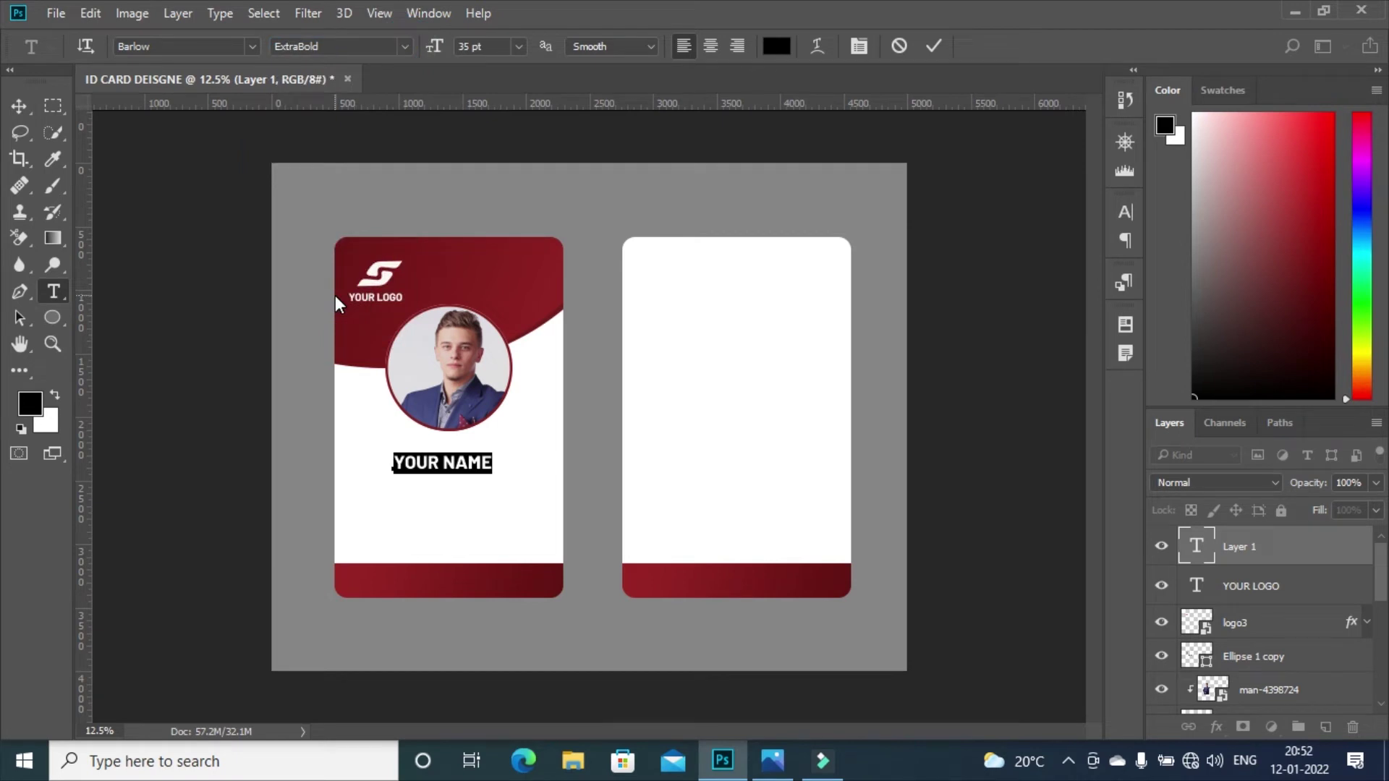
{"action": "left_click", "coordinate": [933, 45]}
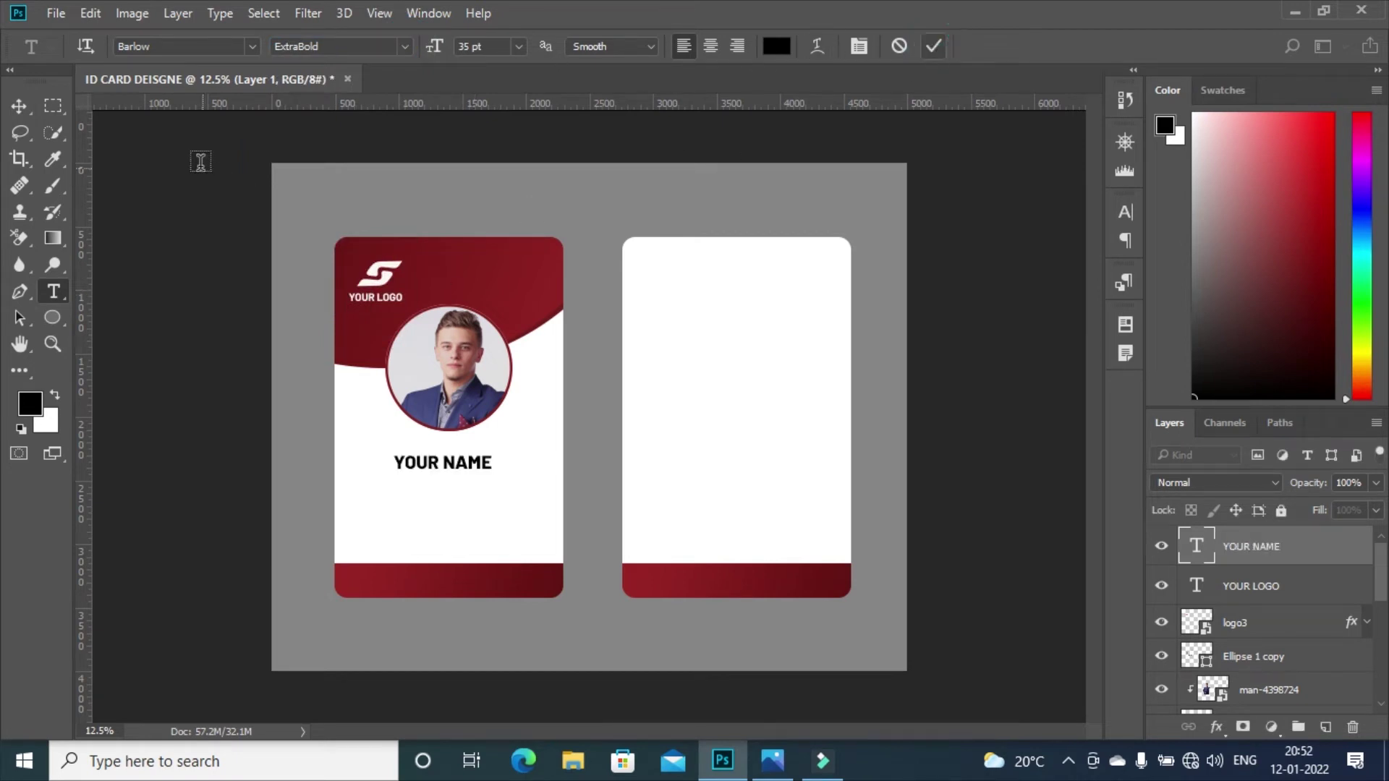
{"action": "left_click", "coordinate": [19, 106]}
{"action": "left_click_drag", "start_coordinate": [419, 467], "coordinate": [425, 454]}
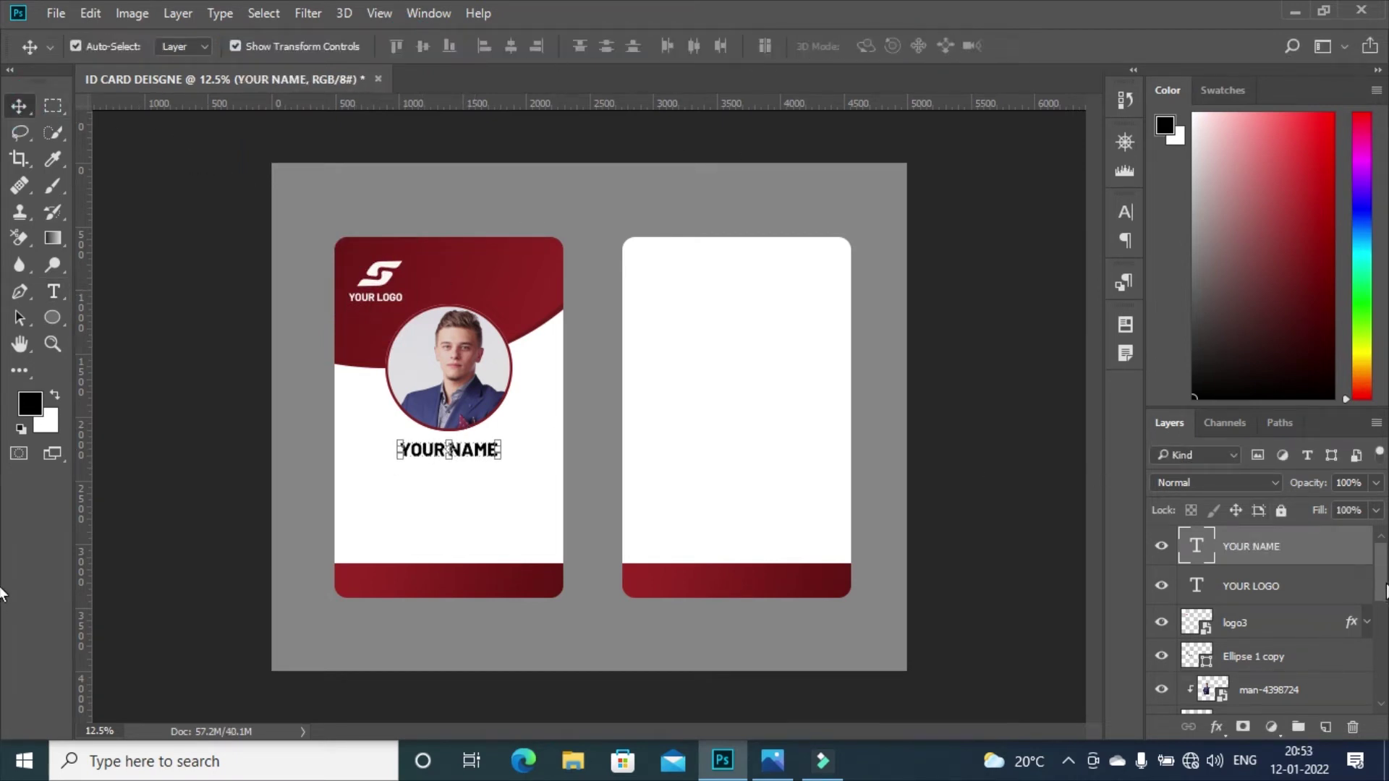
Select the photo circle and photo frame circle layers together.
{"action": "scroll", "coordinate": [1274, 593], "scroll_direction": "down", "scroll_amount": 2}
{"action": "left_click", "coordinate": [1253, 676]}
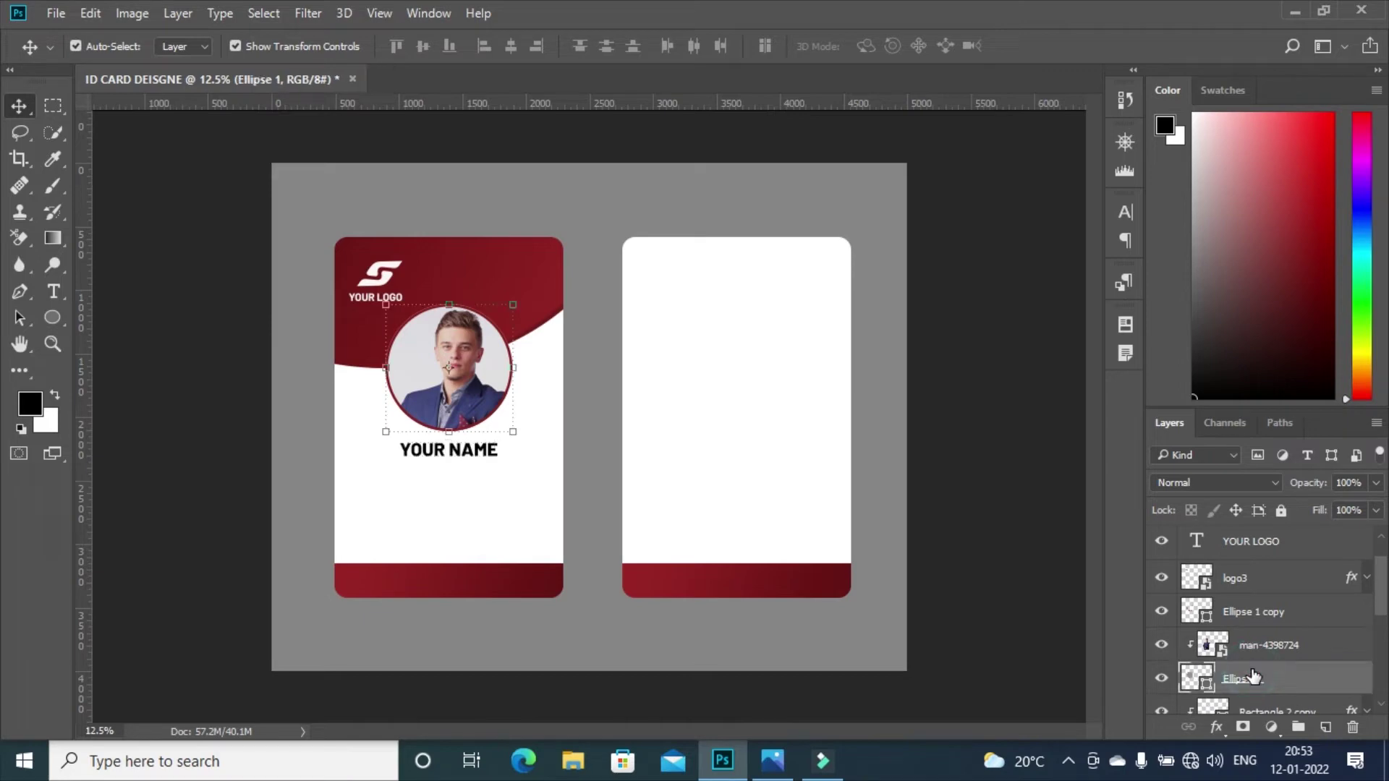
{"action": "left_click", "coordinate": [1239, 611], "text": "ctrl"}
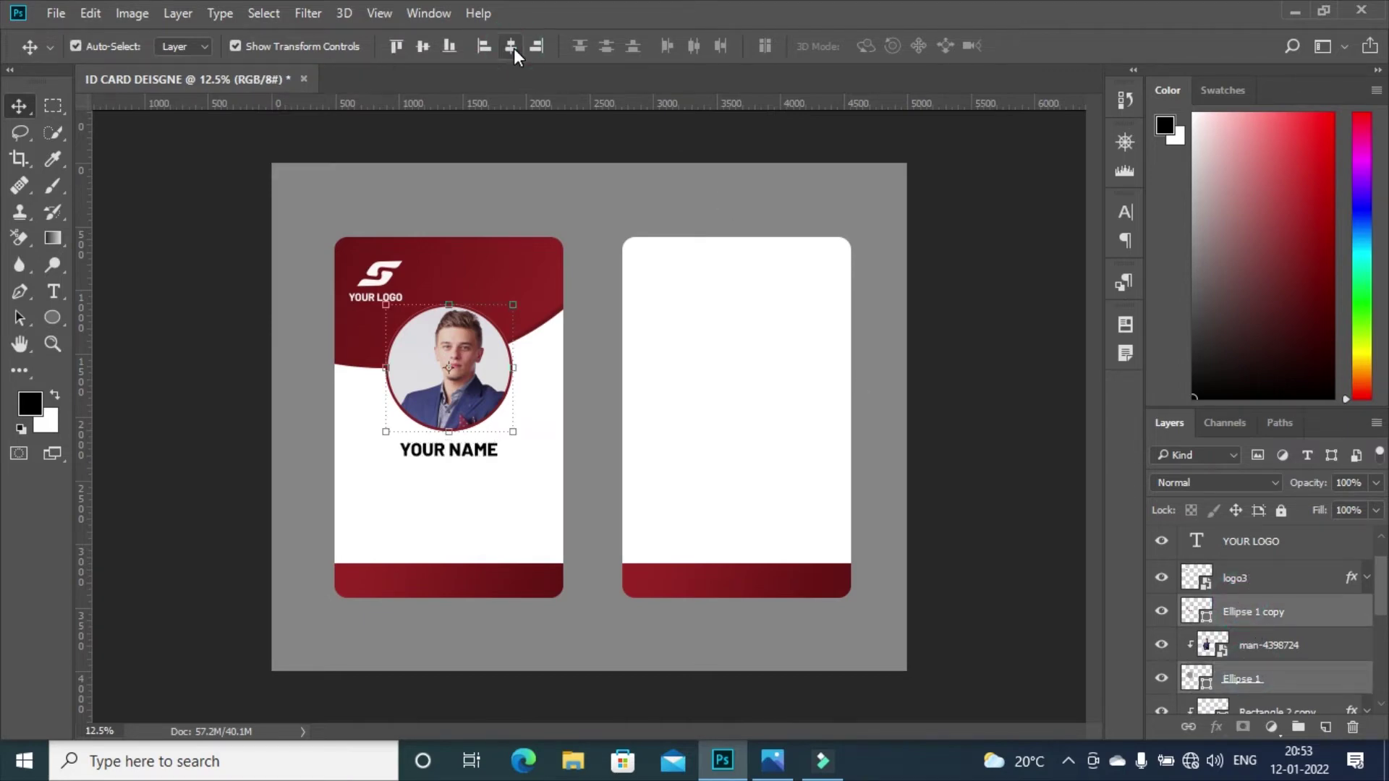
{"action": "scroll", "coordinate": [1266, 615], "scroll_direction": "up", "scroll_amount": 1}
Retype the YOUR NAME heading as the sample person's full name and commit it.
{"action": "double_click", "coordinate": [1198, 546]}
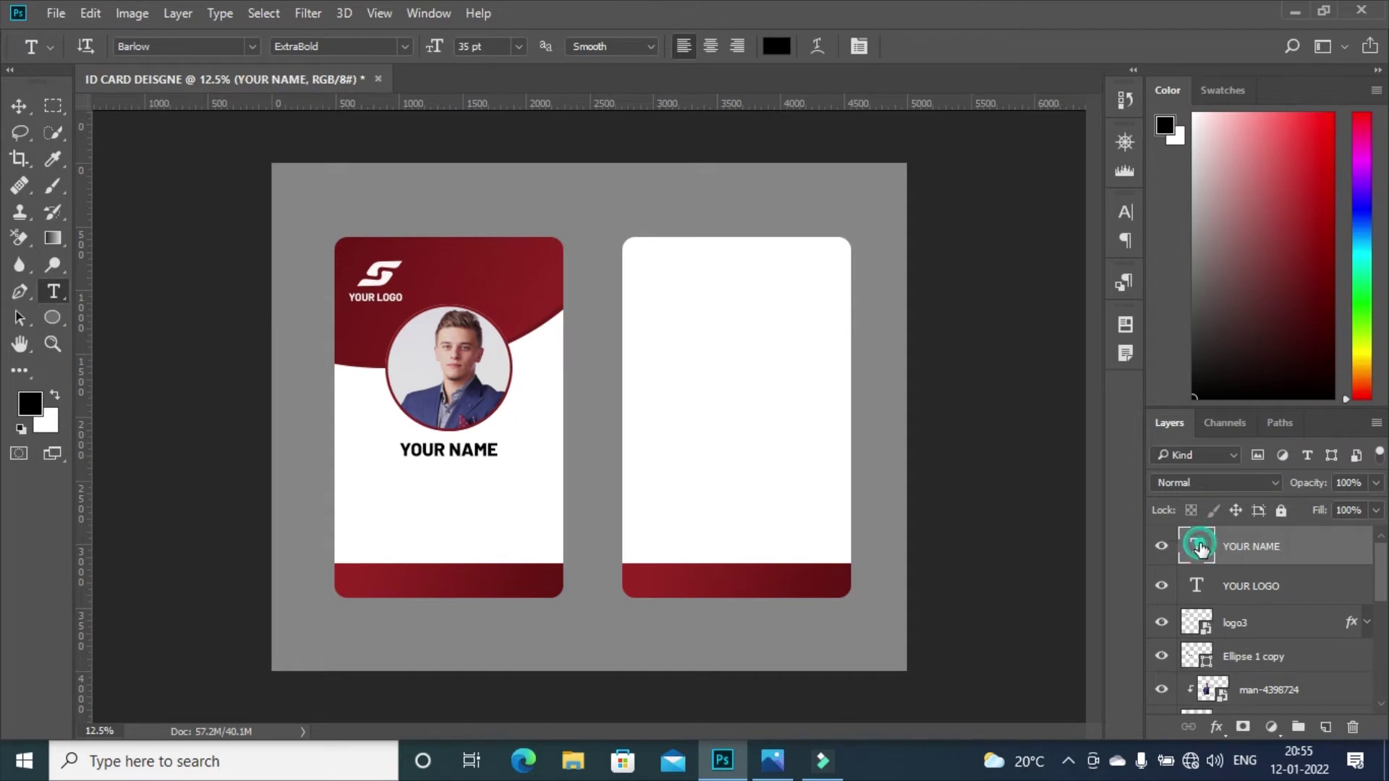
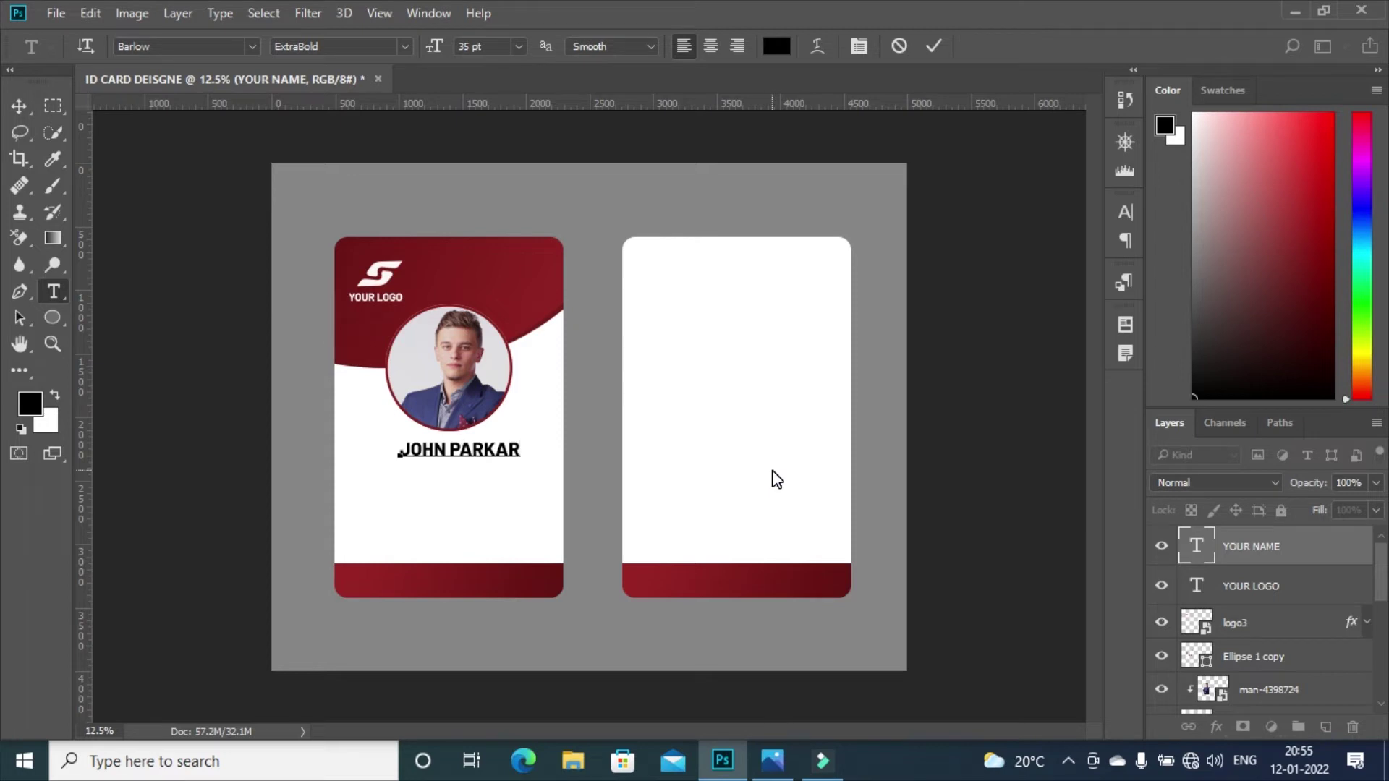
{"action": "left_click", "coordinate": [933, 46]}
{"action": "left_click", "coordinate": [1198, 543]}
{"action": "double_click", "coordinate": [1198, 542]}
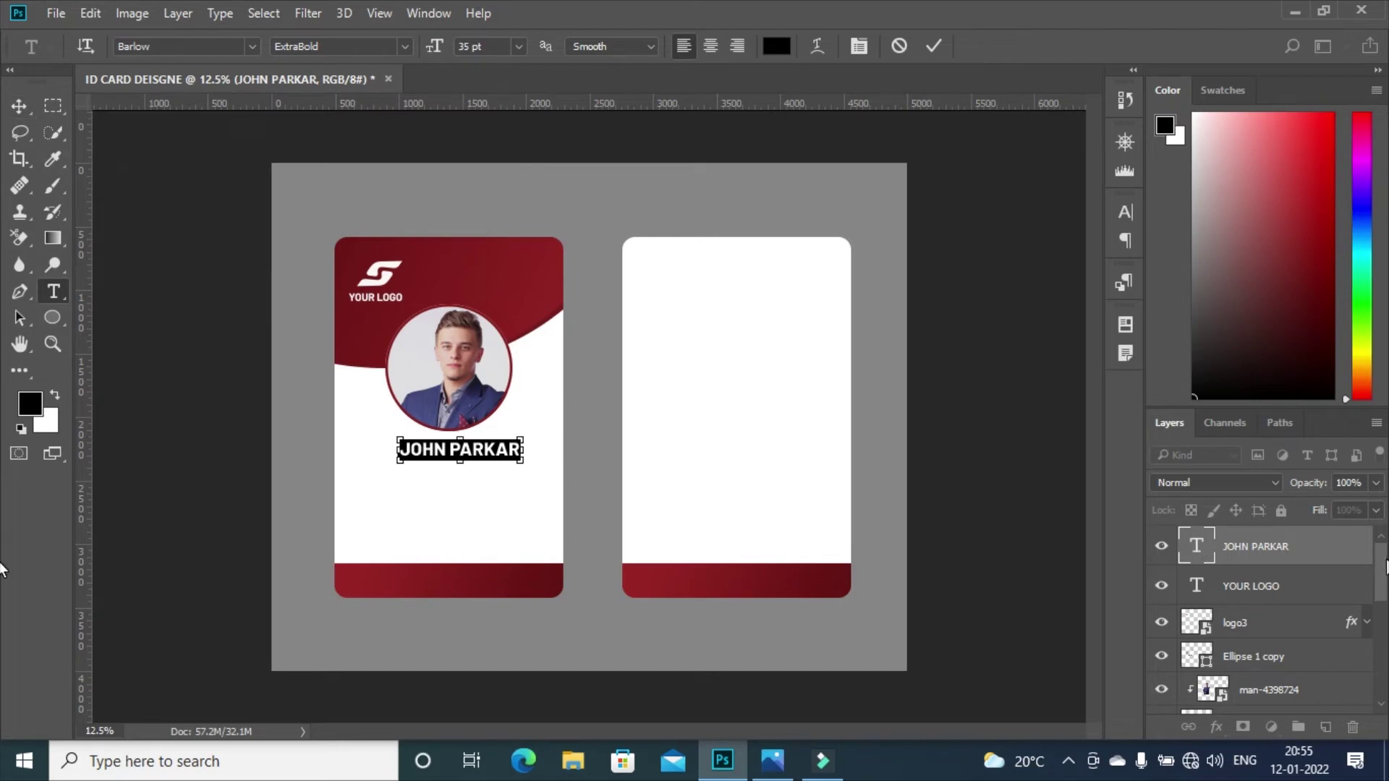
{"action": "scroll", "coordinate": [1266, 622], "scroll_direction": "down", "scroll_amount": 3}
{"action": "scroll", "coordinate": [1266, 622], "scroll_direction": "down", "scroll_amount": 2}
{"action": "left_click", "coordinate": [1245, 671]}
Centre the name horizontally on the card and type GRAPHIC DESIGNER below it.
{"action": "key", "text": "v"}
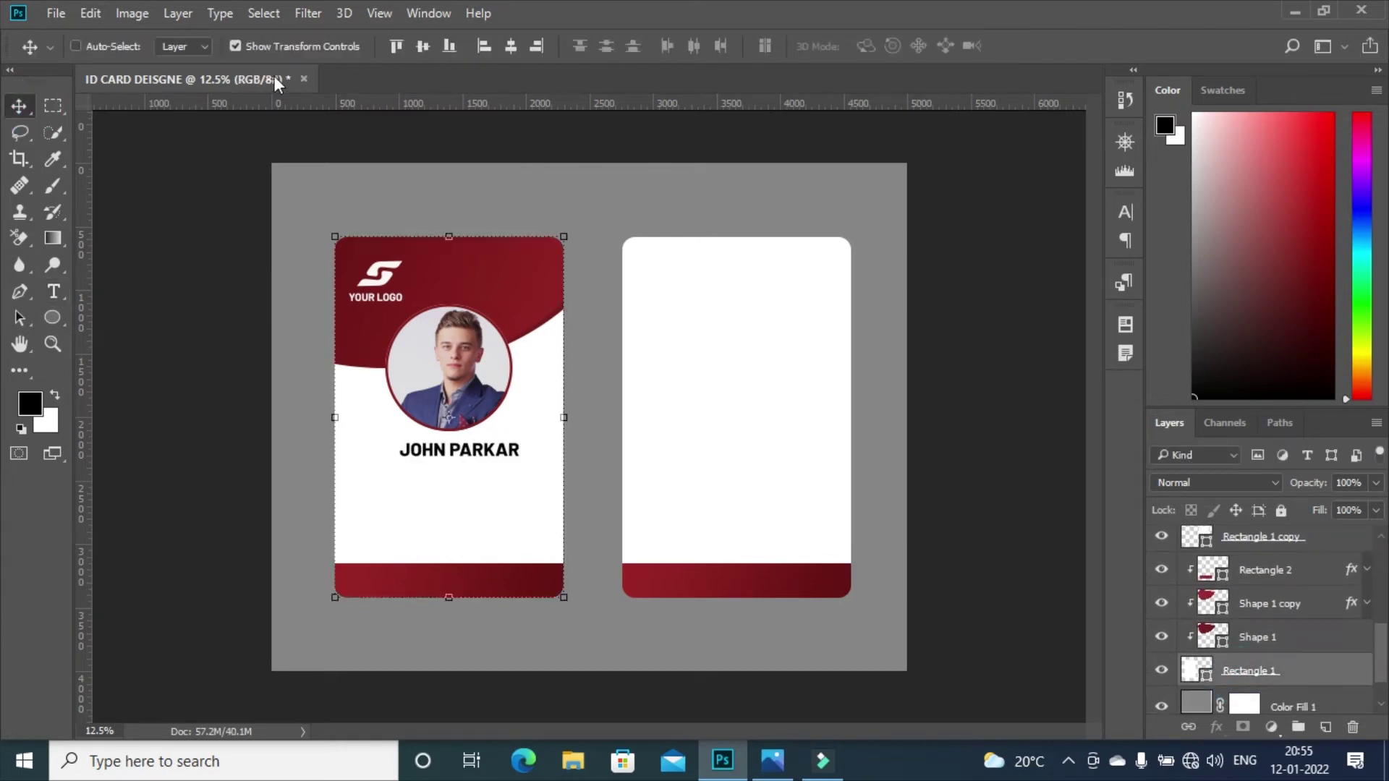
{"action": "left_click", "coordinate": [511, 40]}
{"action": "key", "text": "ctrl+shift+alt+n"}
{"action": "key", "text": "t"}
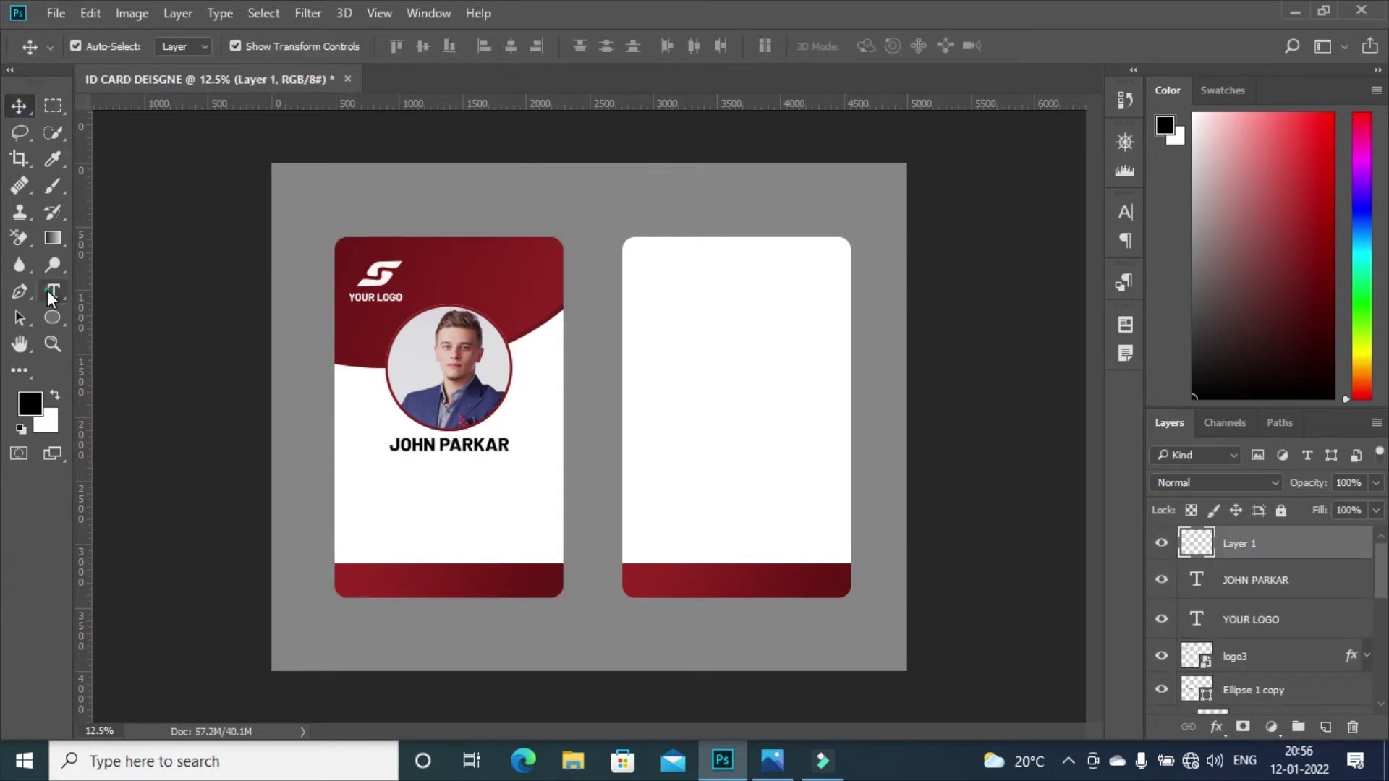
{"action": "left_click", "coordinate": [439, 469]}
{"action": "type", "text": "GRAPHIC DESIGNER"}
Set GRAPHIC DESIGNER to Barlow Medium at 20 pt.
{"action": "key", "text": "ctrl+a"}
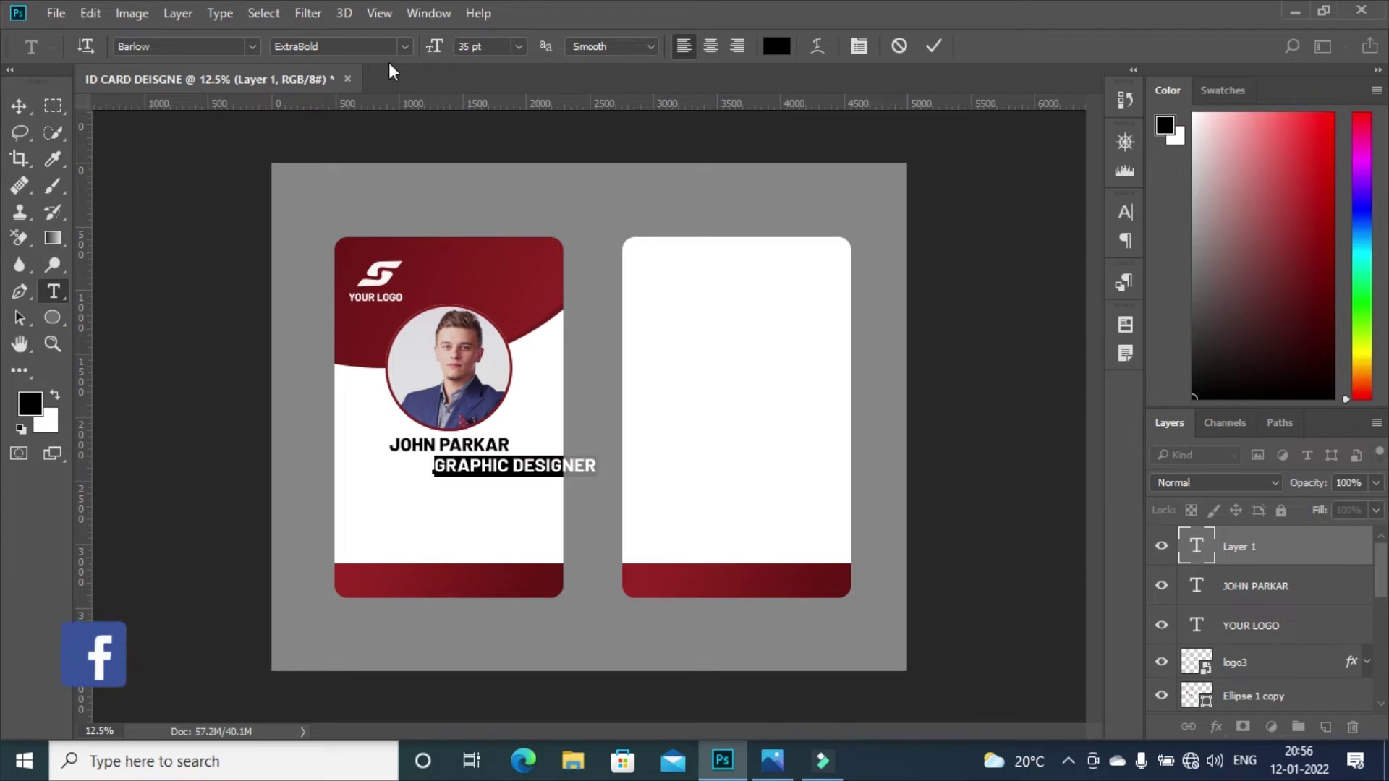
{"action": "left_click", "coordinate": [403, 44]}
{"action": "left_click", "coordinate": [347, 202]}
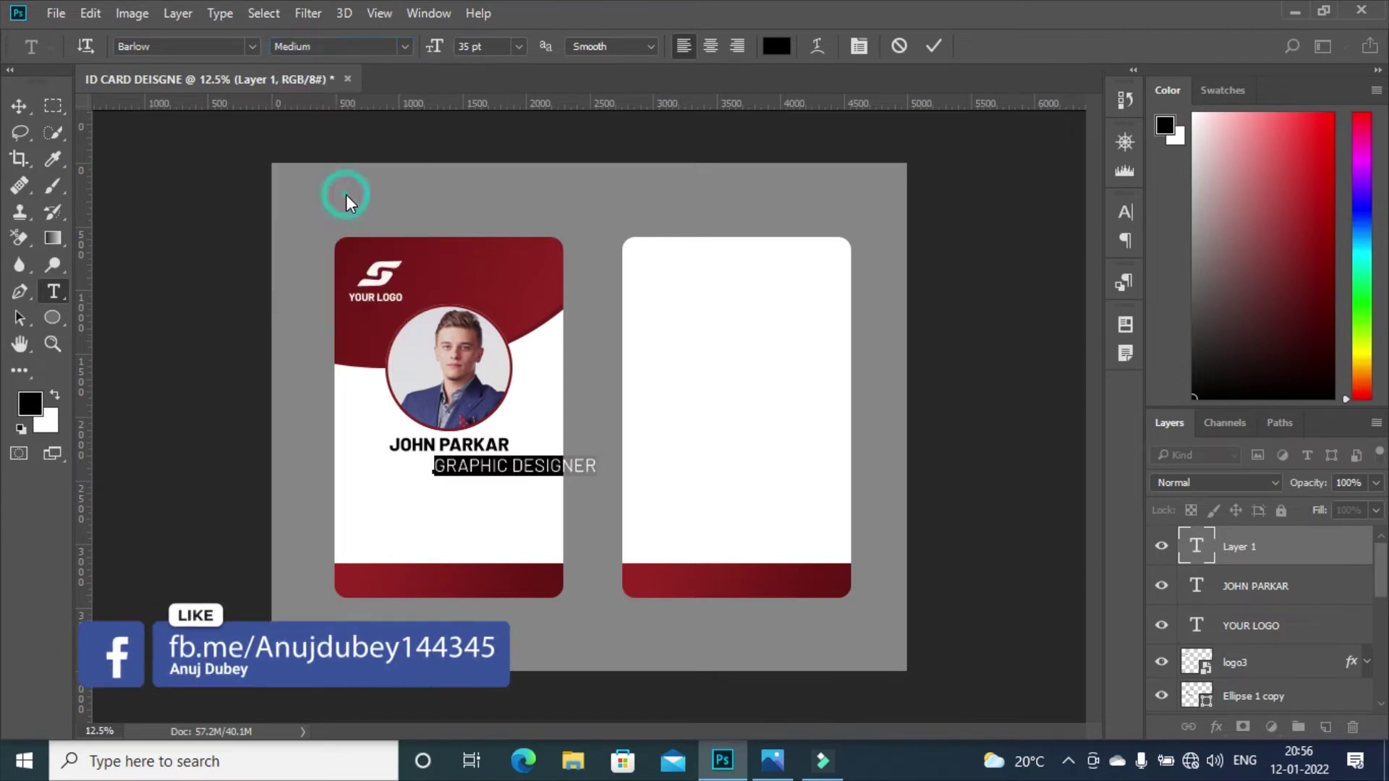
{"action": "left_click", "coordinate": [507, 45]}
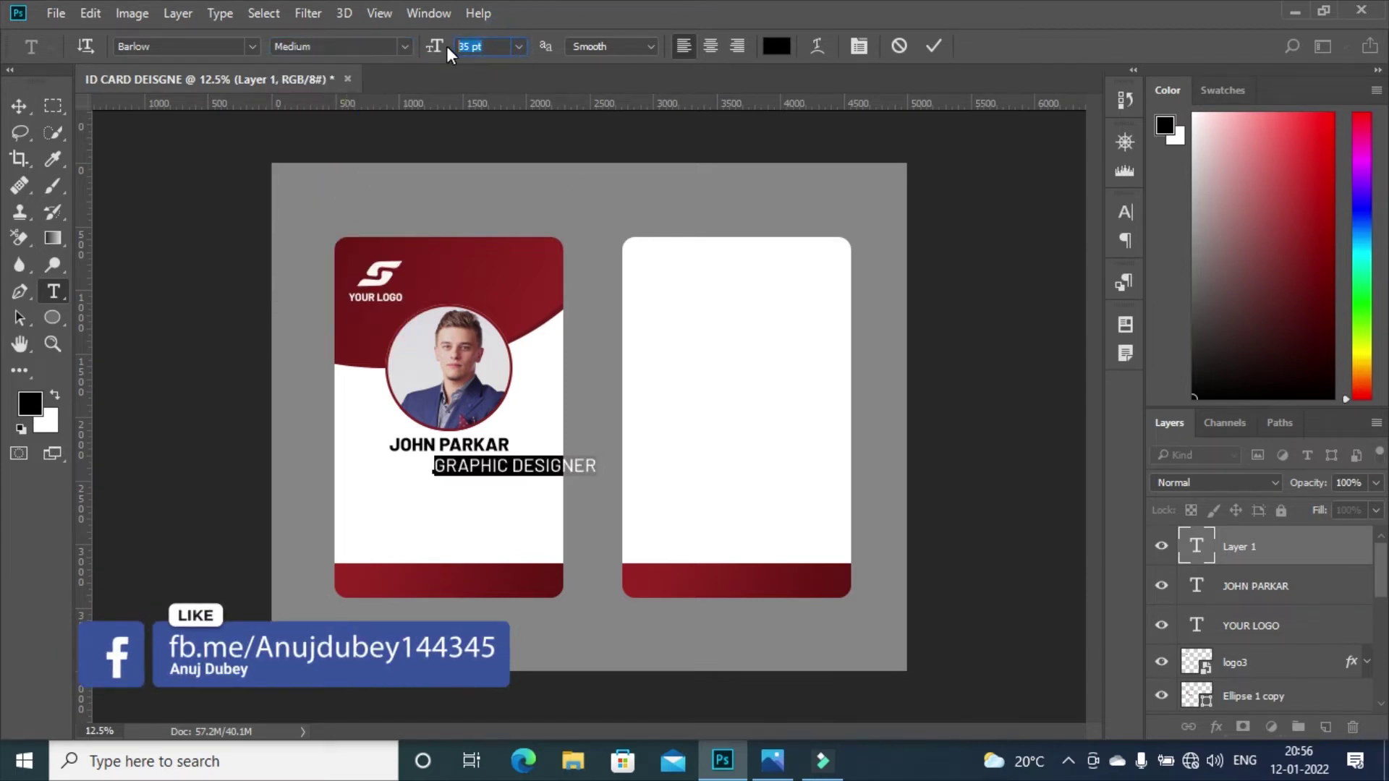
{"action": "type", "text": "25"}
{"action": "key", "text": "Return"}
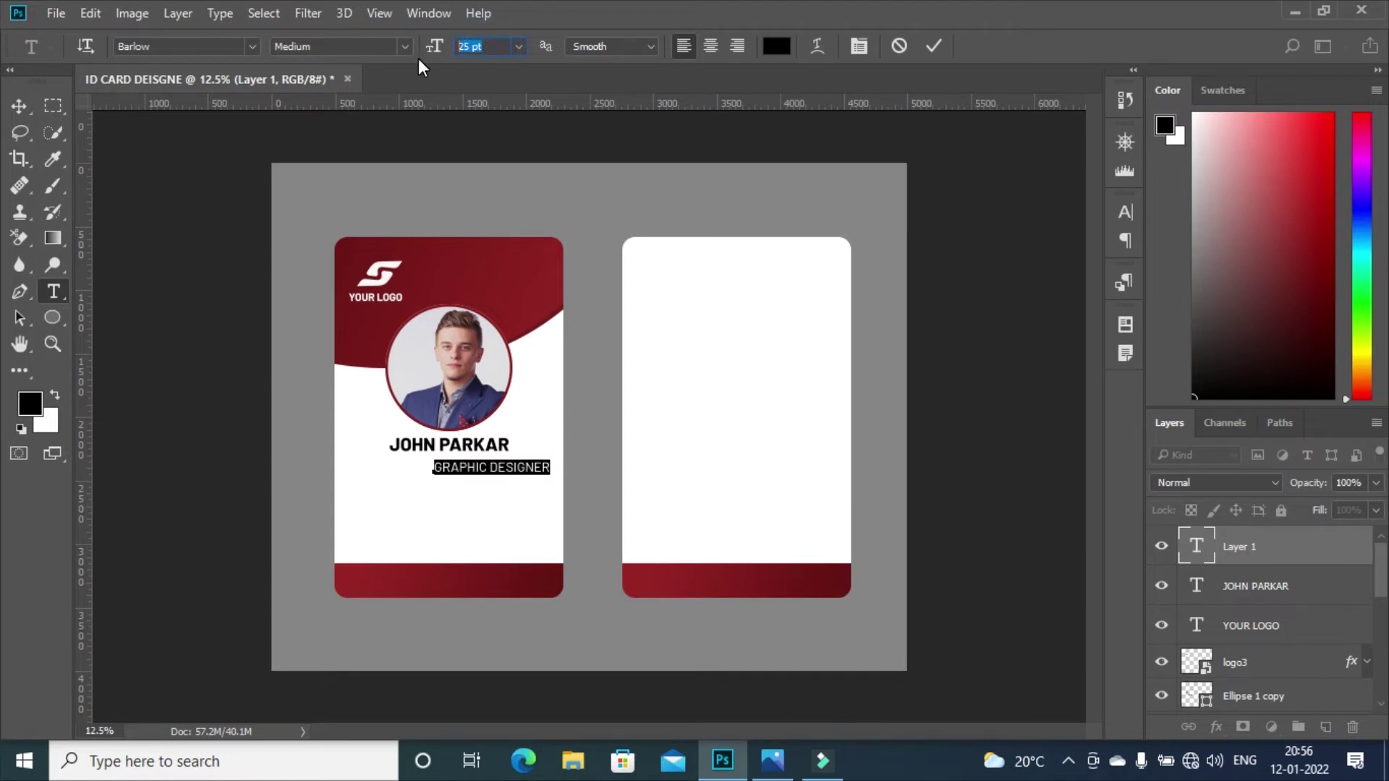
{"action": "type", "text": "20"}
{"action": "left_click", "coordinate": [934, 46]}
Centre GRAPHIC DESIGNER beneath the name, then reopen it to change its font style.
{"action": "left_click", "coordinate": [19, 106]}
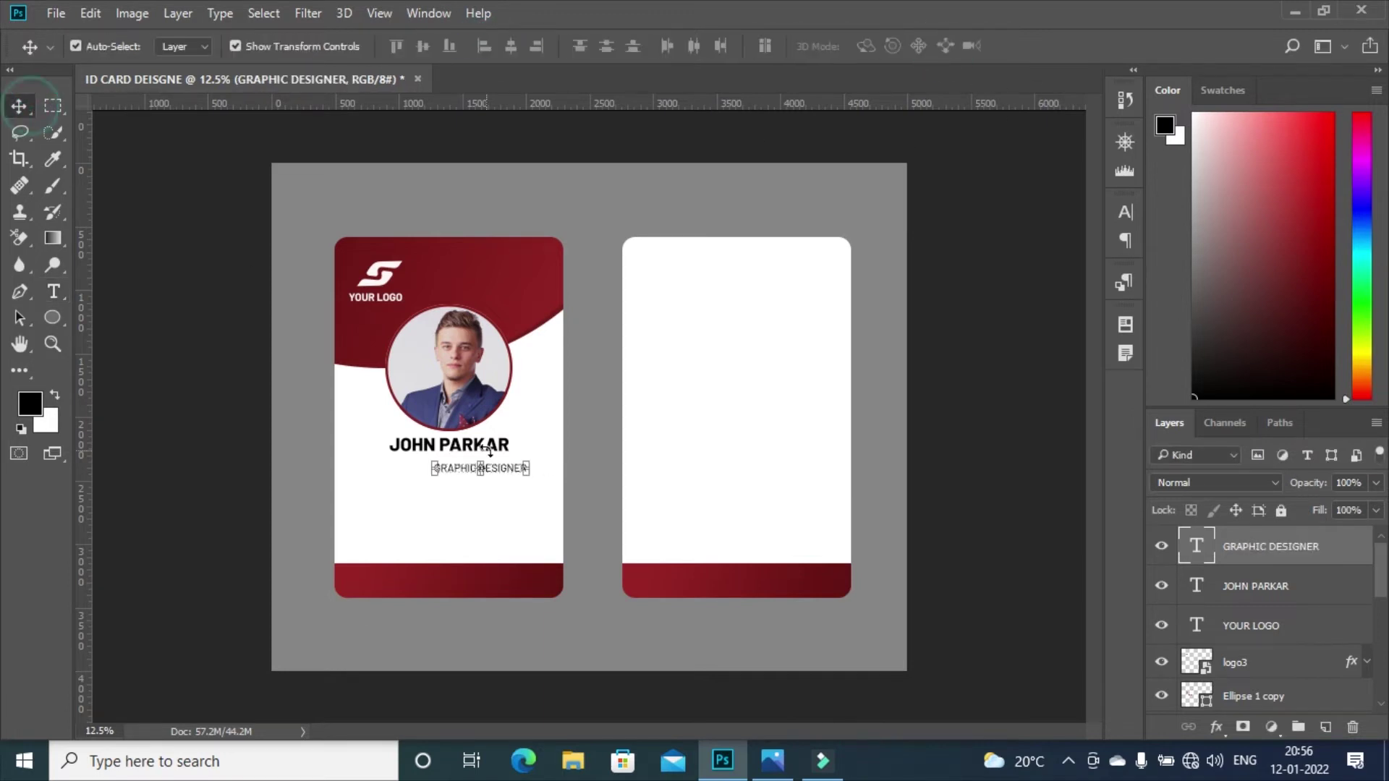
{"action": "left_click_drag", "start_coordinate": [461, 469], "coordinate": [430, 467]}
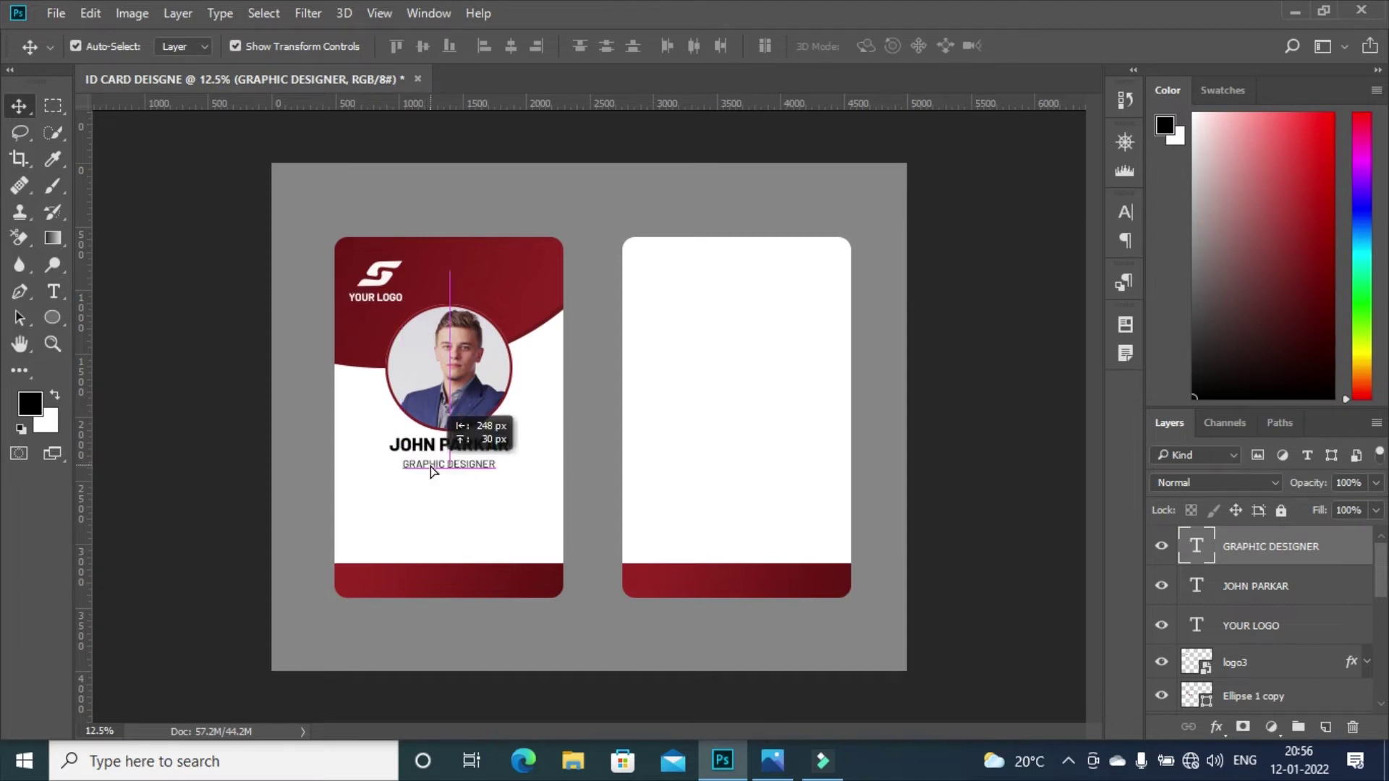
{"action": "double_click", "coordinate": [1196, 546]}
{"action": "left_click", "coordinate": [340, 45]}
Make GRAPHIC DESIGNER SemiBold and add a bold 18 pt ID CODE label.
{"action": "left_click", "coordinate": [335, 229]}
{"action": "left_click", "coordinate": [933, 47]}
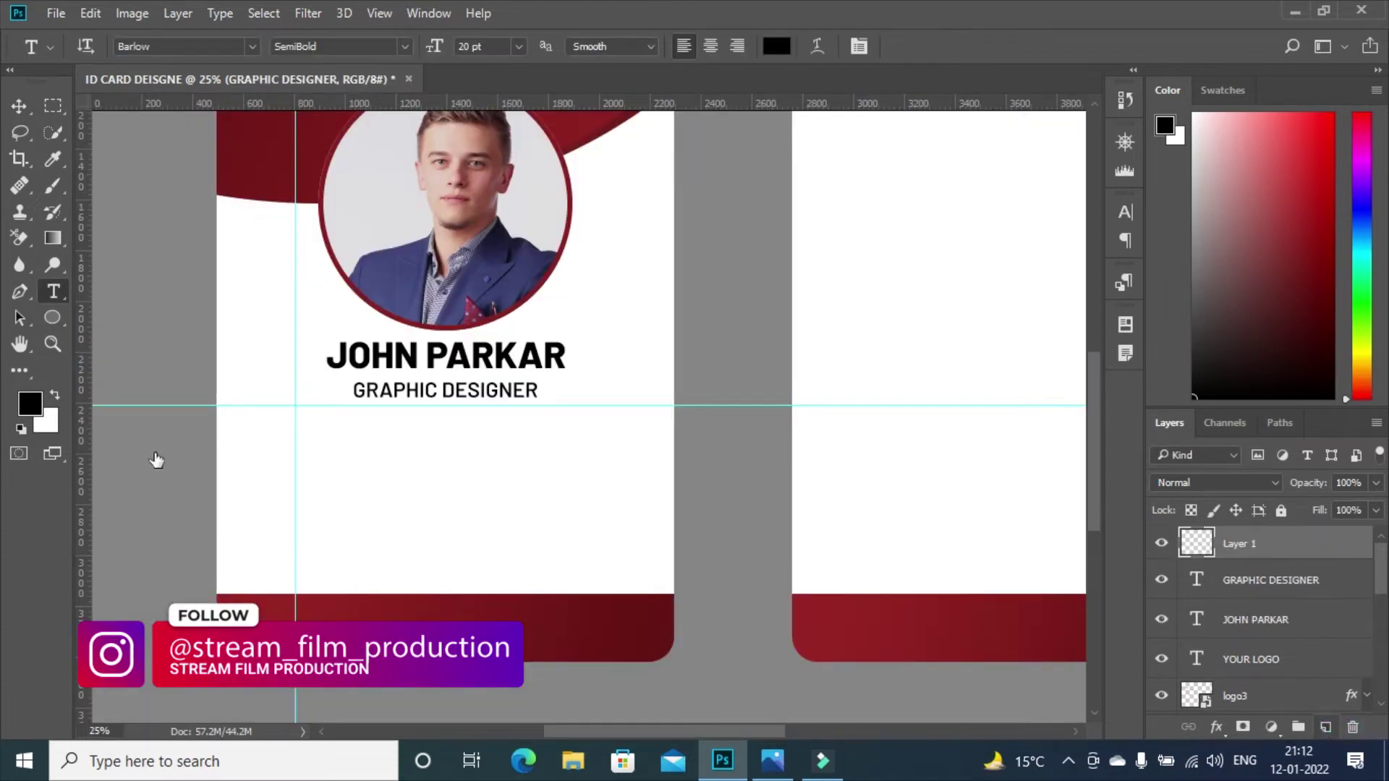
{"action": "left_click", "coordinate": [295, 413]}
{"action": "type", "text": "ID CODE"}
{"action": "key", "text": "ctrl+a"}
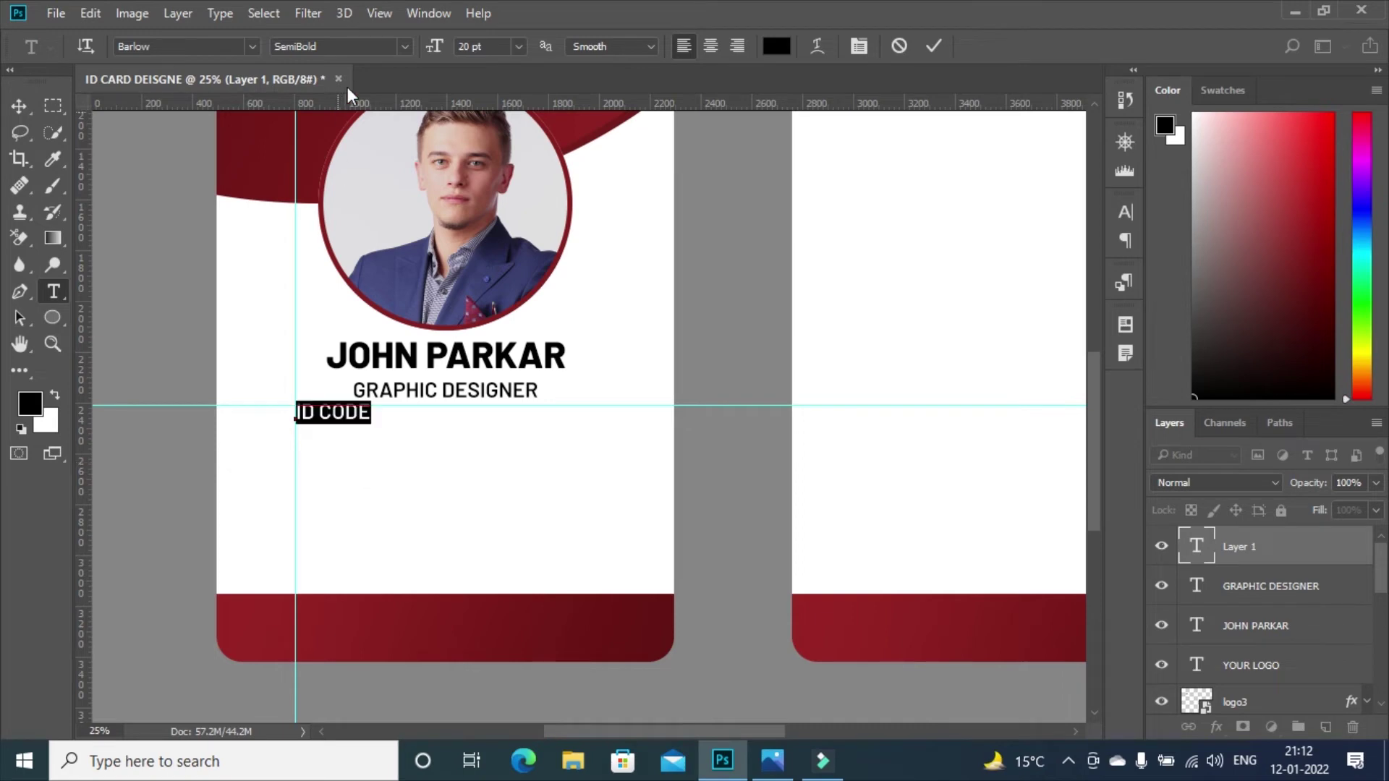
{"action": "left_click", "coordinate": [405, 47]}
{"action": "left_click", "coordinate": [304, 177]}
{"action": "left_click", "coordinate": [489, 45]}
{"action": "type", "text": "18"}
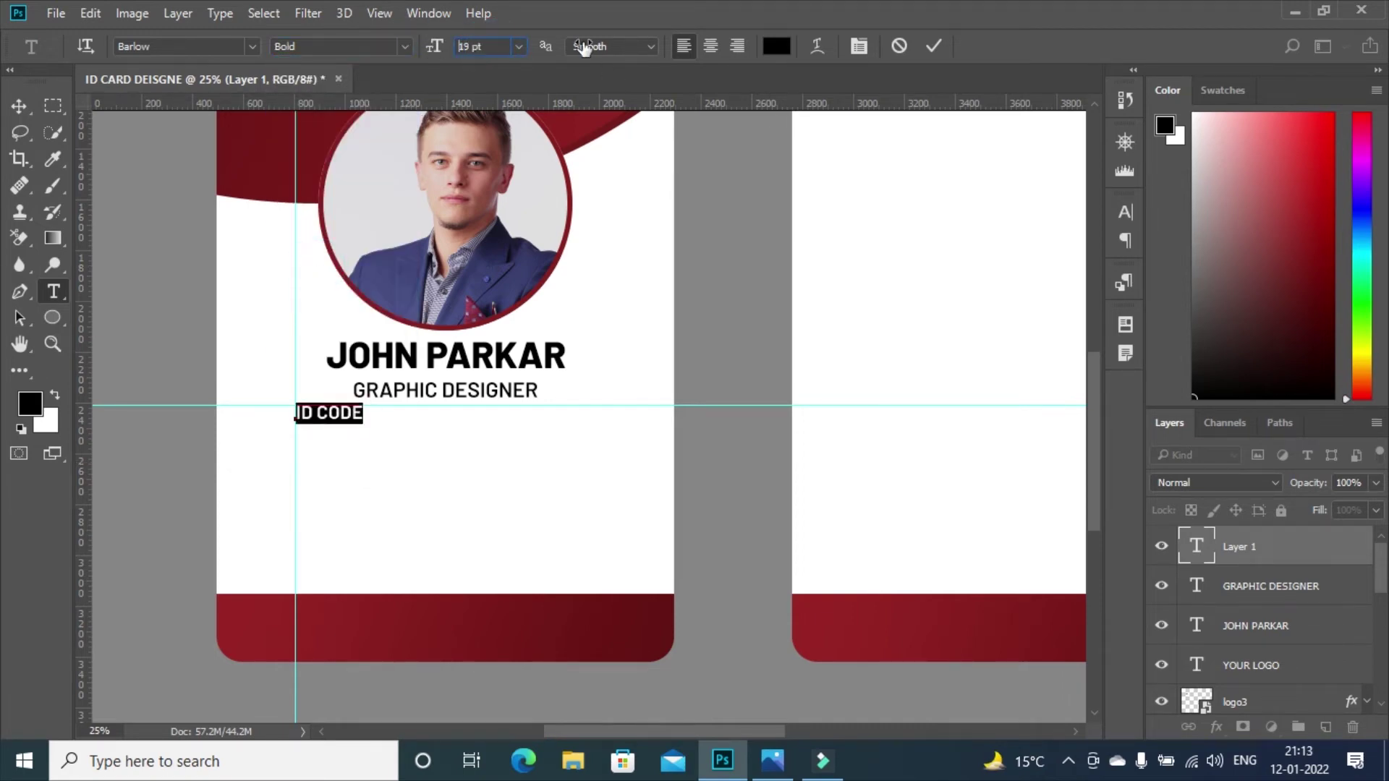
{"action": "left_click", "coordinate": [934, 45]}
Move ID CODE slightly lower and append its value ': A25B24C23'.
{"action": "left_click", "coordinate": [19, 105]}
{"action": "left_click_drag", "start_coordinate": [345, 410], "coordinate": [349, 424]}
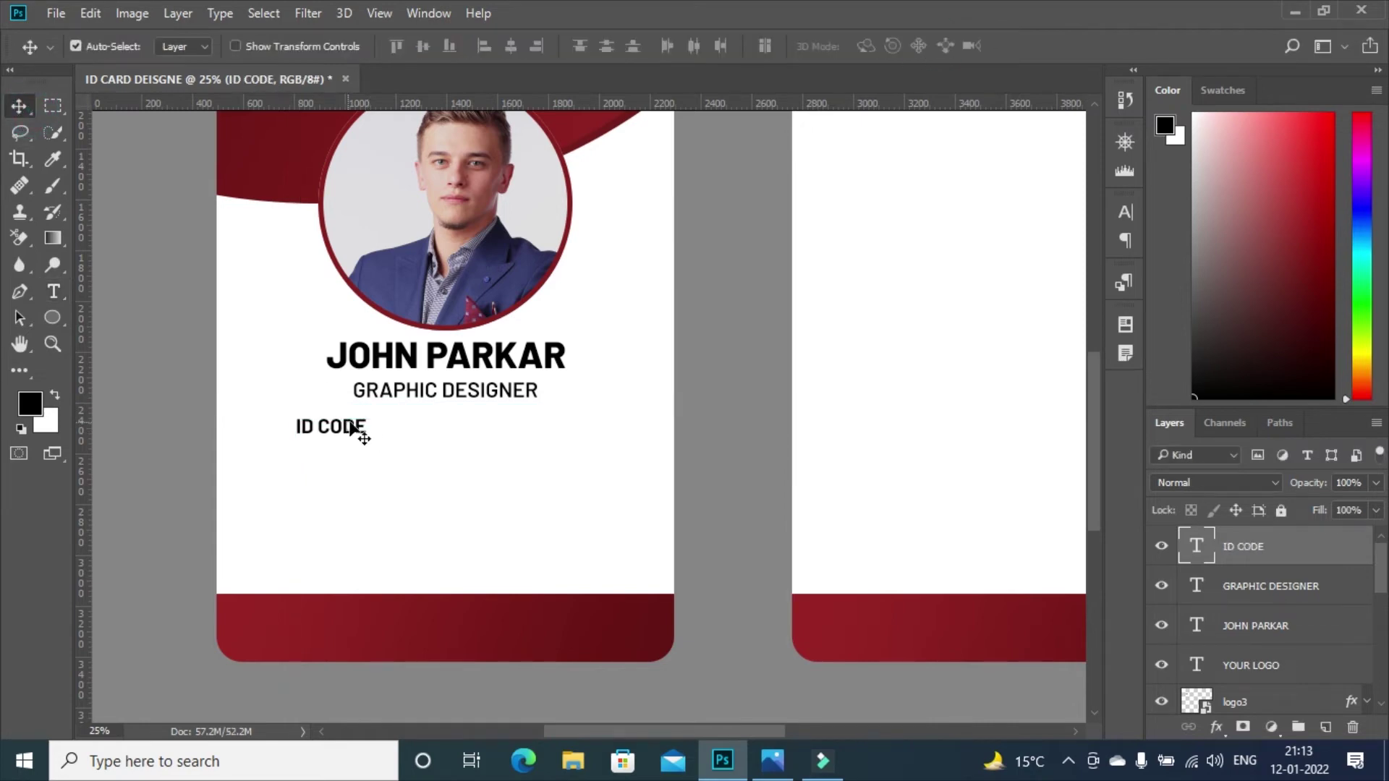
{"action": "double_click", "coordinate": [1199, 544]}
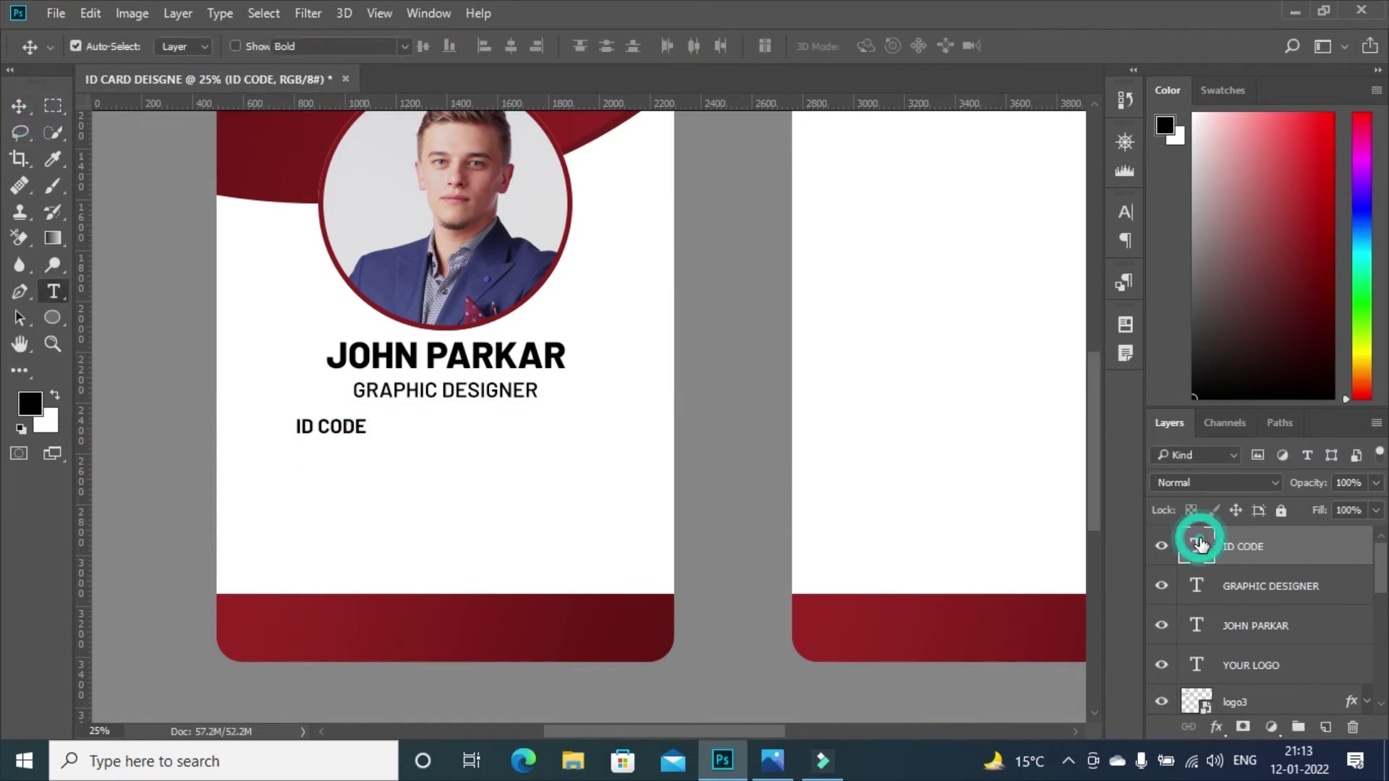
{"action": "key", "text": "End"}
{"action": "type", "text": ":     A25B24C23"}
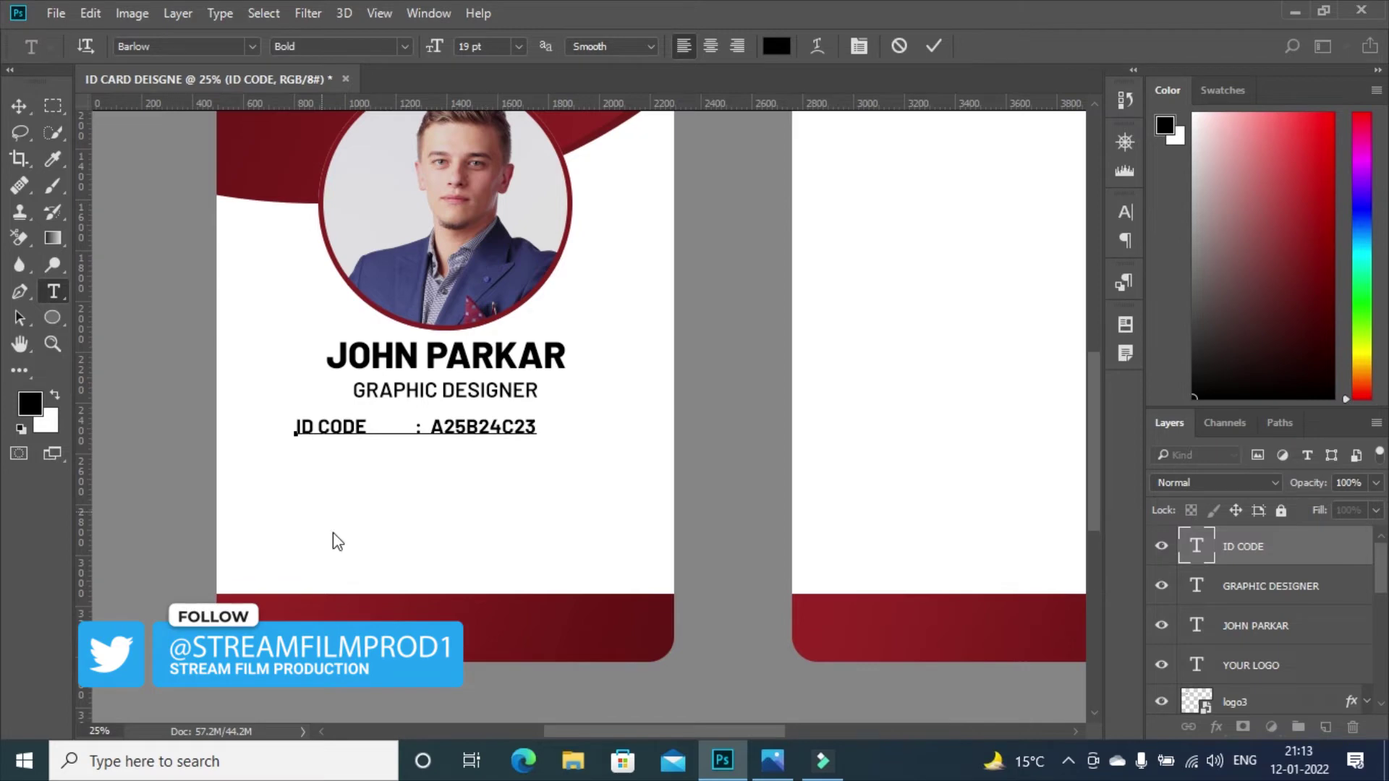
{"action": "left_click", "coordinate": [299, 454]}
{"action": "left_click", "coordinate": [934, 45]}
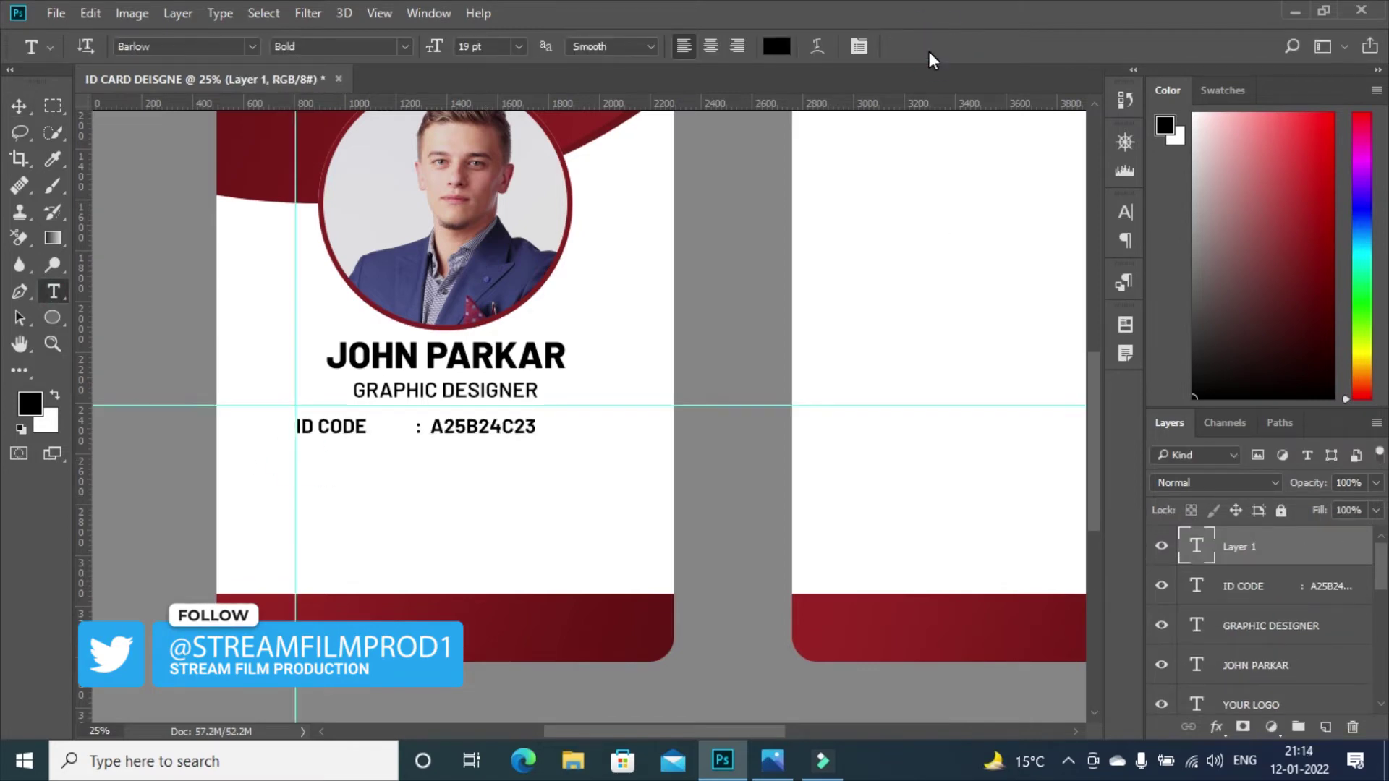
Add the D.O.B. line and an EXPIRE : 23-10-2025 line below ID CODE.
{"action": "left_click", "coordinate": [296, 454]}
{"action": "type", "text": "D.O.B."}
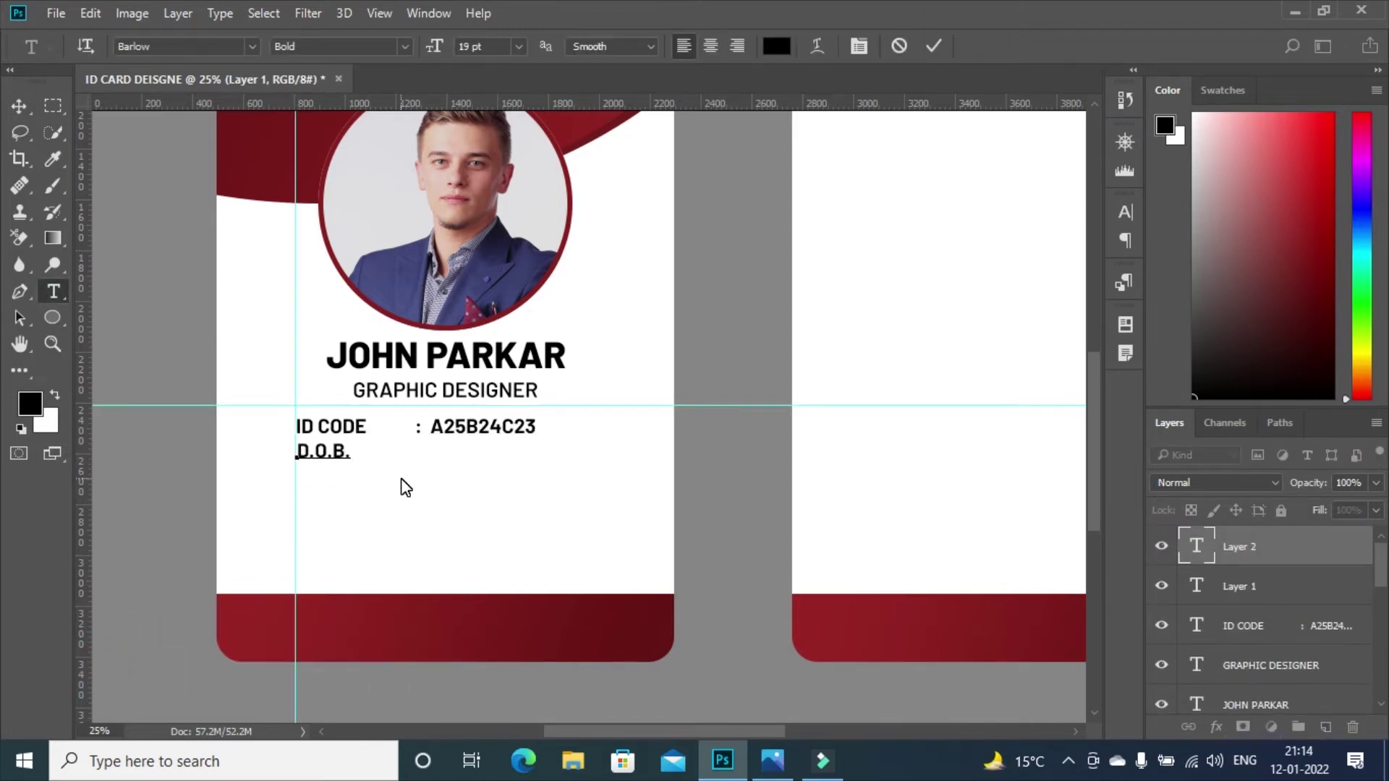
{"action": "type", "text": "95"}
{"action": "key", "text": "ctrl+Return"}
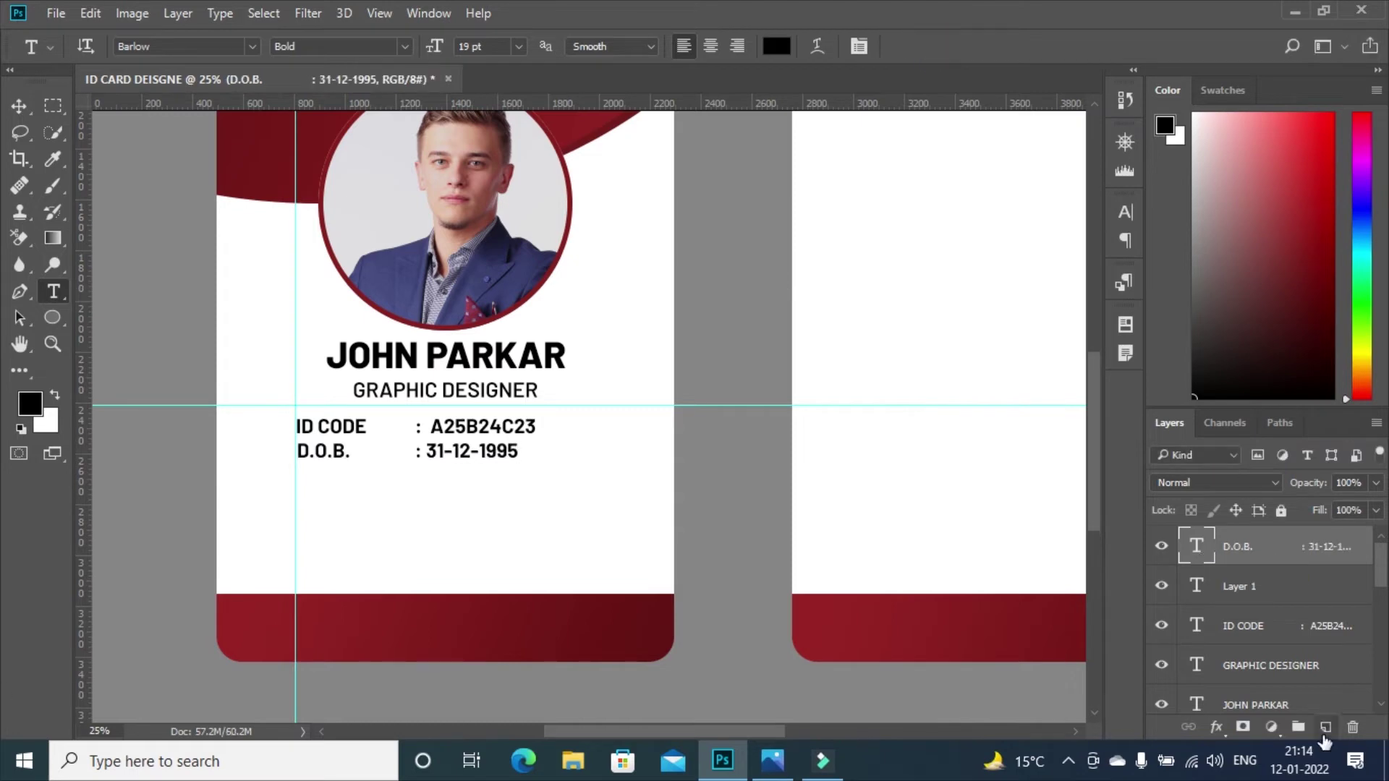
{"action": "left_click", "coordinate": [296, 475]}
{"action": "type", "text": "EXPIRE"}
{"action": "key", "text": "Tab"}
{"action": "type", "text": ": 23-1"}
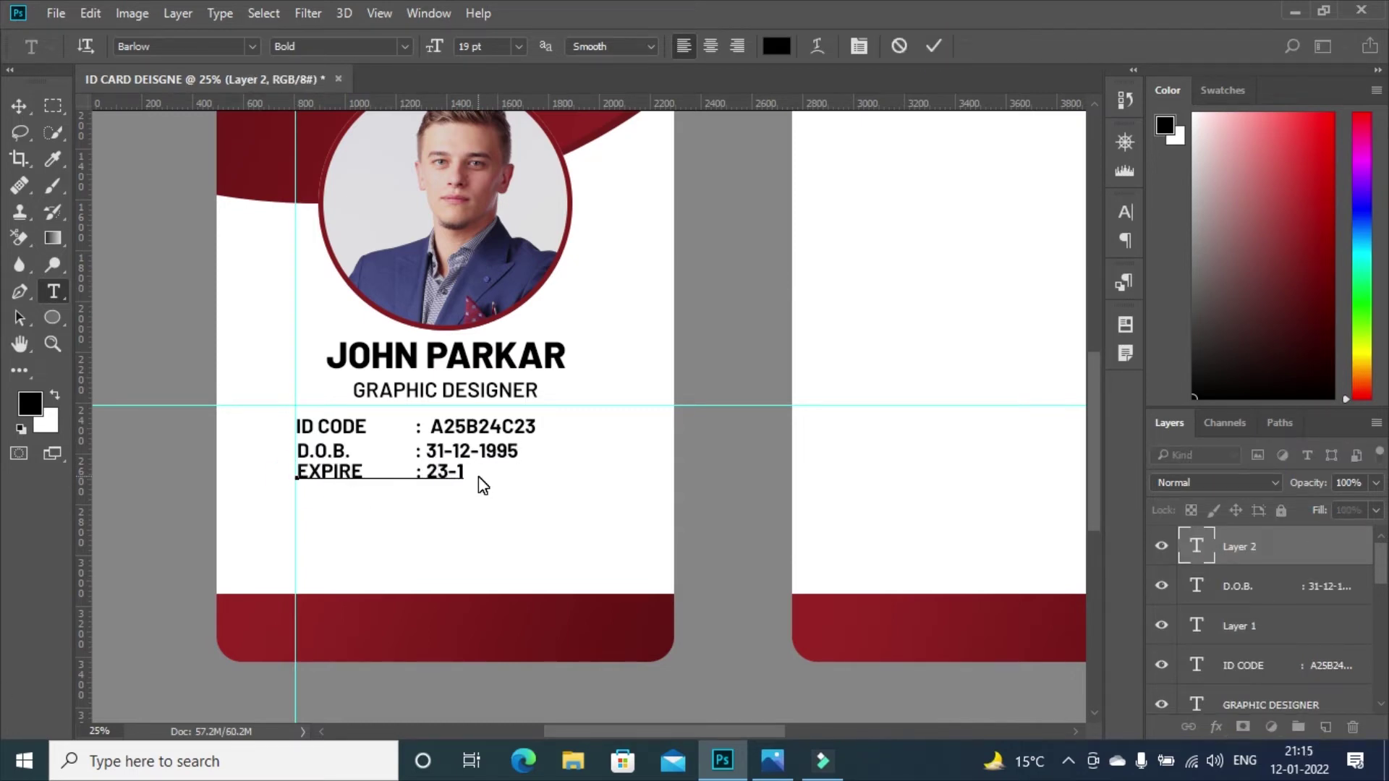
{"action": "type", "text": "0-2025"}
{"action": "left_click", "coordinate": [934, 45]}
Add PHONE and EMAIL lines with a sample phone number and e-mail address.
{"action": "left_click", "coordinate": [295, 492]}
{"action": "type", "text": "PHONE : "}
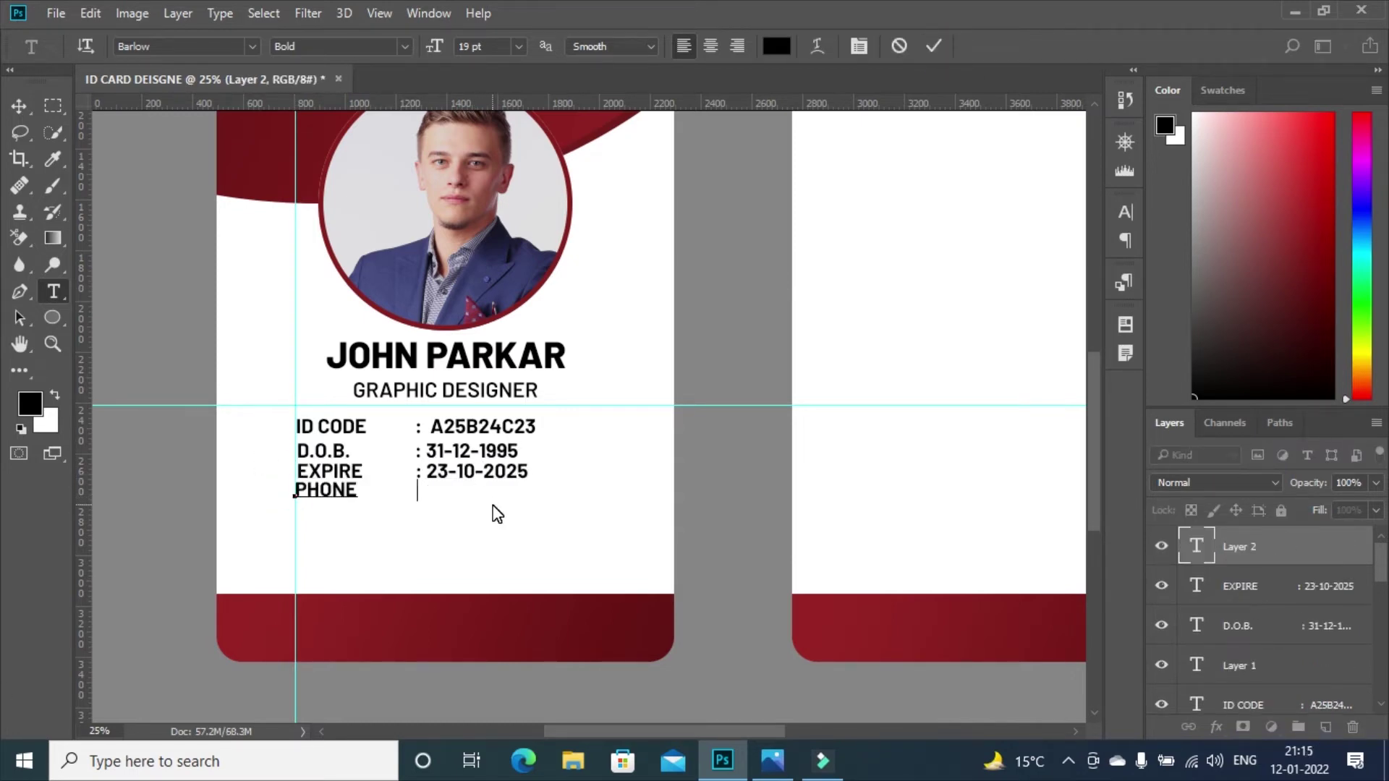
{"action": "type", "text": "+9876543210"}
{"action": "key", "text": "ctrl+Return"}
{"action": "left_click", "coordinate": [296, 512]}
{"action": "type", "text": "EMA"}
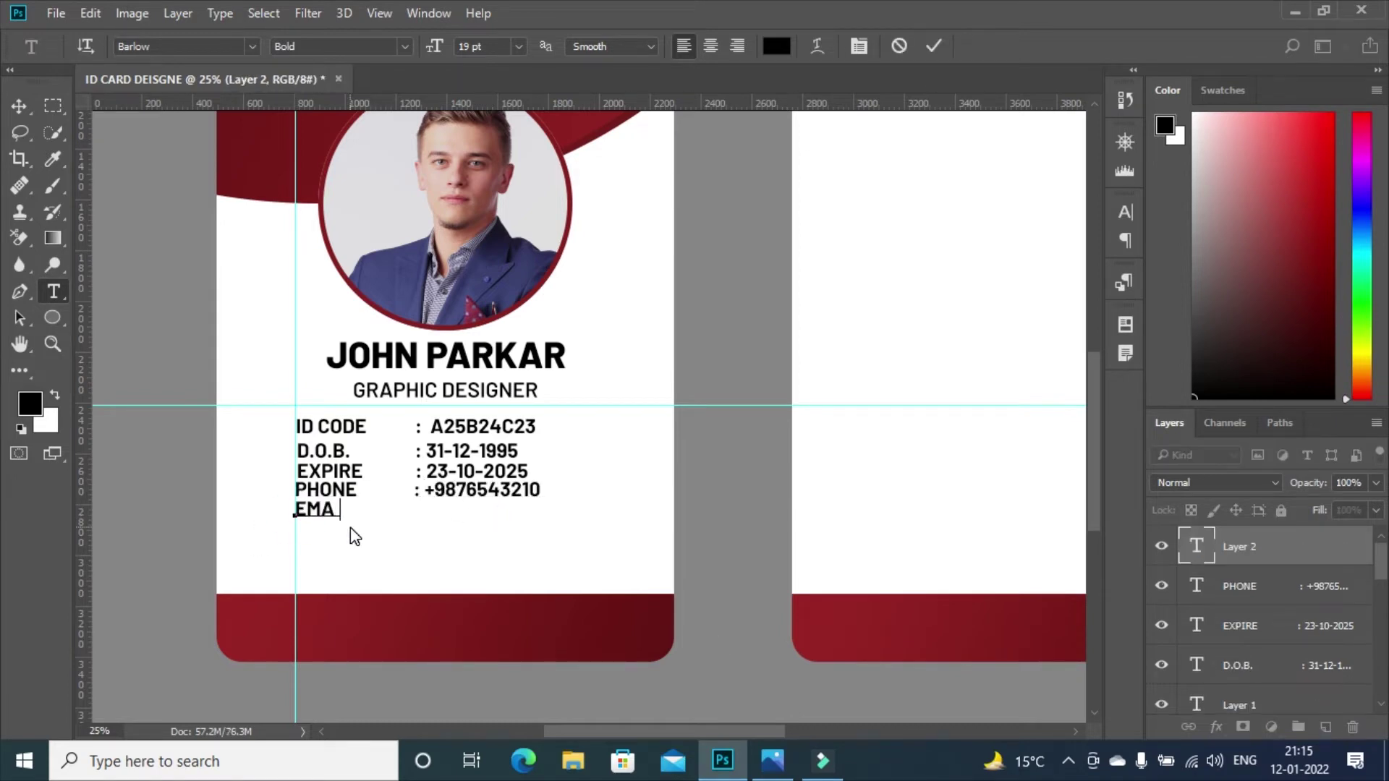
{"action": "type", "text": "ABCD@GMAIL.COM"}
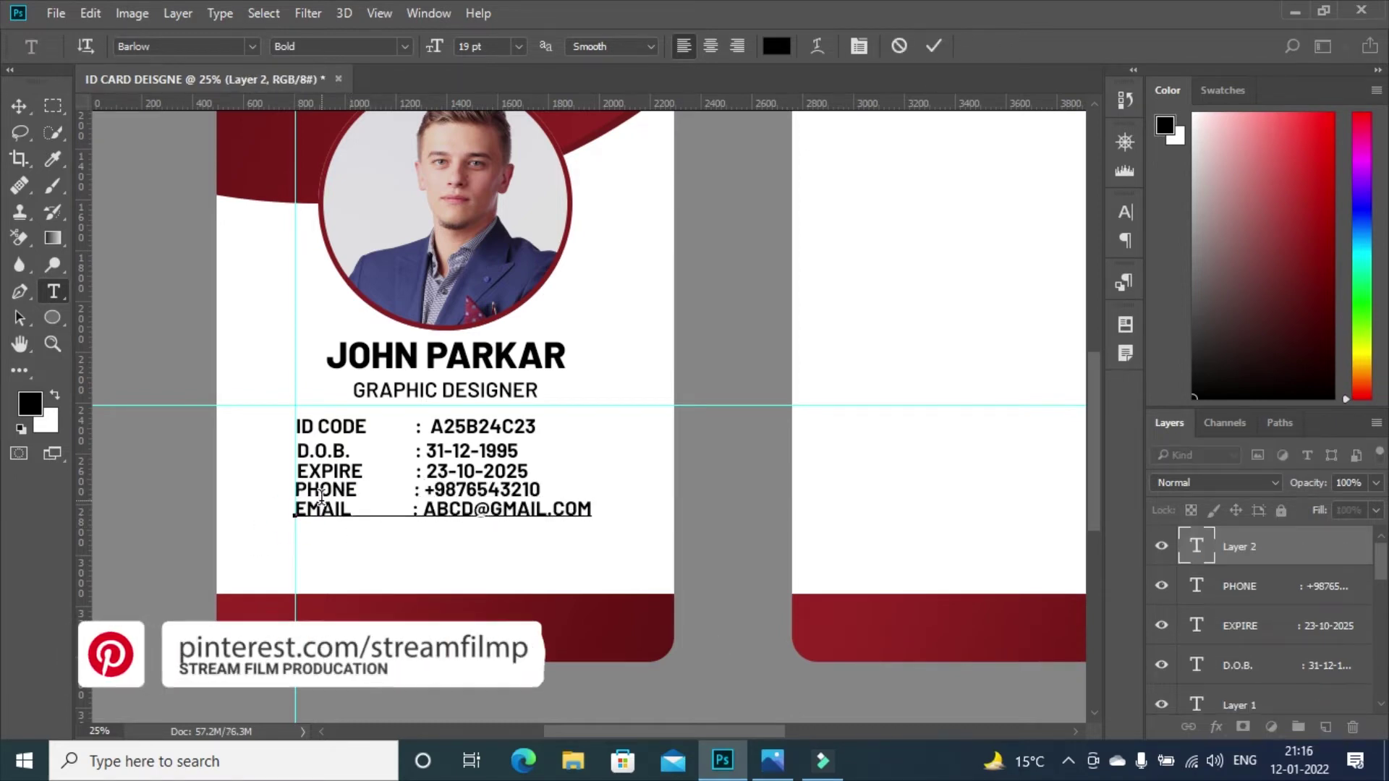
{"action": "key", "text": "BackSpace"}
{"action": "key", "text": "BackSpace"}
{"action": "key", "text": "BackSpace"}
{"action": "type", "text": "abcd@gmail.com"}
{"action": "left_click", "coordinate": [934, 46]}
Reposition the D.O.B. line and select the front card's base rectangle.
{"action": "key", "text": "v"}
{"action": "mouse_move", "coordinate": [325, 459]}
{"action": "left_mouse_down"}
{"action": "mouse_move", "coordinate": [305, 458]}
{"action": "mouse_move", "coordinate": [318, 529]}
{"action": "mouse_move", "coordinate": [308, 507]}
{"action": "left_mouse_up"}
{"action": "left_click", "coordinate": [383, 560]}
{"action": "left_click", "coordinate": [52, 293]}
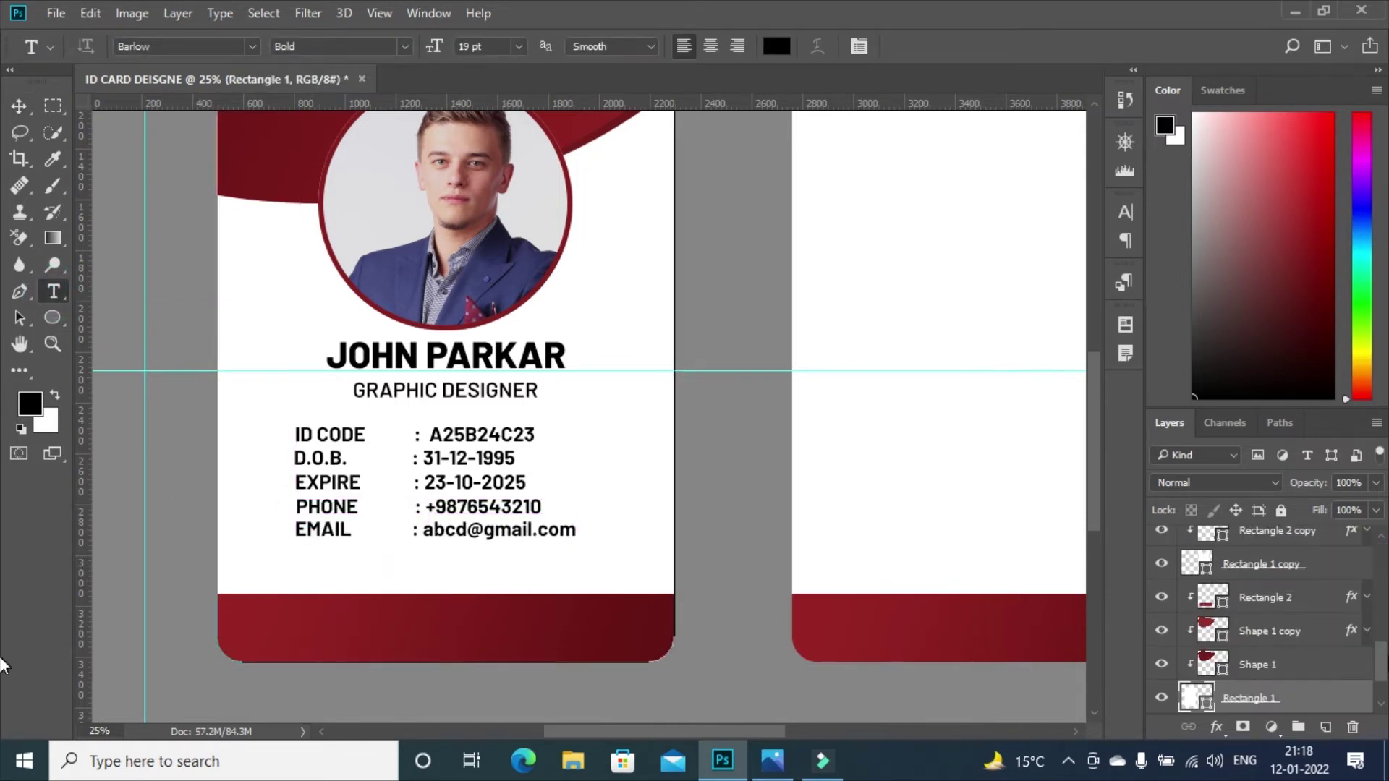
{"action": "scroll", "coordinate": [1273, 615], "scroll_direction": "up", "scroll_amount": 5}
{"action": "left_click", "coordinate": [1251, 543]}
{"action": "key", "text": "ctrl+shift+alt+n"}
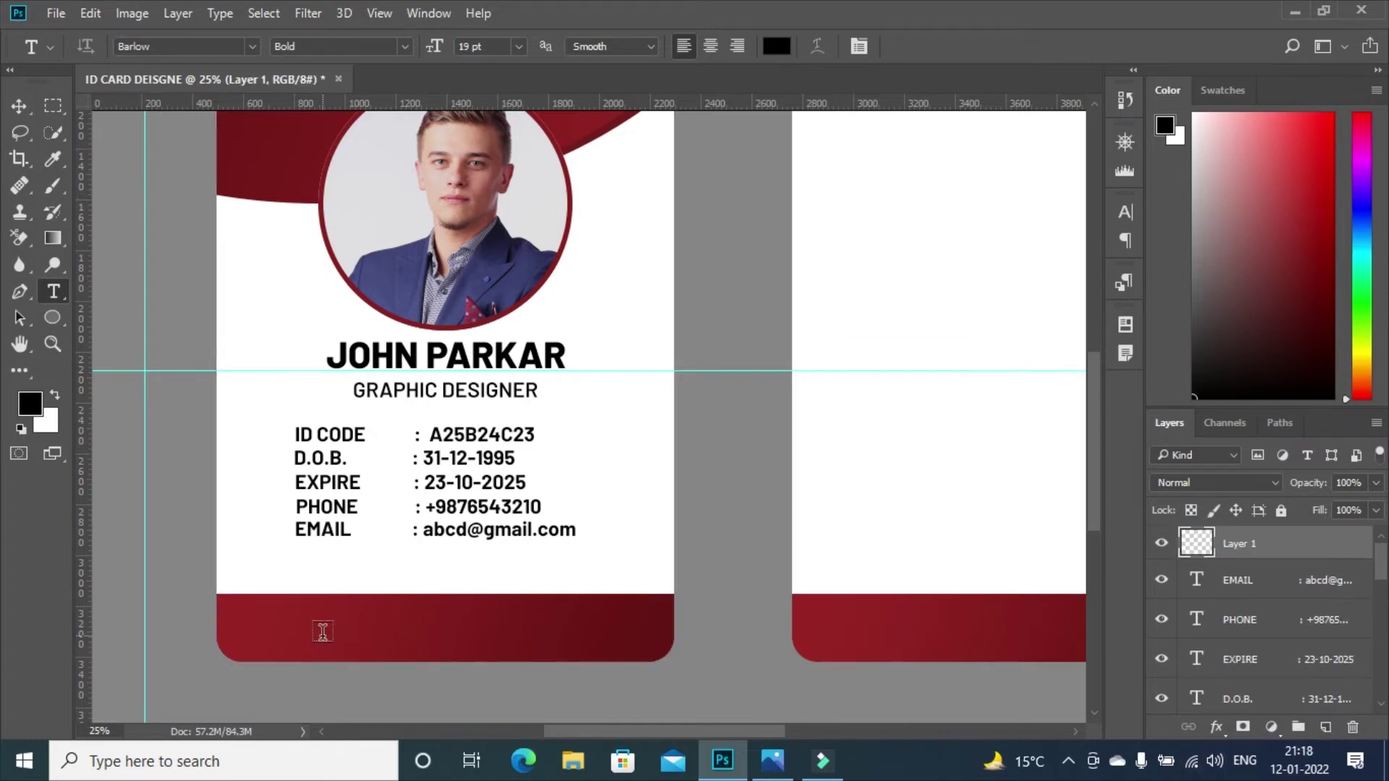
{"action": "left_click", "coordinate": [326, 632]}
{"action": "type", "text": "www"}
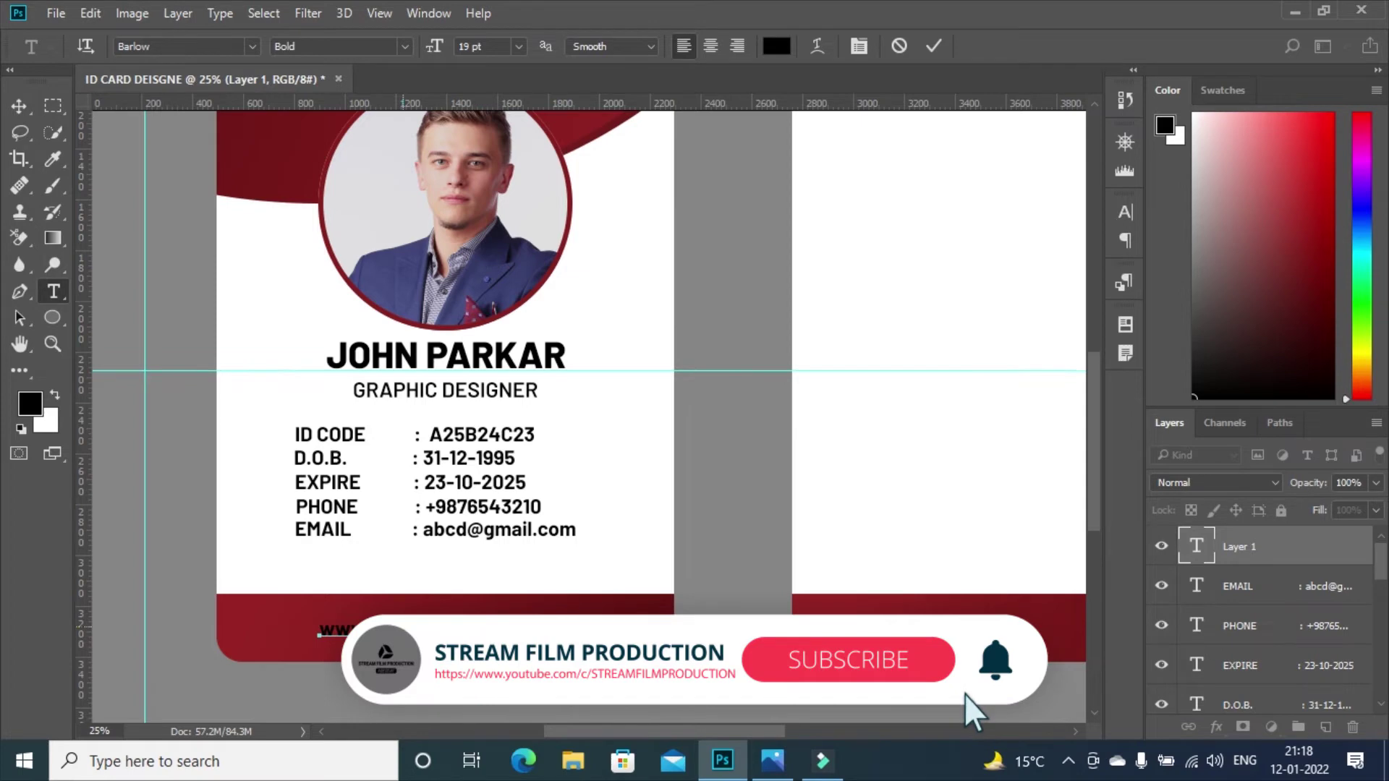
{"action": "left_click", "coordinate": [776, 46]}
{"action": "left_click", "coordinate": [782, 295]}
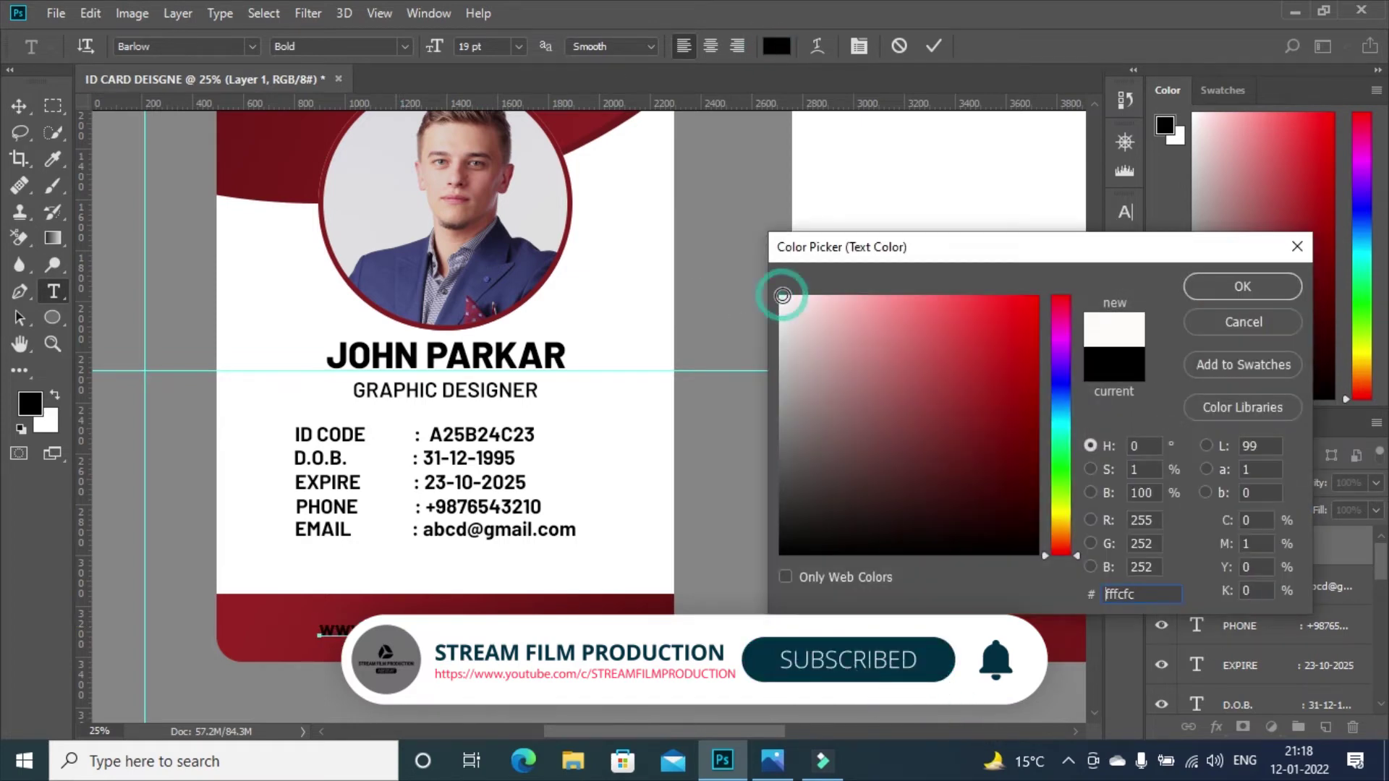
{"action": "left_click", "coordinate": [1243, 286]}
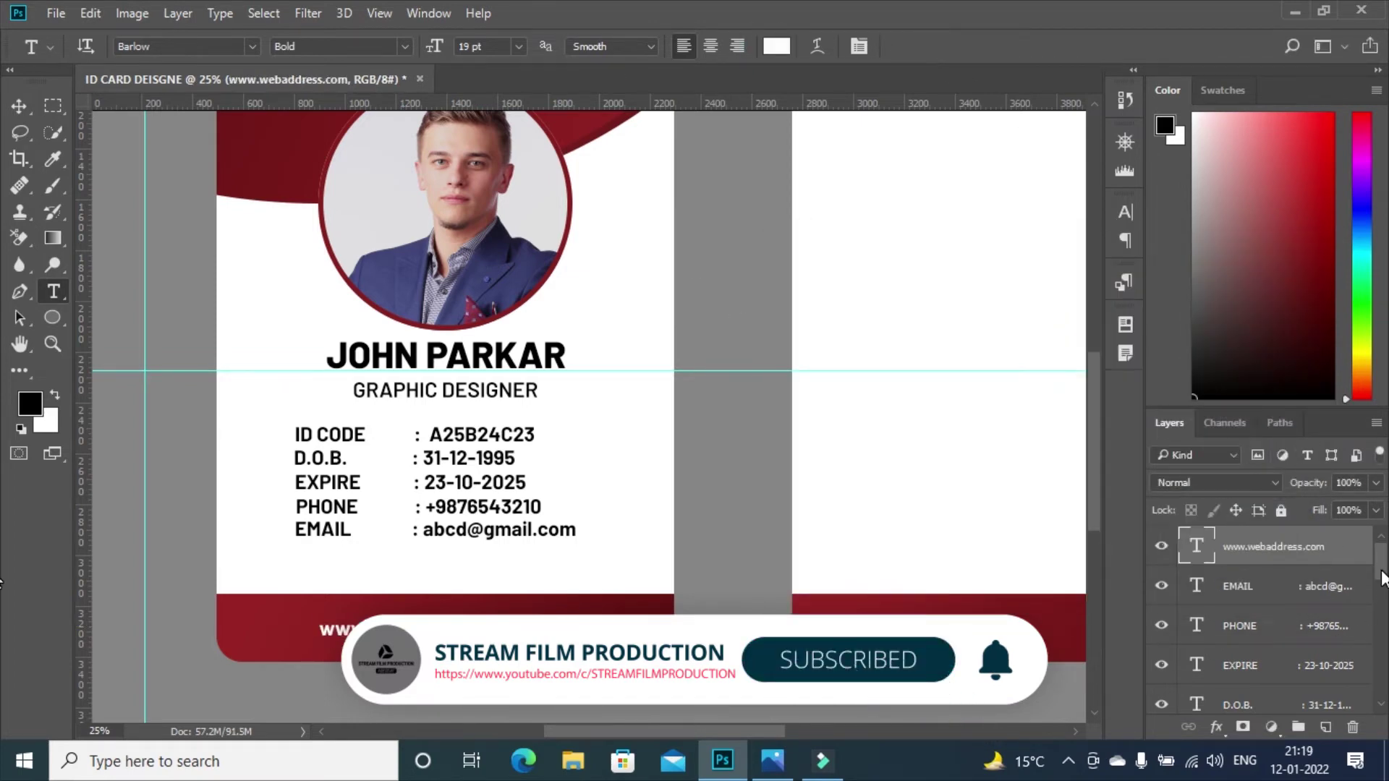
Centre the web address horizontally against the front card's base rectangle.
{"action": "left_click_drag", "start_coordinate": [1382, 578], "coordinate": [1382, 687]}
{"action": "left_click", "coordinate": [1250, 625]}
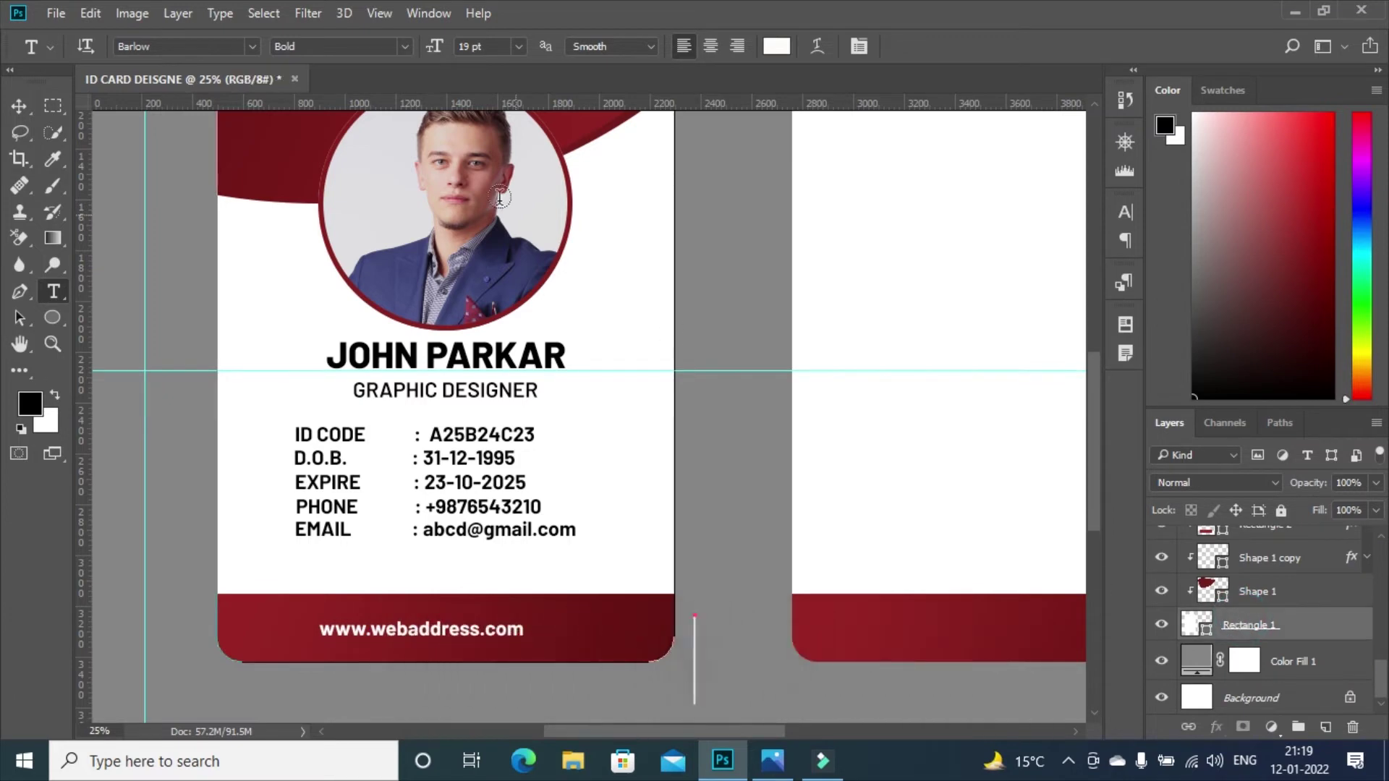
{"action": "left_click", "coordinate": [18, 106]}
{"action": "left_click", "coordinate": [508, 49]}
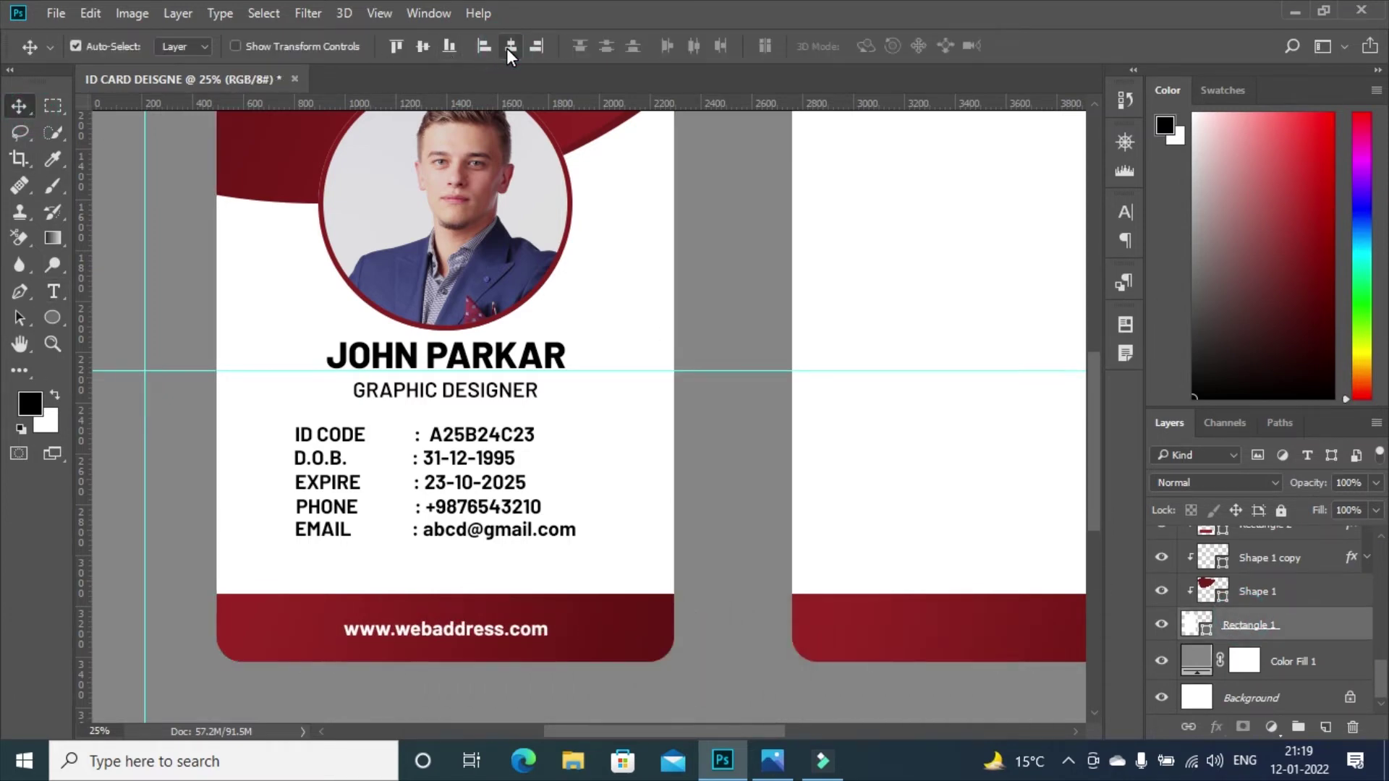
Delete the space after the colon in the ID CODE and EXPIRE lines.
{"action": "left_click_drag", "start_coordinate": [1381, 673], "coordinate": [1382, 572]}
{"action": "left_click", "coordinate": [1243, 680]}
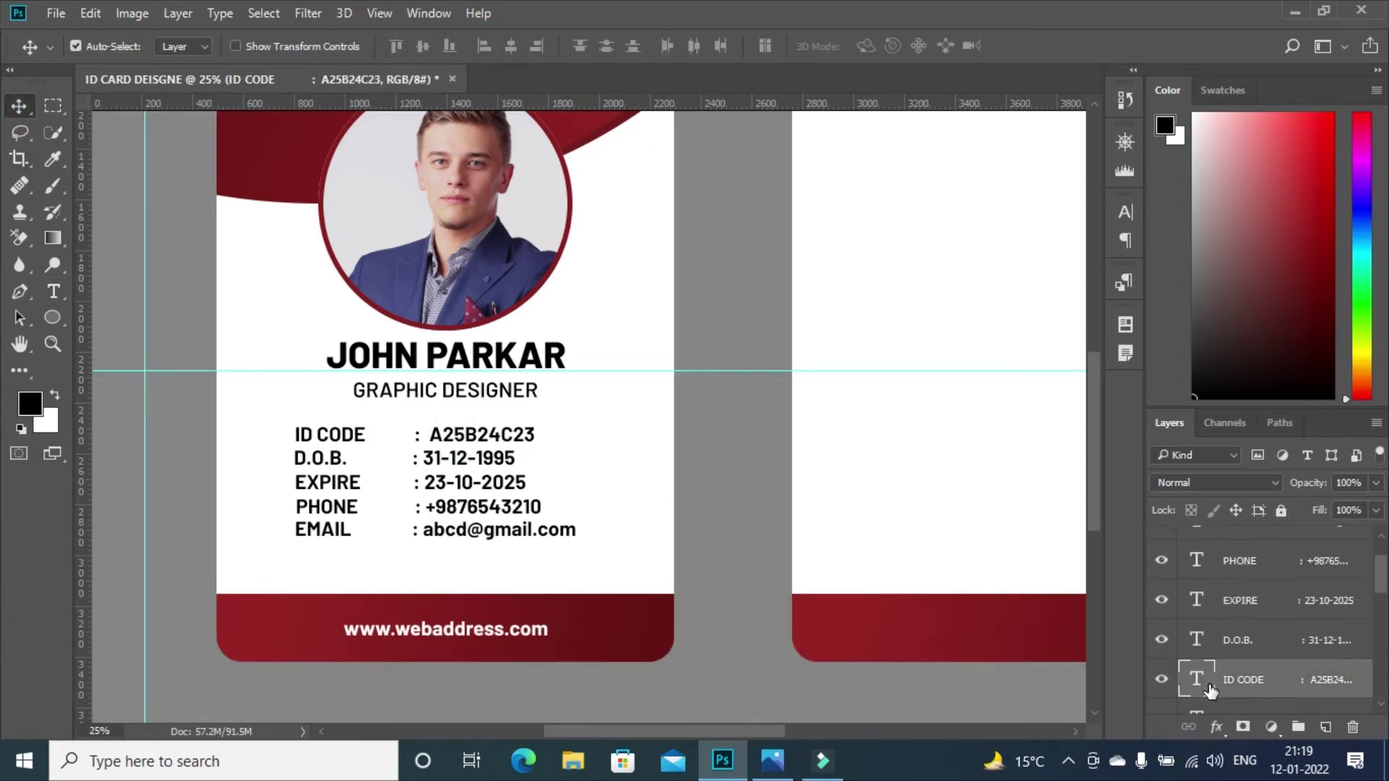
{"action": "key", "text": "t"}
{"action": "left_click", "coordinate": [494, 432]}
{"action": "key", "text": "BackSpace"}
{"action": "left_click", "coordinate": [480, 457]}
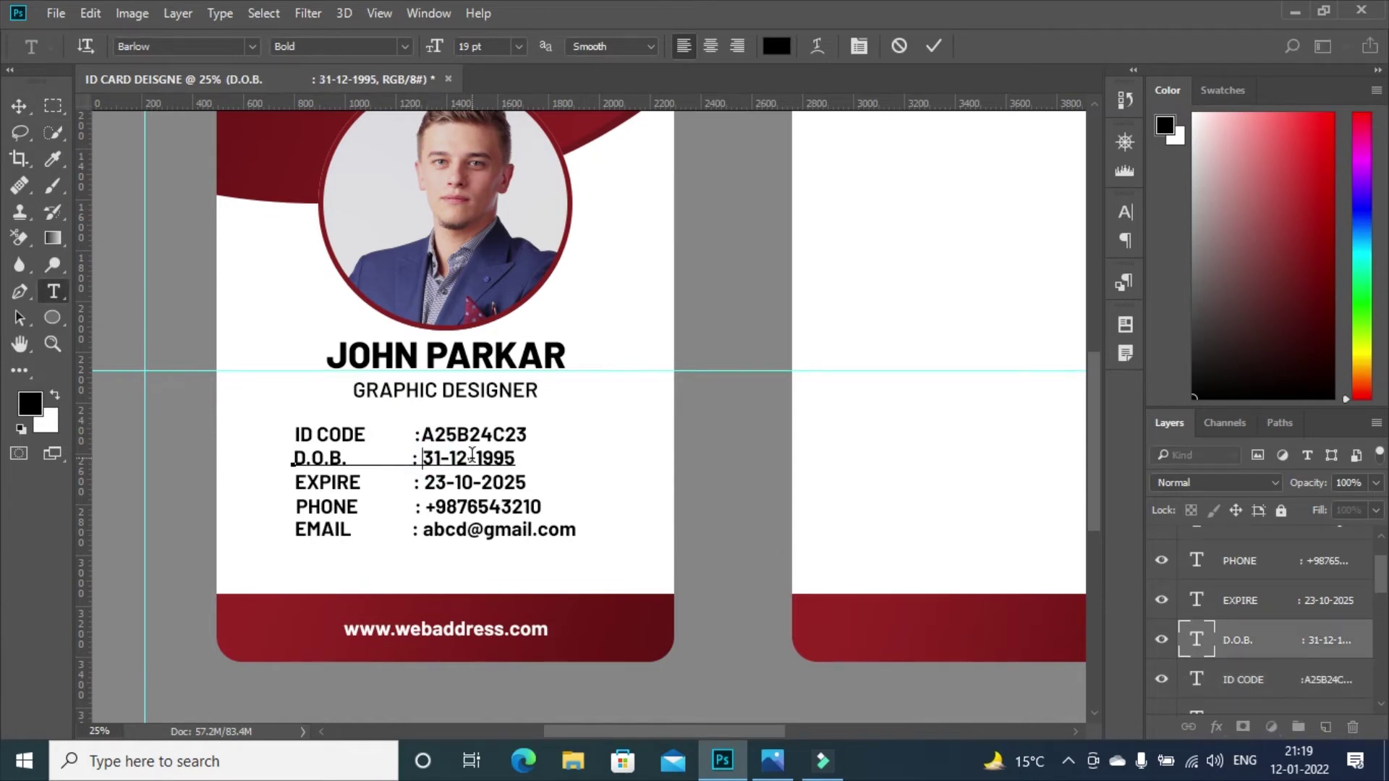
{"action": "left_click", "coordinate": [425, 481]}
{"action": "key", "text": "BackSpace"}
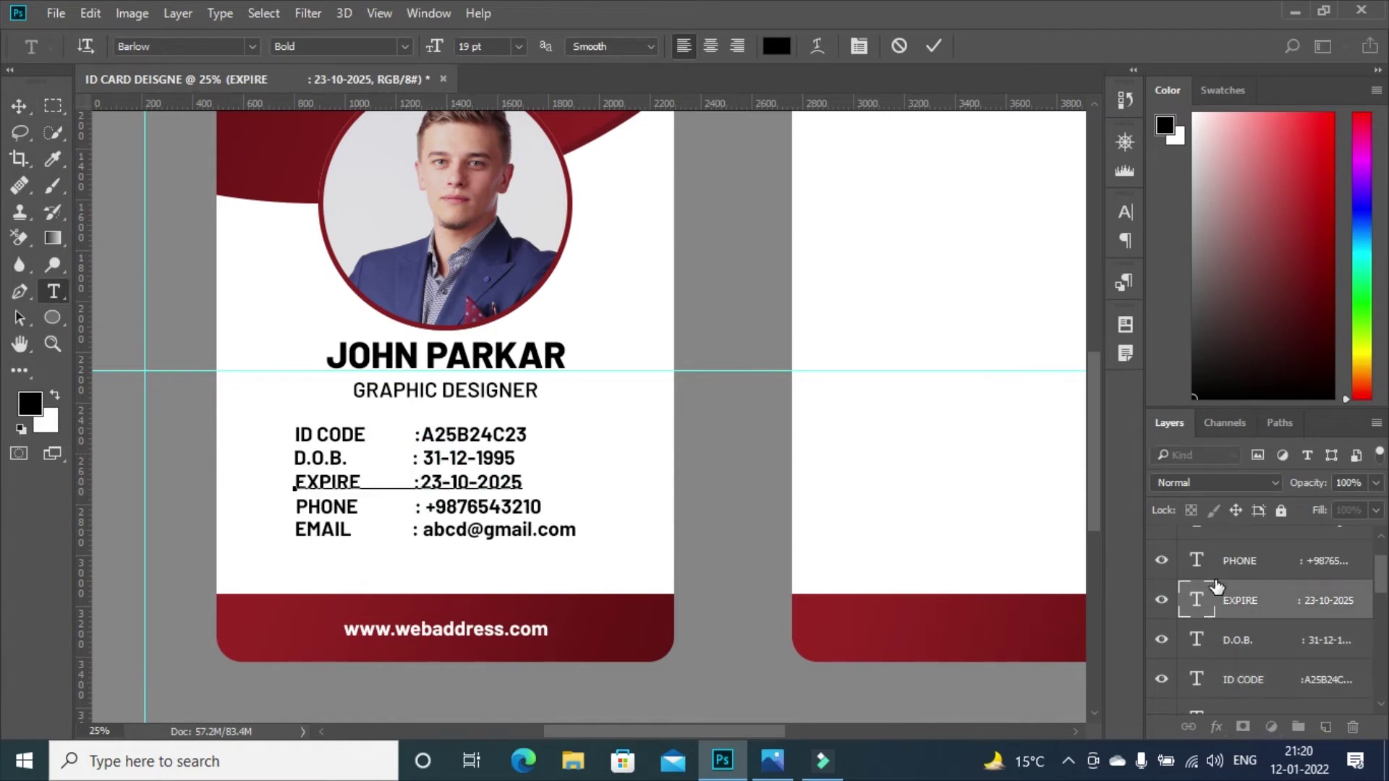
Delete the space after the colon in the D.O.B., PHONE and EMAIL lines.
{"action": "left_click", "coordinate": [425, 457]}
{"action": "key", "text": "BackSpace"}
{"action": "left_click", "coordinate": [421, 506]}
{"action": "key", "text": "BackSpace"}
{"action": "triple_click", "coordinate": [423, 529]}
{"action": "left_click", "coordinate": [424, 530]}
{"action": "key", "text": "Delete"}
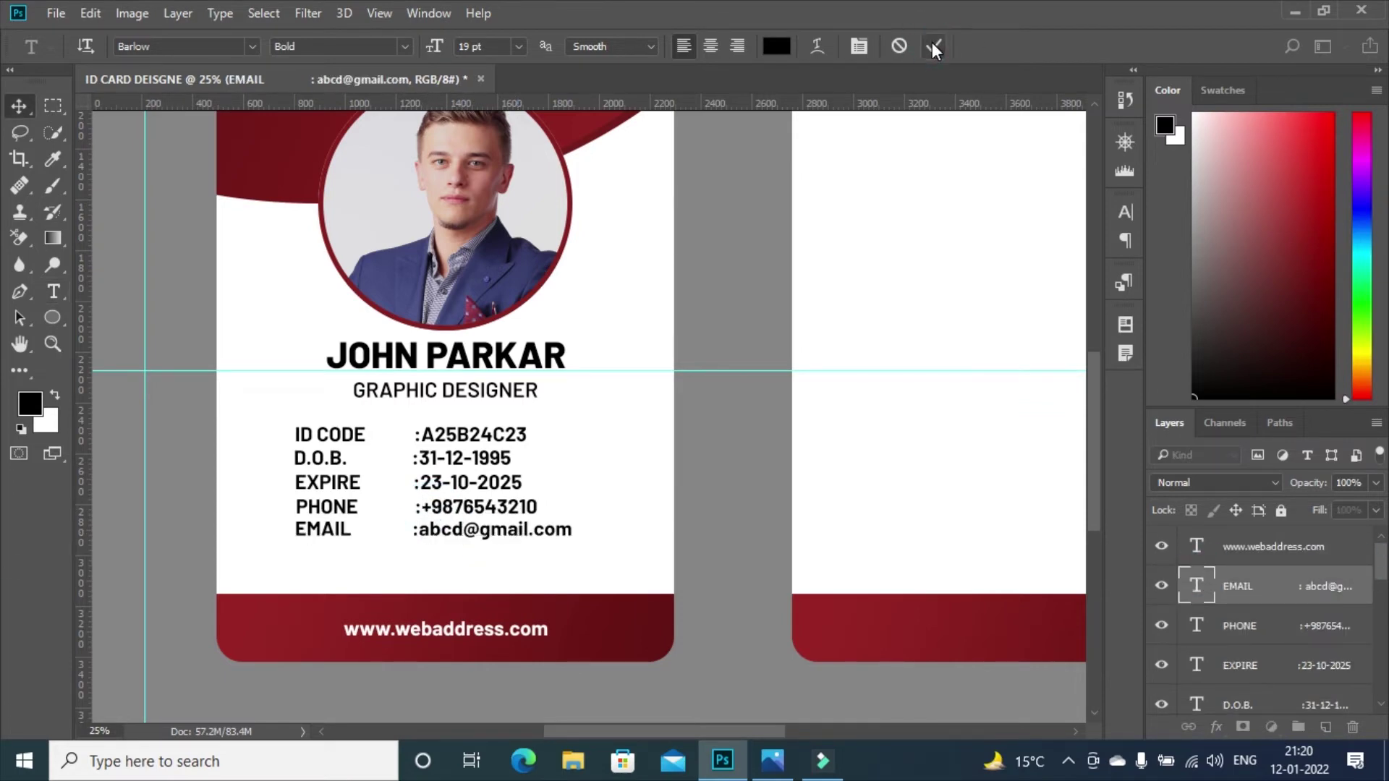
{"action": "left_click", "coordinate": [934, 45]}
Shift the detail lines into place, left-aligning EXPIRE and PHONE and raising D.O.B. under ID CODE.
{"action": "key", "text": "v"}
{"action": "scroll", "coordinate": [1273, 622], "scroll_direction": "down", "scroll_amount": 2}
{"action": "left_click_drag", "start_coordinate": [336, 458], "coordinate": [355, 434]}
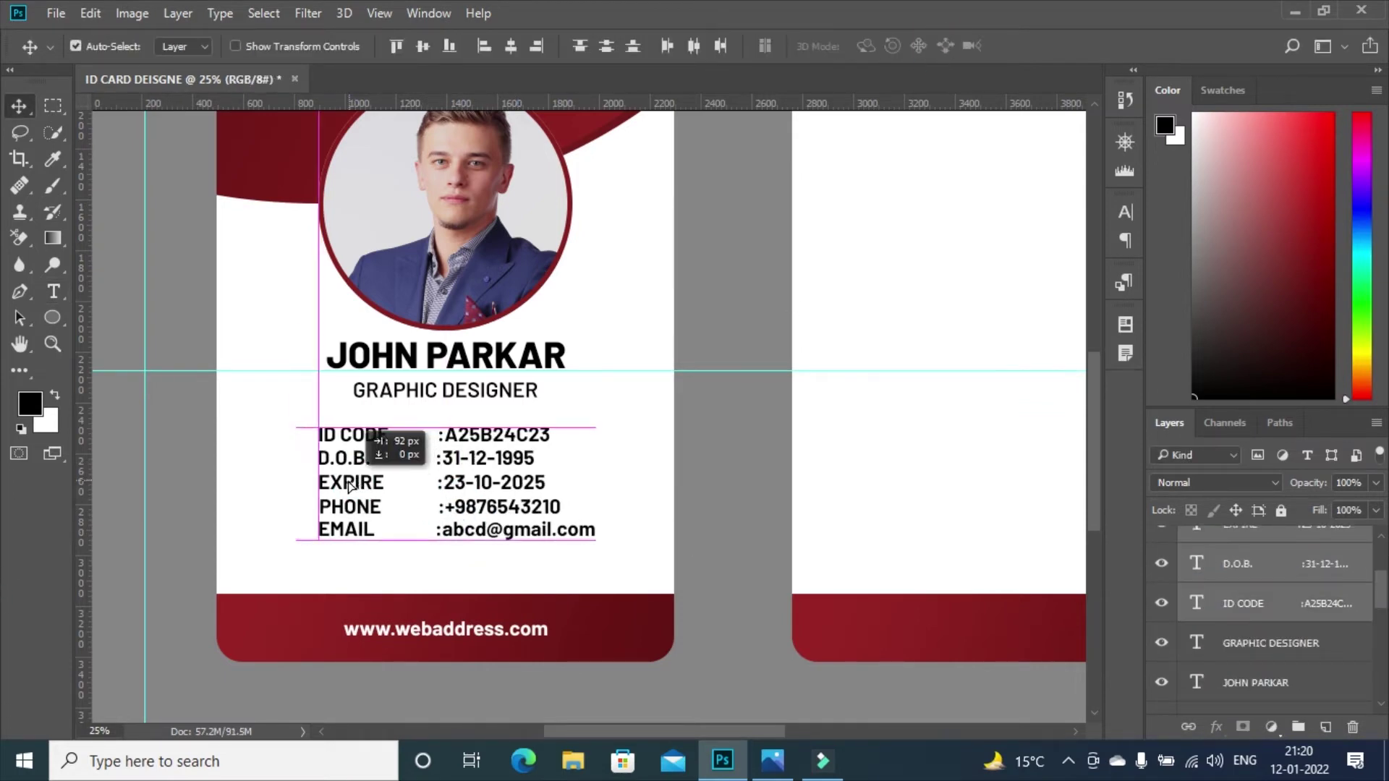
{"action": "key", "text": "ctrl+plus"}
{"action": "key", "text": "ctrl+plus"}
{"action": "left_click_drag", "start_coordinate": [368, 352], "coordinate": [385, 362]}
{"action": "left_click_drag", "start_coordinate": [411, 284], "coordinate": [408, 276]}
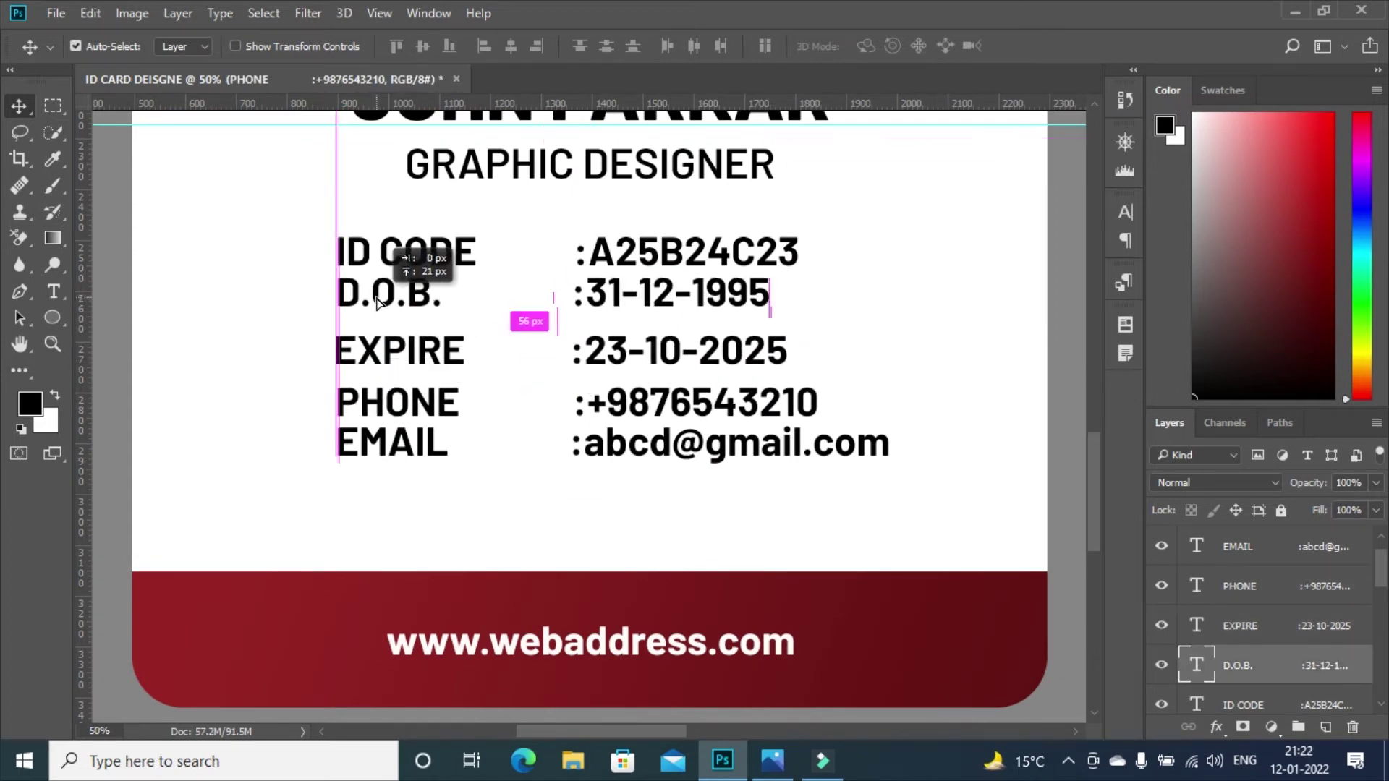
Evenly space the rows by moving EXPIRE, PHONE and EMAIL up beneath each other.
{"action": "left_click", "coordinate": [370, 352]}
{"action": "left_click_drag", "start_coordinate": [369, 352], "coordinate": [370, 342]}
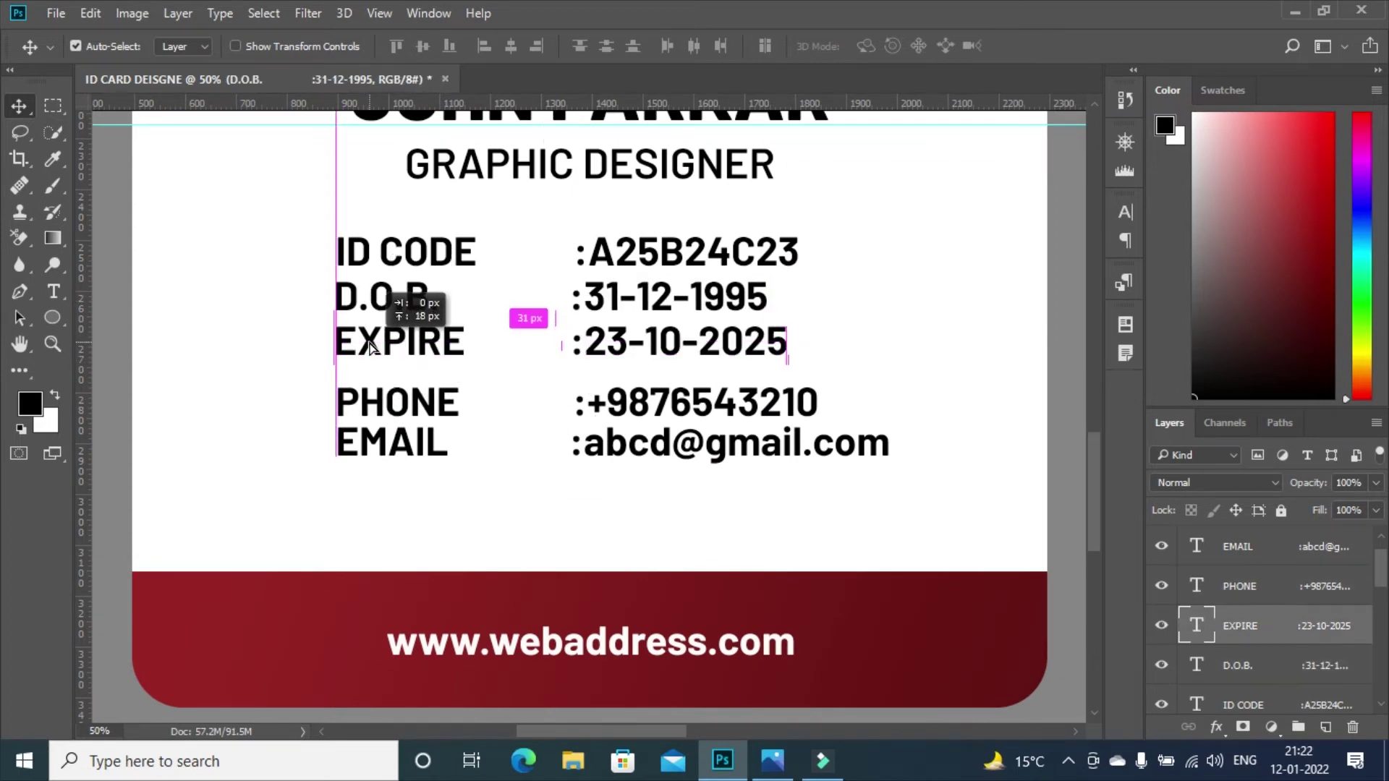
{"action": "left_click_drag", "start_coordinate": [367, 406], "coordinate": [367, 393]}
{"action": "left_click_drag", "start_coordinate": [391, 443], "coordinate": [391, 431]}
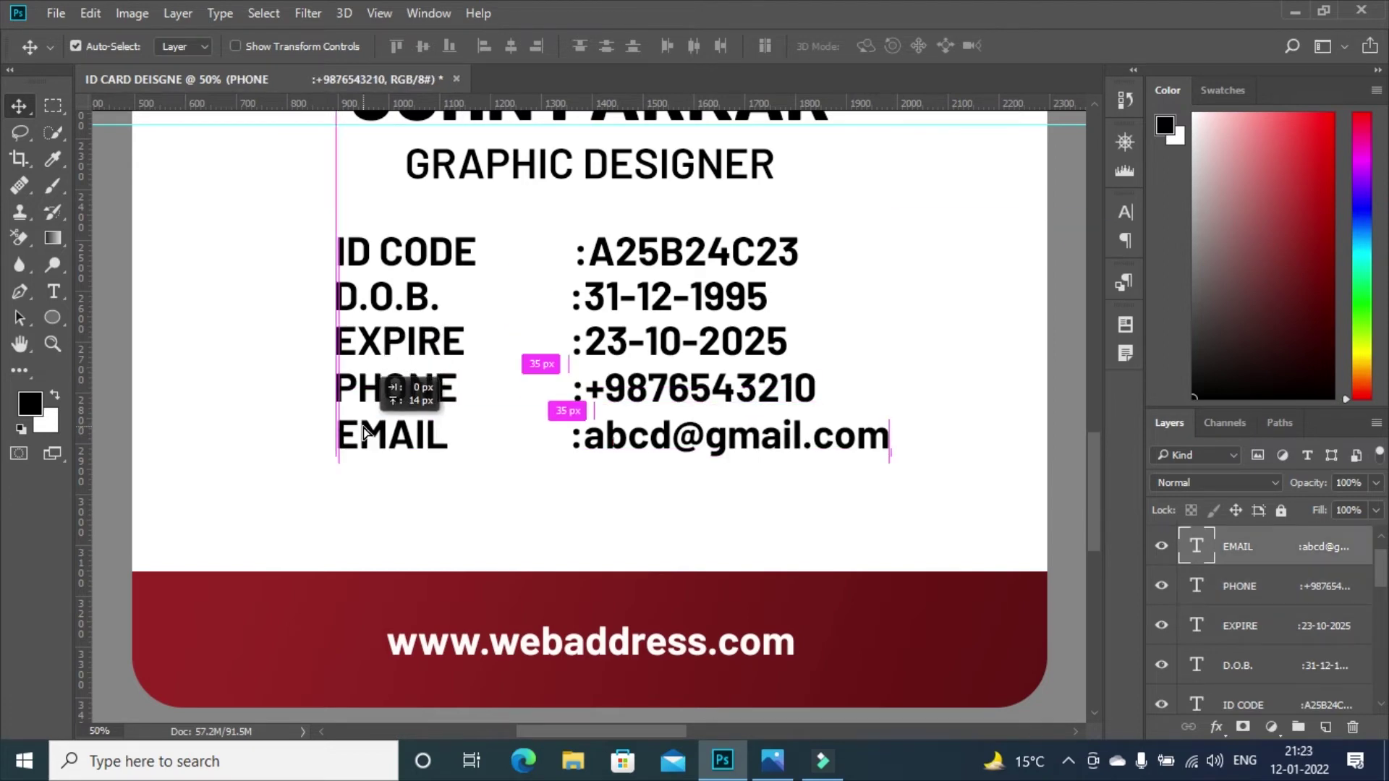
{"action": "left_click", "coordinate": [1197, 665]}
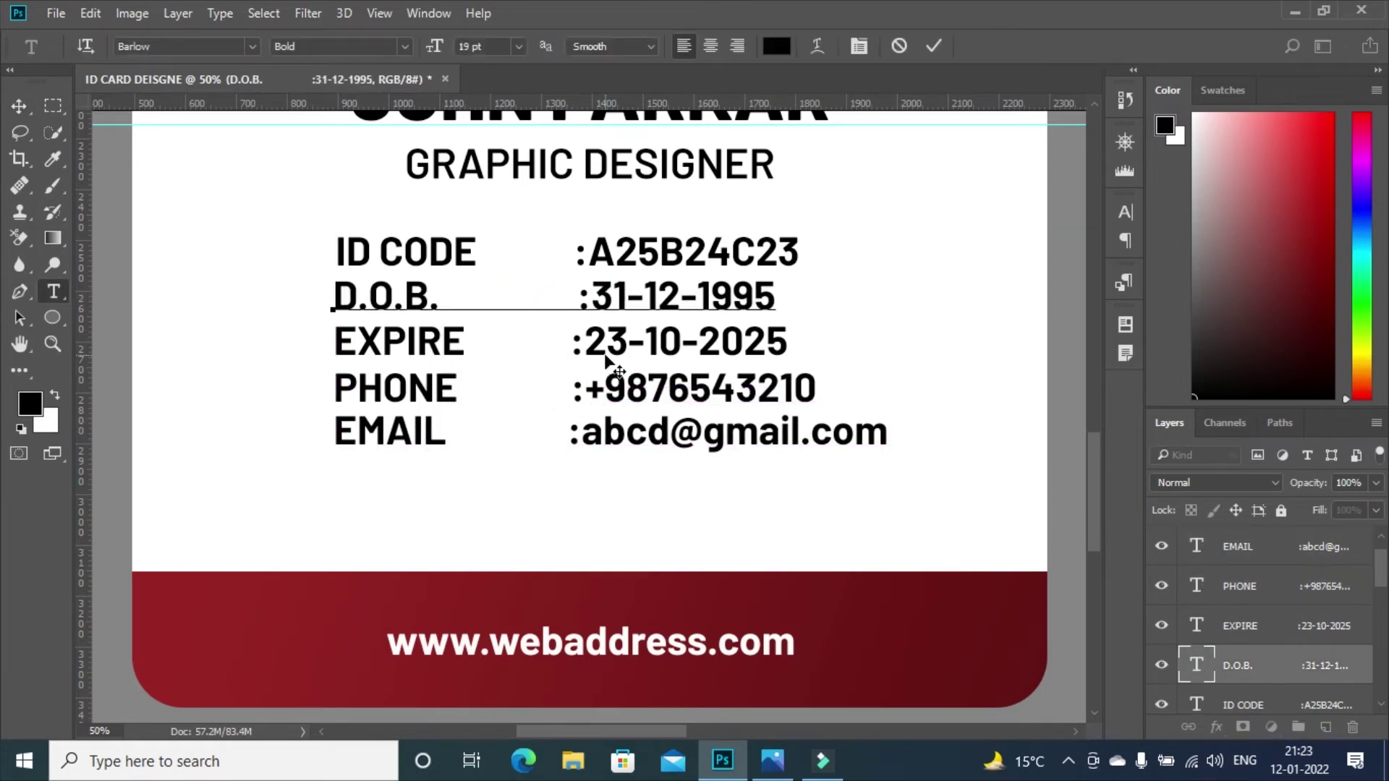
{"action": "key", "text": "ctrl+minus"}
{"action": "key", "text": "ctrl+minus"}
{"action": "key", "text": "ctrl+minus"}
{"action": "key", "text": "ctrl+minus"}
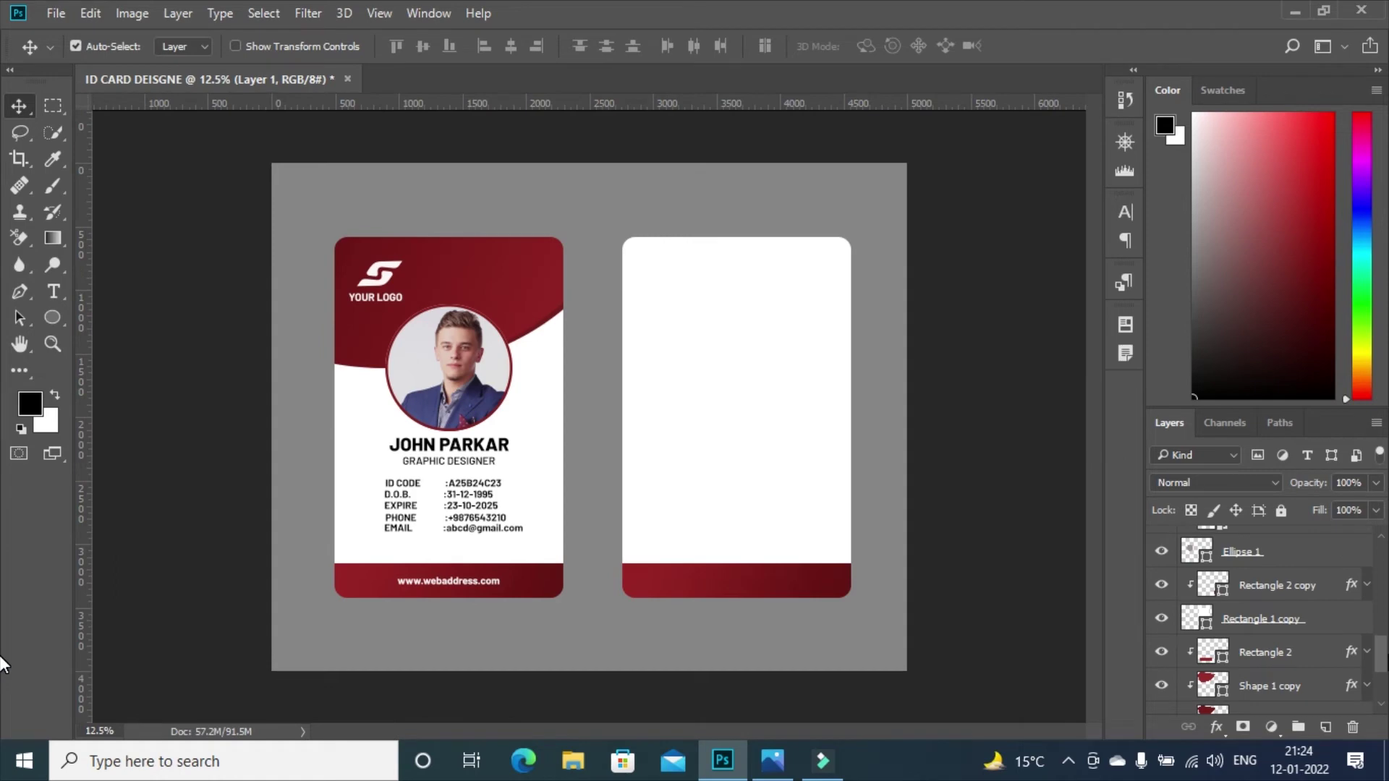
Move the back card's Rectangle 1 copy and Rectangle 2 copy layers to the top of the stack.
{"action": "left_click", "coordinate": [1262, 618]}
{"action": "left_click", "coordinate": [1266, 585], "text": "shift"}
{"action": "mouse_move", "coordinate": [1266, 584]}
{"action": "left_mouse_down"}
{"action": "mouse_move", "coordinate": [1266, 511]}
{"action": "mouse_move", "coordinate": [1272, 540]}
{"action": "left_mouse_up"}
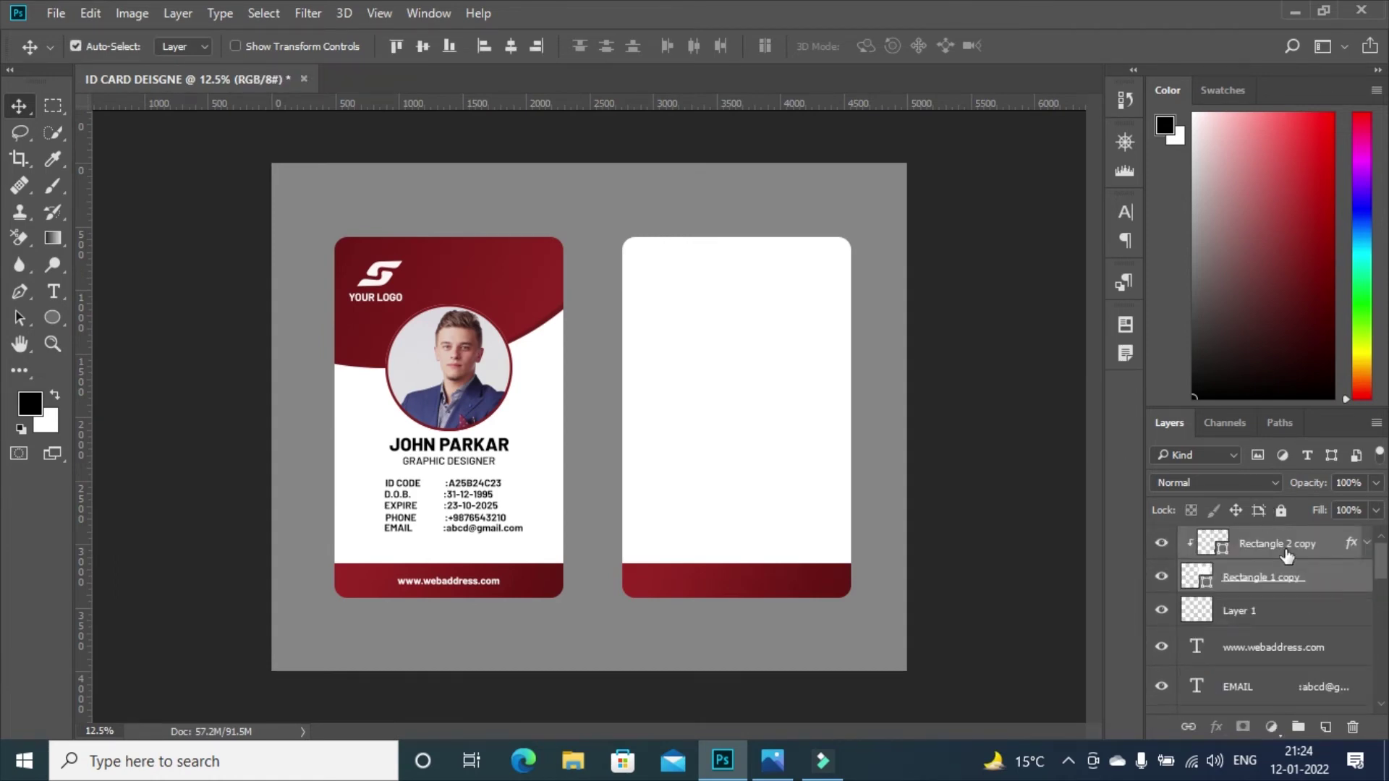
Select the front card's text layers: EMAIL, PHONE, EXPIRE, D.O.B., ID CODE, job title and name.
{"action": "left_click", "coordinate": [1273, 686], "text": "ctrl"}
{"action": "scroll", "coordinate": [1288, 636], "scroll_direction": "down", "scroll_amount": 3}
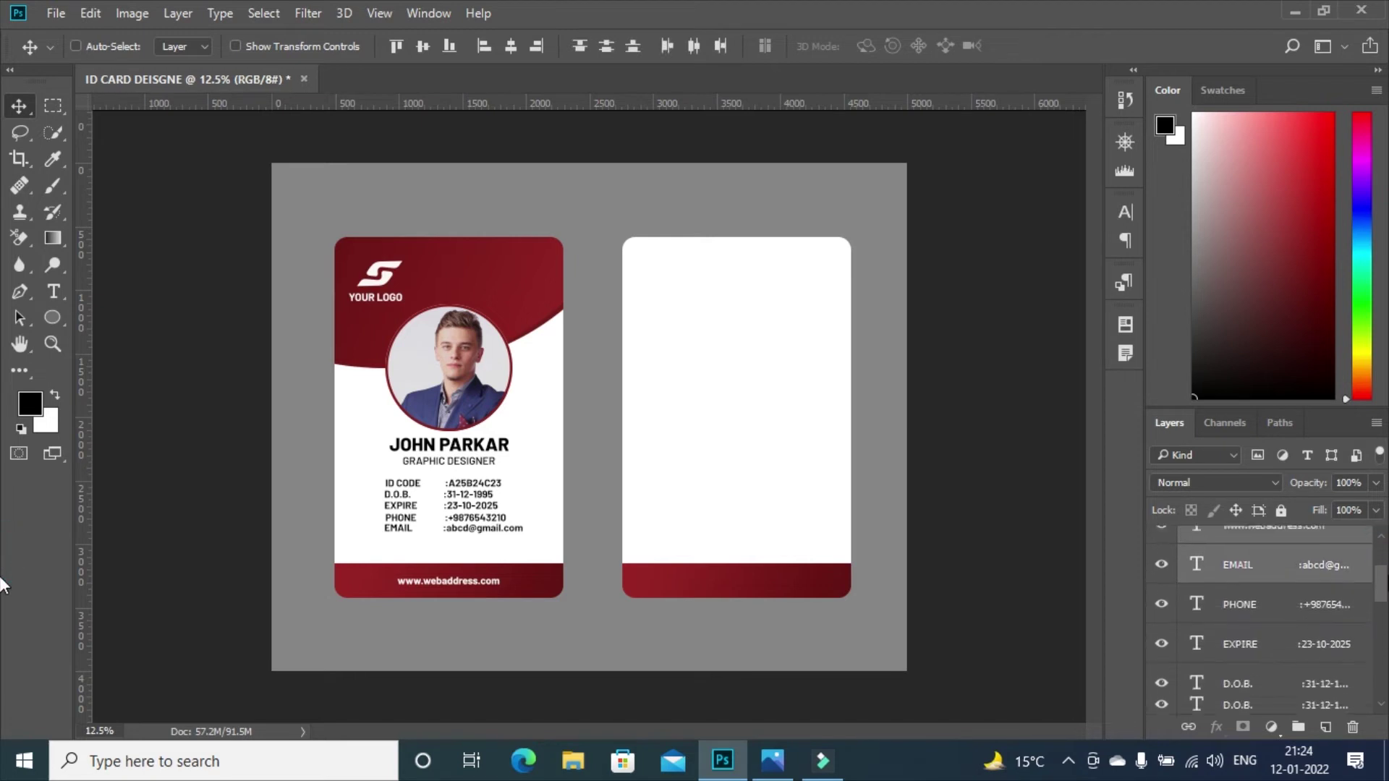
{"action": "left_click", "coordinate": [1302, 599], "text": "ctrl"}
{"action": "left_click", "coordinate": [1323, 643], "text": "ctrl"}
{"action": "left_click", "coordinate": [1302, 678], "text": "ctrl"}
{"action": "scroll", "coordinate": [1302, 651], "scroll_direction": "down", "scroll_amount": 2}
{"action": "left_click", "coordinate": [1324, 591], "text": "ctrl"}
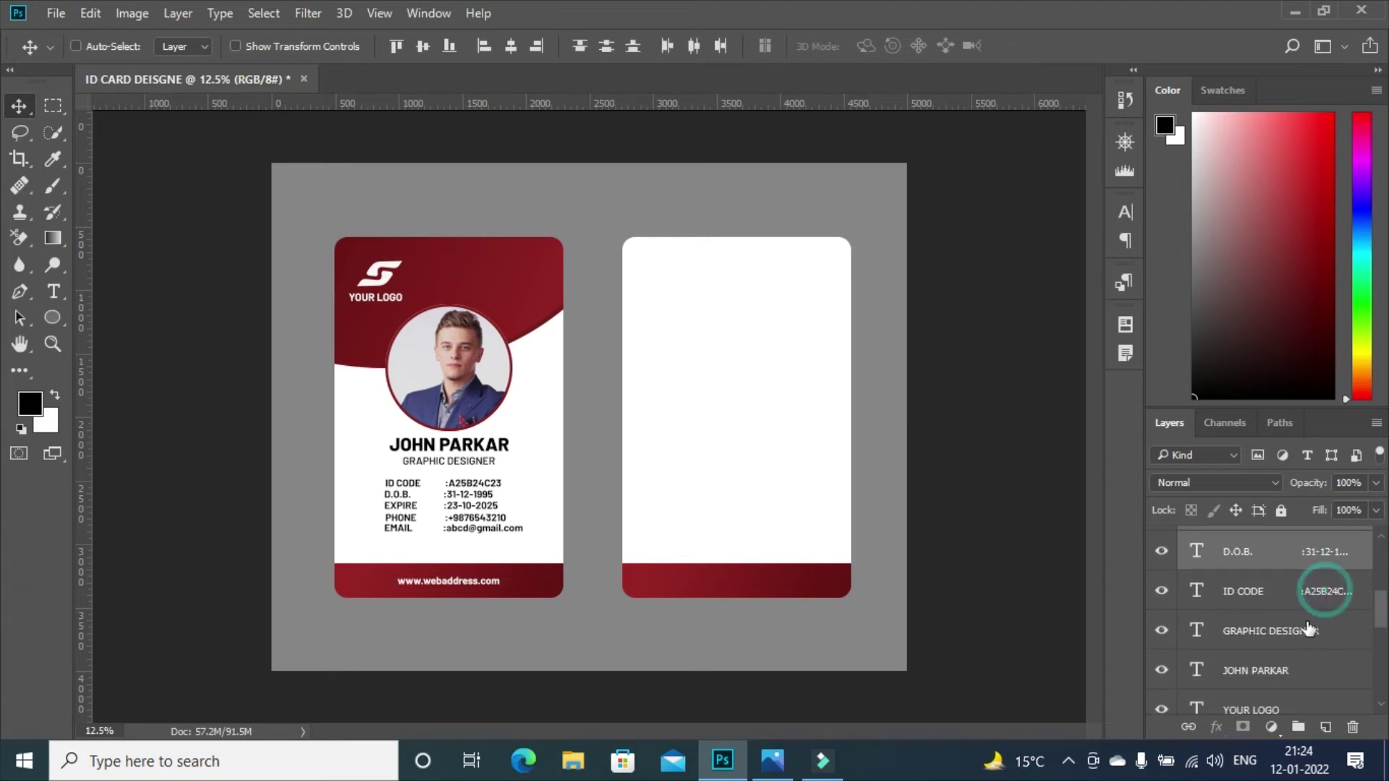
{"action": "left_click", "coordinate": [1295, 631], "text": "ctrl"}
{"action": "left_click", "coordinate": [1287, 668], "text": "ctrl"}
Add YOUR LOGO, Ellipse 1, Rectangle 2, Shape 1 copy, Shape 1 and Rectangle 1, then group them.
{"action": "left_click", "coordinate": [1308, 619], "text": "ctrl"}
{"action": "left_click_drag", "start_coordinate": [1380, 607], "coordinate": [1379, 683]}
{"action": "left_click", "coordinate": [1284, 634], "text": "ctrl"}
{"action": "left_click", "coordinate": [1284, 663], "text": "ctrl"}
{"action": "left_click", "coordinate": [1284, 695], "text": "ctrl"}
{"action": "left_click", "coordinate": [1282, 607], "text": "ctrl"}
{"action": "left_click", "coordinate": [1283, 641], "text": "ctrl"}
{"action": "key", "text": "ctrl+g"}
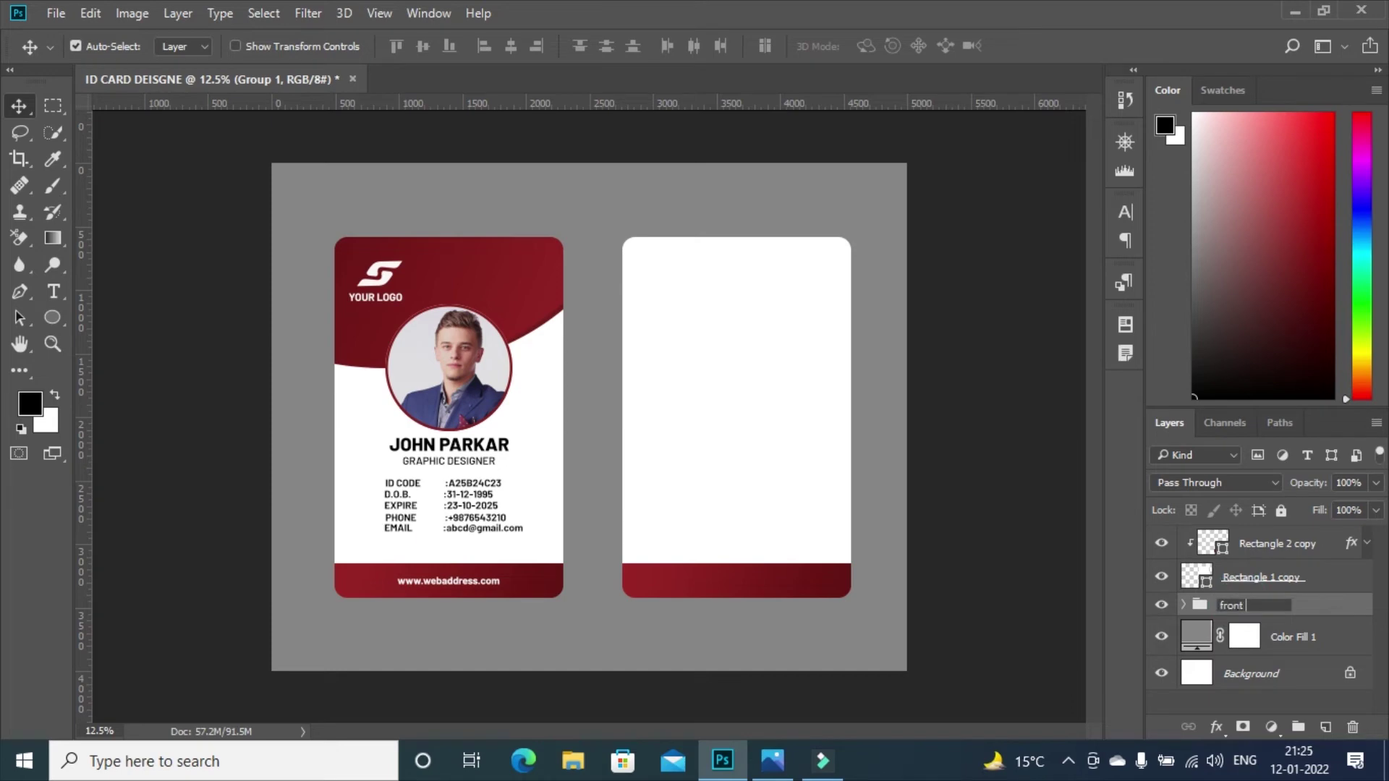
Place logo3 on the back card's top, scaled to about 21.55%.
{"action": "left_click", "coordinate": [1275, 547]}
{"action": "left_click", "coordinate": [56, 13]}
{"action": "left_click", "coordinate": [123, 388]}
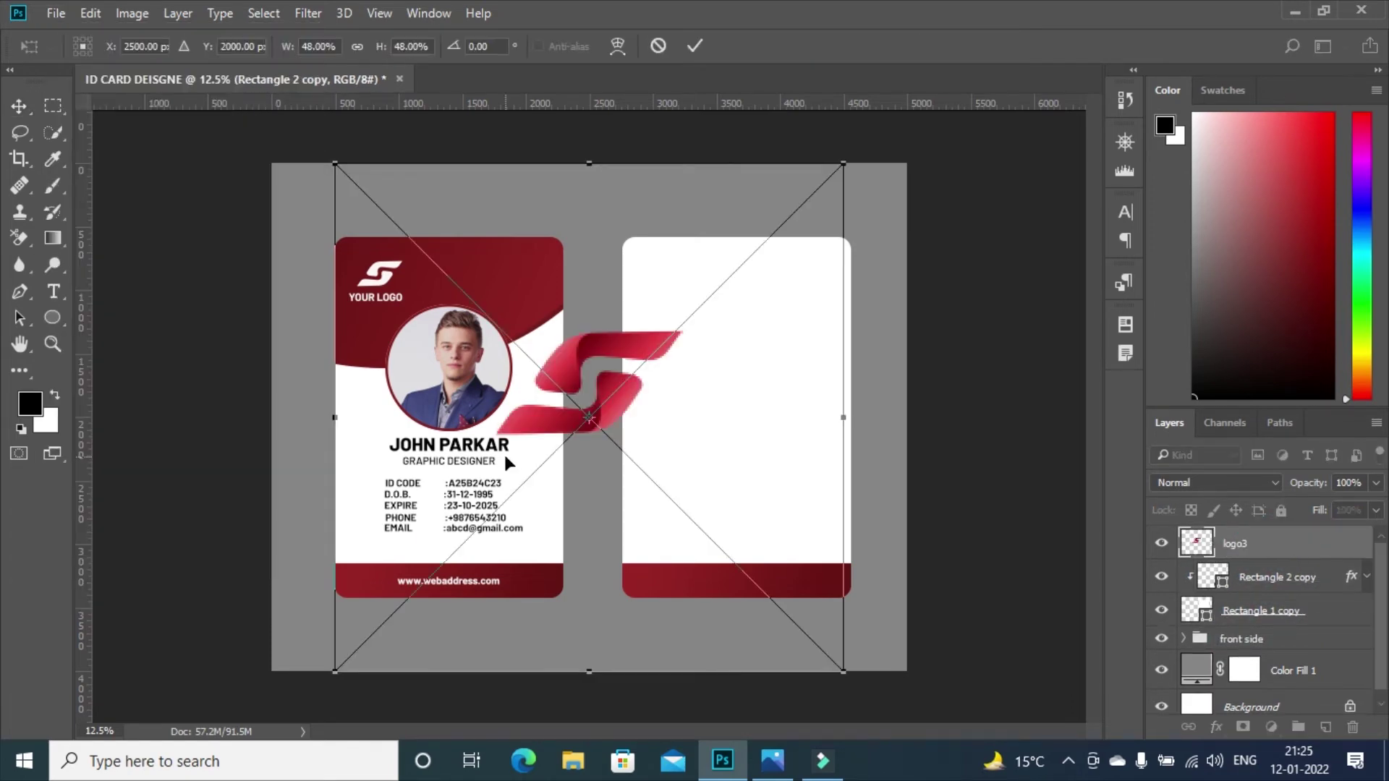
{"action": "left_click_drag", "start_coordinate": [845, 674], "coordinate": [531, 225]}
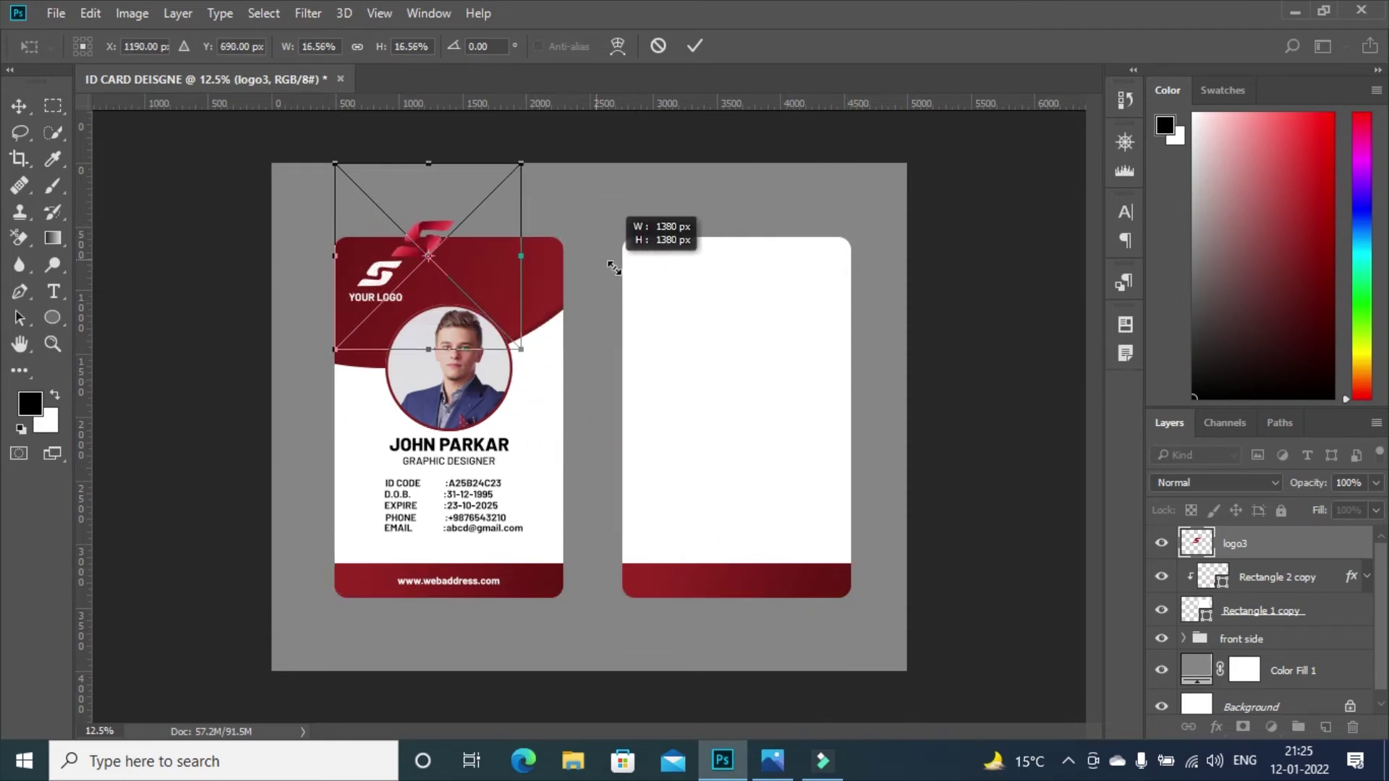
{"action": "left_click_drag", "start_coordinate": [531, 225], "coordinate": [568, 391]}
{"action": "left_click_drag", "start_coordinate": [463, 255], "coordinate": [747, 283]}
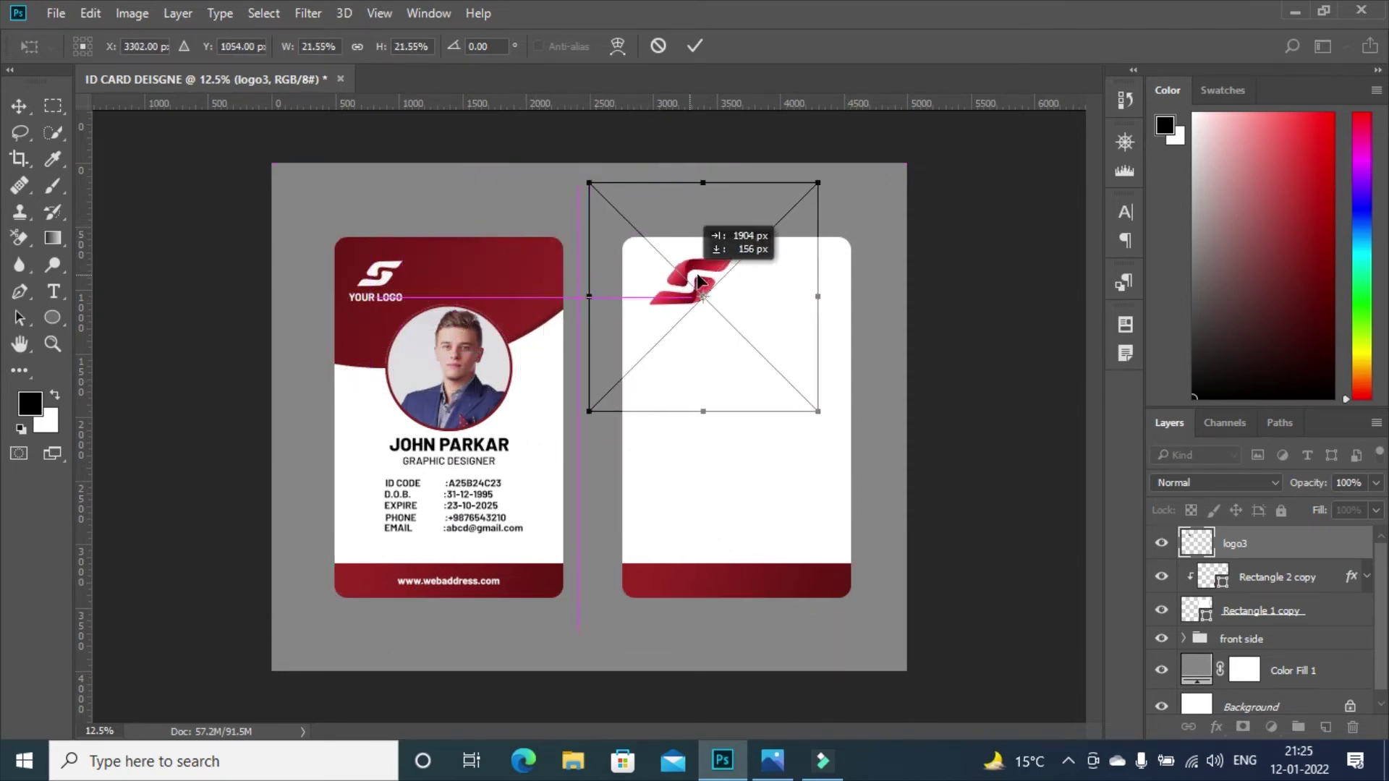
{"action": "key", "text": "Return"}
Centre the logo horizontally against the back card rectangle.
{"action": "left_click", "coordinate": [1262, 614], "text": "ctrl"}
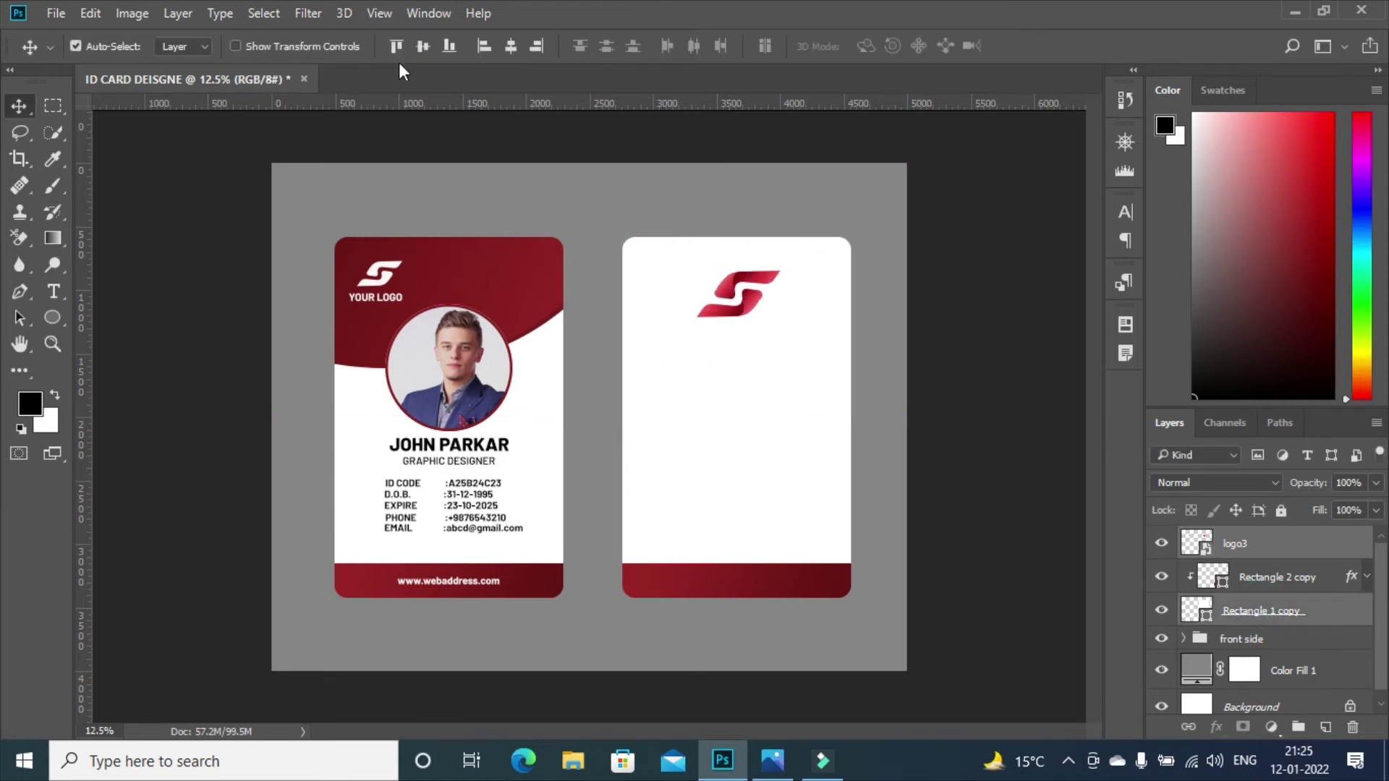
{"action": "left_click", "coordinate": [514, 46]}
{"action": "left_click", "coordinate": [1251, 543]}
Give the logo a dark red Color Overlay with a changed blend mode.
{"action": "left_click", "coordinate": [1216, 727]}
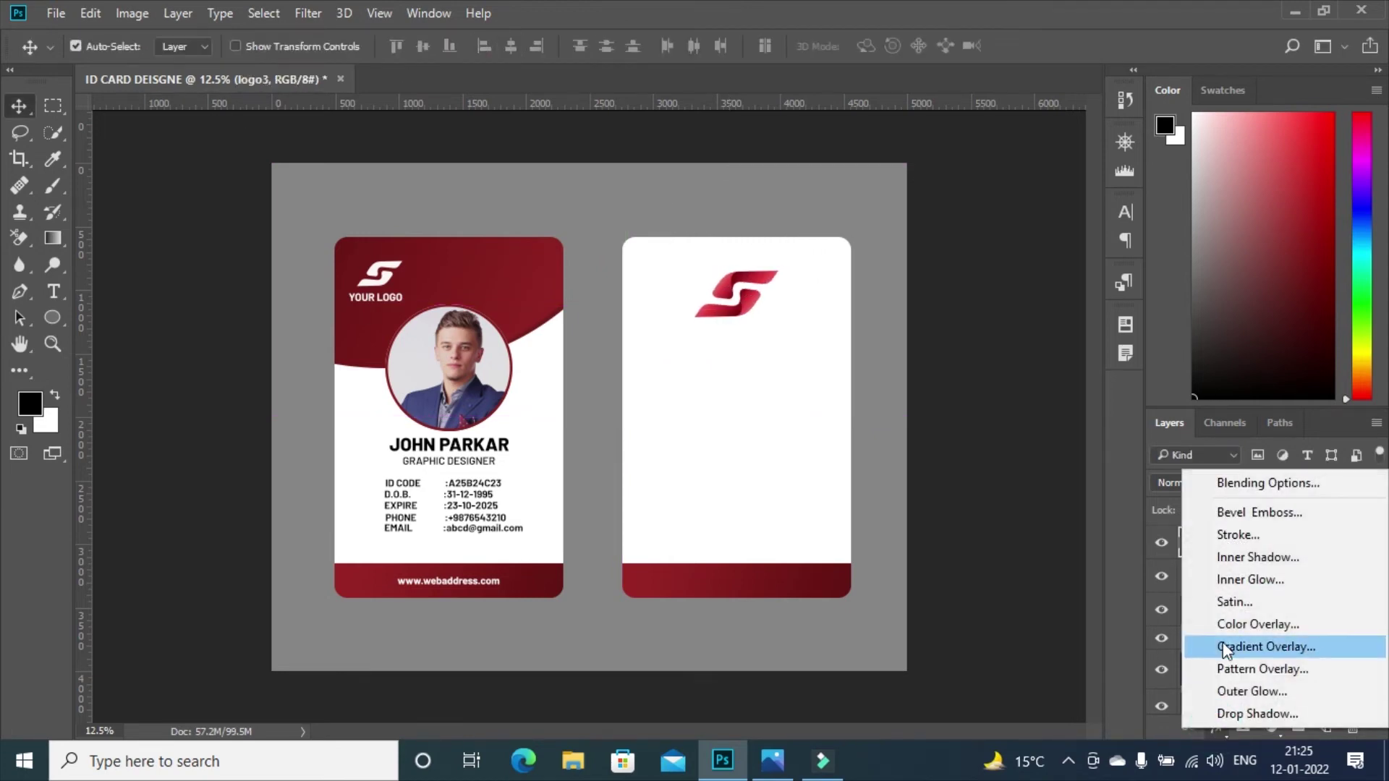
{"action": "left_click", "coordinate": [1200, 624]}
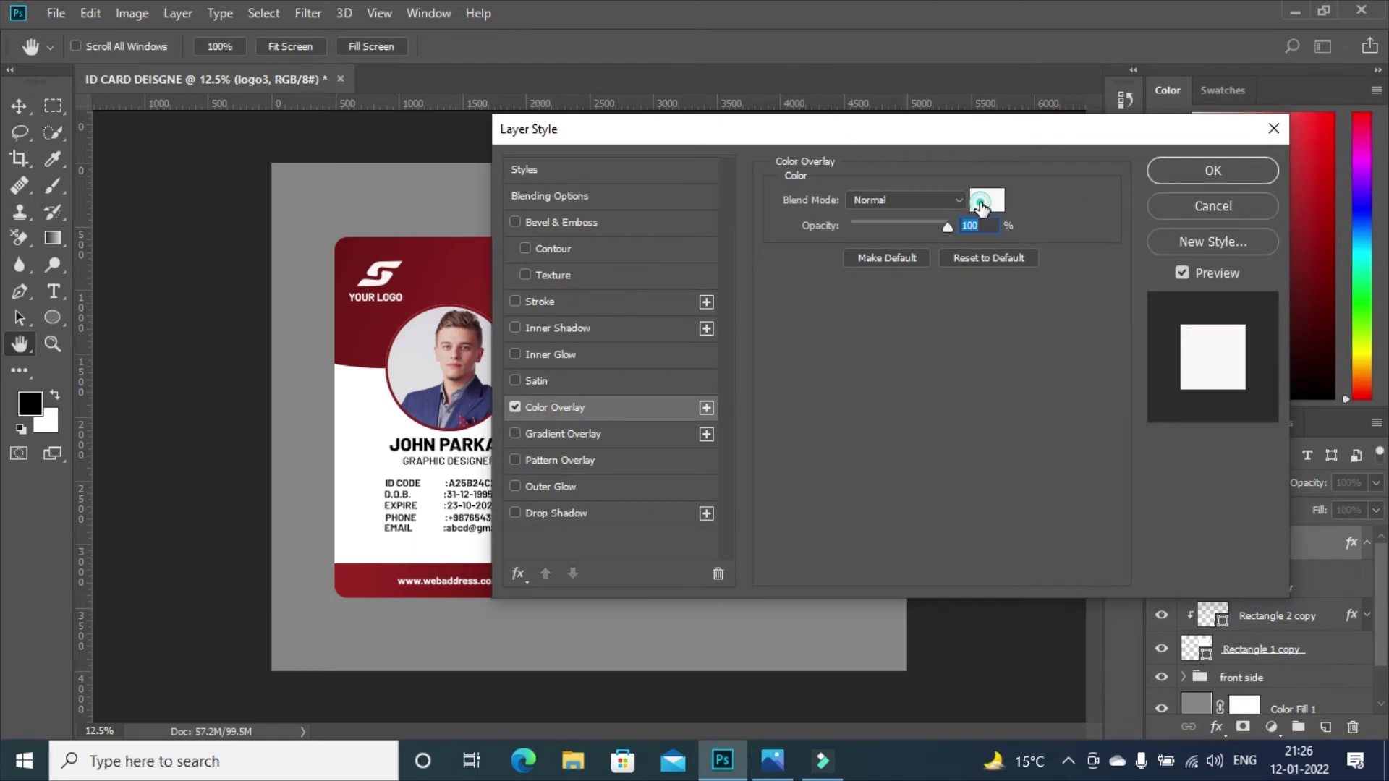
{"action": "left_click", "coordinate": [987, 200]}
{"action": "left_click", "coordinate": [478, 246]}
{"action": "left_click", "coordinate": [1259, 282]}
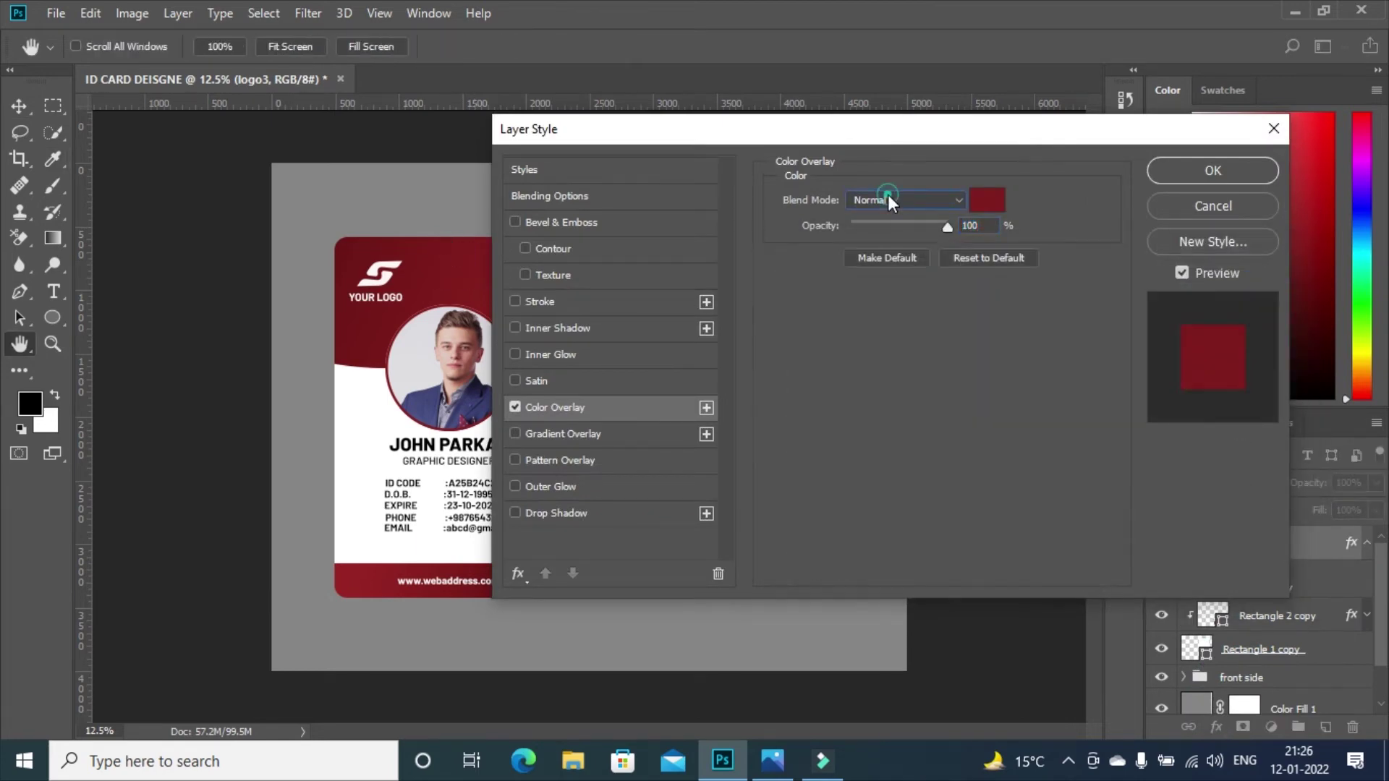
{"action": "left_click", "coordinate": [904, 200]}
{"action": "left_click", "coordinate": [860, 559]}
{"action": "left_click", "coordinate": [1212, 171]}
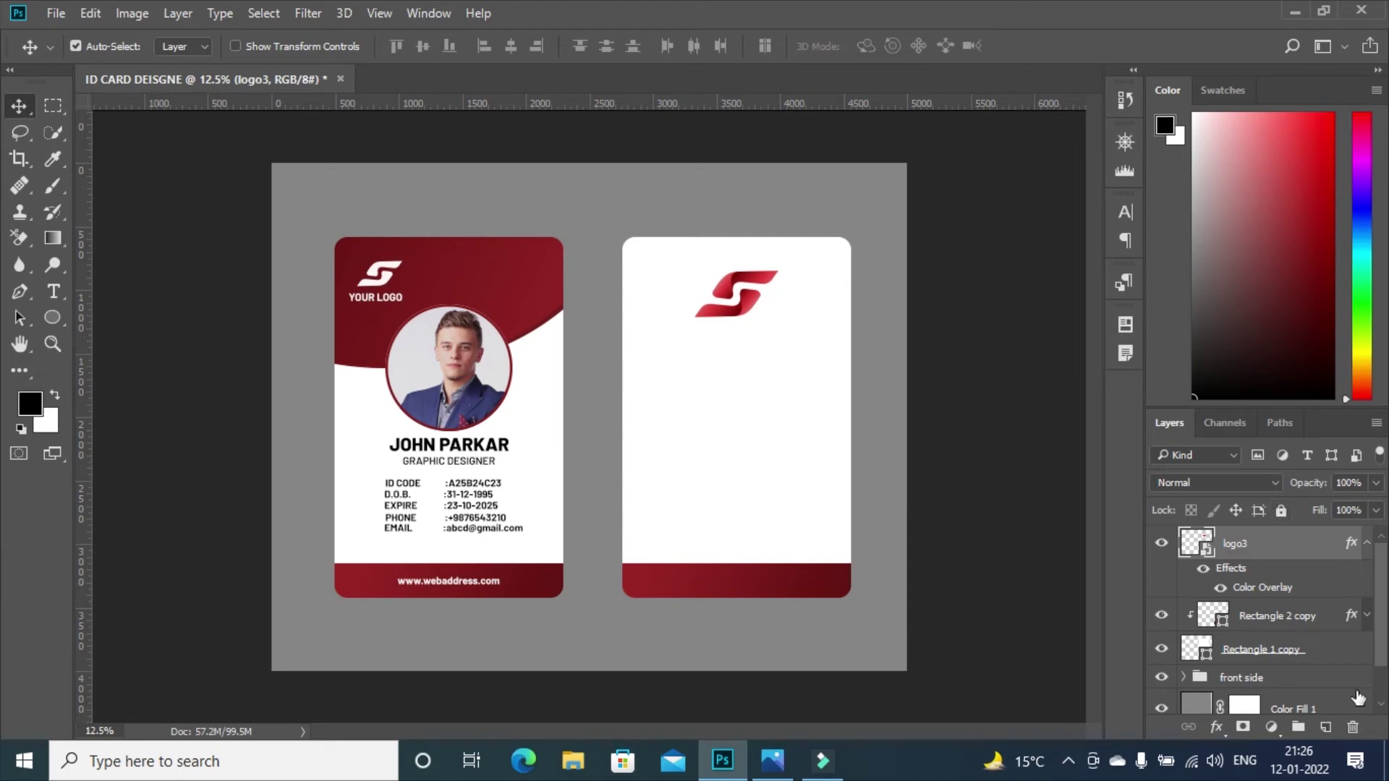
{"action": "left_click", "coordinate": [1325, 727]}
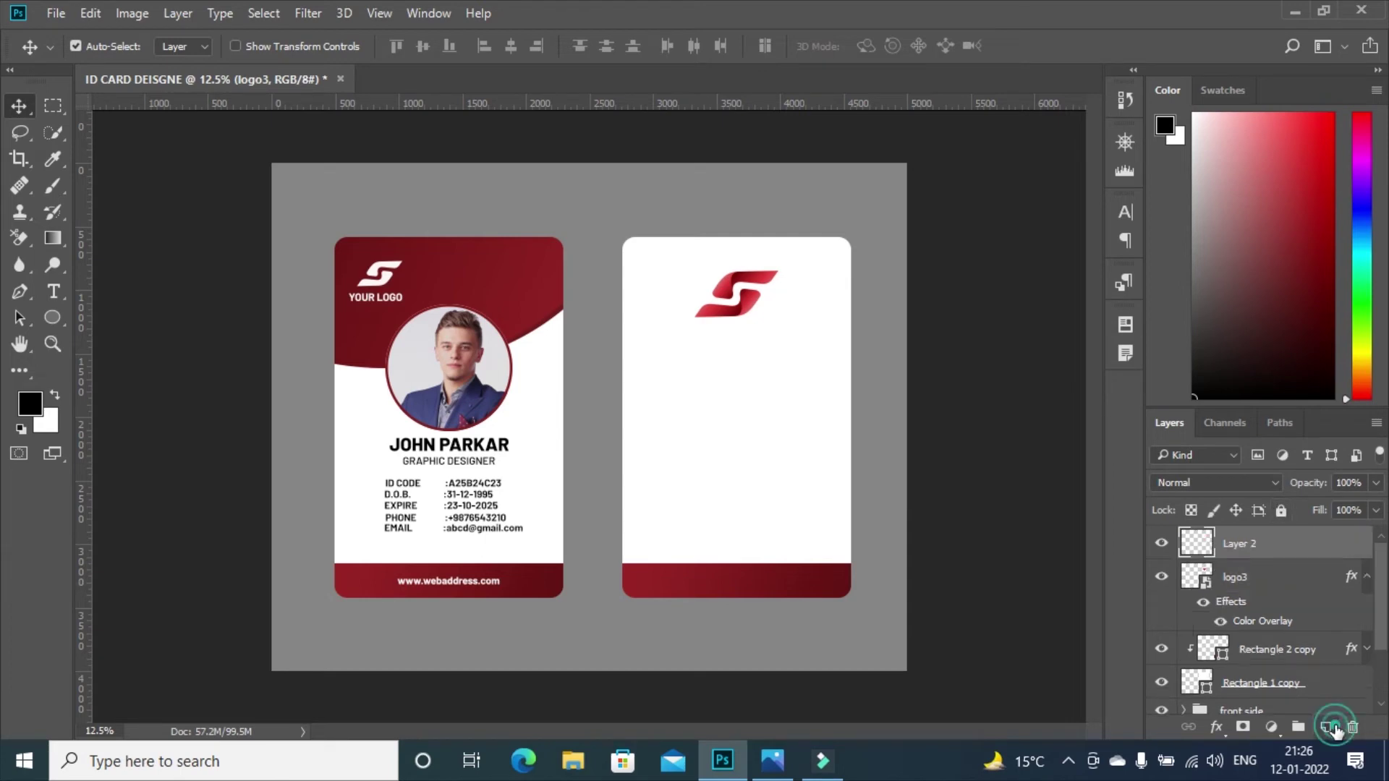
Type YOUR COMPANY below the logo in Barlow ExtraBold at 40 pt.
{"action": "left_click", "coordinate": [53, 291]}
{"action": "left_click", "coordinate": [672, 341]}
{"action": "type", "text": "yo"}
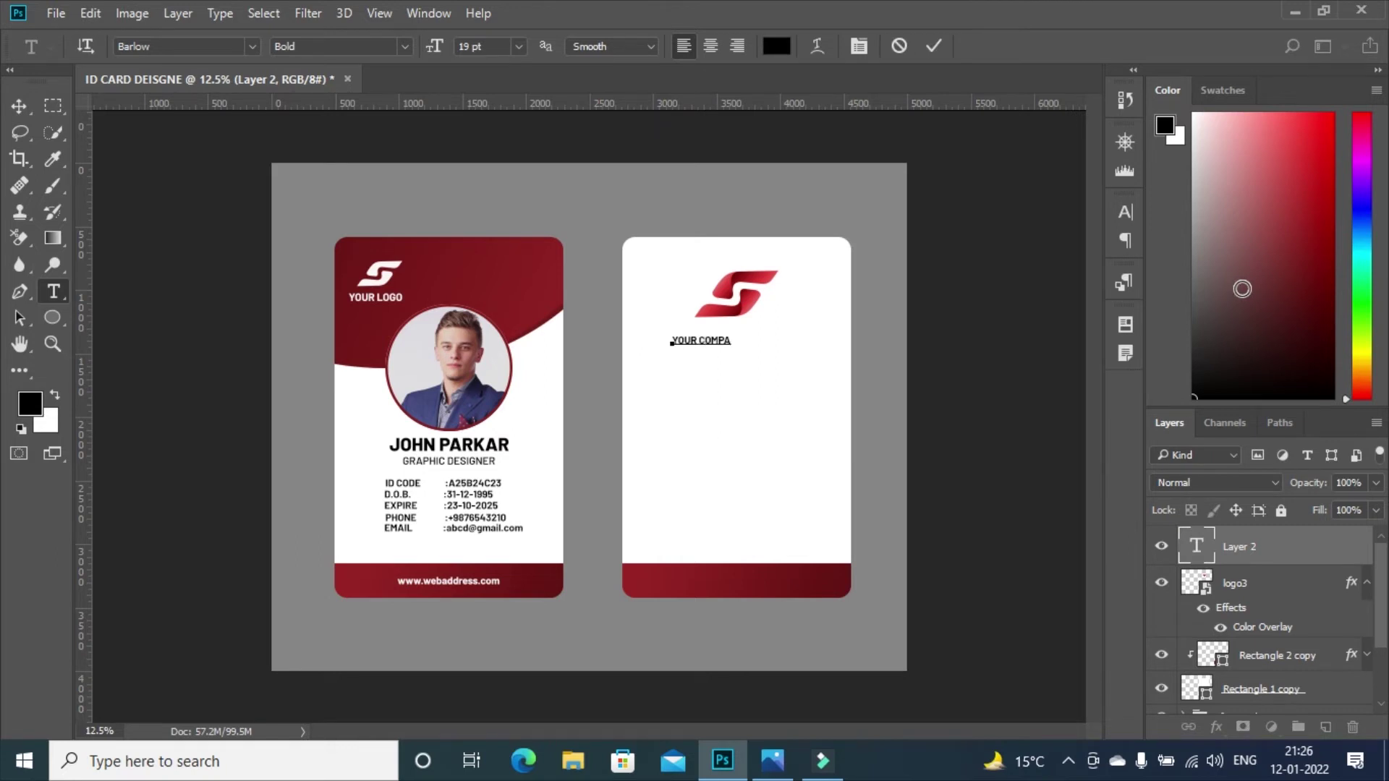
{"action": "type", "text": "35"}
{"action": "scroll", "coordinate": [395, 42], "scroll_direction": "up", "scroll_amount": 1}
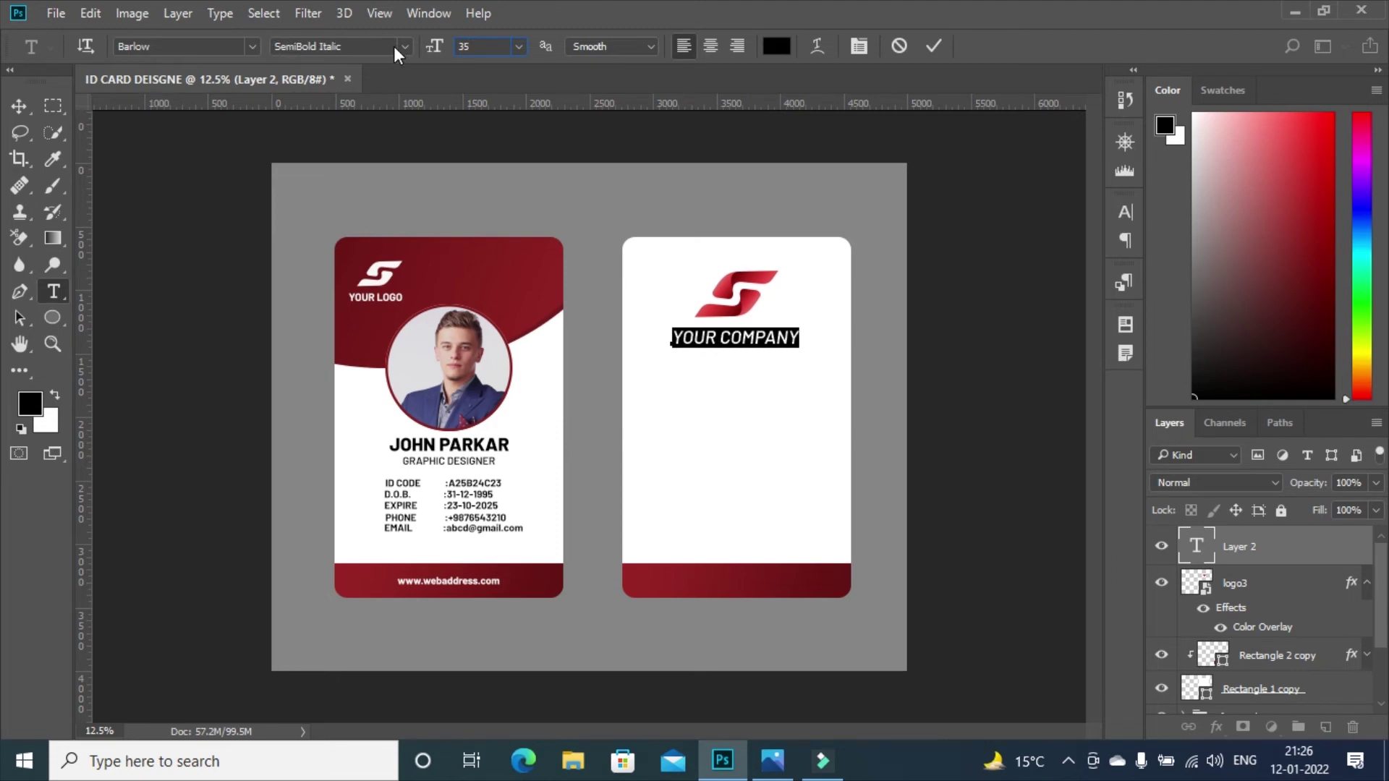
{"action": "left_click", "coordinate": [396, 48]}
{"action": "left_click", "coordinate": [331, 291]}
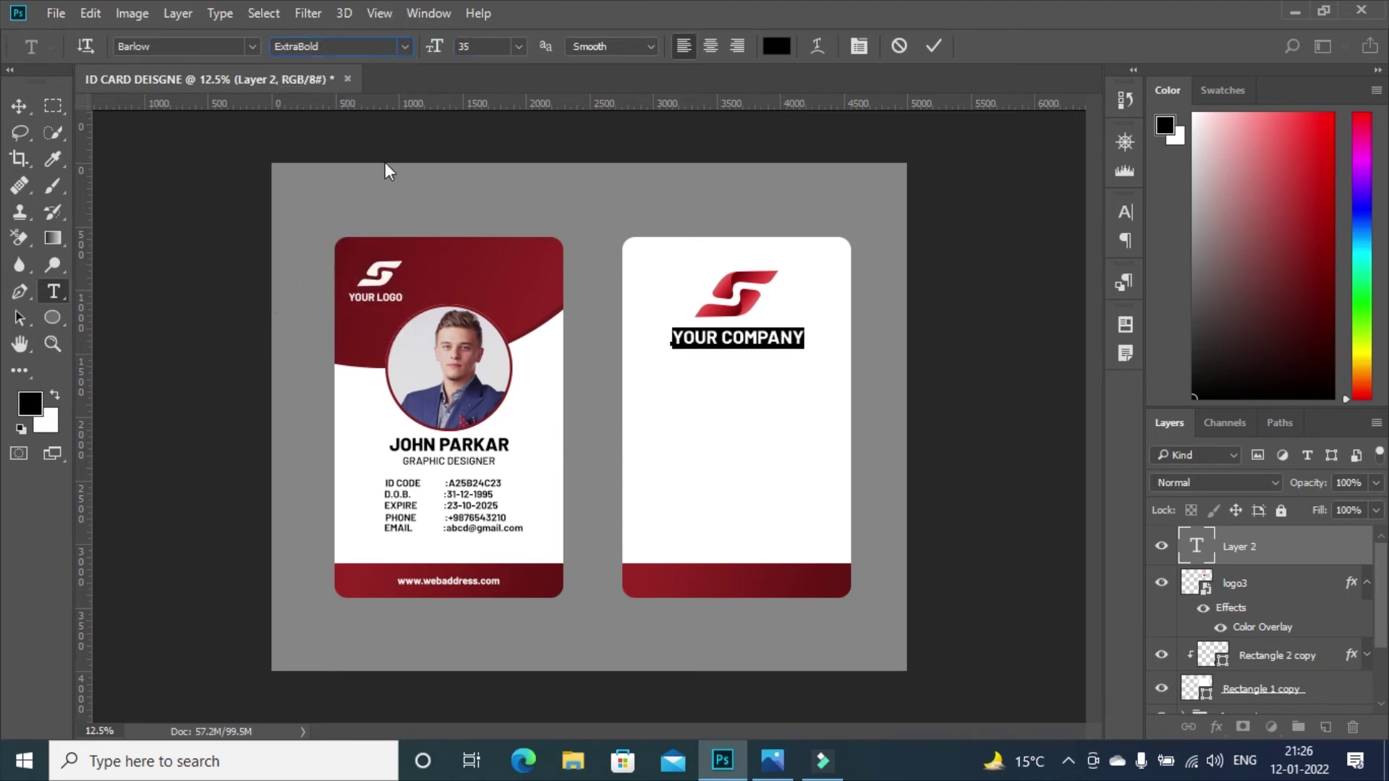
{"action": "left_click", "coordinate": [405, 45]}
{"action": "left_click", "coordinate": [358, 323]}
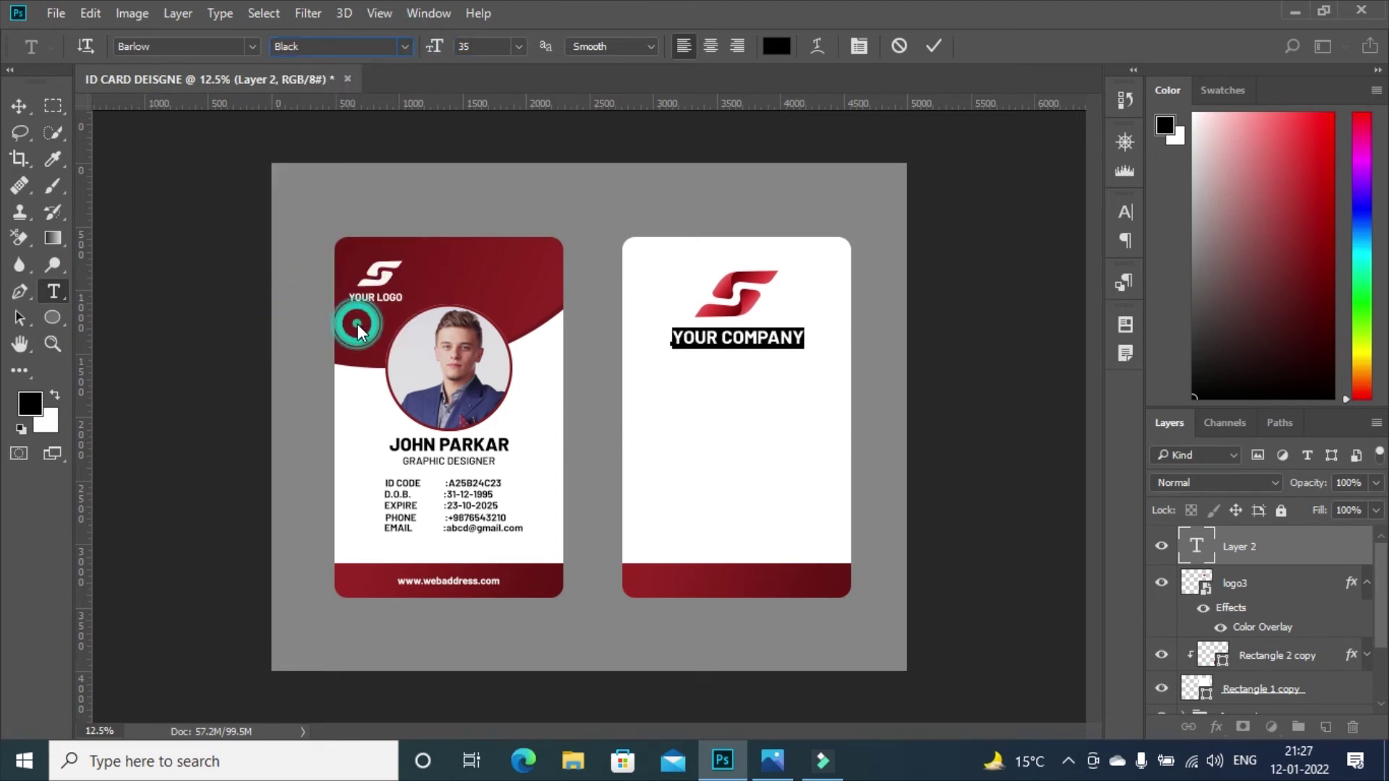
{"action": "left_click", "coordinate": [404, 46]}
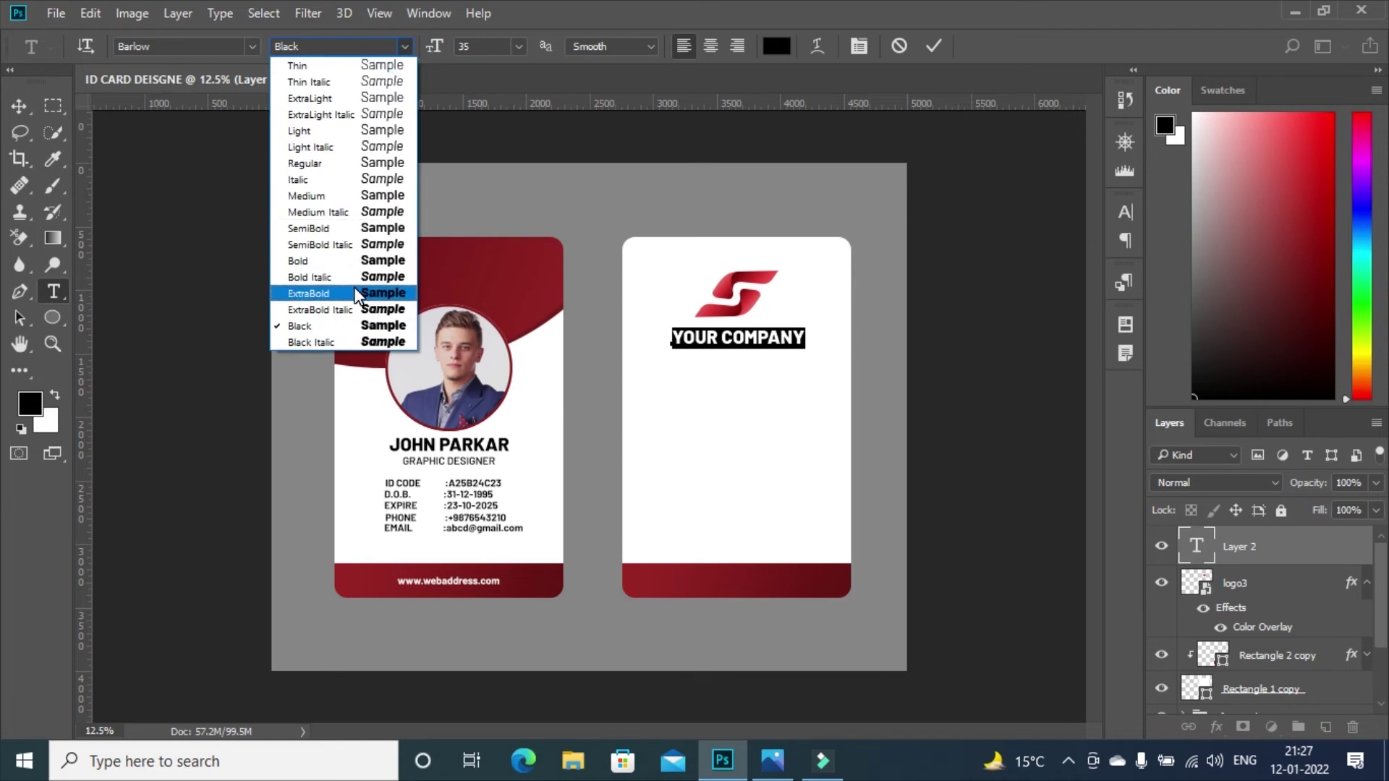
{"action": "left_click", "coordinate": [358, 297]}
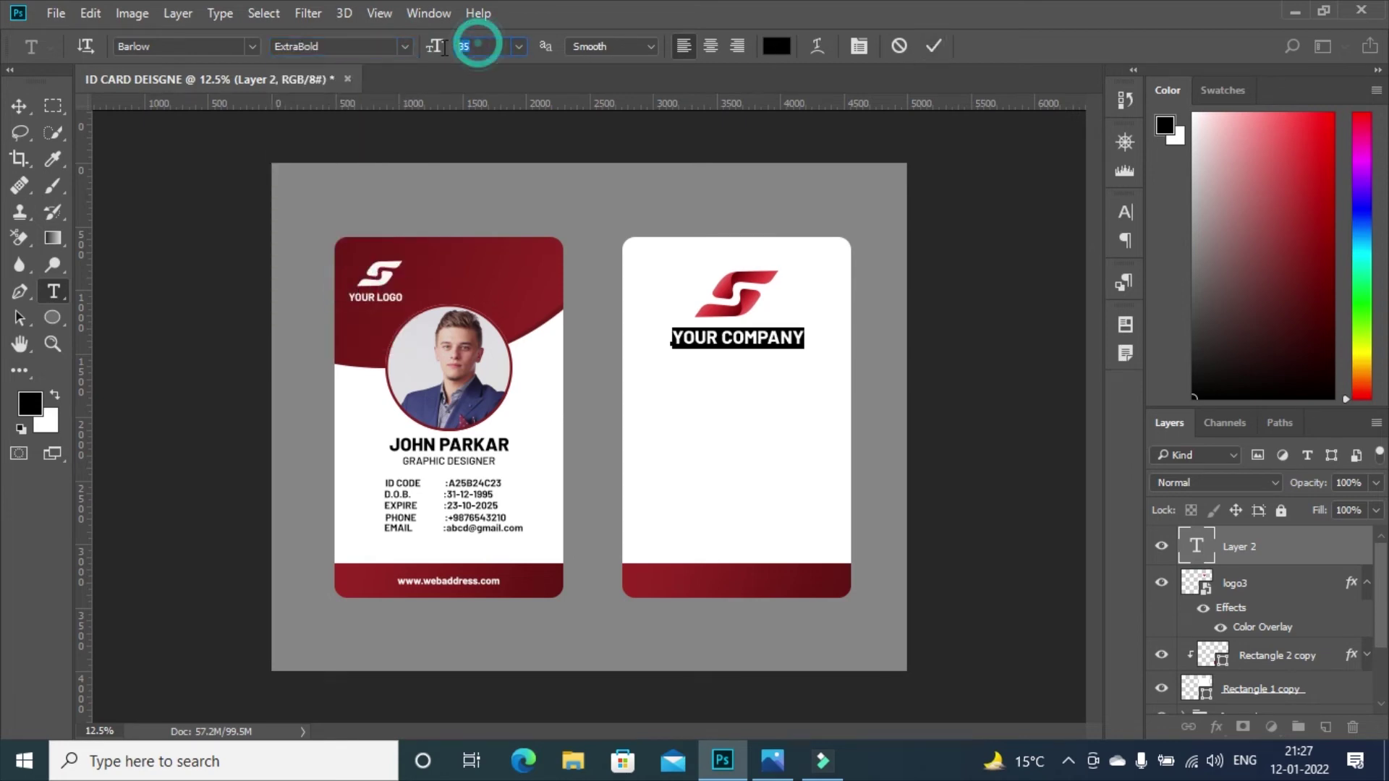
{"action": "left_click_drag", "start_coordinate": [429, 47], "coordinate": [432, 48]}
{"action": "type", "text": "40"}
{"action": "left_click", "coordinate": [933, 46]}
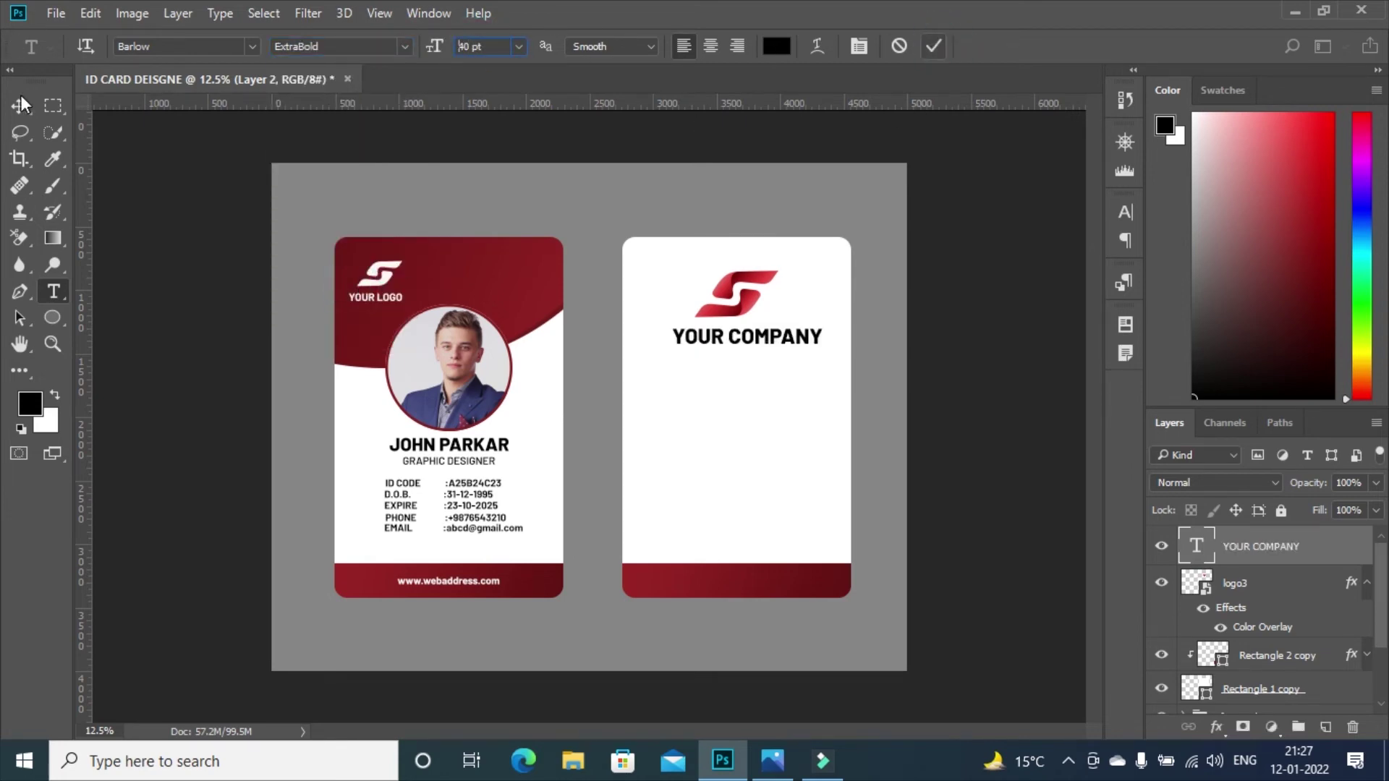
Centre YOUR COMPANY horizontally on the back card.
{"action": "left_click", "coordinate": [19, 105]}
{"action": "left_click", "coordinate": [1276, 660], "text": "ctrl"}
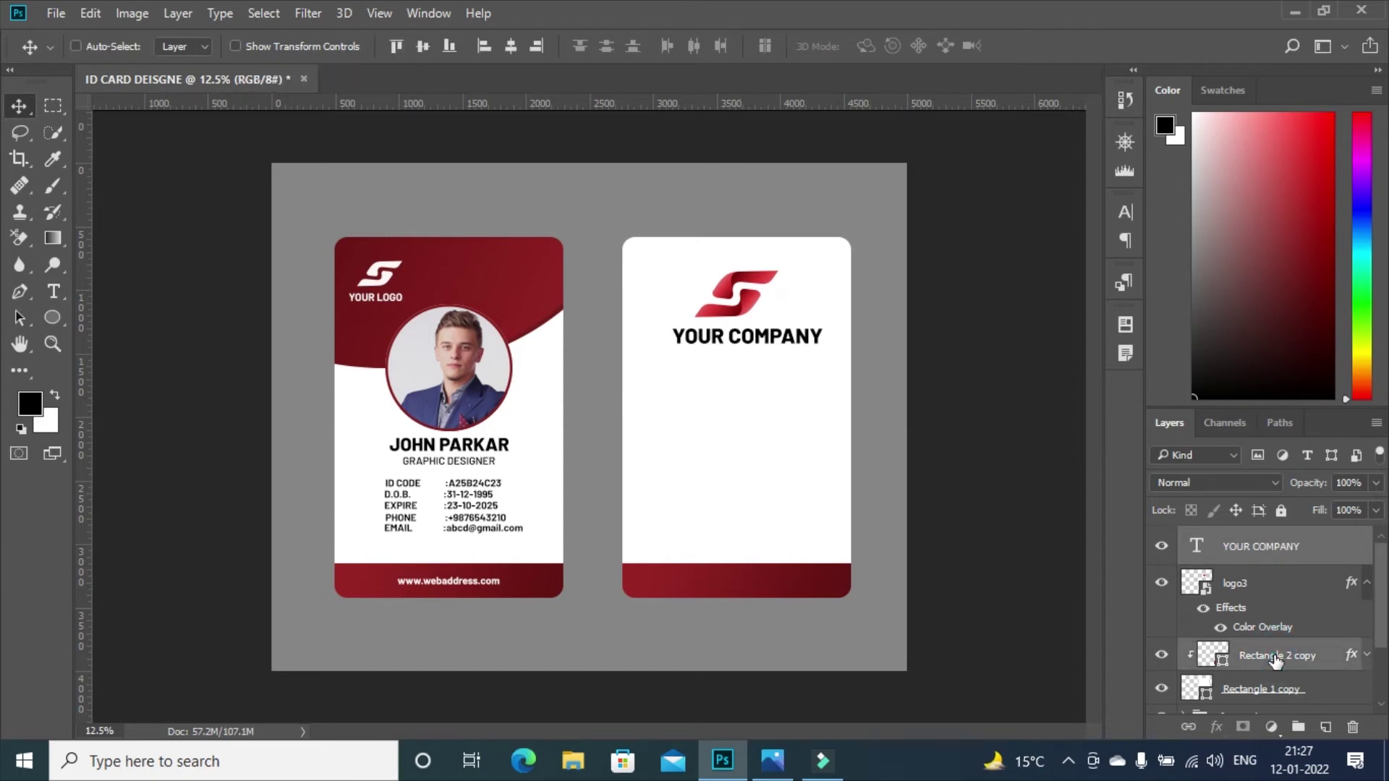
{"action": "left_click", "coordinate": [514, 53]}
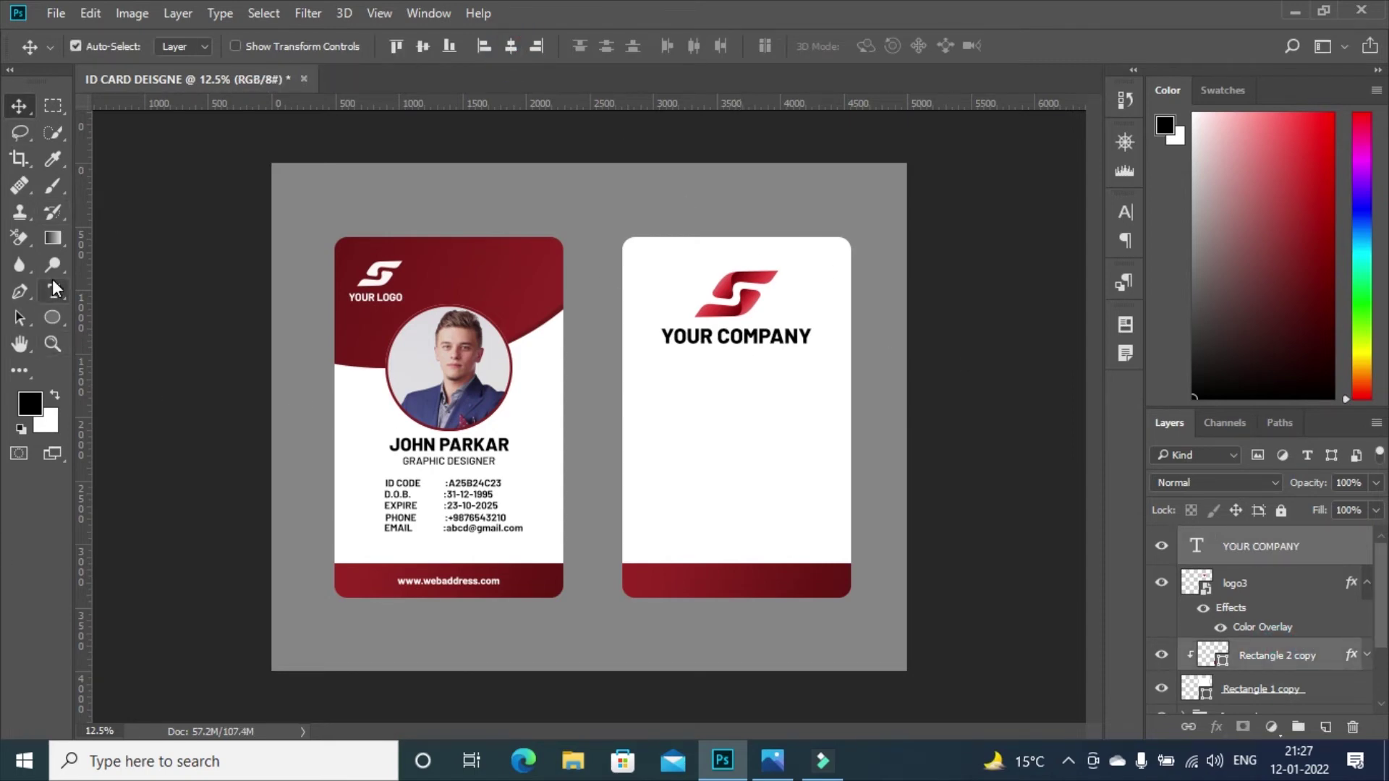
{"action": "left_click", "coordinate": [1229, 548]}
{"action": "left_click", "coordinate": [1326, 728]}
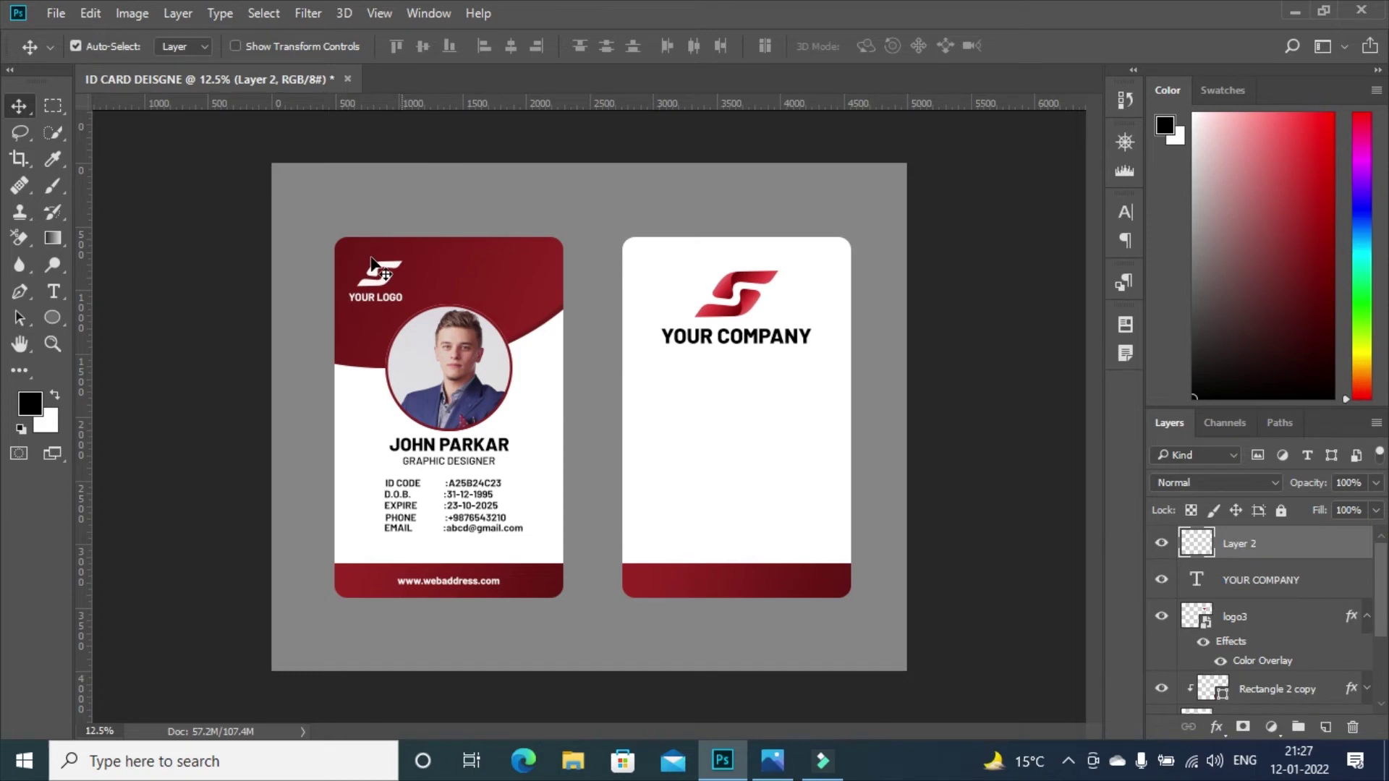
Add a SemiBold 25 pt 'Discripation' line below the company name.
{"action": "left_click", "coordinate": [50, 291]}
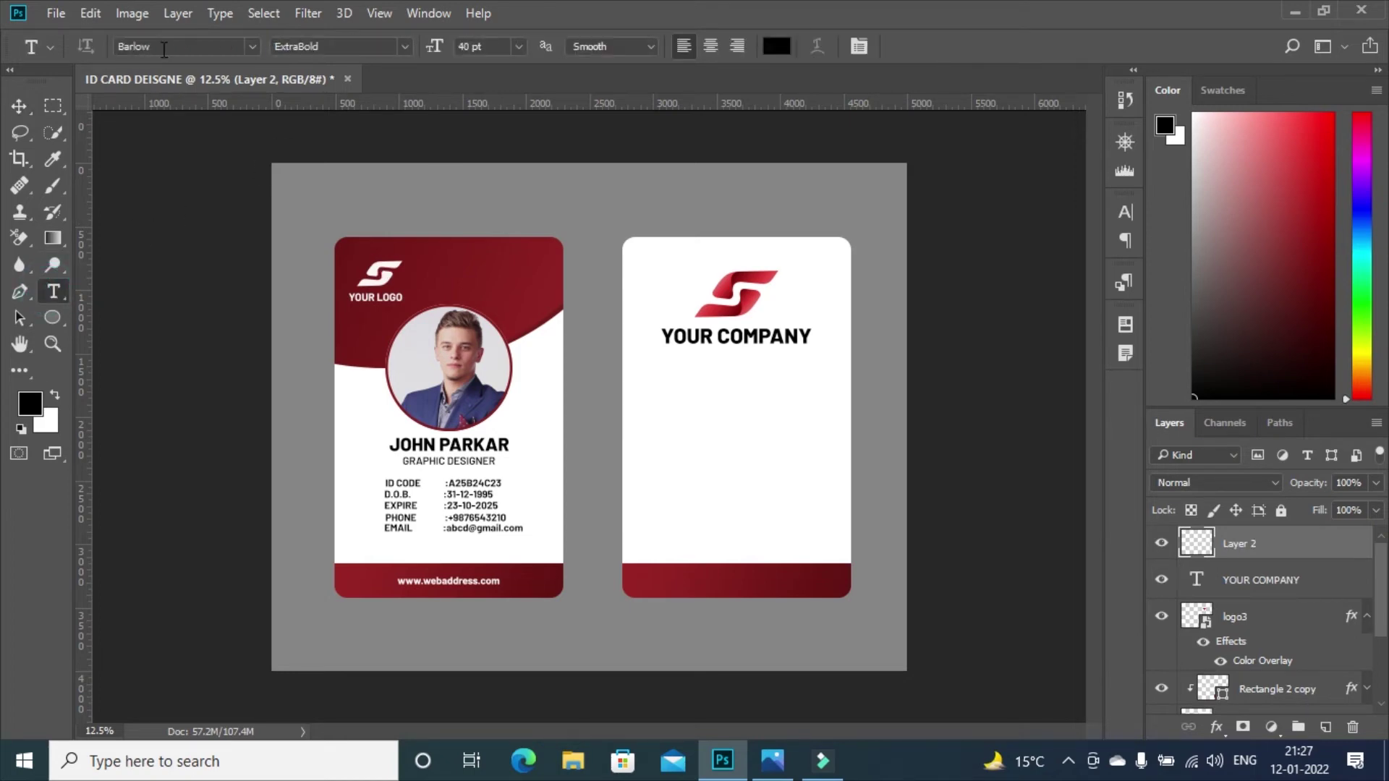
{"action": "left_click", "coordinate": [404, 46]}
{"action": "left_click", "coordinate": [323, 222]}
{"action": "left_click", "coordinate": [493, 44]}
{"action": "left_click", "coordinate": [701, 359]}
{"action": "type", "text": "Discripation"}
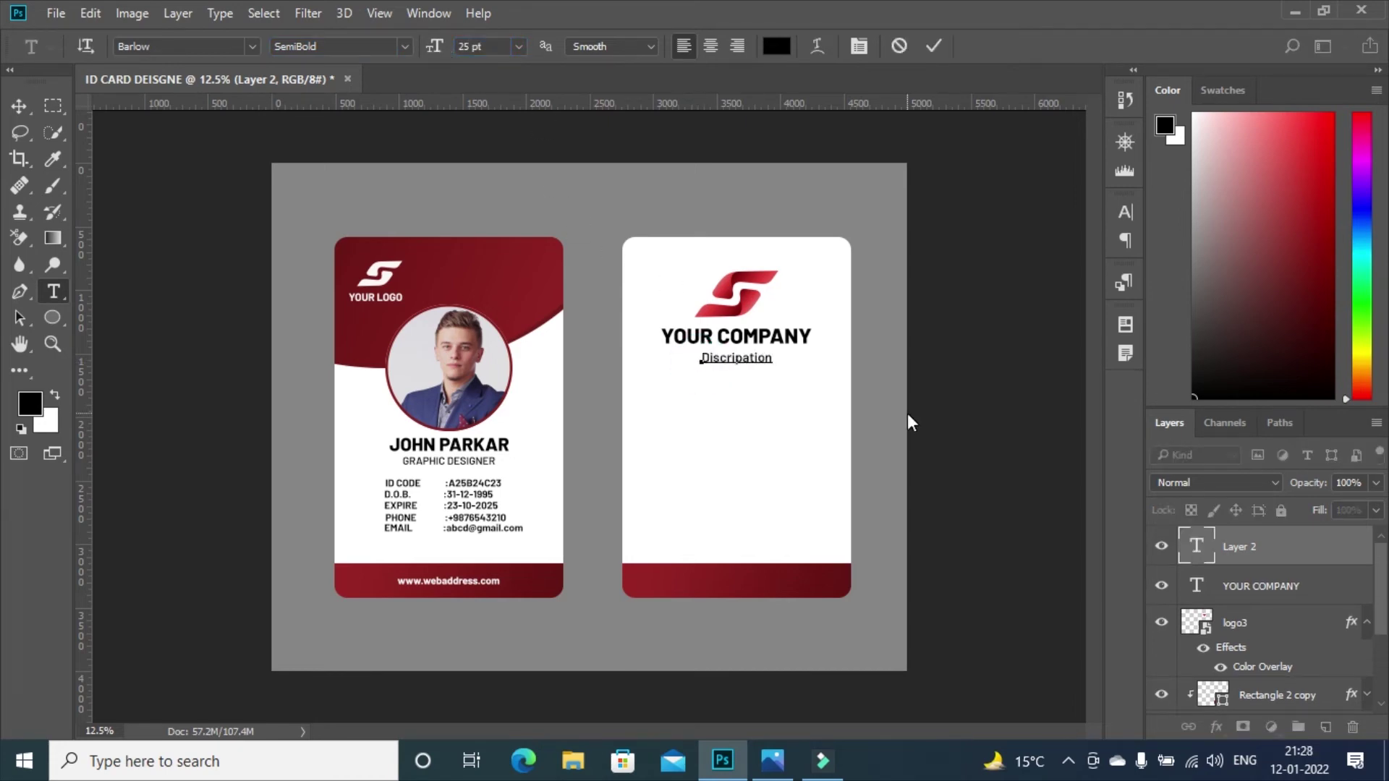
{"action": "left_click", "coordinate": [932, 44]}
Select the back card shape with the Move tool and add a new empty layer.
{"action": "scroll", "coordinate": [1382, 584], "scroll_direction": "down", "scroll_amount": 3}
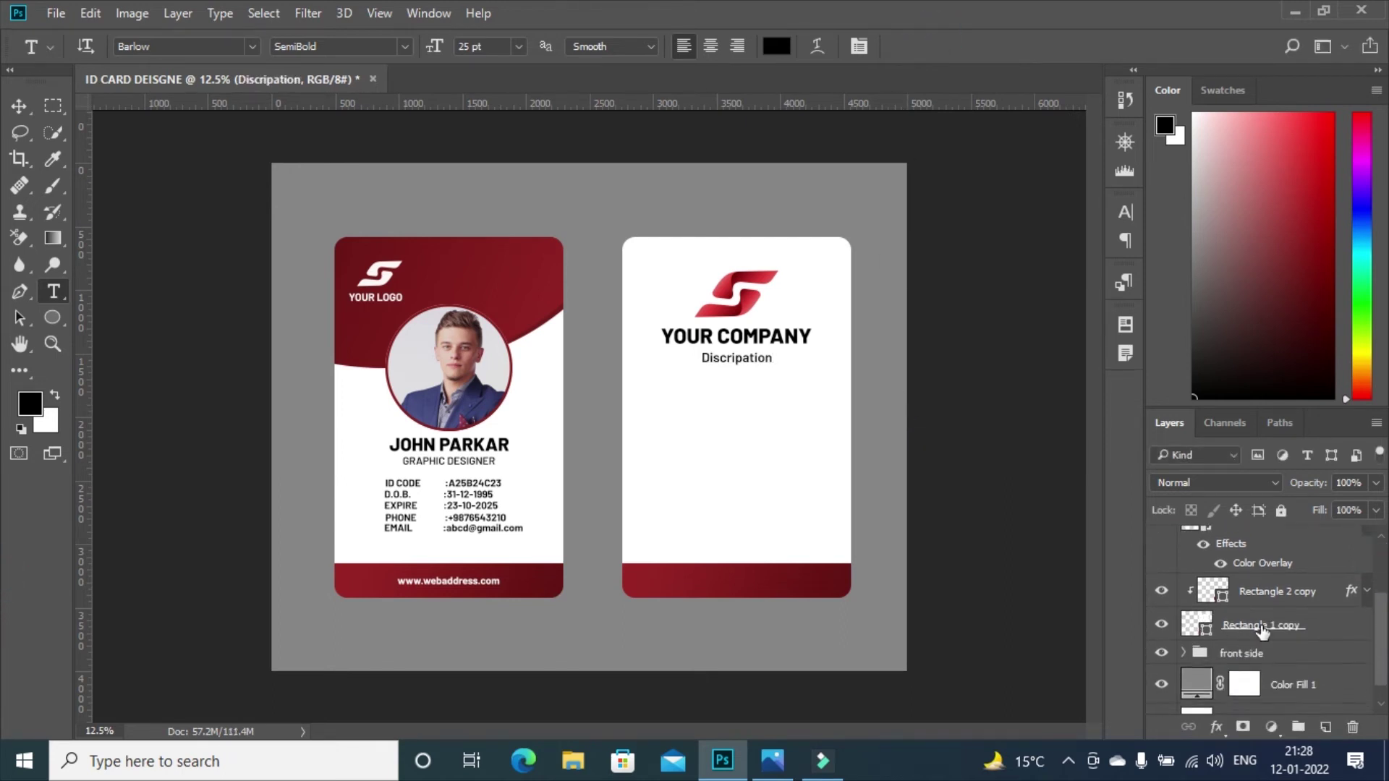
{"action": "left_click", "coordinate": [1259, 624]}
{"action": "key", "text": "v"}
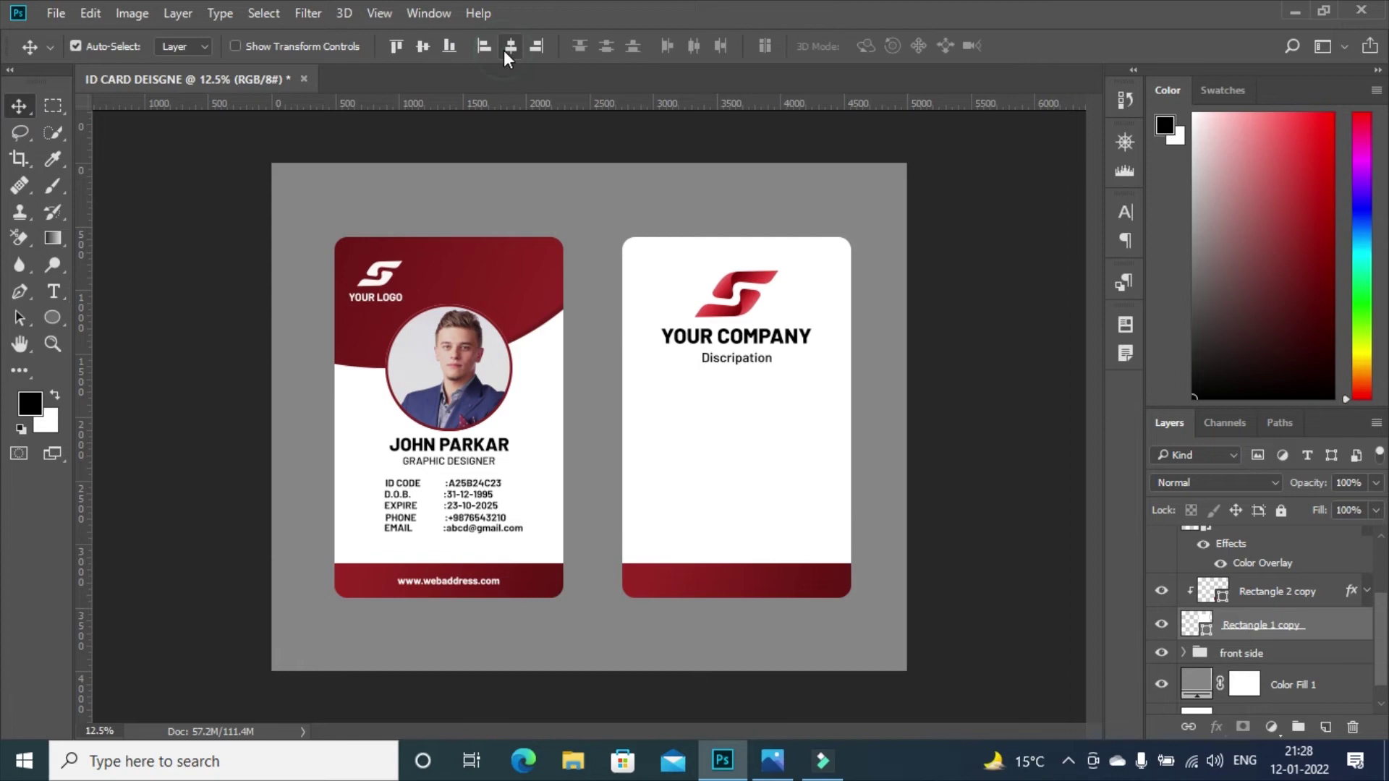
{"action": "scroll", "coordinate": [1287, 556], "scroll_direction": "up", "scroll_amount": 2}
{"action": "scroll", "coordinate": [1288, 556], "scroll_direction": "up", "scroll_amount": 2}
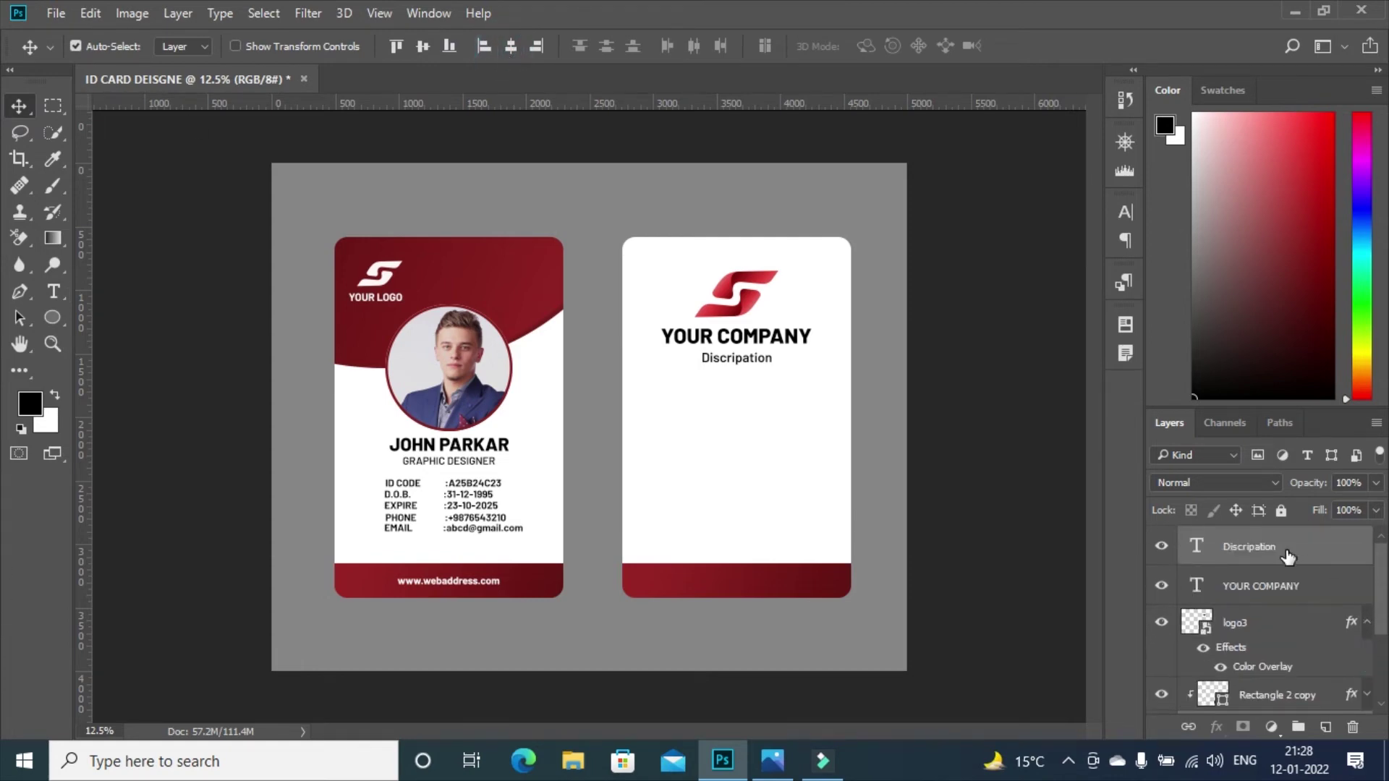
{"action": "left_click", "coordinate": [1330, 732]}
{"action": "left_click", "coordinate": [56, 13]}
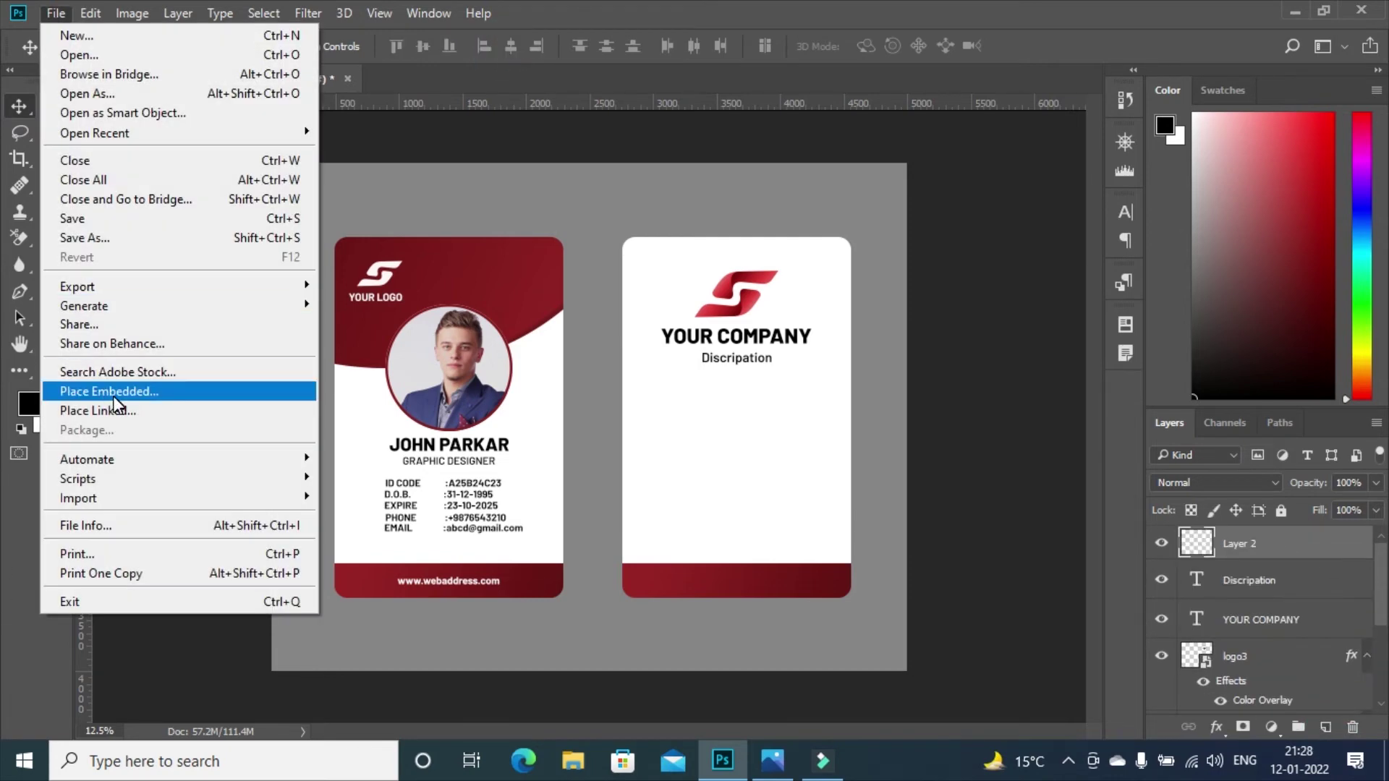
Embed the QR code image, enlarge it and move it to the middle of the back card.
{"action": "left_click", "coordinate": [114, 394]}
{"action": "left_click_drag", "start_coordinate": [615, 443], "coordinate": [705, 490]}
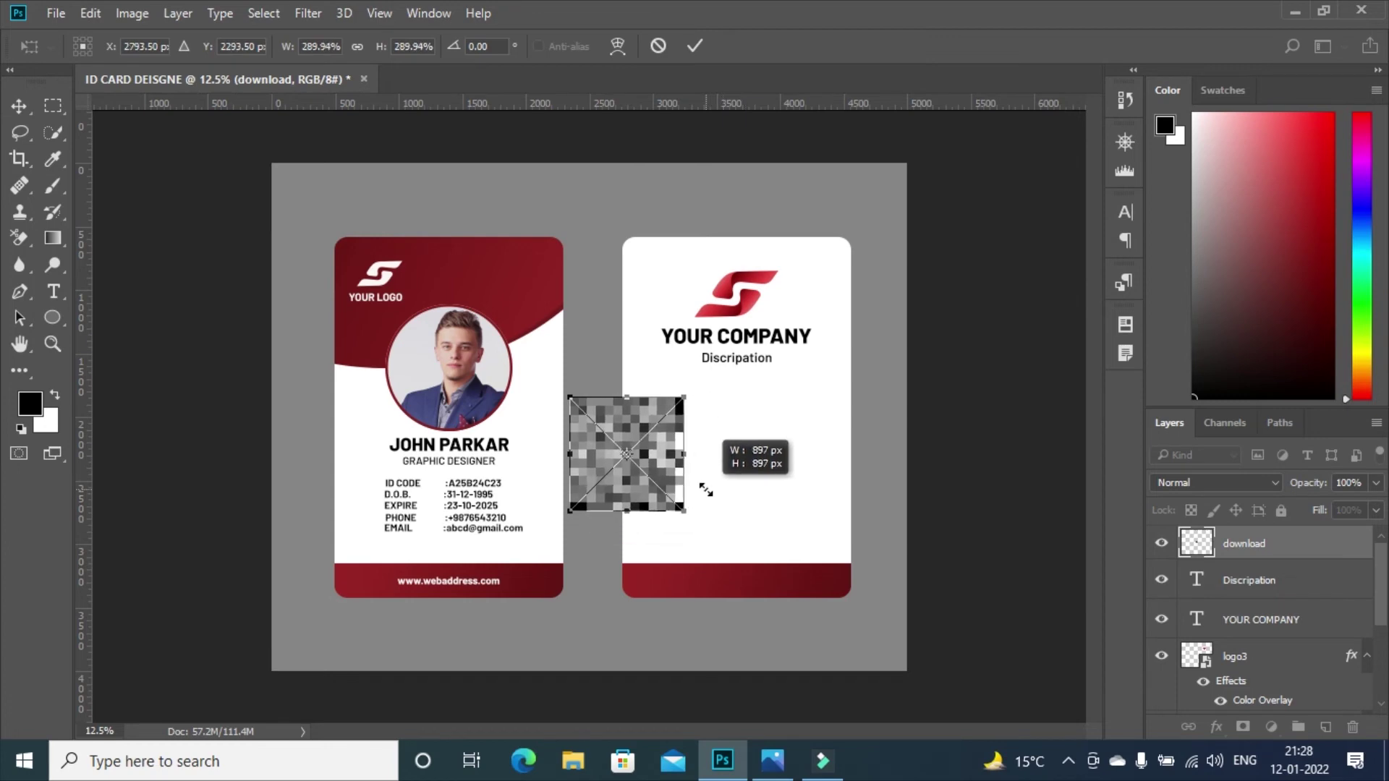
{"action": "left_click_drag", "start_coordinate": [620, 419], "coordinate": [731, 410]}
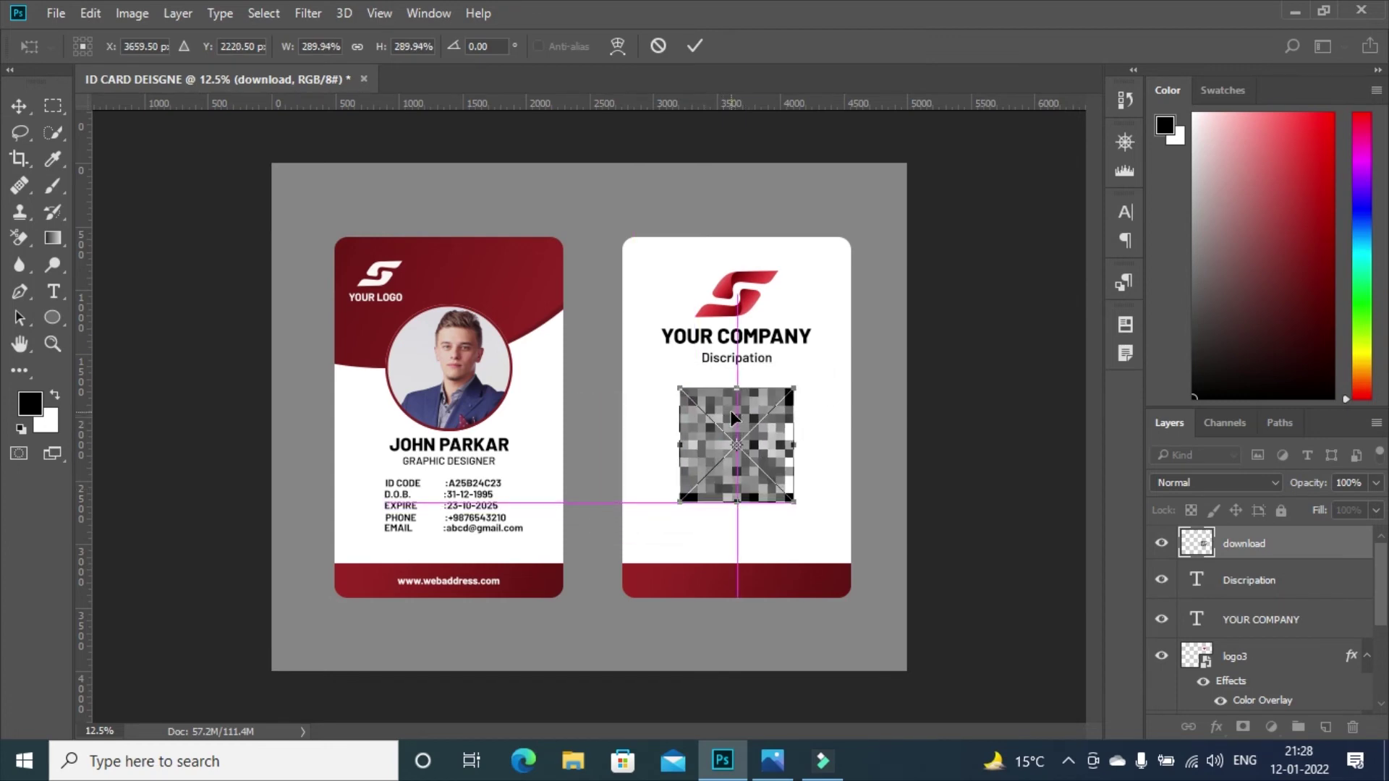
{"action": "left_click", "coordinate": [691, 46]}
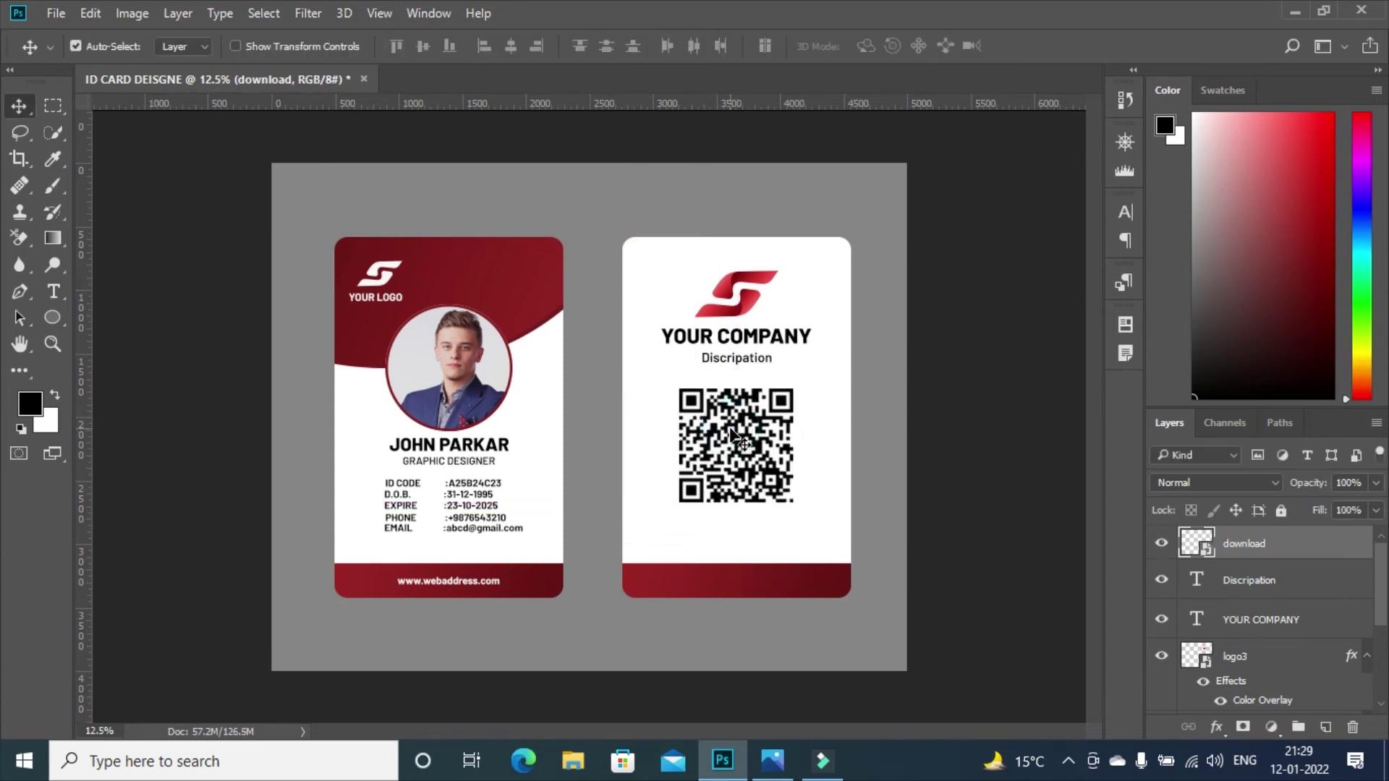
Centre the QR code horizontally on the back card.
{"action": "scroll", "coordinate": [1369, 604], "scroll_direction": "down", "scroll_amount": 3}
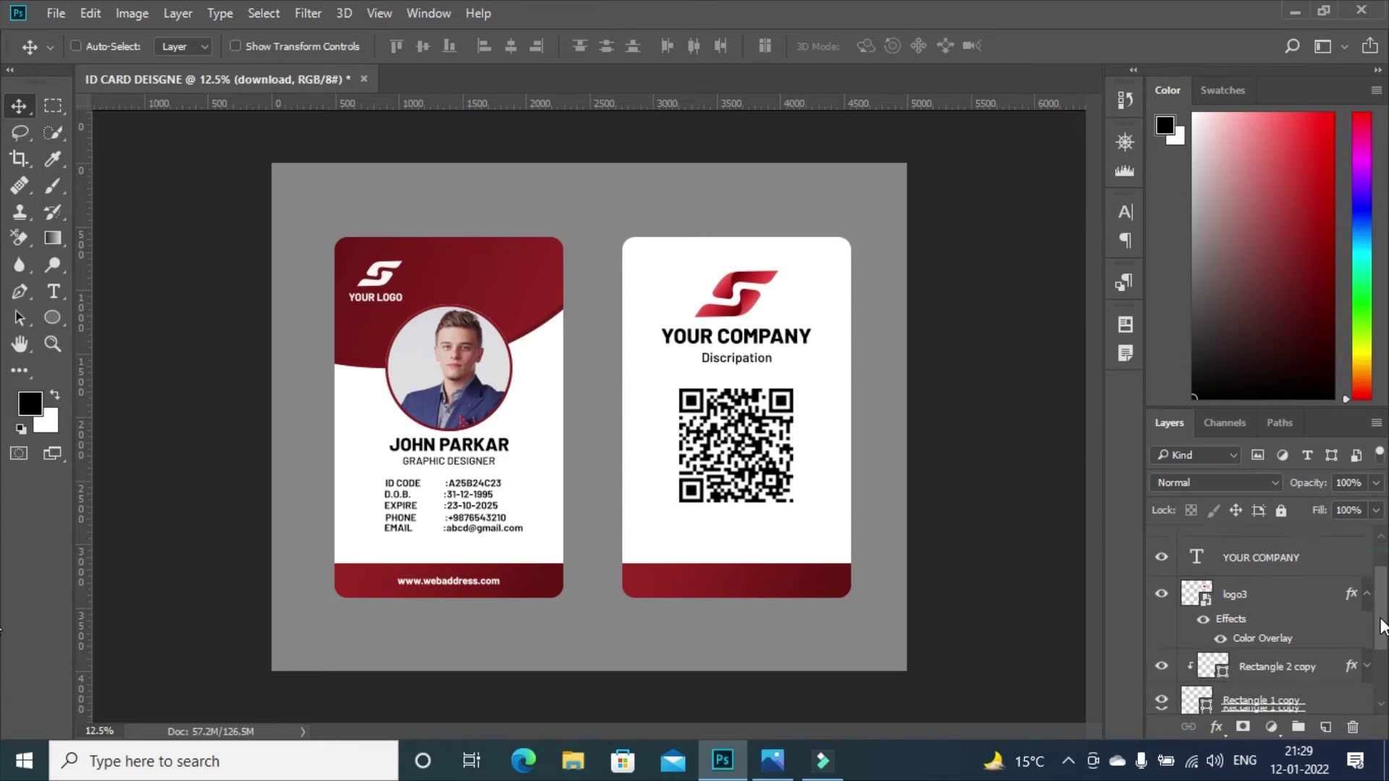
{"action": "left_click", "coordinate": [1245, 673]}
{"action": "left_click", "coordinate": [510, 46]}
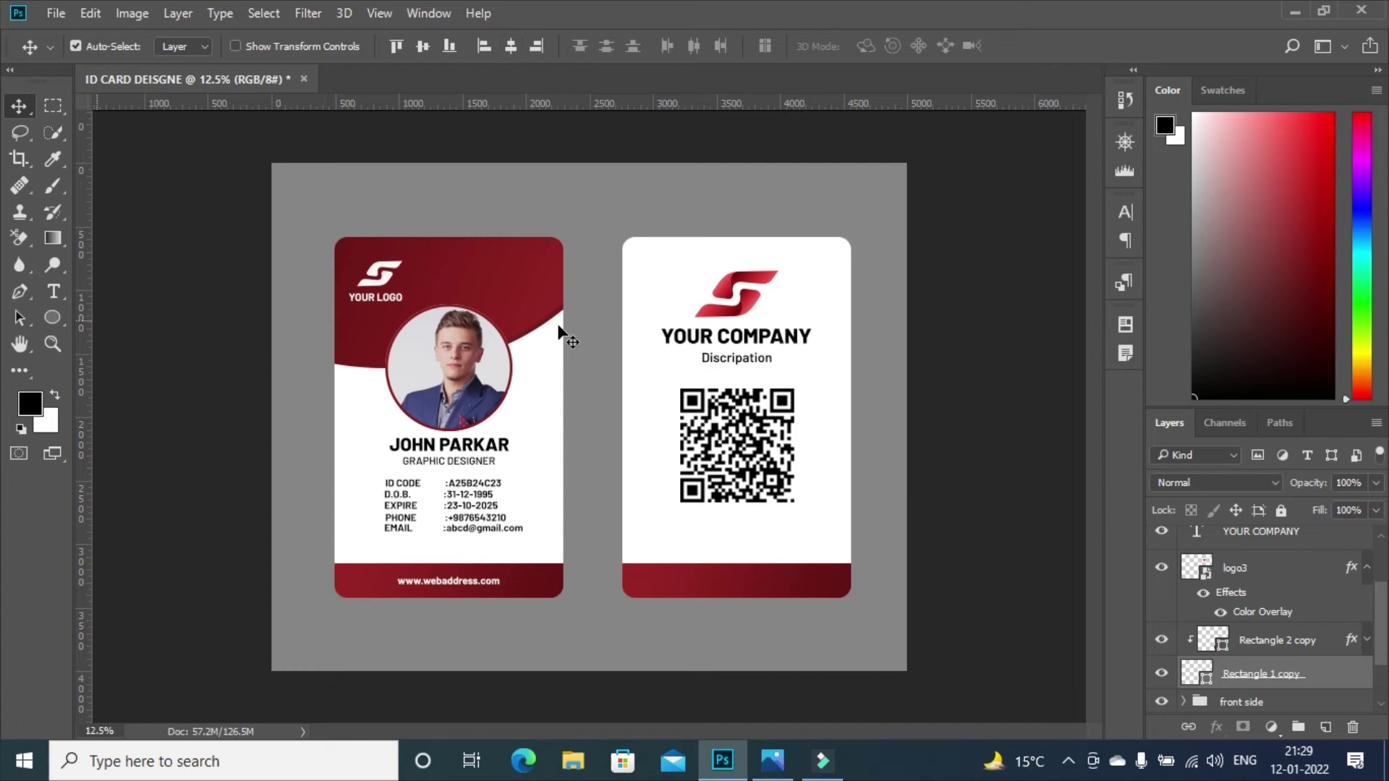
{"action": "scroll", "coordinate": [1274, 615], "scroll_direction": "up", "scroll_amount": 3}
{"action": "left_click", "coordinate": [1250, 546]}
Add a red Color Overlay to the QR code in Screen blend mode.
{"action": "left_click", "coordinate": [1216, 727]}
{"action": "left_click", "coordinate": [1205, 629]}
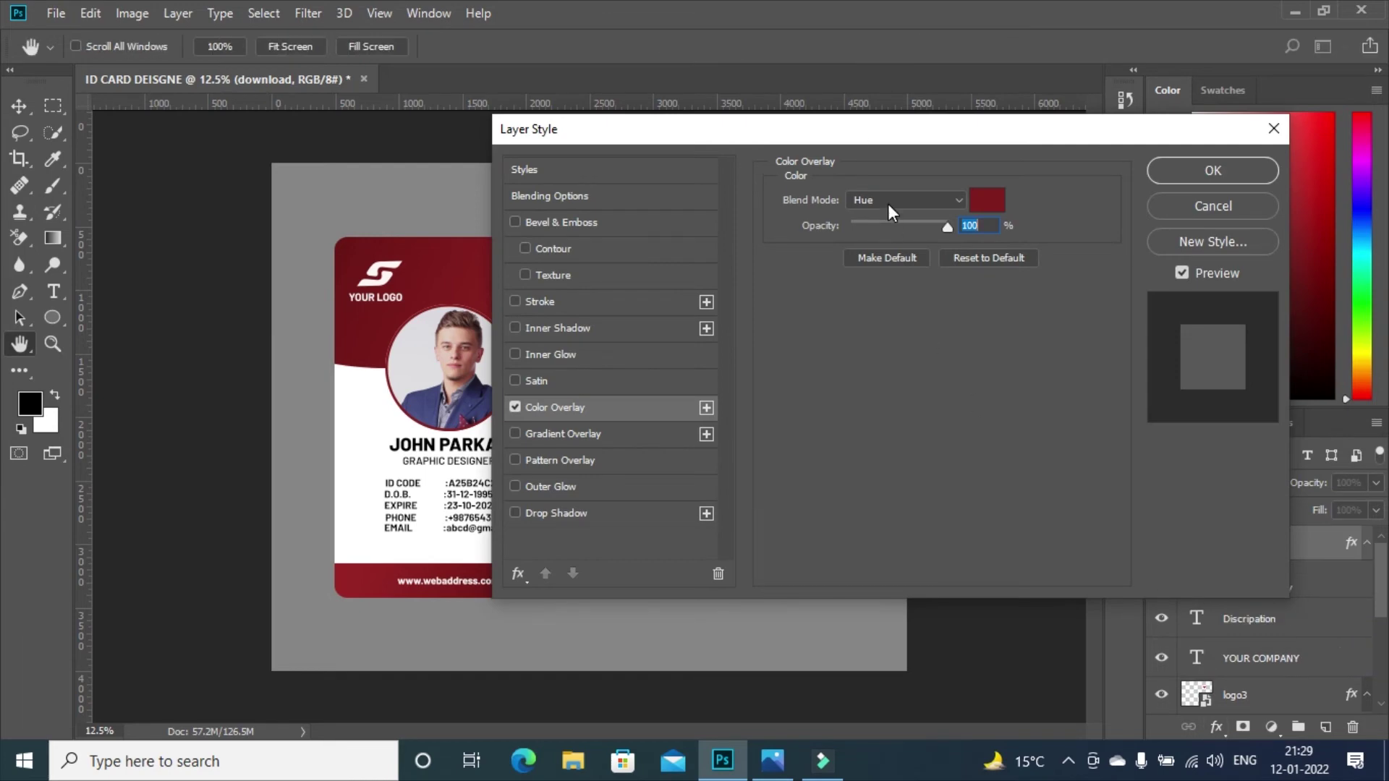
{"action": "left_click", "coordinate": [897, 202]}
{"action": "left_click", "coordinate": [875, 350]}
{"action": "left_click", "coordinate": [901, 200]}
{"action": "left_click", "coordinate": [864, 334]}
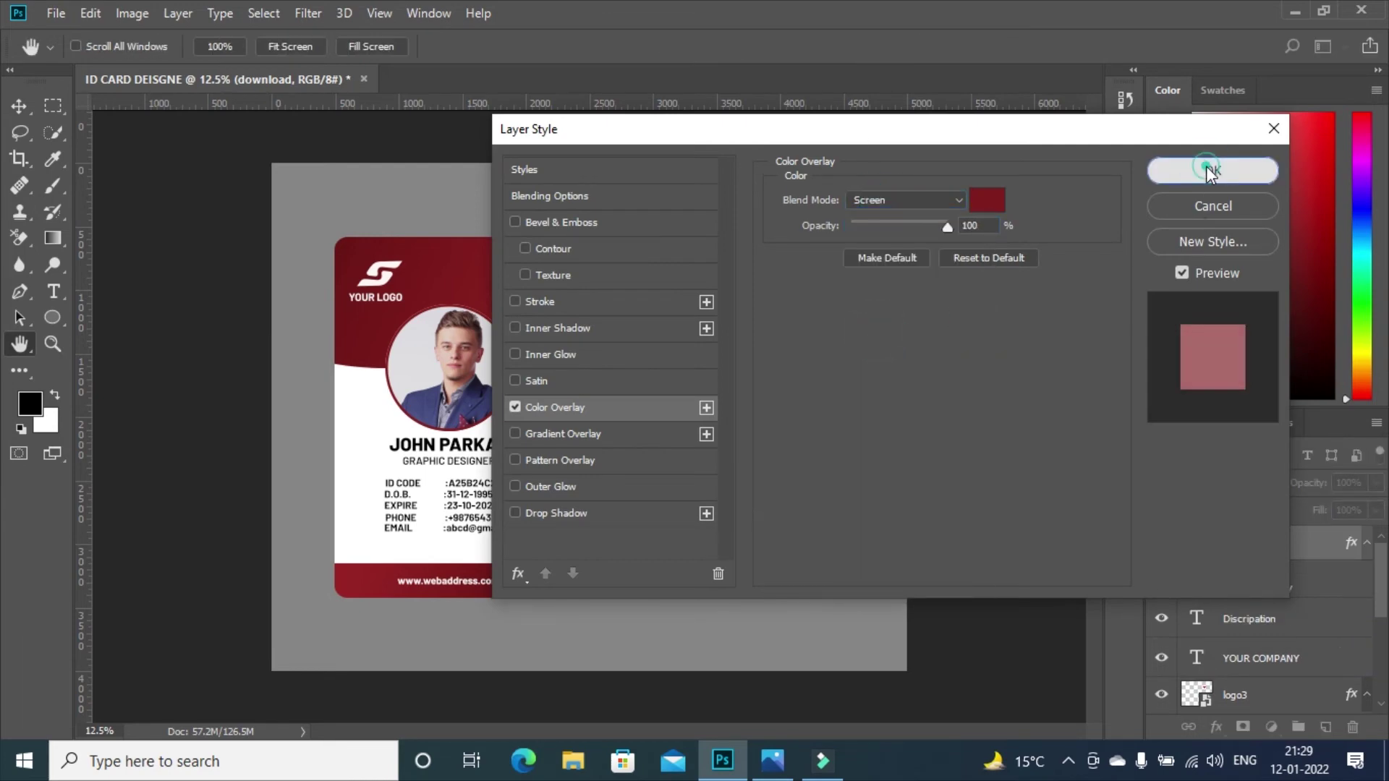
{"action": "left_click", "coordinate": [1213, 170]}
{"action": "left_click", "coordinate": [53, 329]}
{"action": "left_click", "coordinate": [130, 341]}
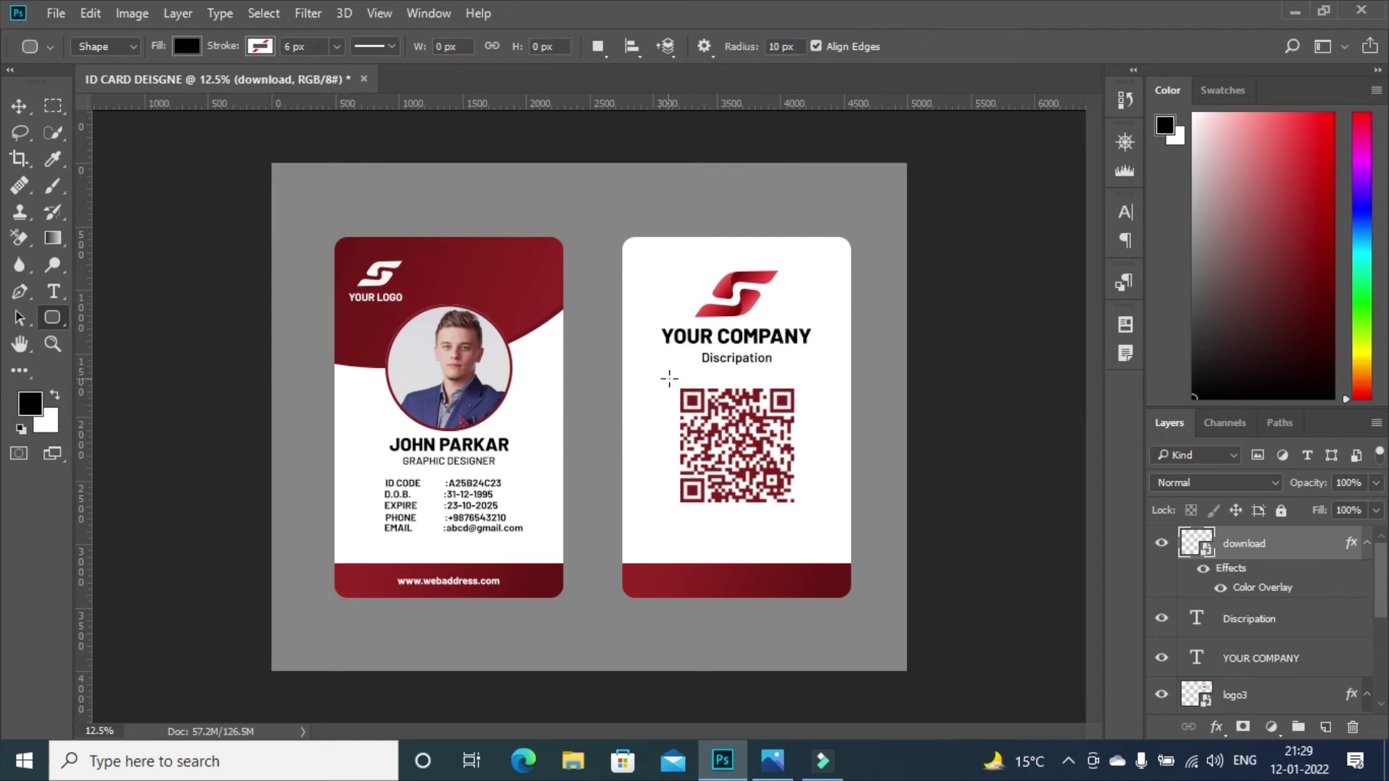
Draw a rounded rectangle around the QR code sized 1100×1100 px.
{"action": "left_click_drag", "start_coordinate": [670, 378], "coordinate": [805, 515]}
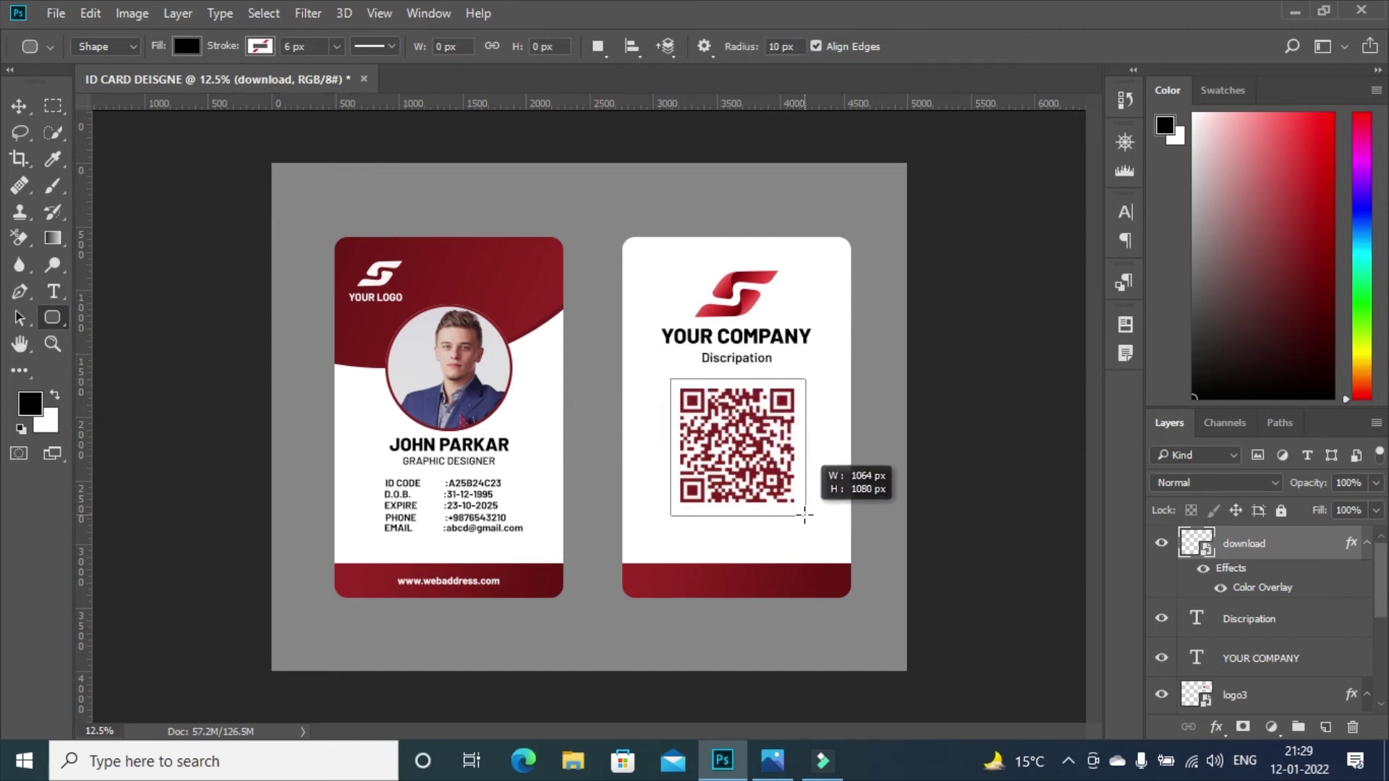
{"action": "left_click_drag", "start_coordinate": [804, 515], "coordinate": [806, 516]}
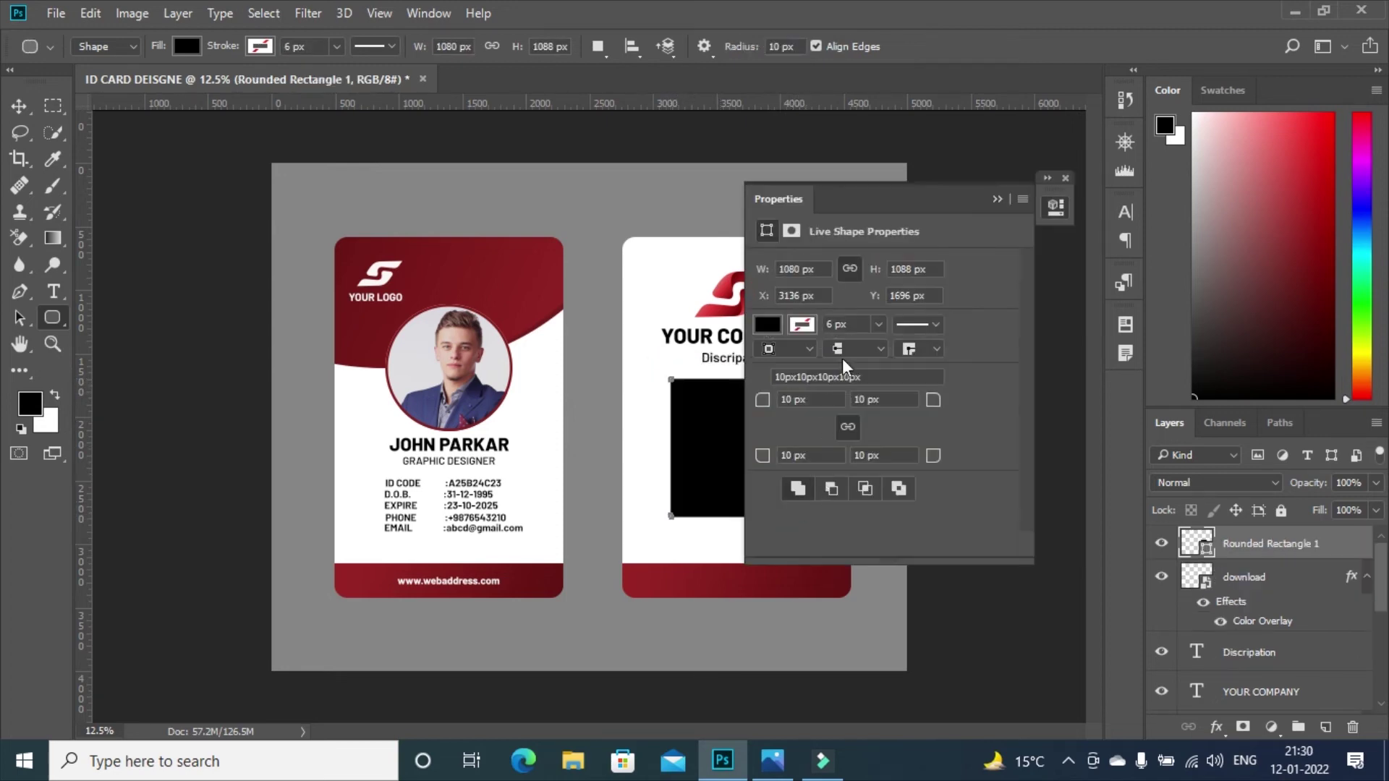
{"action": "left_click", "coordinate": [825, 269]}
{"action": "left_click", "coordinate": [931, 268]}
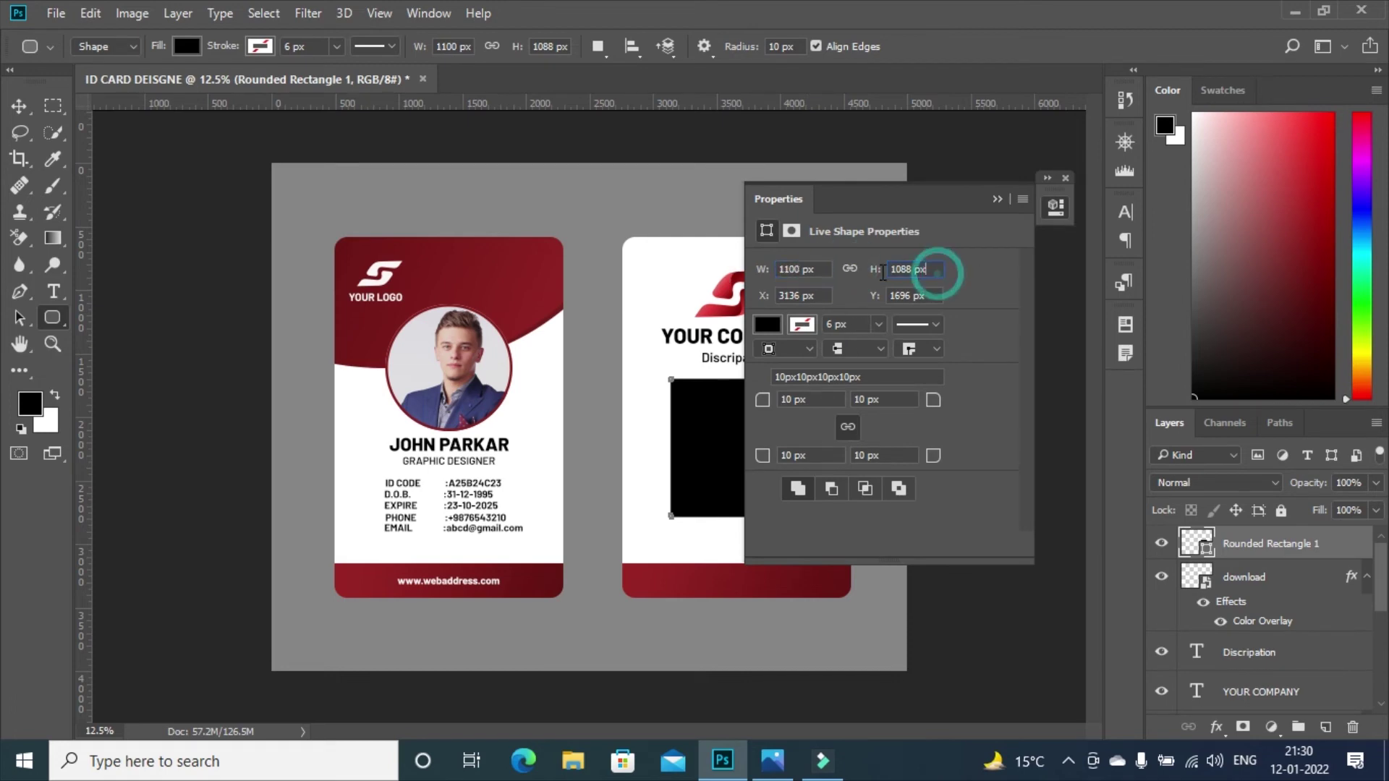
{"action": "type", "text": "1100"}
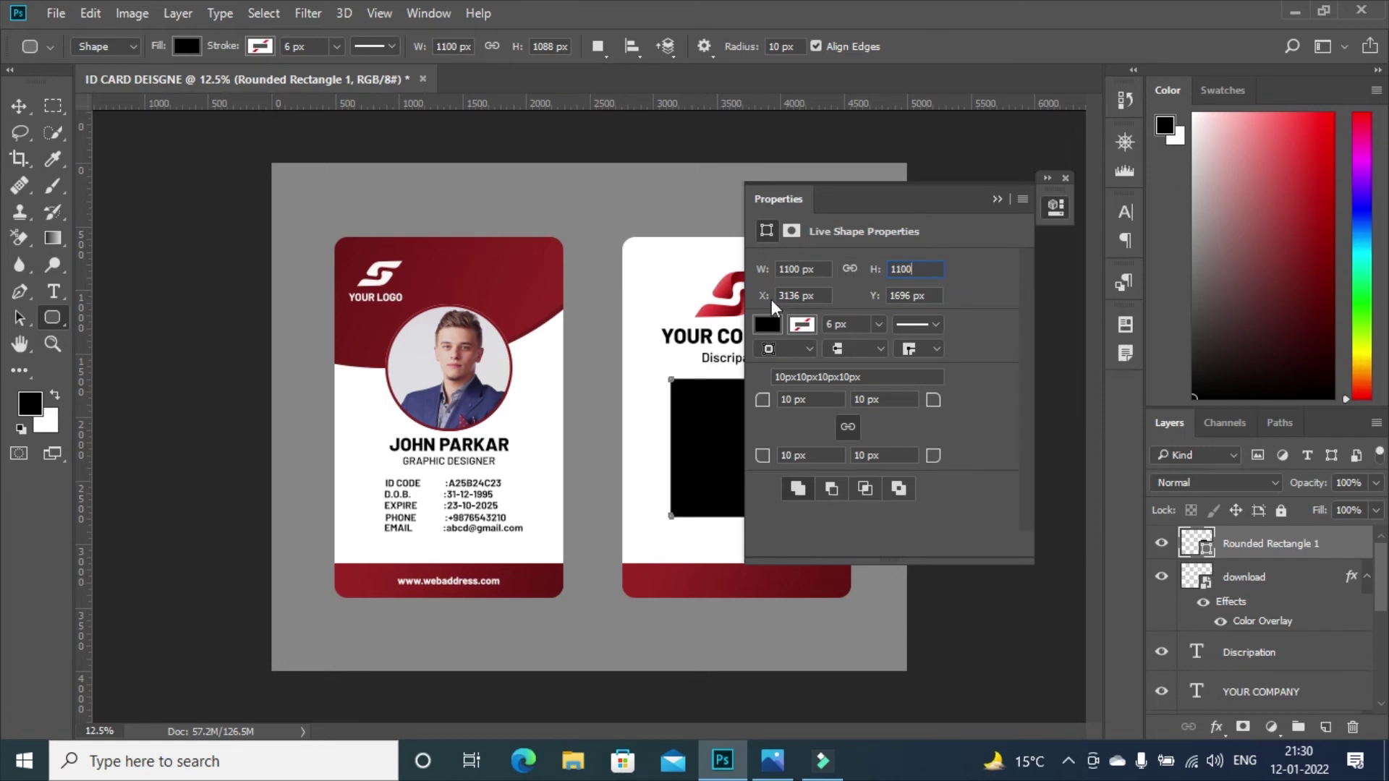
{"action": "left_click", "coordinate": [824, 399]}
Remove the frame's fill and give it a dashed dark red outline.
{"action": "left_click", "coordinate": [915, 324]}
{"action": "left_click", "coordinate": [758, 522]}
{"action": "left_click", "coordinate": [775, 557]}
{"action": "type", "text": "40"}
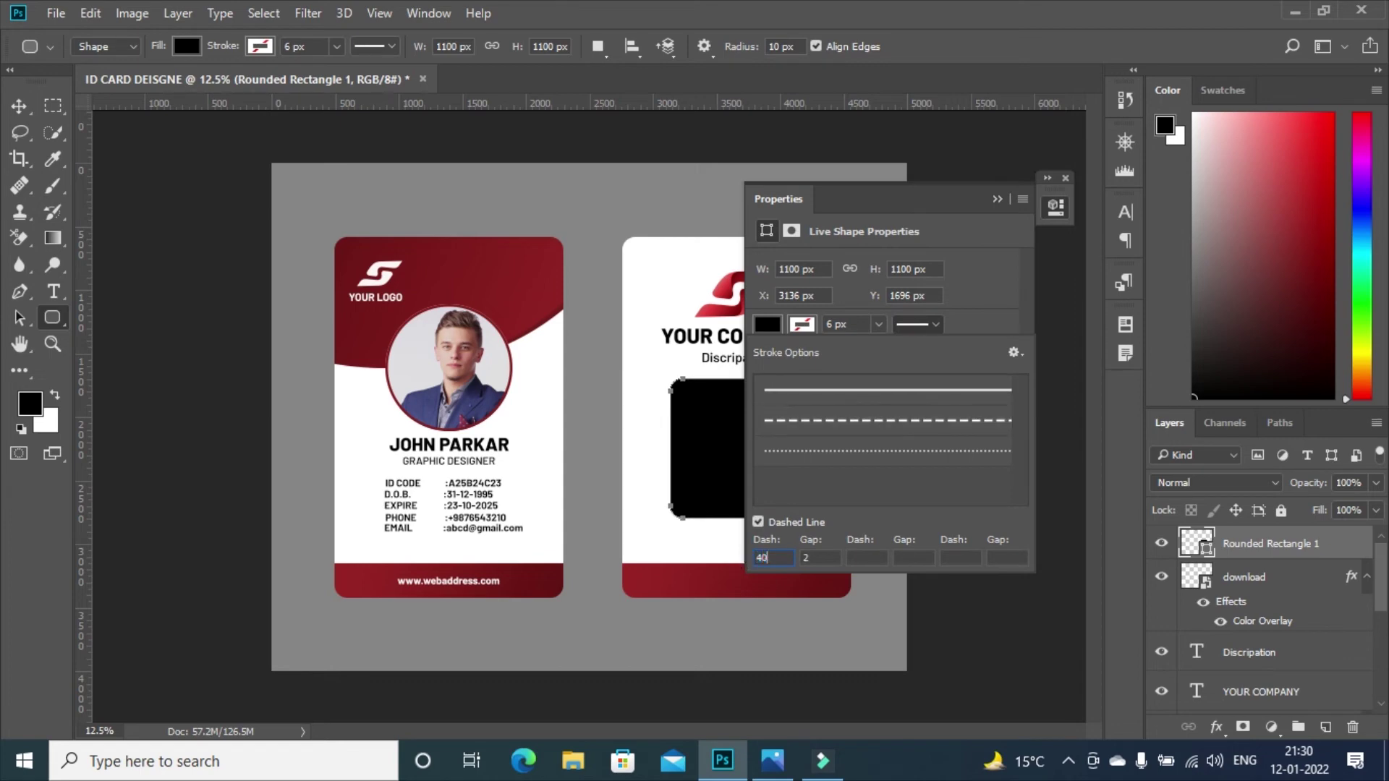
{"action": "left_click", "coordinate": [767, 324]}
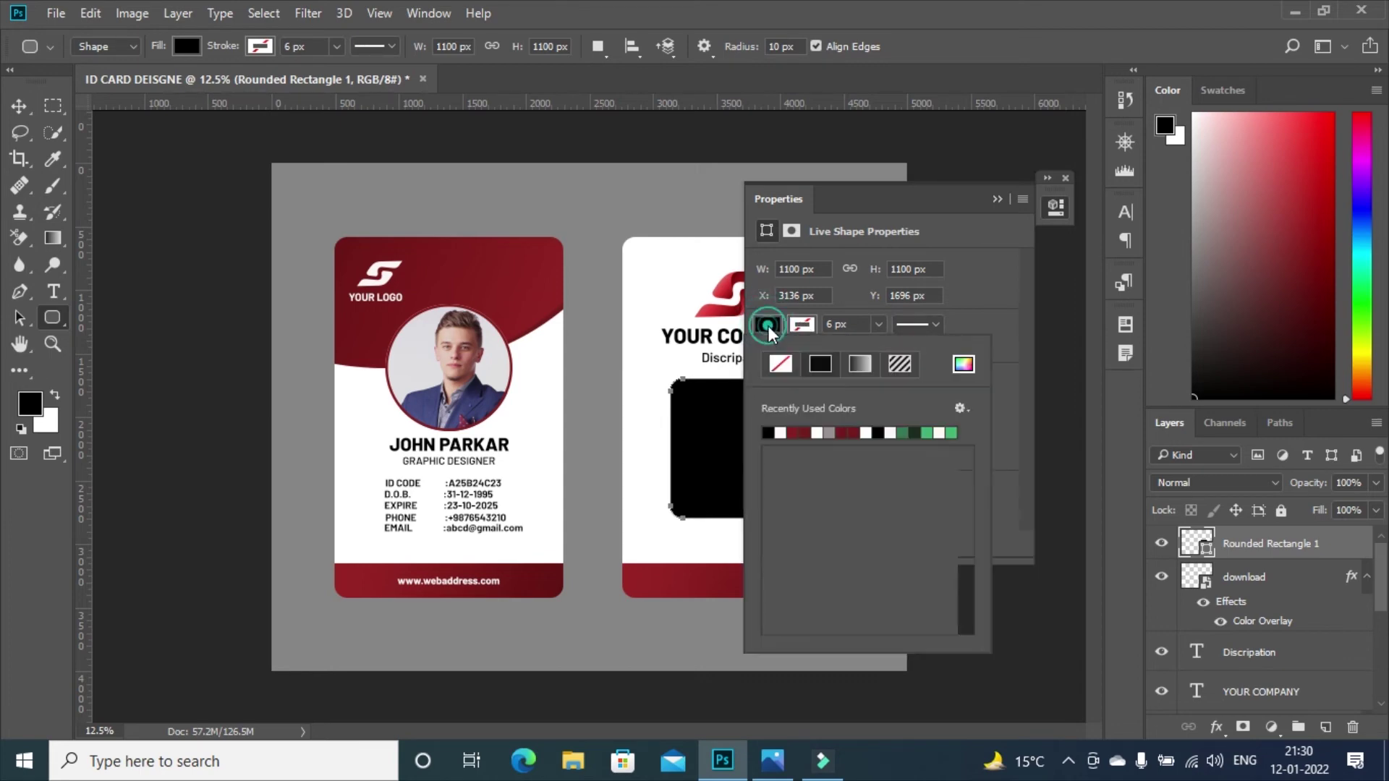
{"action": "left_click", "coordinate": [780, 364]}
{"action": "left_click", "coordinate": [799, 432]}
Set the outline to 30 px thick with dash 40 and gap 4.
{"action": "left_click", "coordinate": [846, 324]}
{"action": "type", "text": "30"}
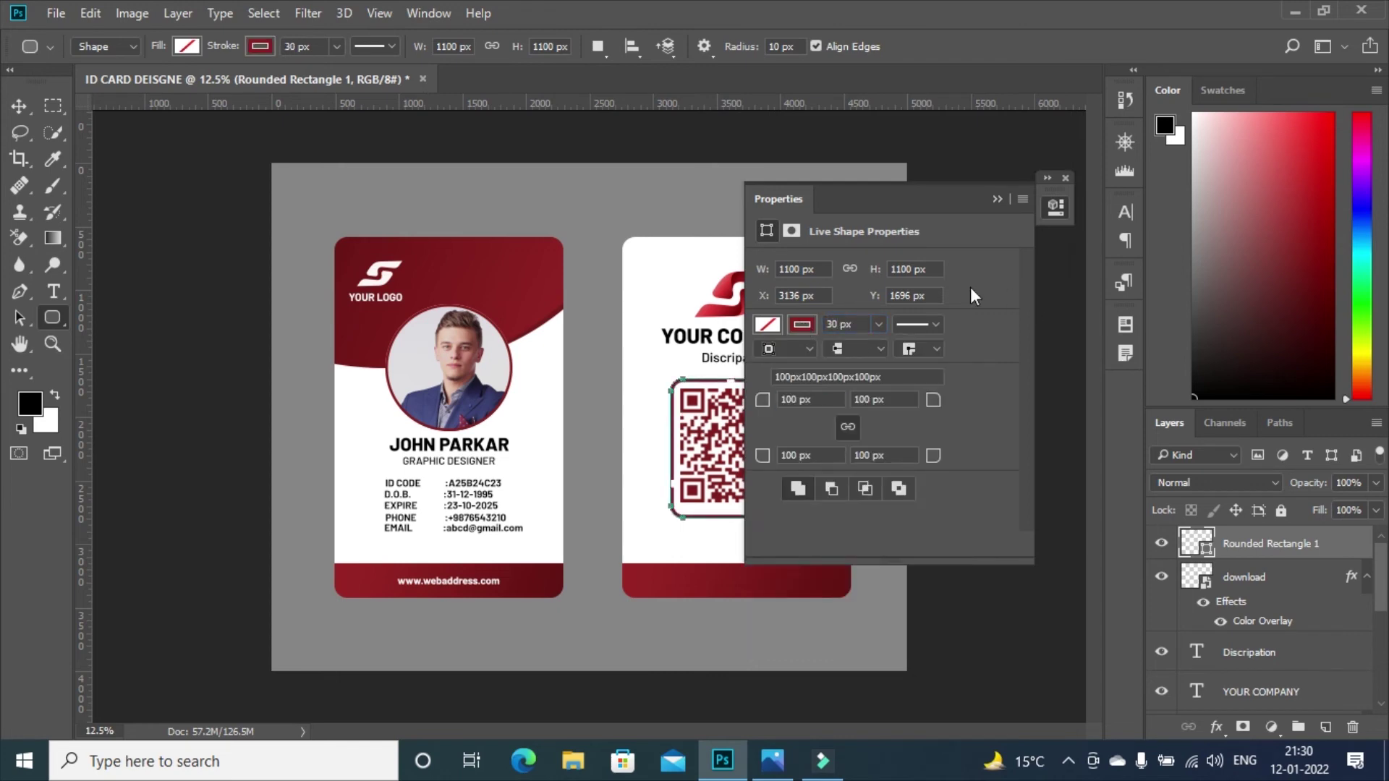
{"action": "left_click", "coordinate": [917, 324]}
{"action": "left_click", "coordinate": [866, 422]}
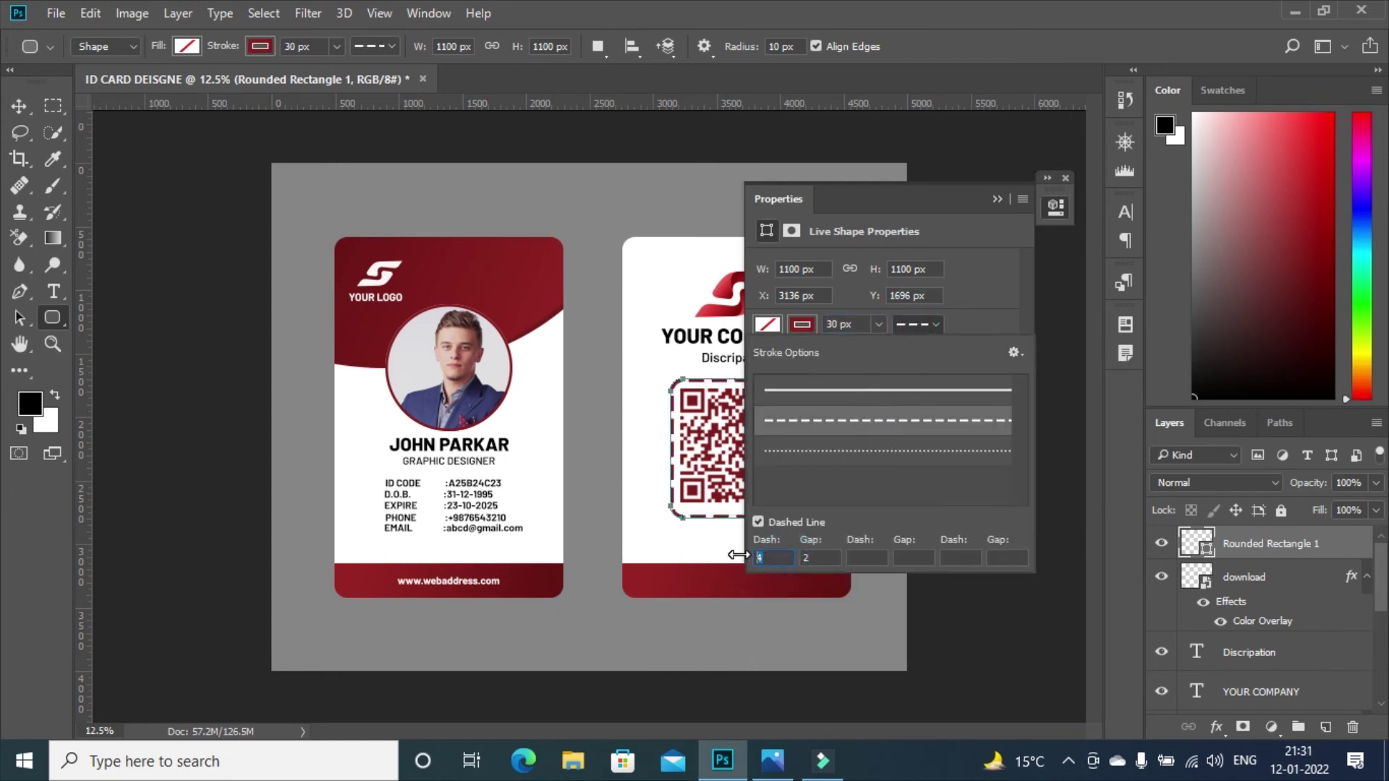
{"action": "type", "text": "40"}
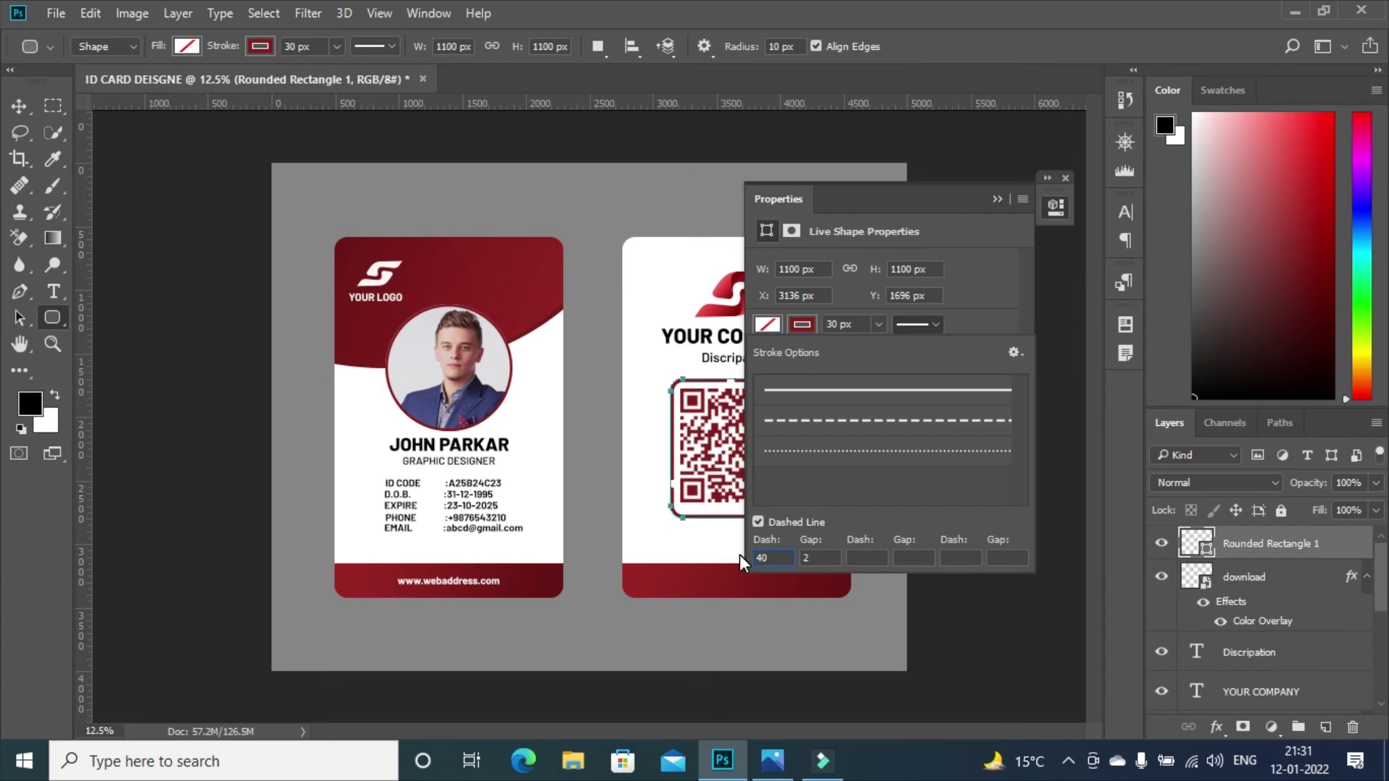
{"action": "key", "text": "Tab"}
{"action": "type", "text": "4"}
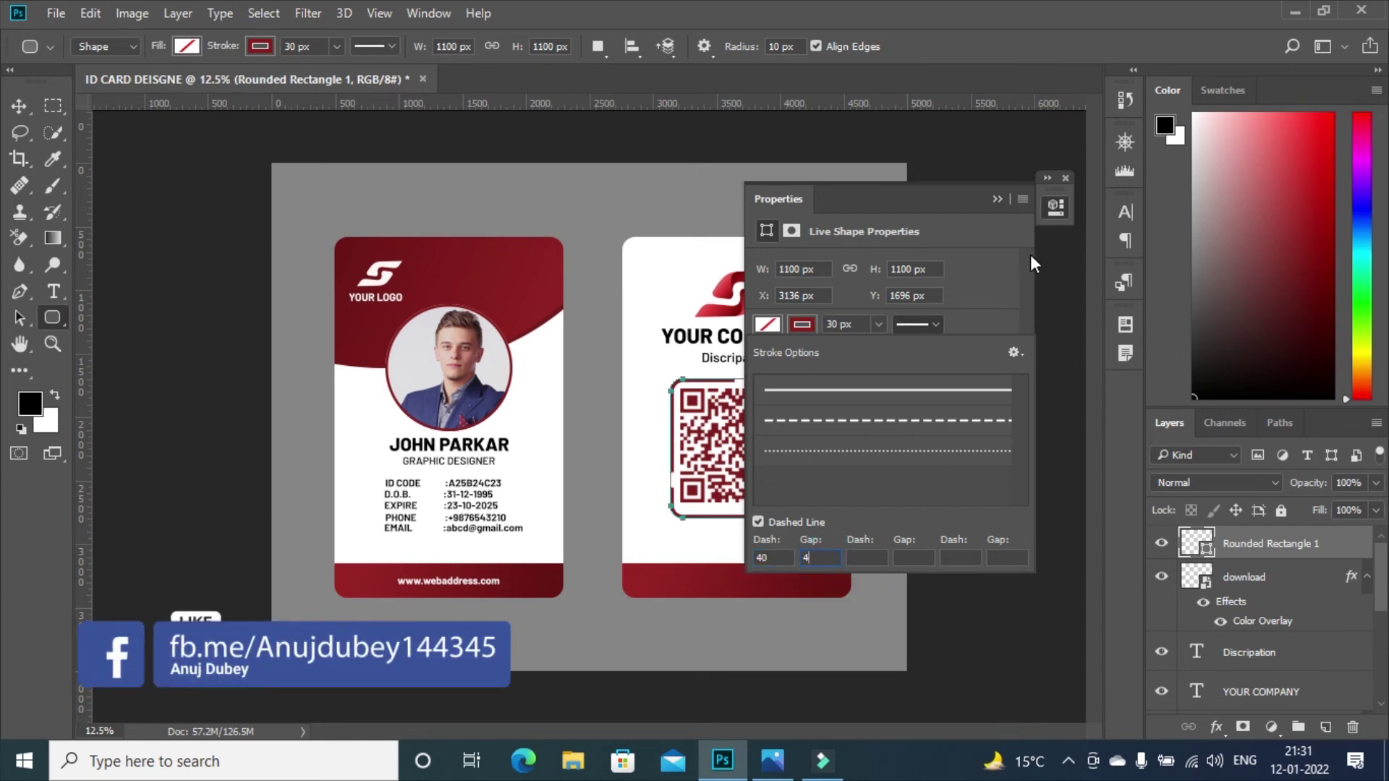
{"action": "left_click", "coordinate": [993, 276]}
{"action": "left_click", "coordinate": [855, 349]}
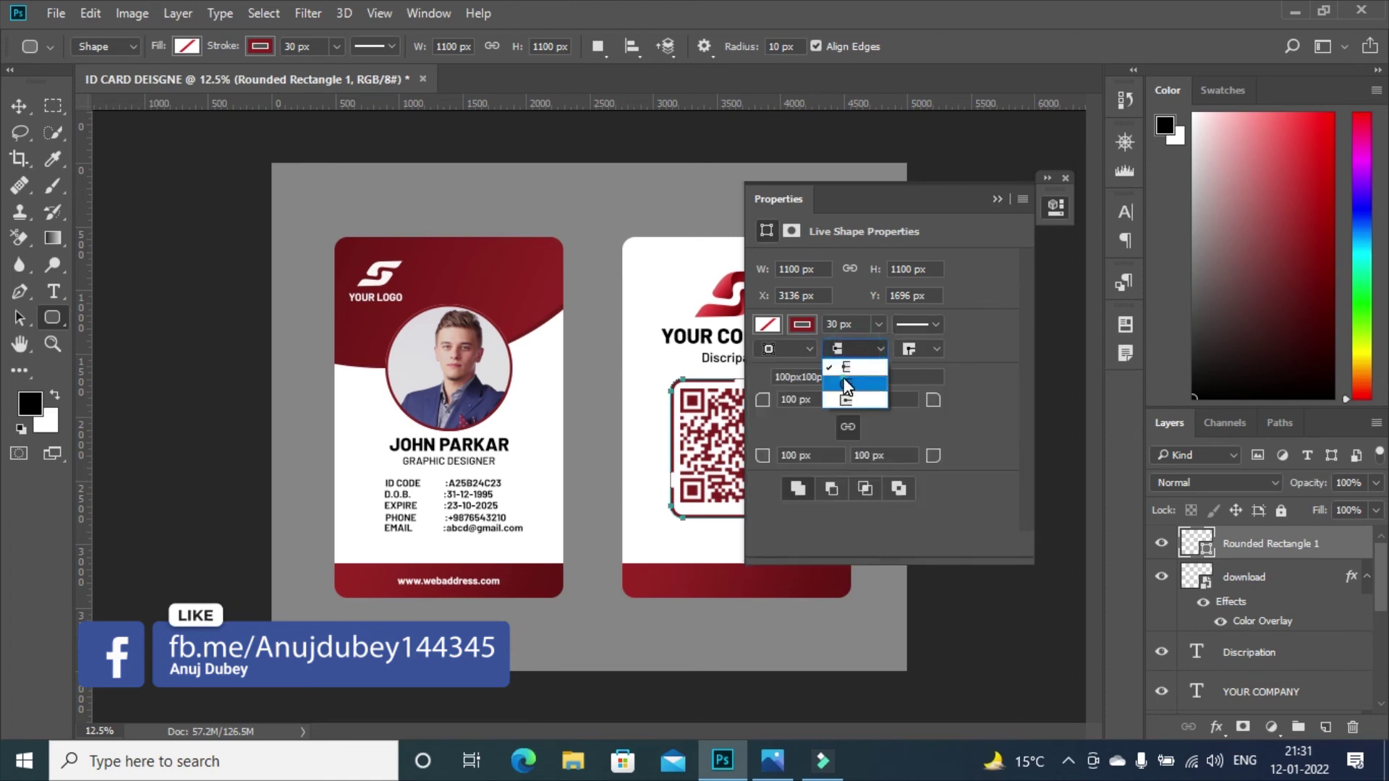
{"action": "left_click", "coordinate": [999, 198]}
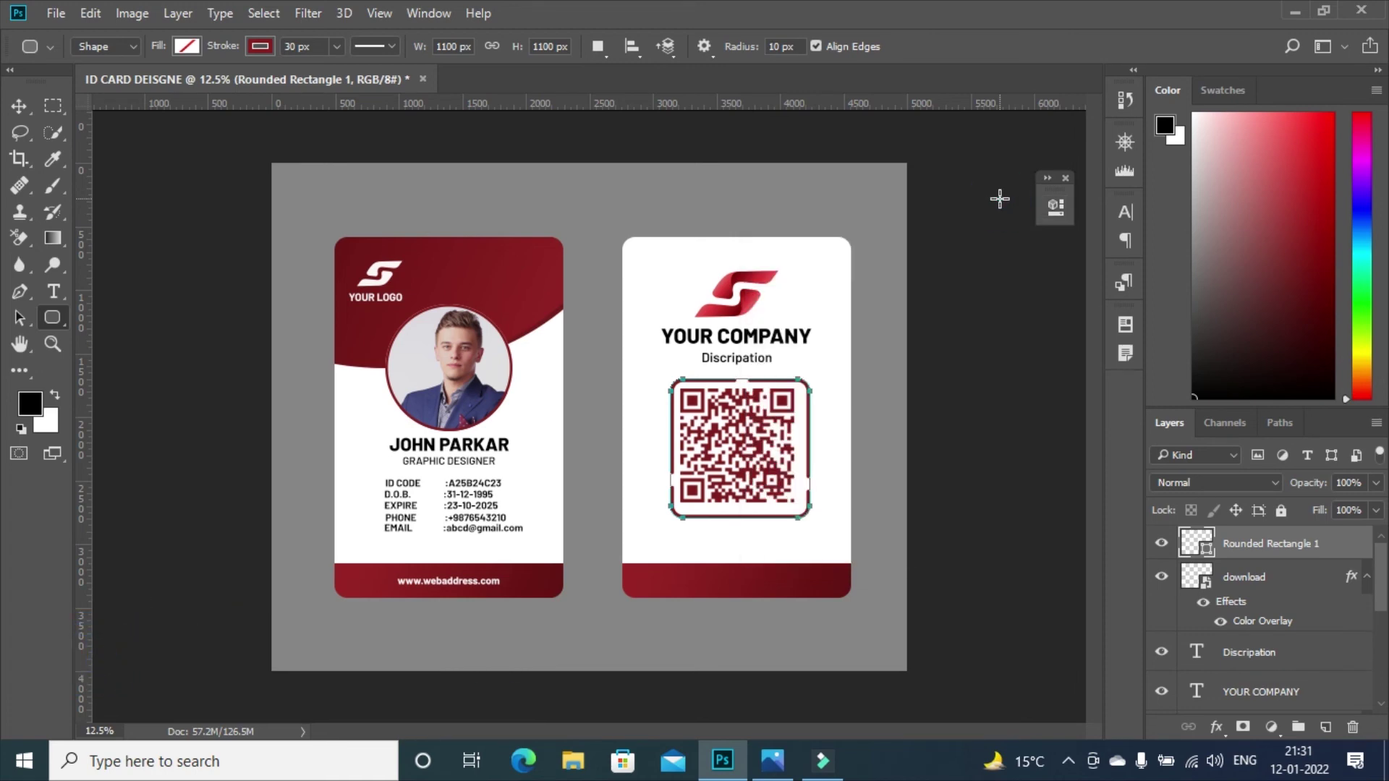
Centre the frame horizontally on the card and nudge the QR code down inside it.
{"action": "key", "text": "v"}
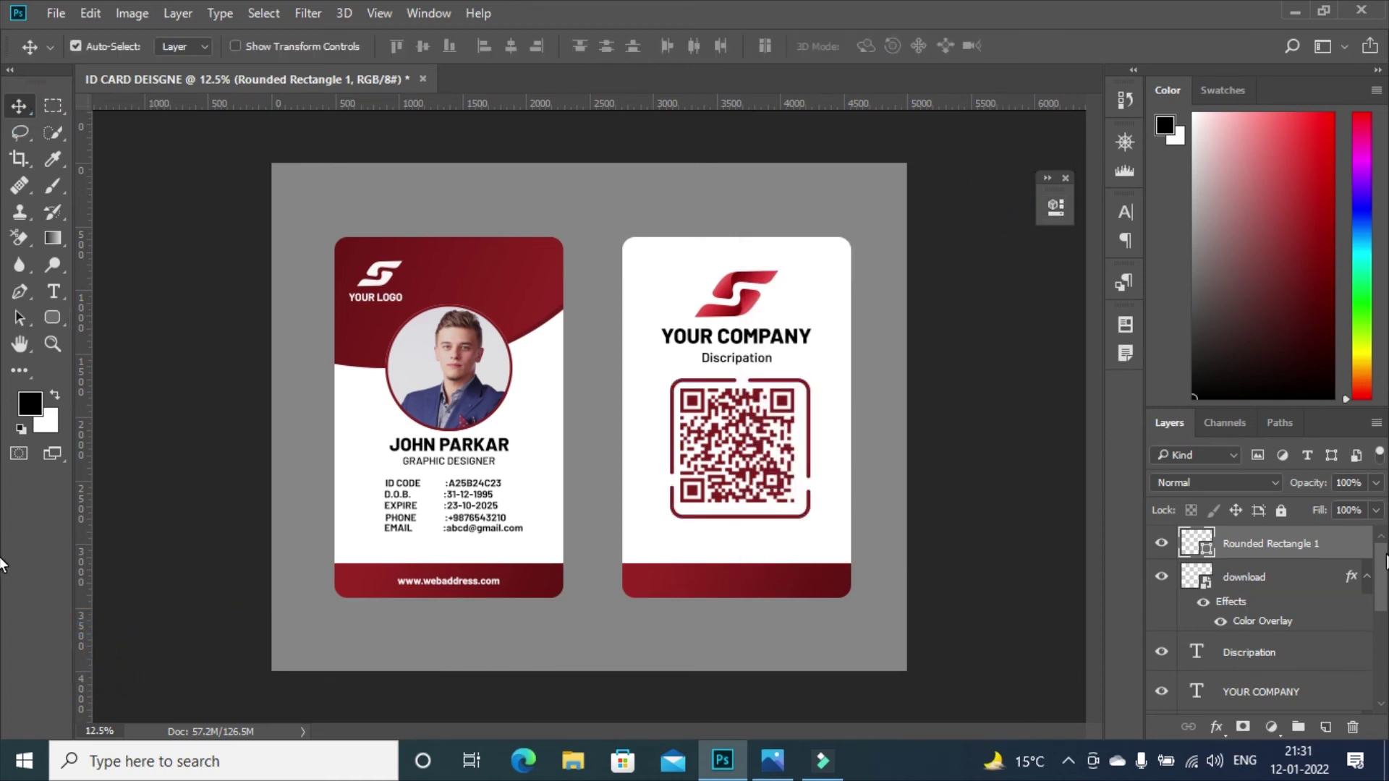
{"action": "left_click_drag", "start_coordinate": [1383, 562], "coordinate": [1368, 642]}
{"action": "left_click", "coordinate": [1253, 608], "text": "shift"}
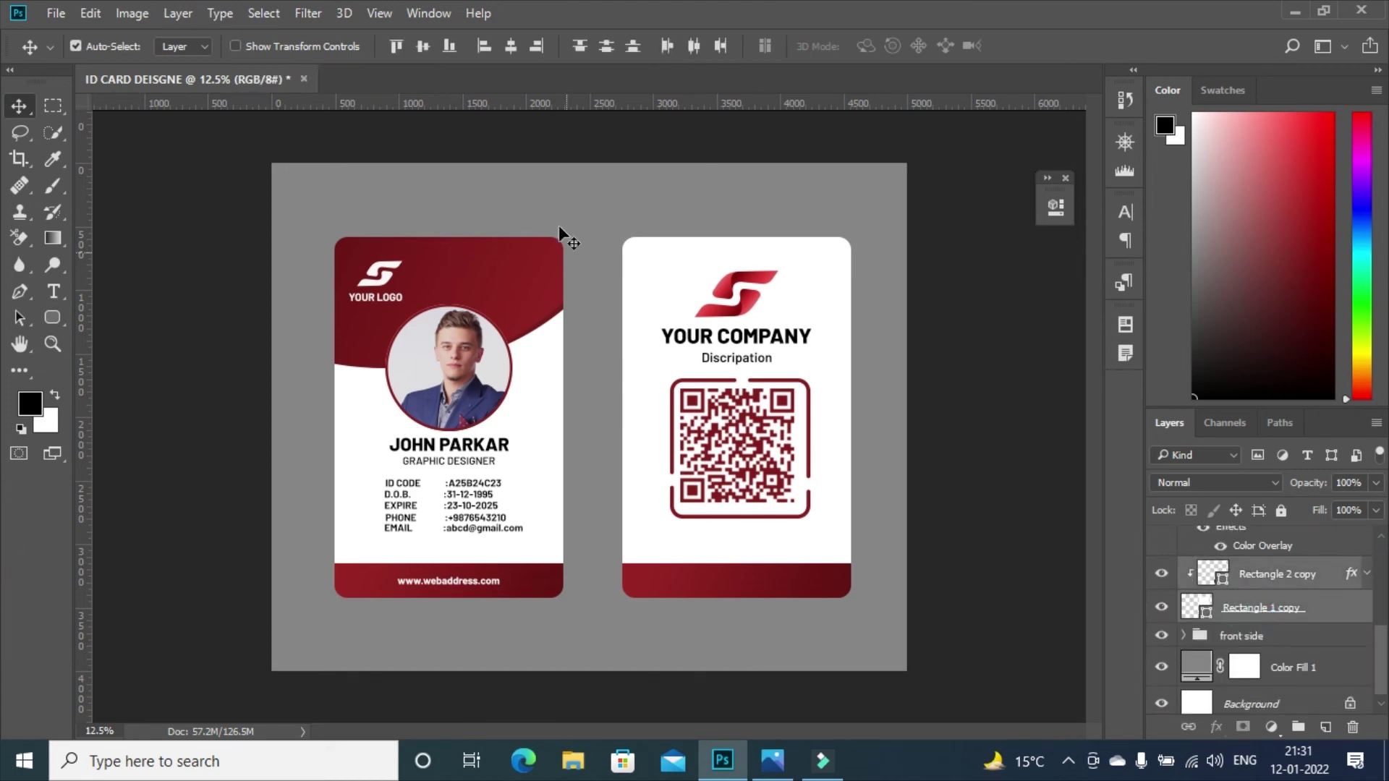
{"action": "left_click", "coordinate": [511, 46]}
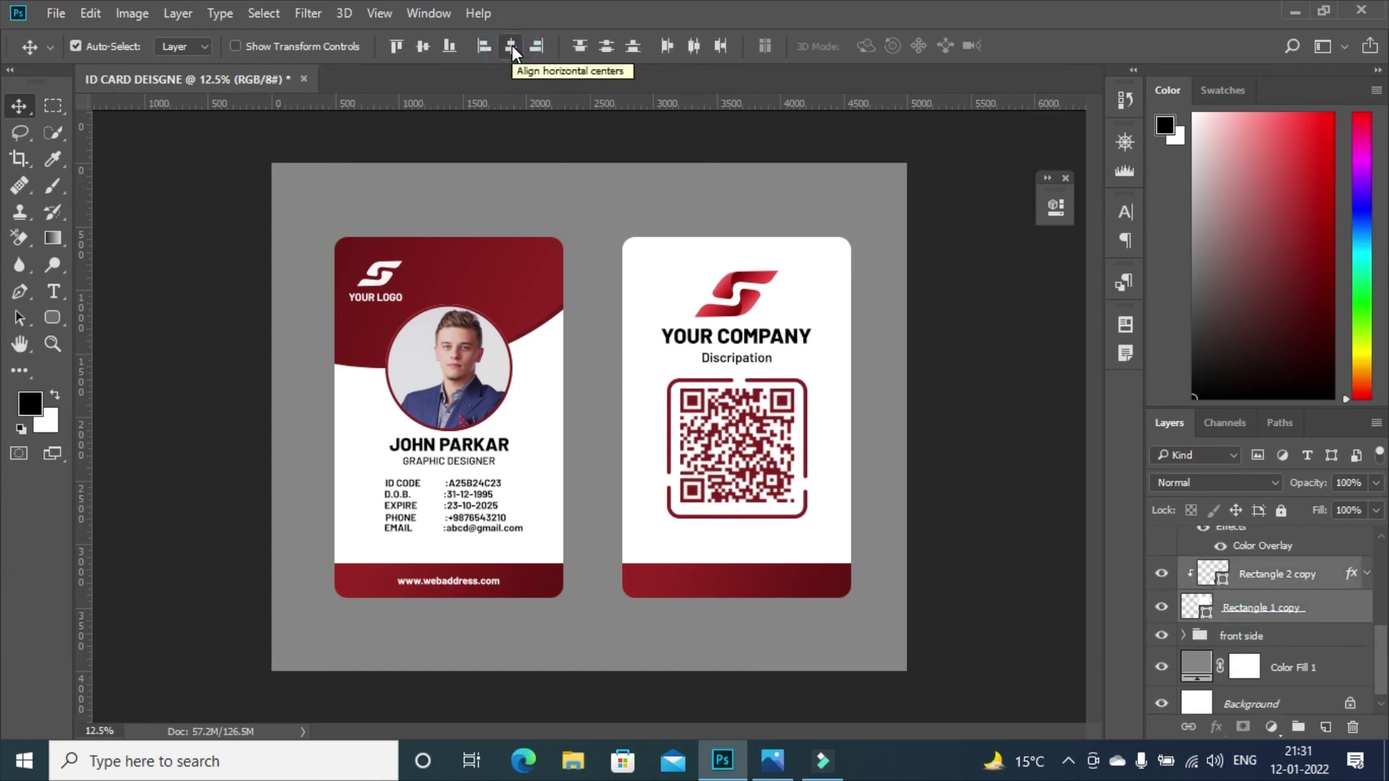
{"action": "scroll", "coordinate": [1273, 615], "scroll_direction": "up", "scroll_amount": 5}
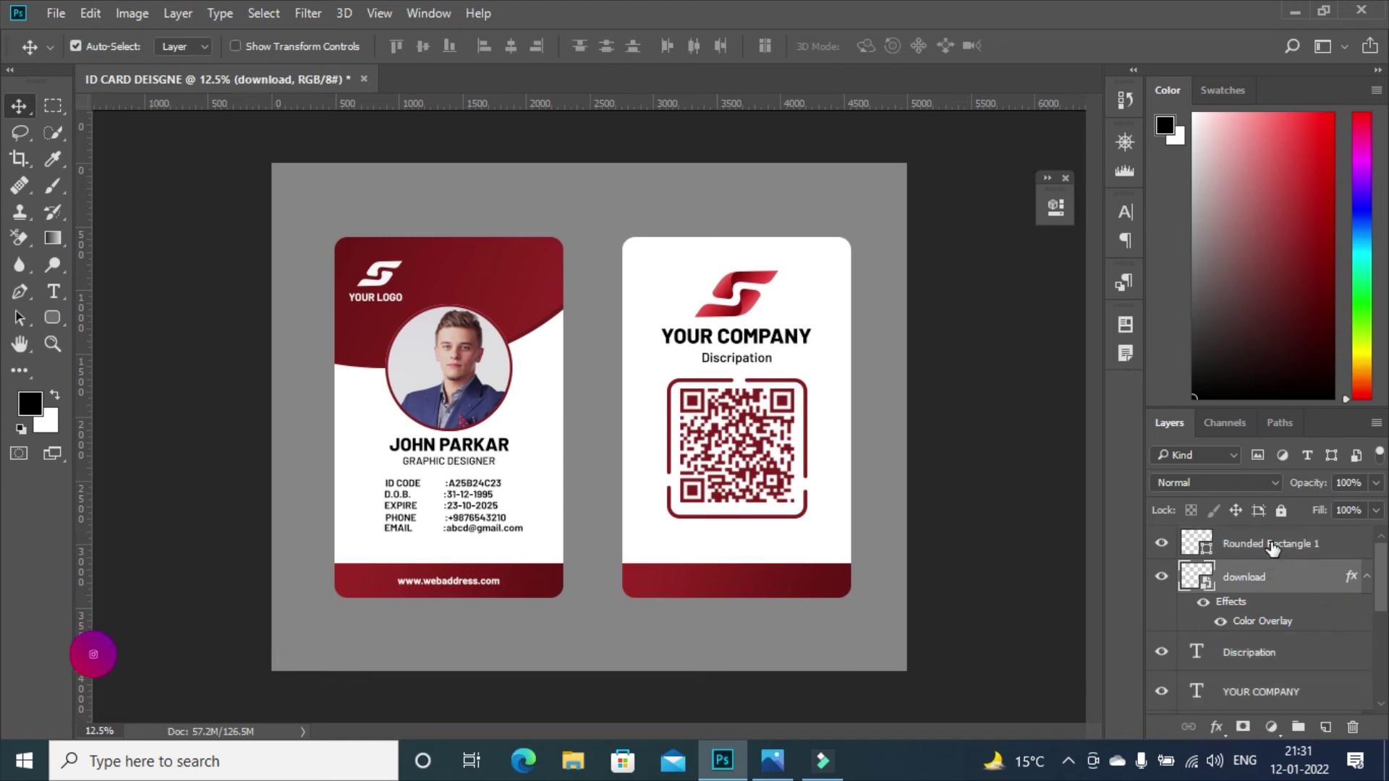
{"action": "left_click", "coordinate": [1270, 543]}
{"action": "left_click", "coordinate": [1265, 578]}
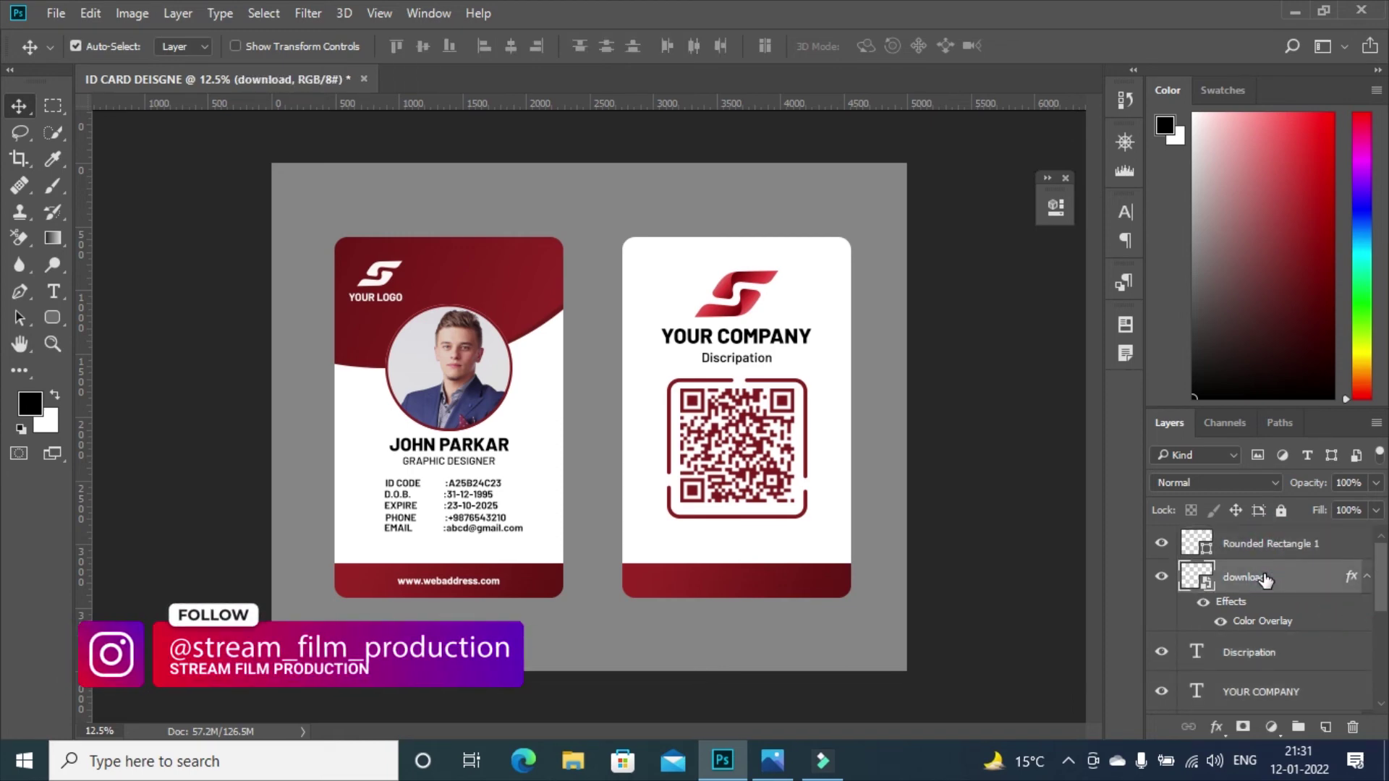
{"action": "key", "text": "shift+Down"}
{"action": "key", "text": "shift+Down"}
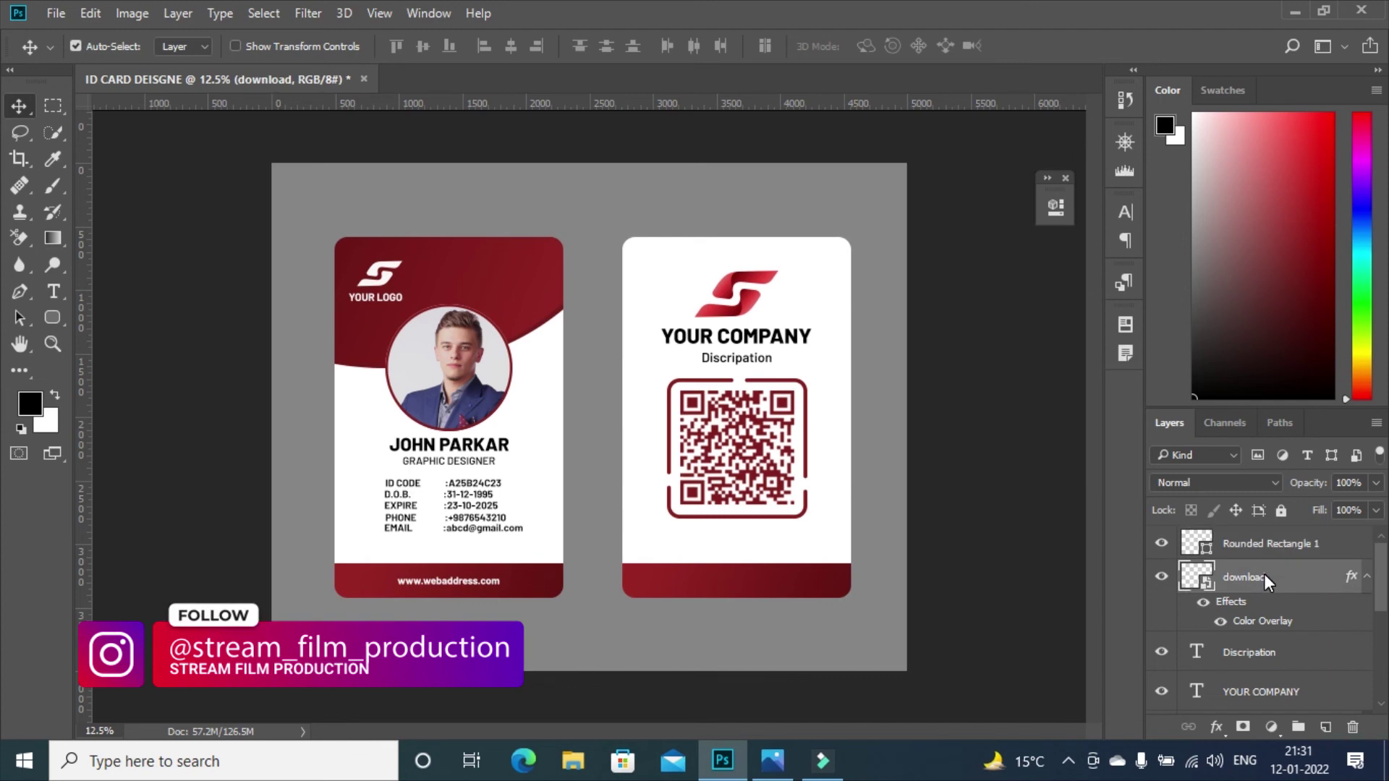
Place the location pin image in the back card's footer, scaled to about 18%.
{"action": "left_click_drag", "start_coordinate": [217, 217], "coordinate": [116, 388]}
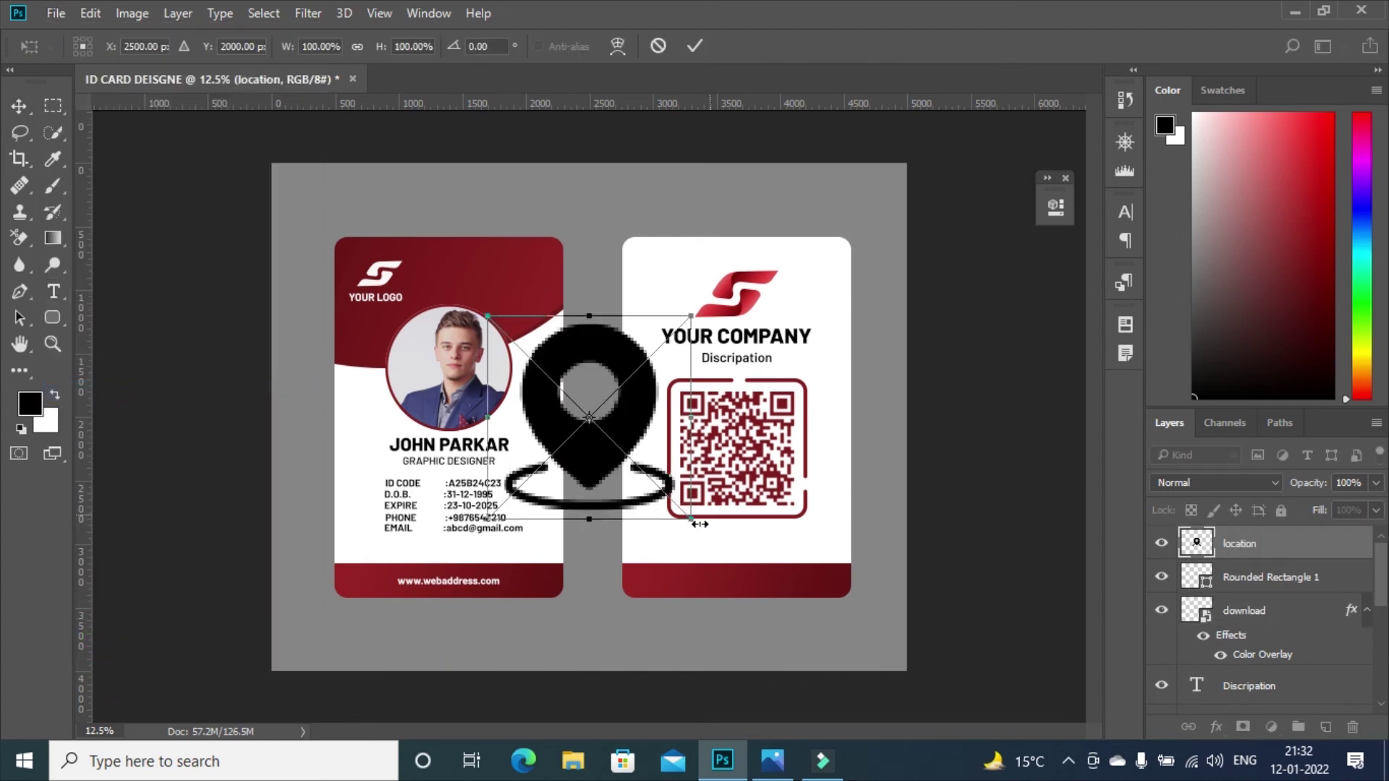
{"action": "left_click_drag", "start_coordinate": [579, 444], "coordinate": [714, 625]}
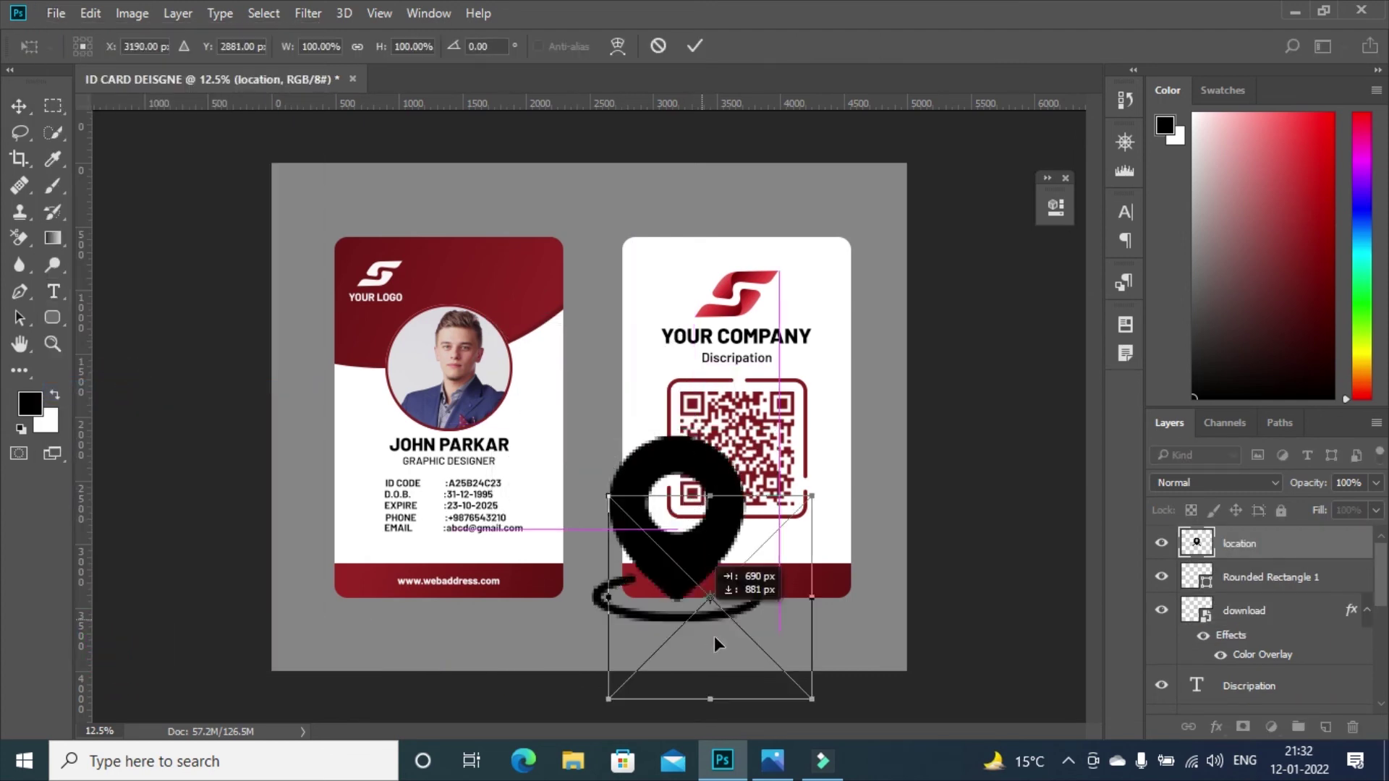
{"action": "left_click_drag", "start_coordinate": [829, 701], "coordinate": [663, 536]}
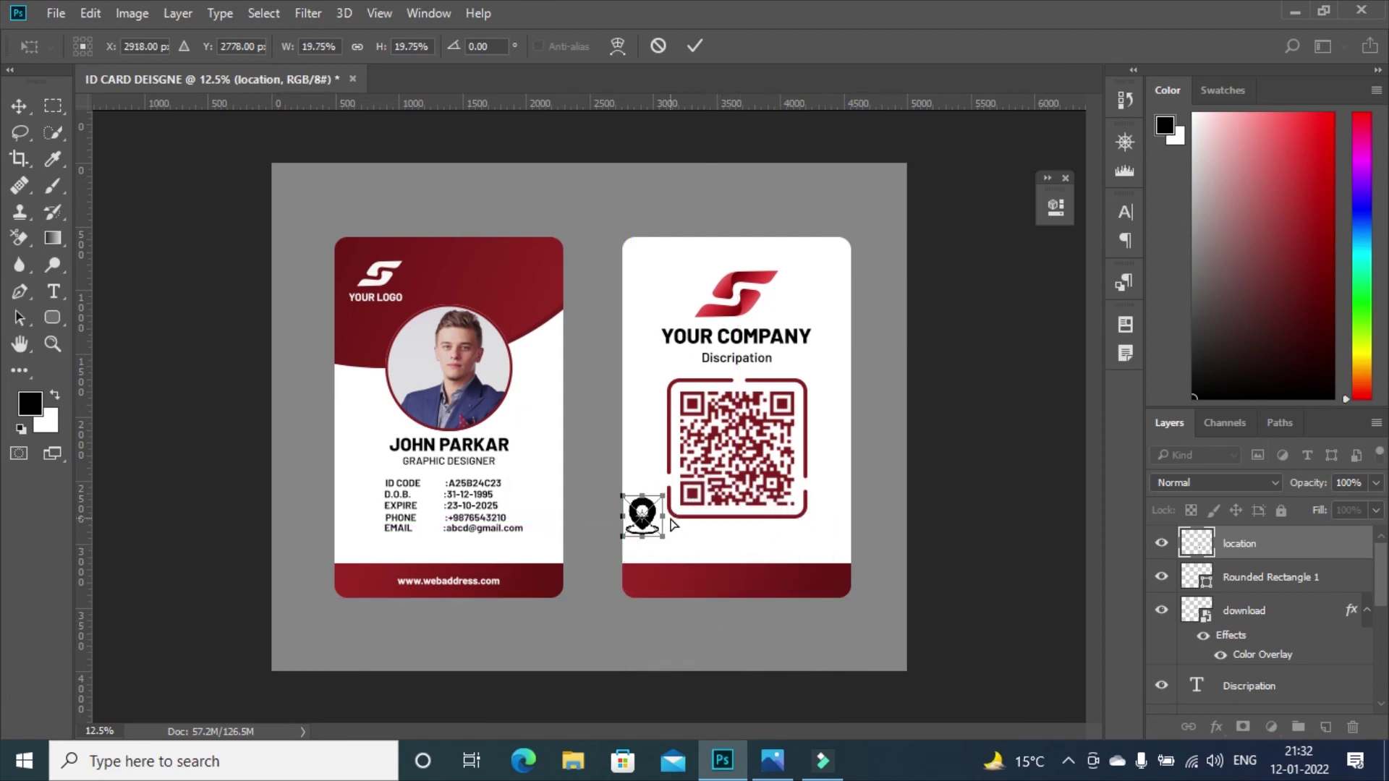
{"action": "key", "text": "ctrl+plus"}
{"action": "key", "text": "ctrl+plus"}
{"action": "key", "text": "ctrl+plus"}
{"action": "scroll", "coordinate": [1097, 442], "scroll_direction": "down", "scroll_amount": 3}
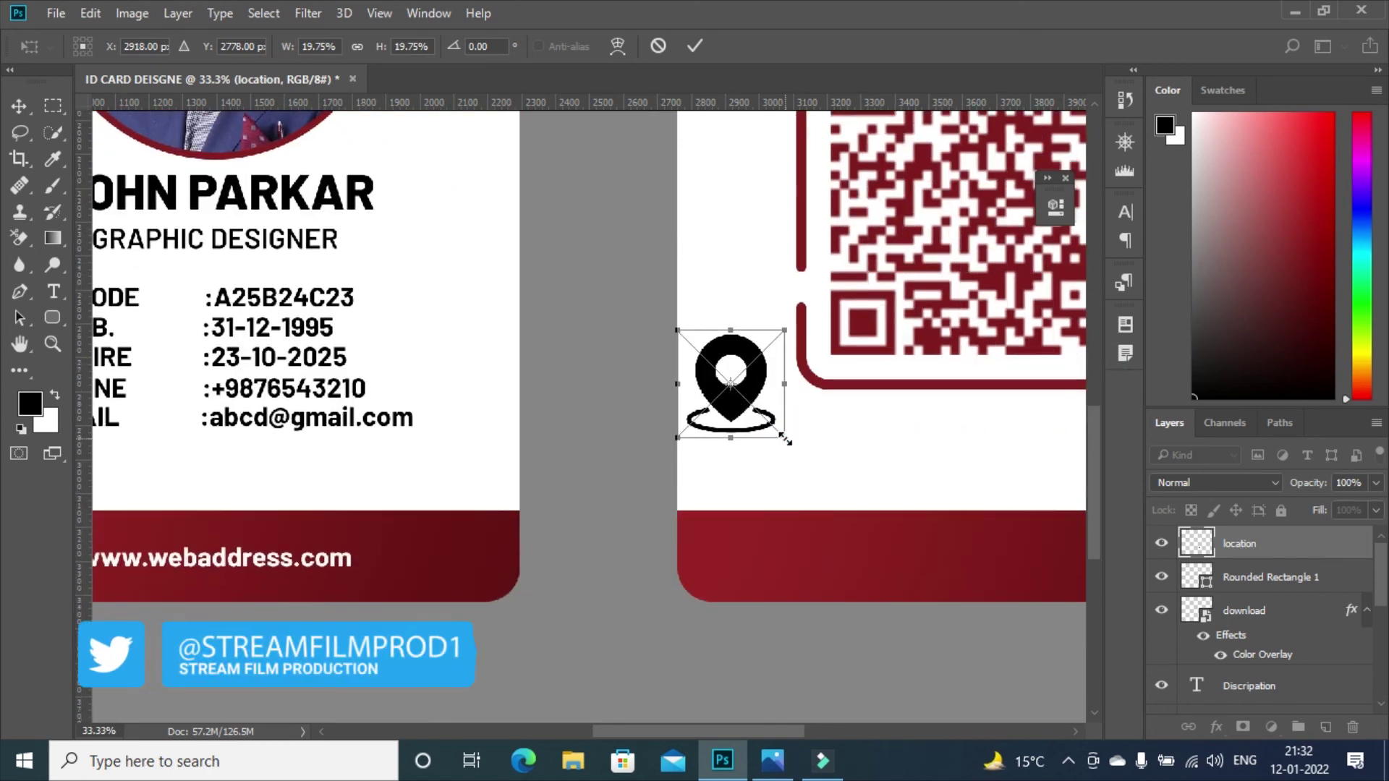
{"action": "mouse_move", "coordinate": [785, 437]}
{"action": "left_mouse_down"}
{"action": "mouse_move", "coordinate": [746, 395]}
{"action": "mouse_move", "coordinate": [814, 541]}
{"action": "mouse_move", "coordinate": [832, 541]}
{"action": "left_mouse_up"}
{"action": "key", "text": "t"}
{"action": "left_click", "coordinate": [695, 45]}
Give the pin a near-white Color Overlay with Normal blending.
{"action": "left_click", "coordinate": [1216, 727]}
{"action": "left_click", "coordinate": [1212, 627]}
{"action": "double_click", "coordinate": [1212, 636]}
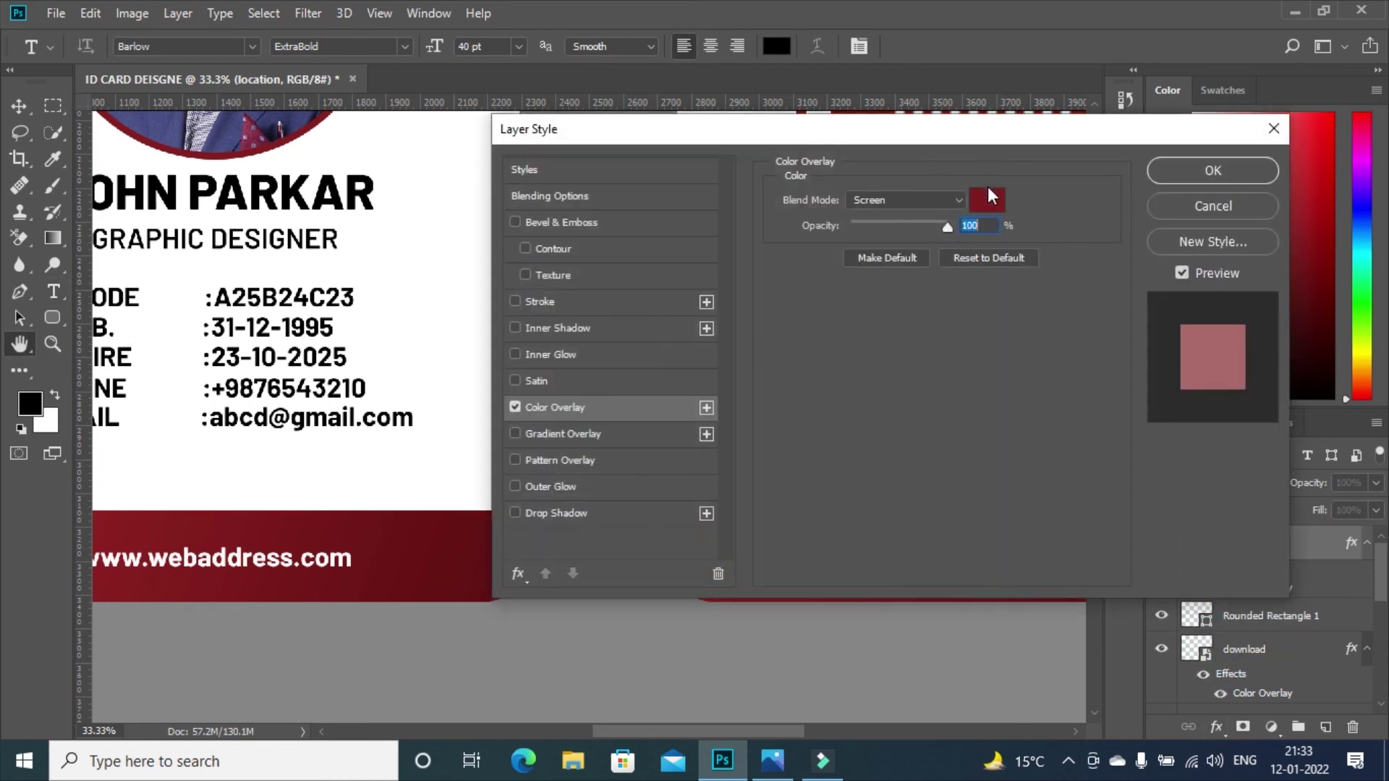
{"action": "left_click", "coordinate": [987, 195]}
{"action": "left_click", "coordinate": [782, 300]}
{"action": "left_click", "coordinate": [1242, 286]}
{"action": "left_click", "coordinate": [872, 197]}
{"action": "left_click", "coordinate": [1177, 170]}
{"action": "key", "text": "t"}
{"action": "left_click", "coordinate": [902, 563]}
{"action": "type", "text": "201"}
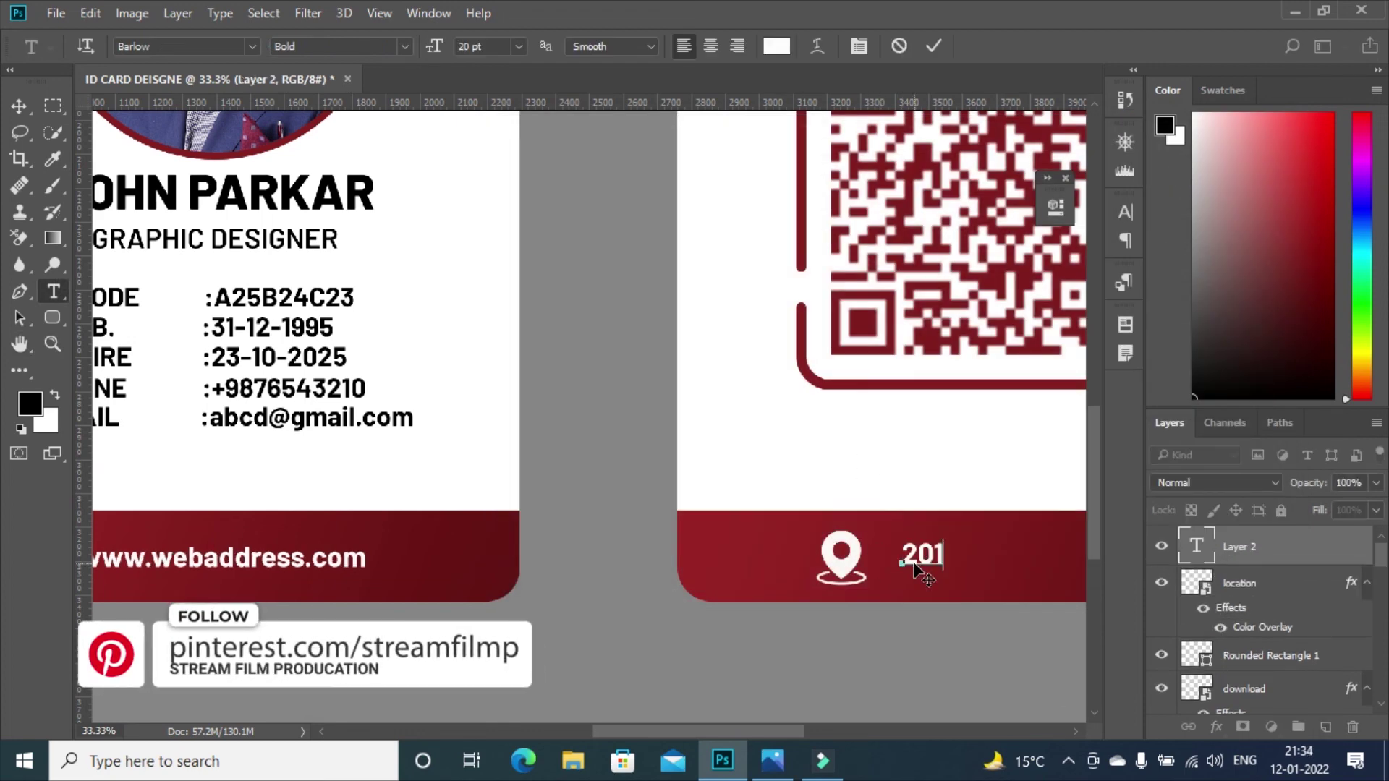
Type the office address line in white Barlow Bold 20 pt and commit it.
{"action": "type", "text": "."}
{"action": "type", "text": "addr"}
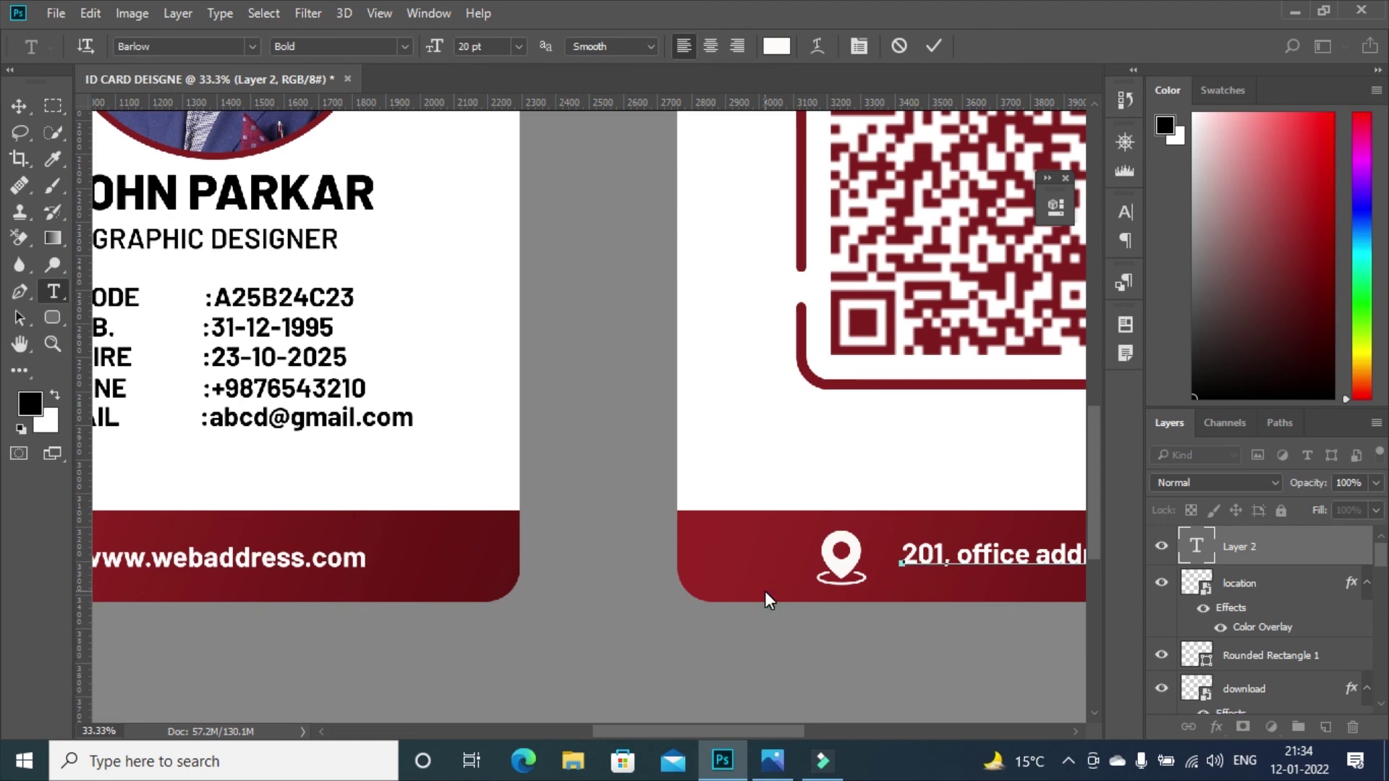
{"action": "key", "text": "ctrl+a"}
{"action": "key", "text": "ctrl+minus"}
{"action": "key", "text": "ctrl+minus"}
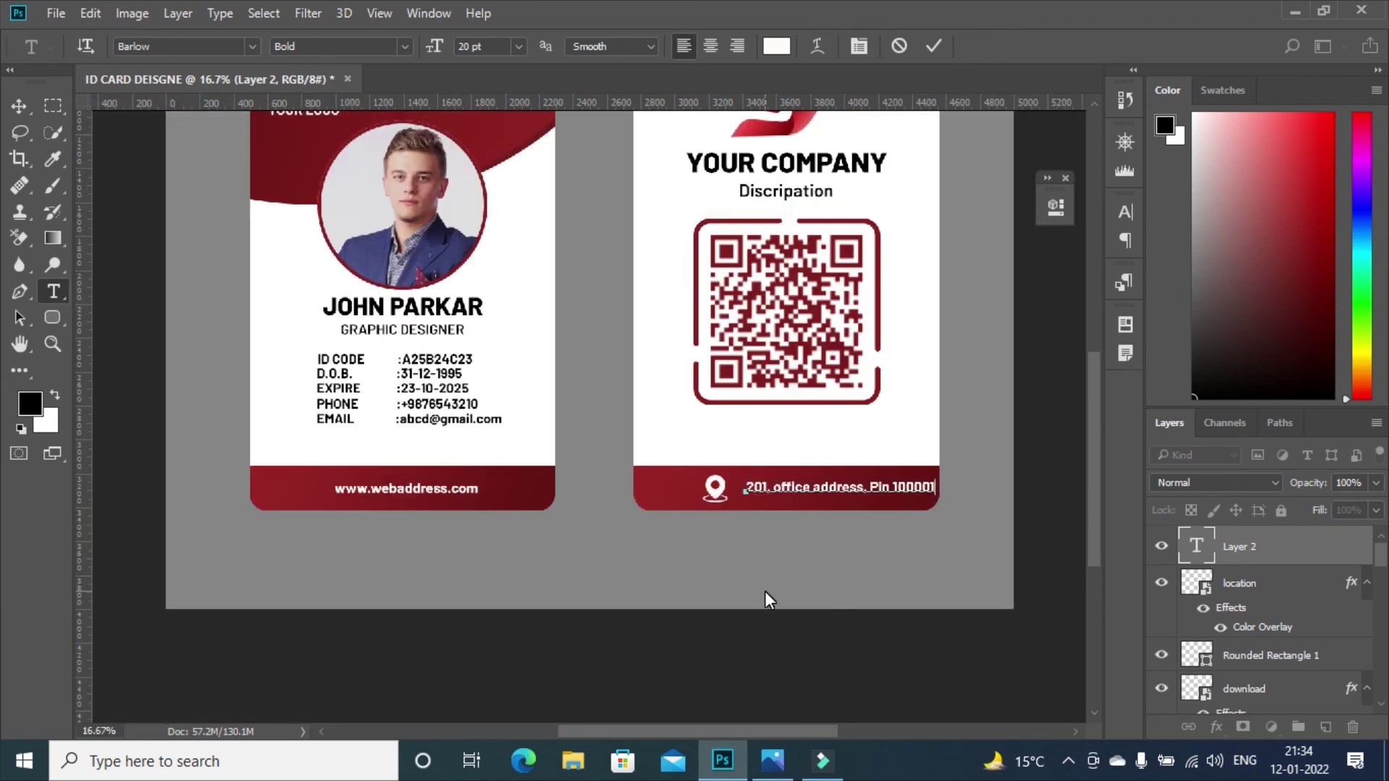
{"action": "left_click_drag", "start_coordinate": [714, 495], "coordinate": [700, 495]}
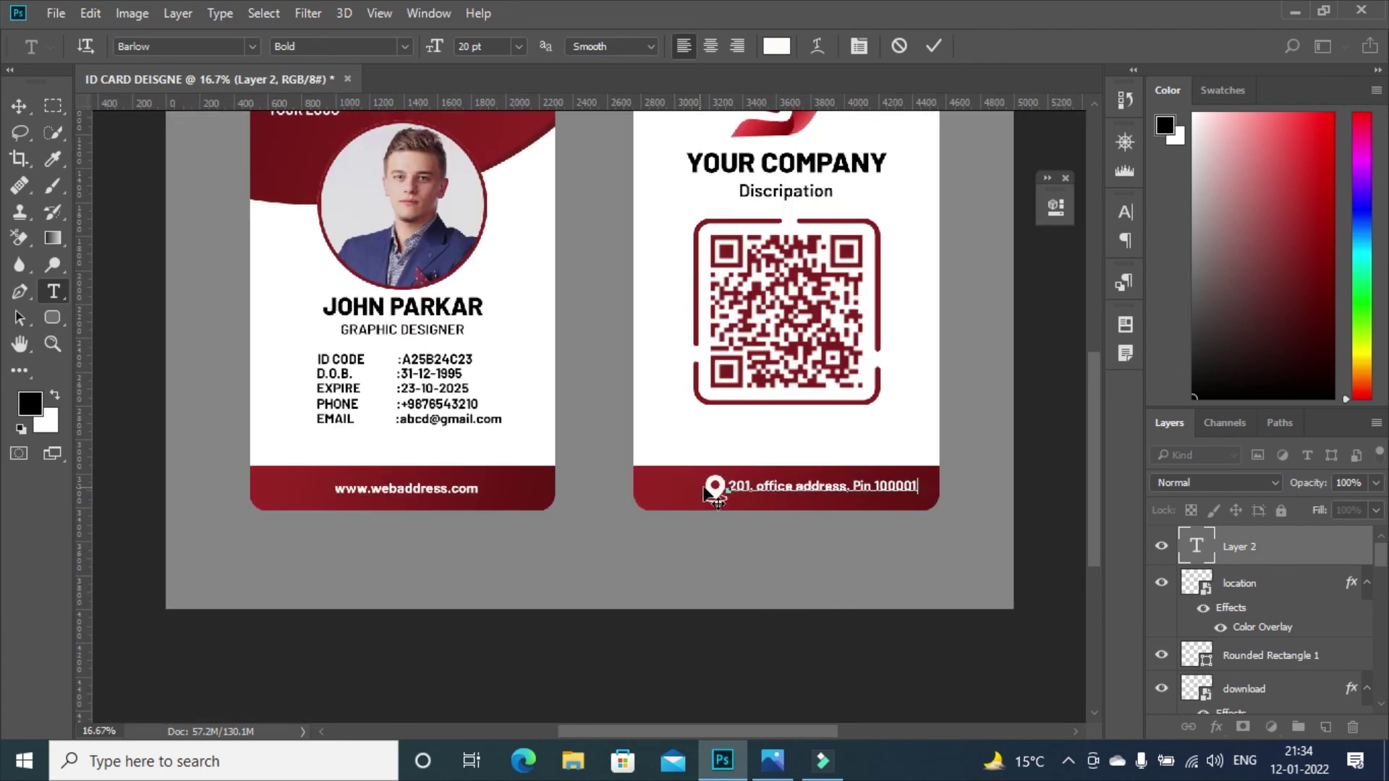
{"action": "left_click", "coordinate": [934, 45]}
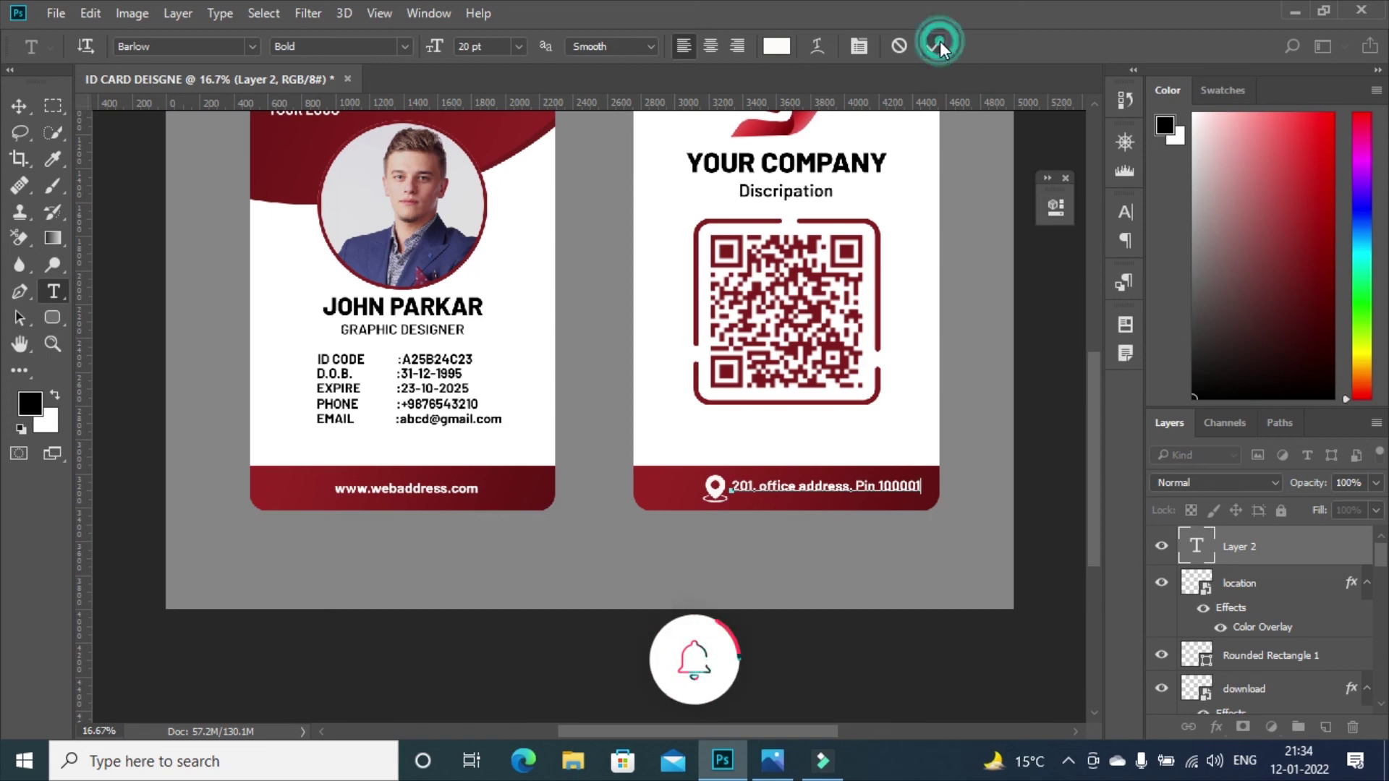
Move the pin icon beside the address, centre the text horizontally, and select both layers.
{"action": "key", "text": "v"}
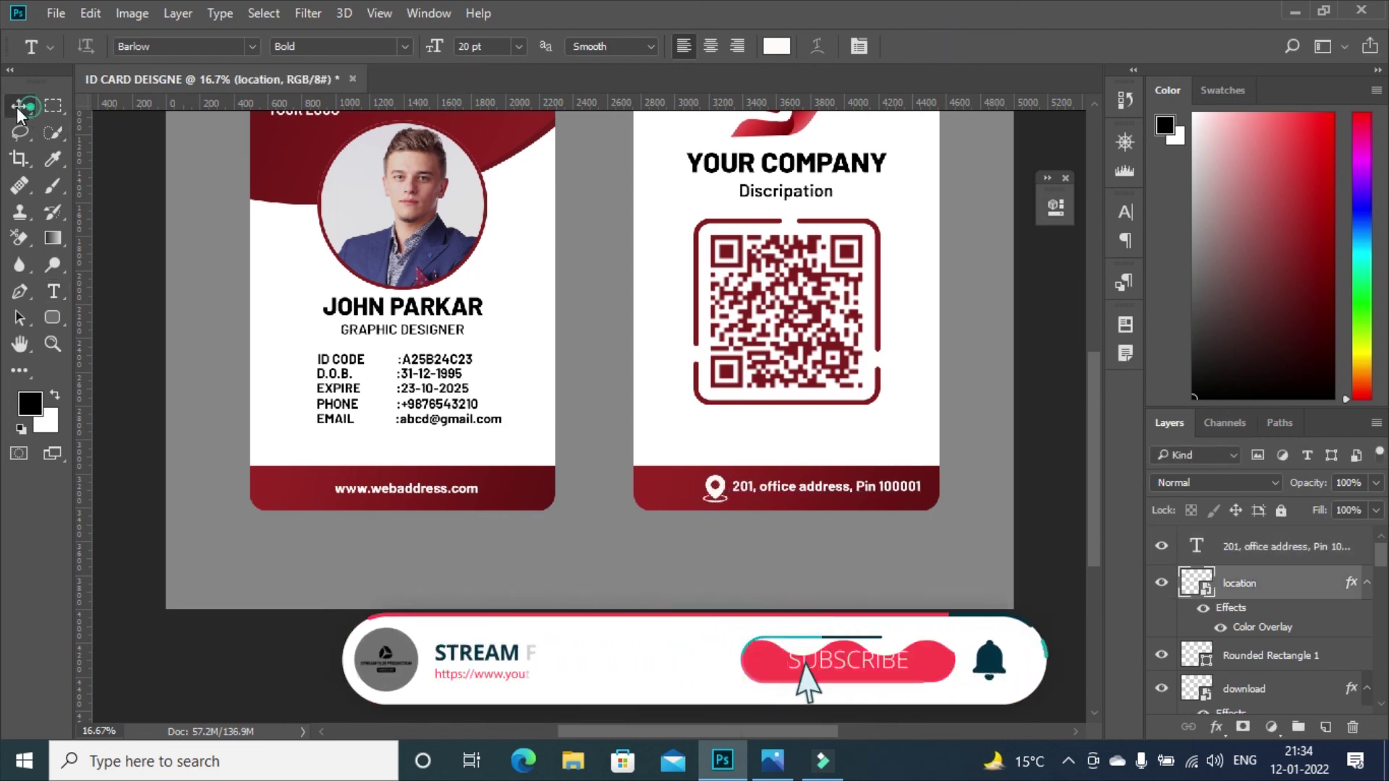
{"action": "left_click_drag", "start_coordinate": [704, 494], "coordinate": [685, 499]}
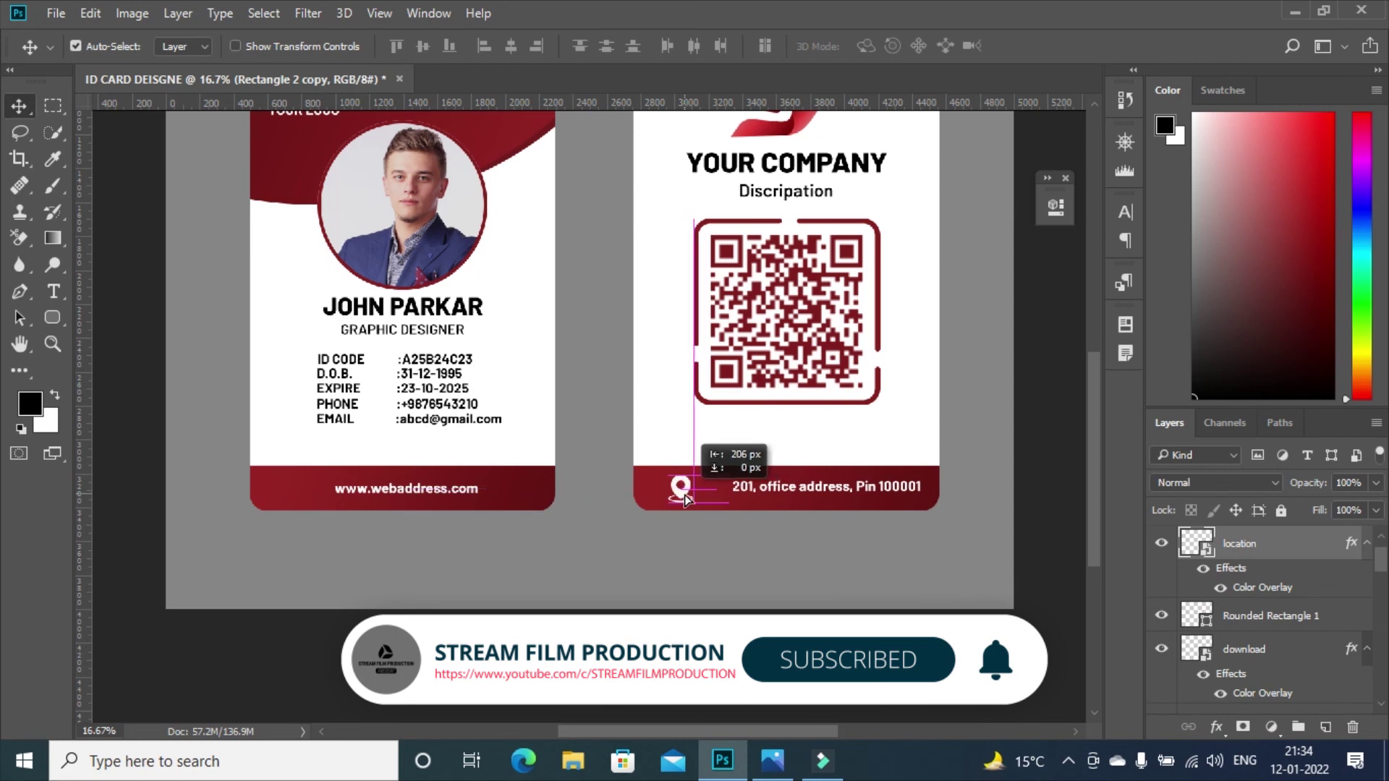
{"action": "left_click", "coordinate": [796, 486]}
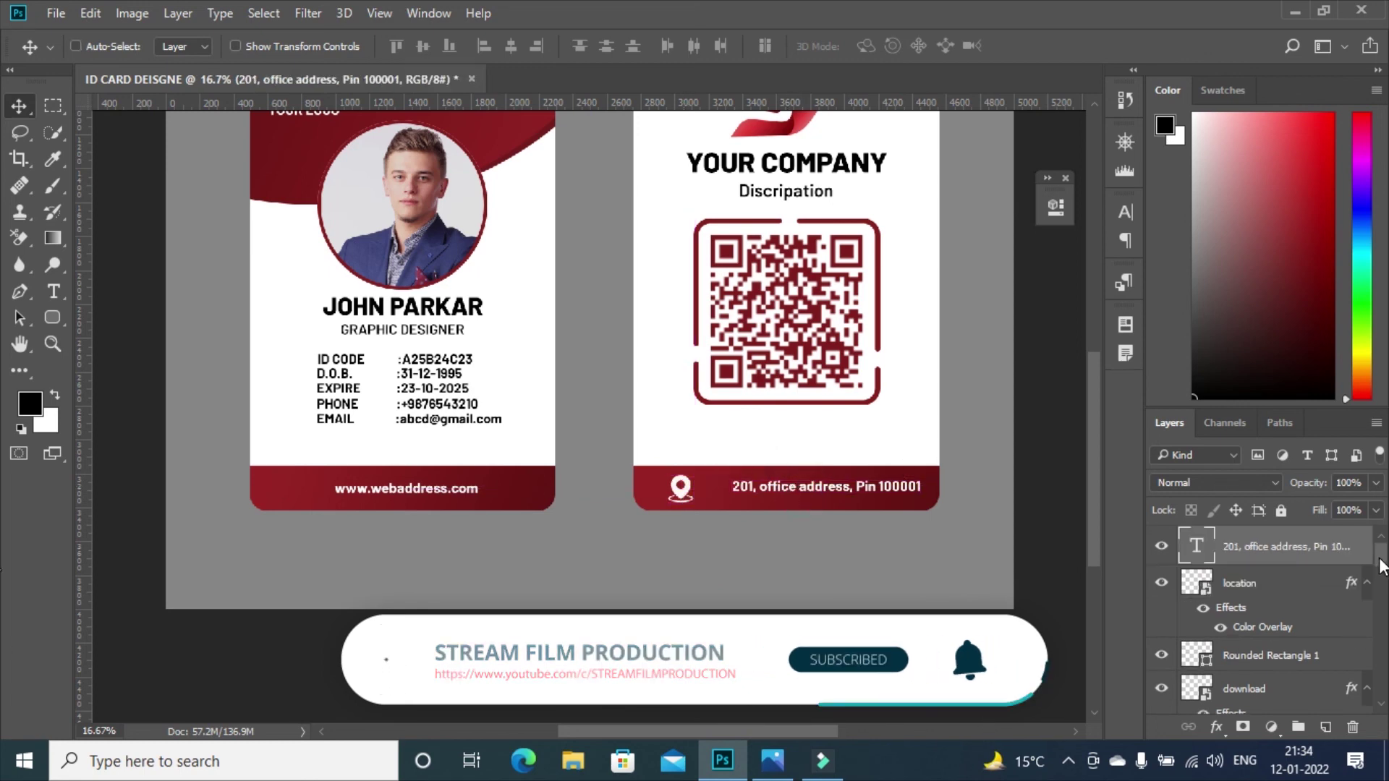
{"action": "scroll", "coordinate": [1338, 604], "scroll_direction": "down", "scroll_amount": 1}
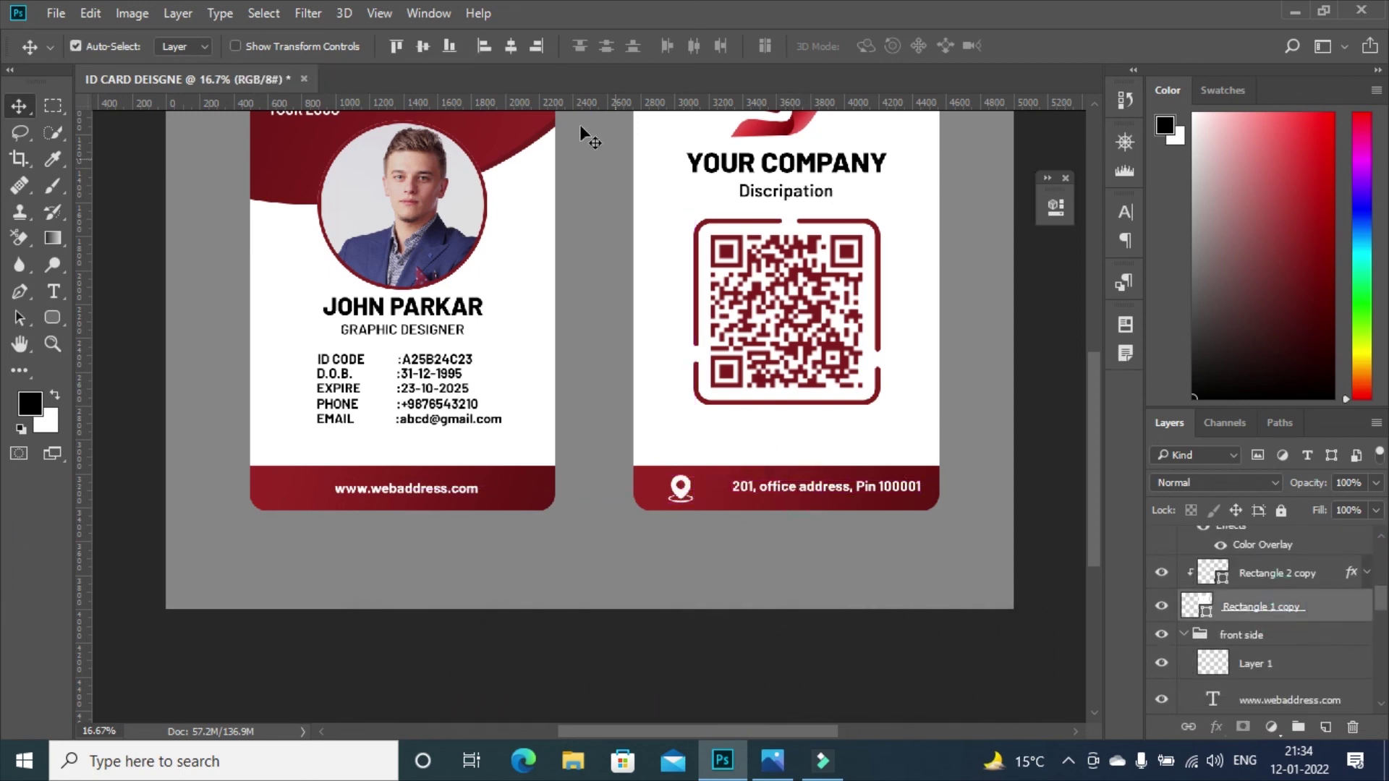
{"action": "left_click", "coordinate": [511, 47]}
{"action": "left_click_drag", "start_coordinate": [1384, 615], "coordinate": [1383, 559]}
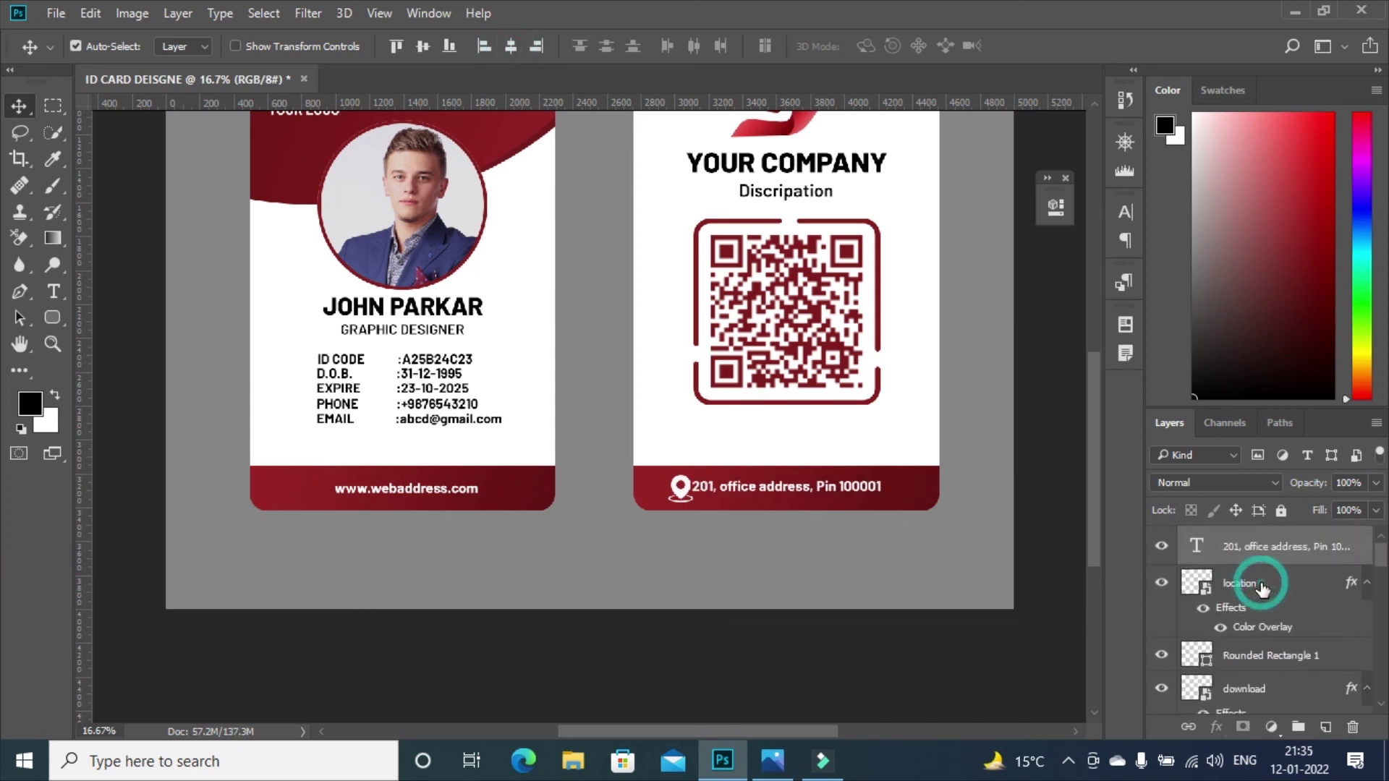
{"action": "left_click", "coordinate": [1261, 586]}
{"action": "left_click", "coordinate": [1235, 553]}
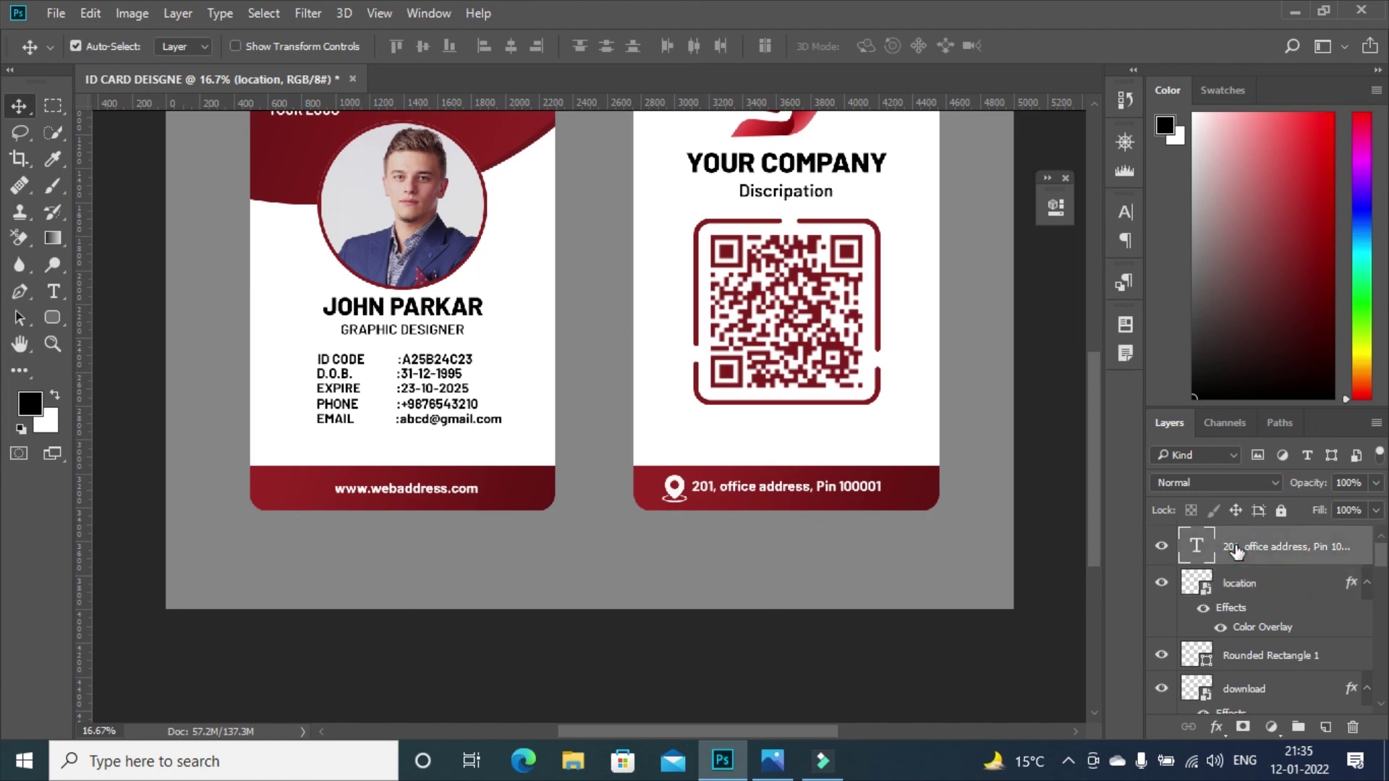